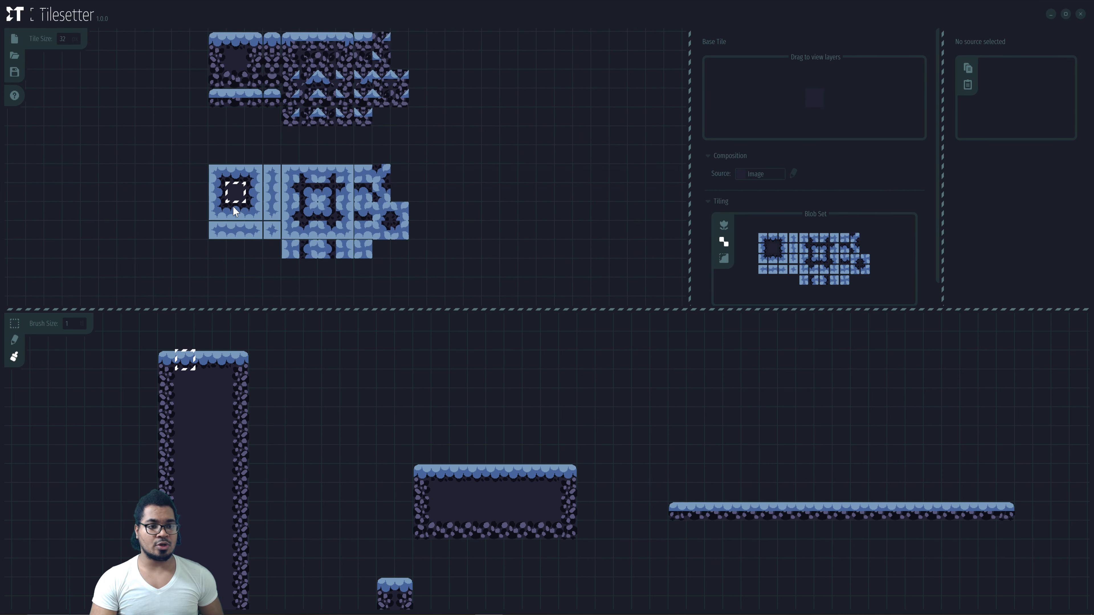
- Delete all the existing platforms from the map
scroll(440, 364, "up", 1)
scroll(376, 386, "down", 1)
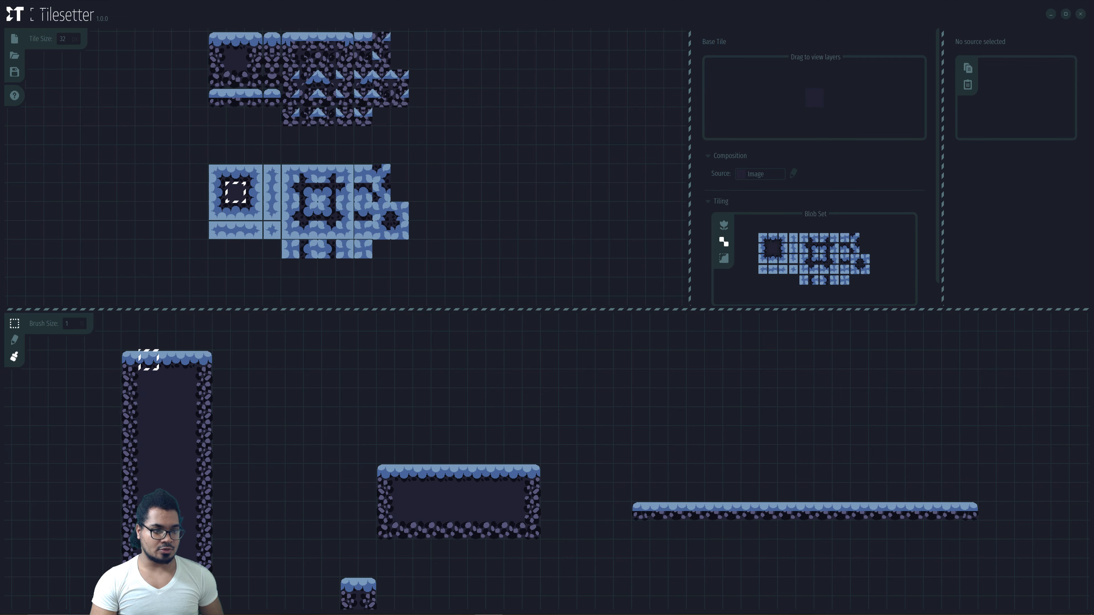
left_click(14, 323)
middle_click_drag(291, 449, 365, 438)
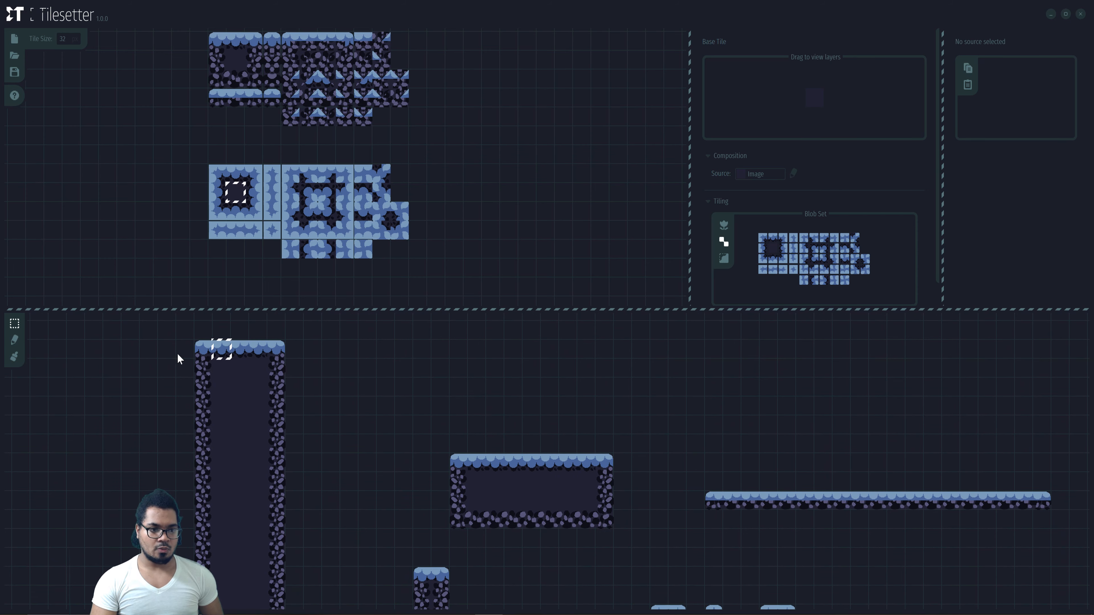
left_click(174, 331)
left_click_drag(183, 332, 958, 474)
key("Delete")
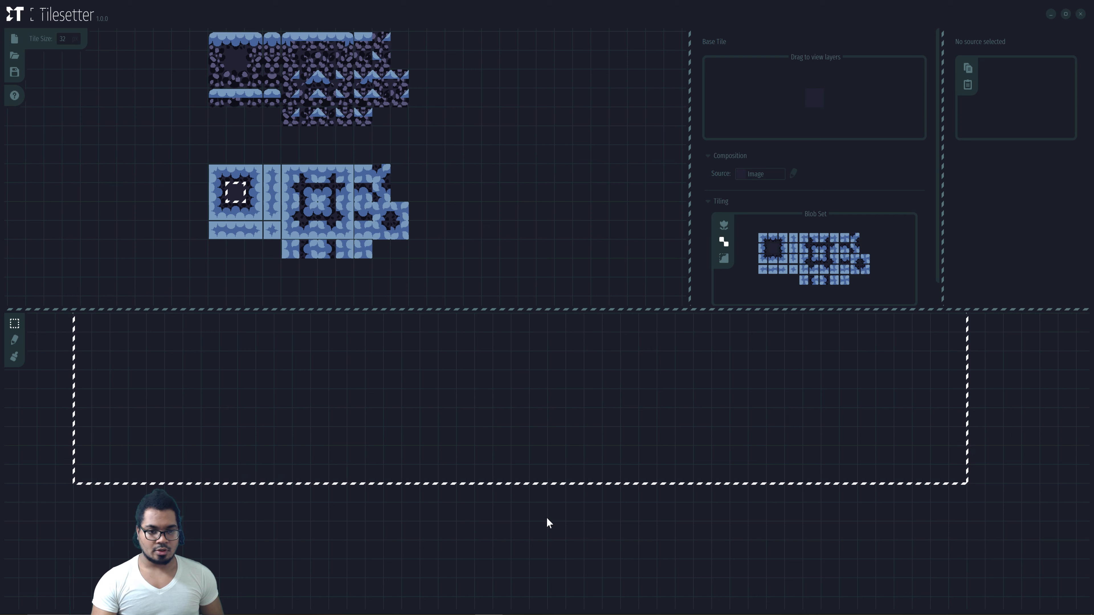
left_click(412, 569)
middle_click_drag(280, 419, 283, 425)
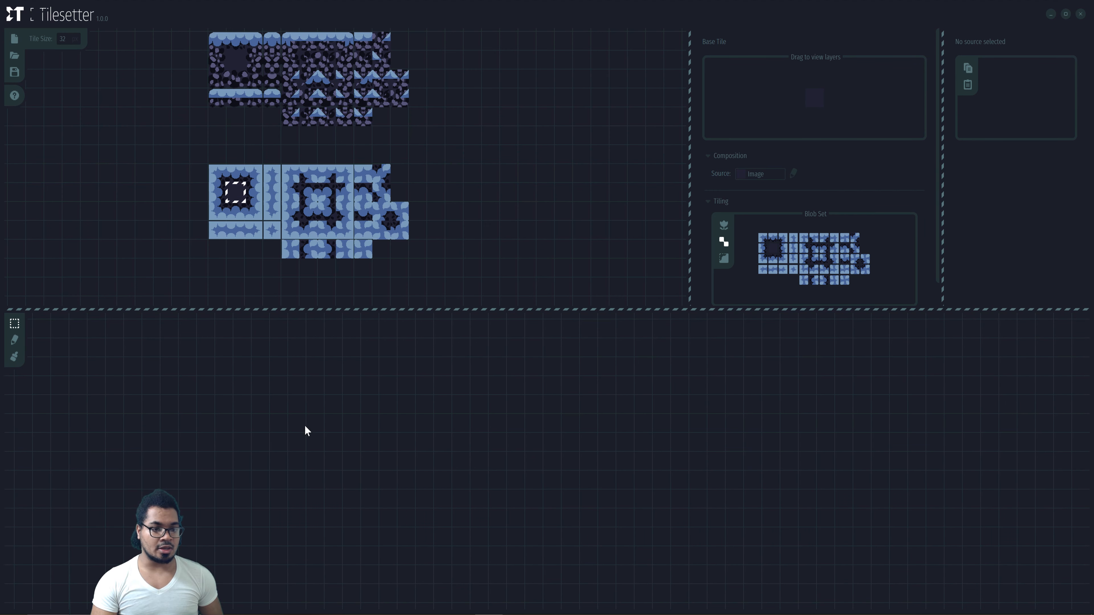
- Activate the map's autotiling brush with the centre tile of the blue blob set as the tile to paint
left_click(14, 356)
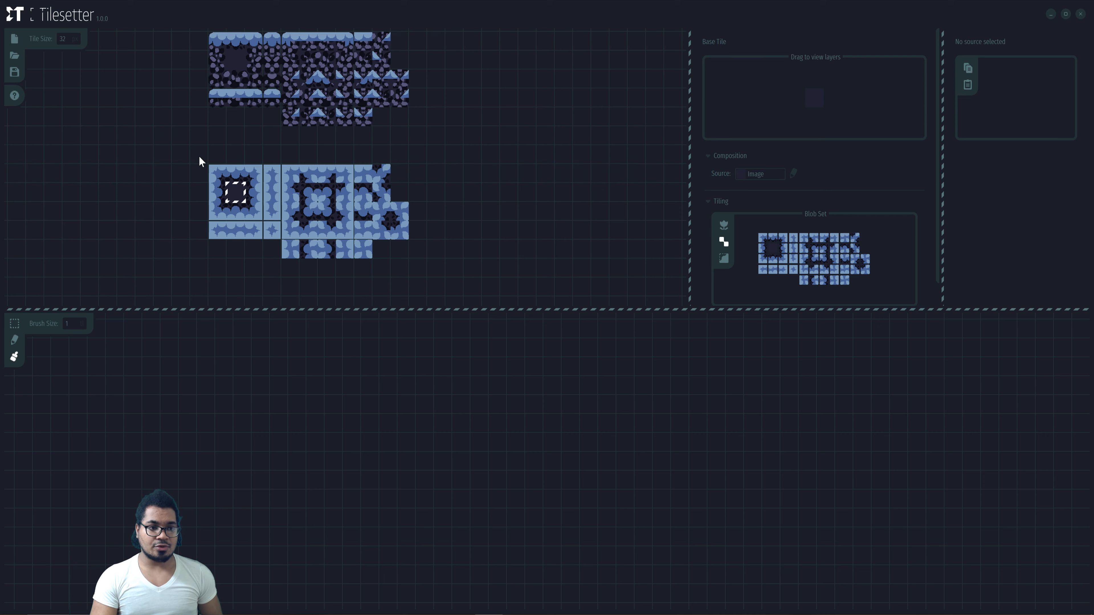
left_click_drag(200, 161, 440, 235)
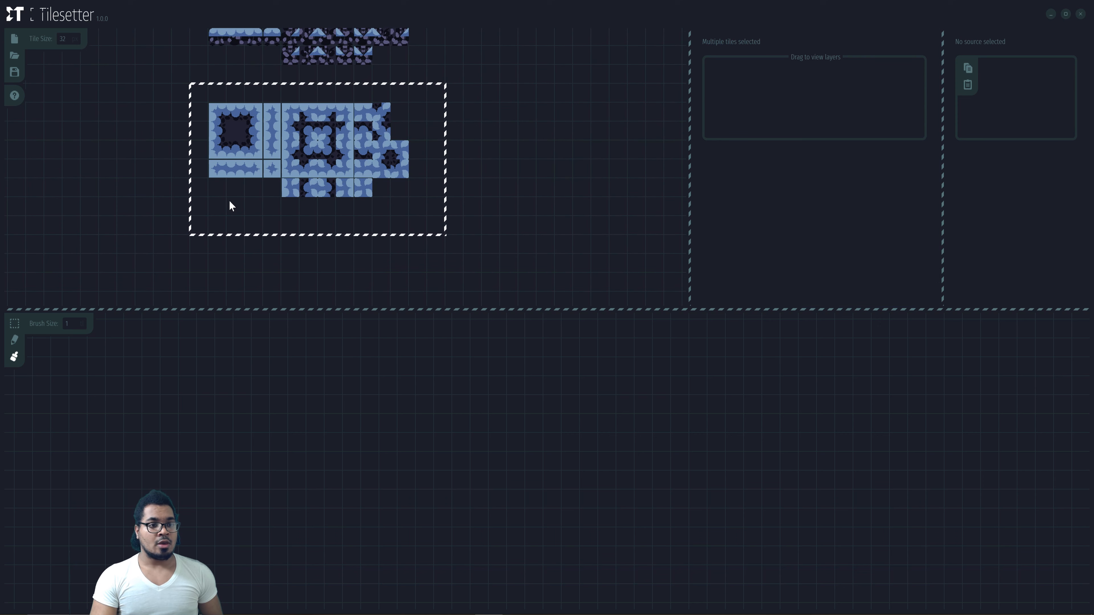
left_click(363, 245)
left_click(235, 131)
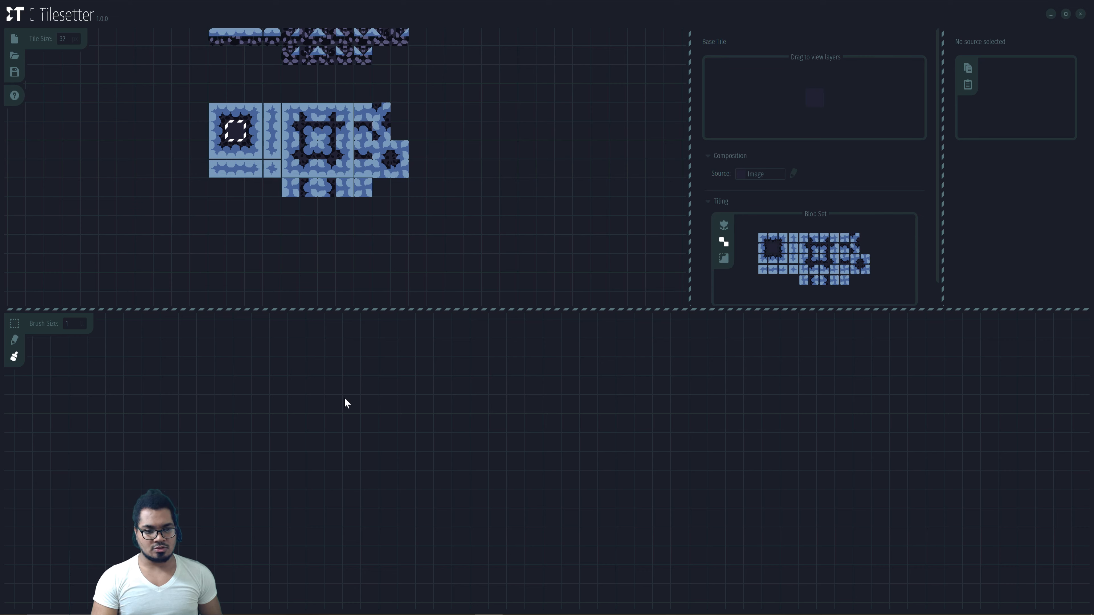
- Try a brush size of 3 by painting a horizontal strip and erasing a notch in it, and undo both strokes
left_click_drag(44, 324, 62, 324)
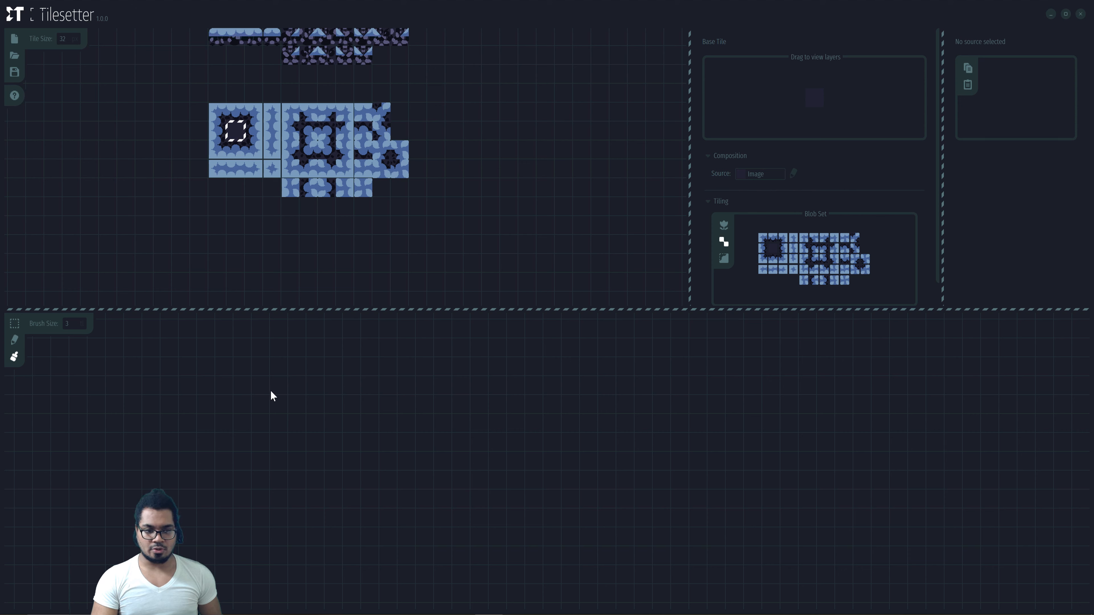
mouse_move(271, 394)
left_mouse_down()
mouse_move(381, 403)
mouse_move(337, 404)
left_mouse_up()
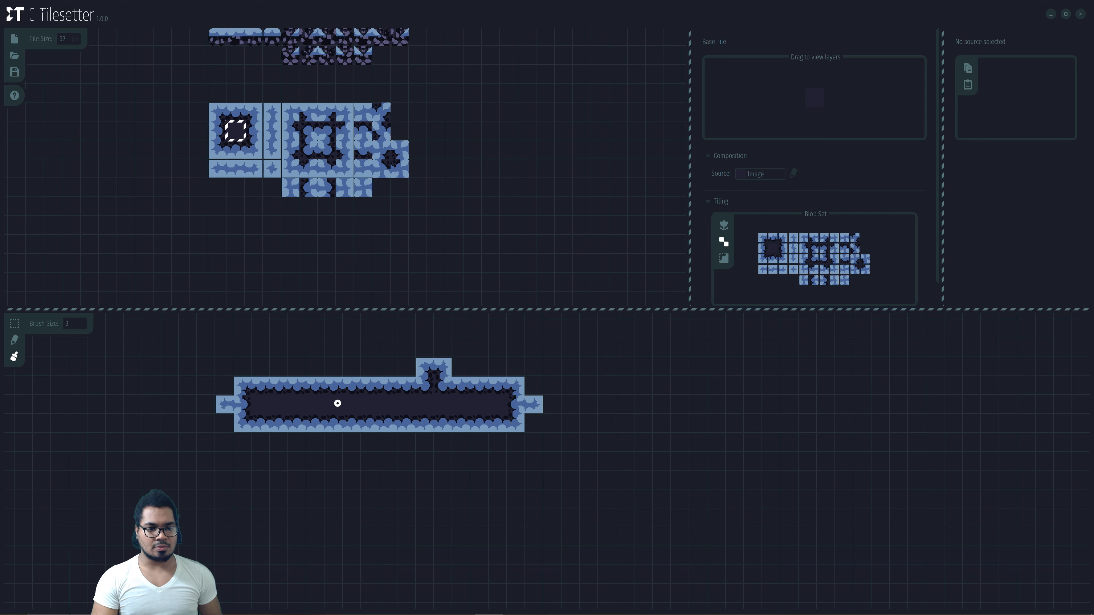
right_click(401, 361)
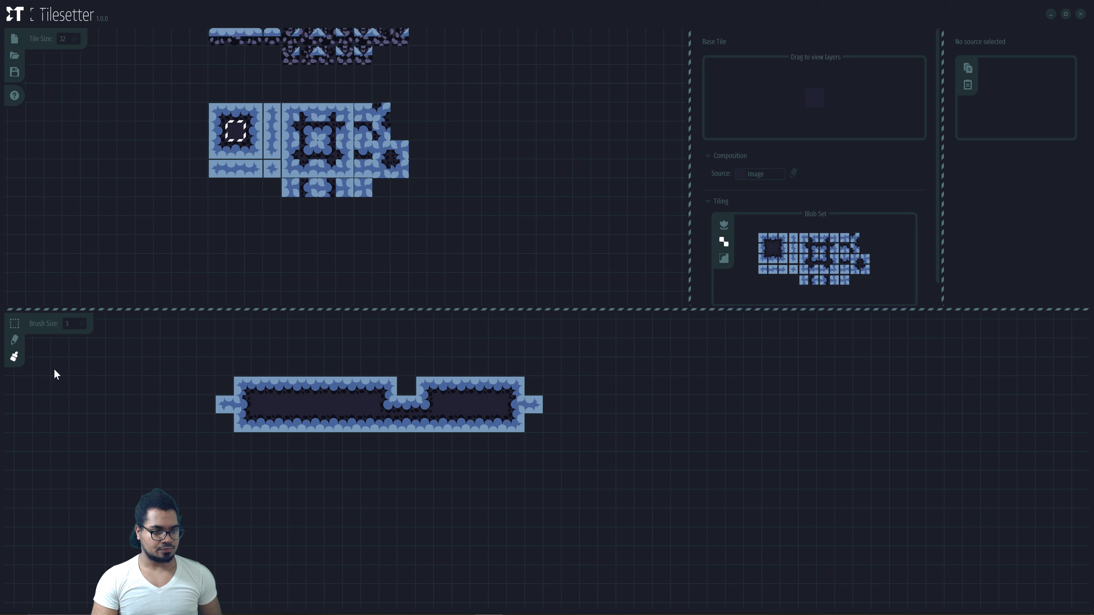
key("ctrl+z")
key("ctrl+z")
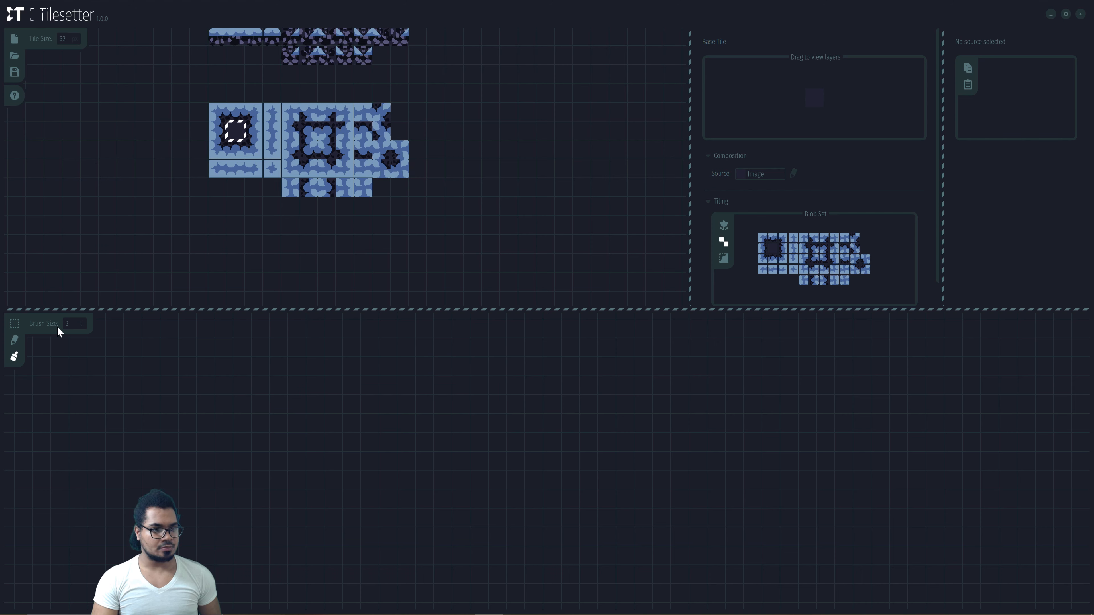
- Set the brush size to 2 and paint a long horizontal strip about three tiles high across the map
left_click(71, 324)
key("BackSpace")
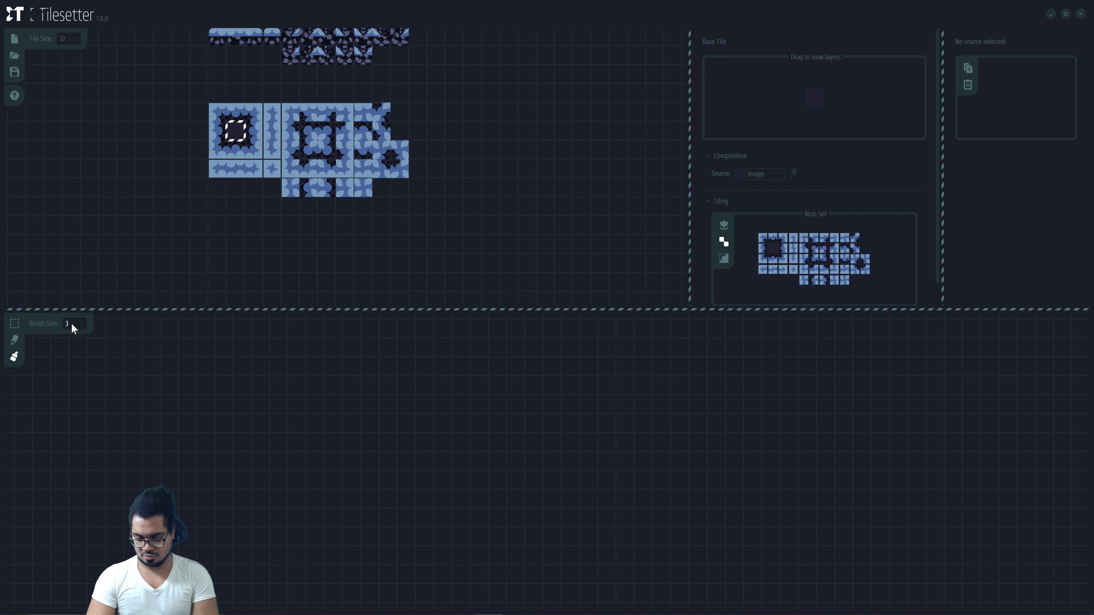
type("4")
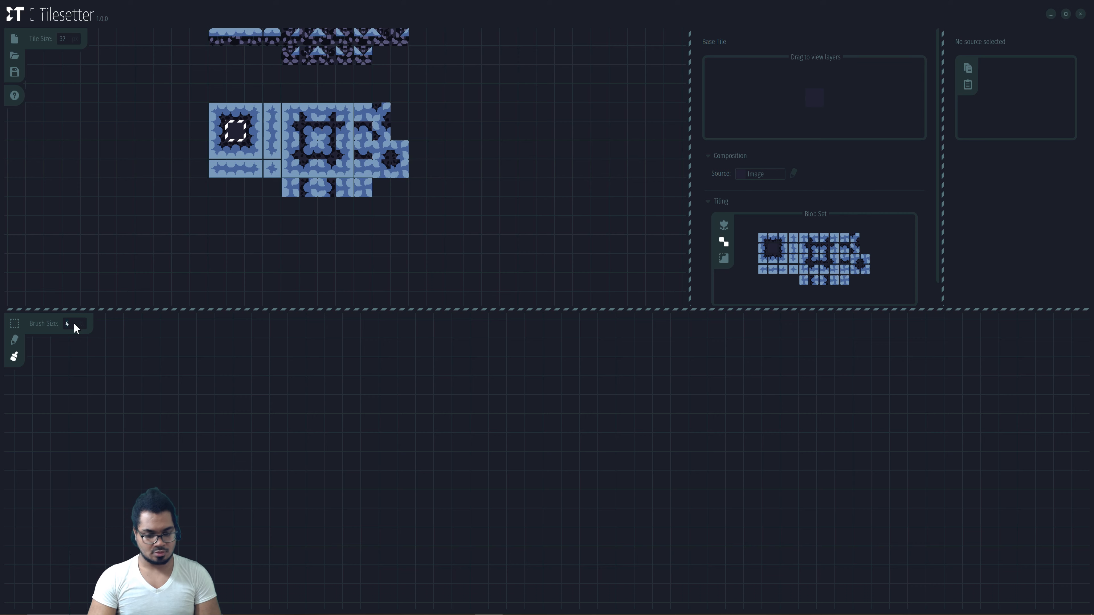
key("BackSpace")
type("2")
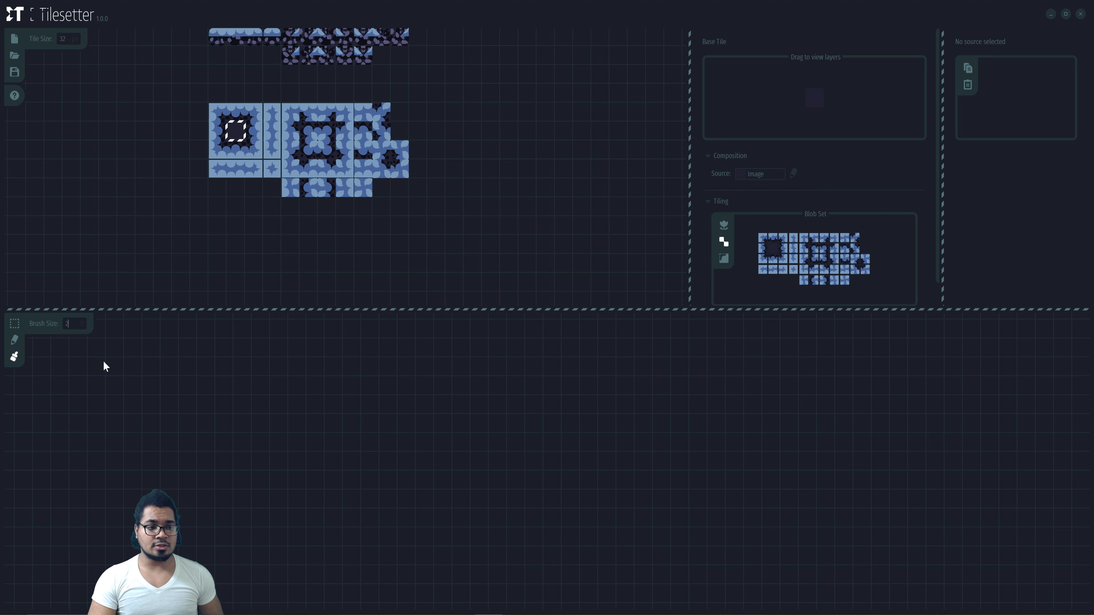
mouse_move(233, 414)
left_mouse_down()
mouse_move(379, 433)
mouse_move(238, 408)
mouse_move(246, 422)
mouse_move(176, 420)
mouse_move(156, 394)
mouse_move(351, 400)
left_mouse_up()
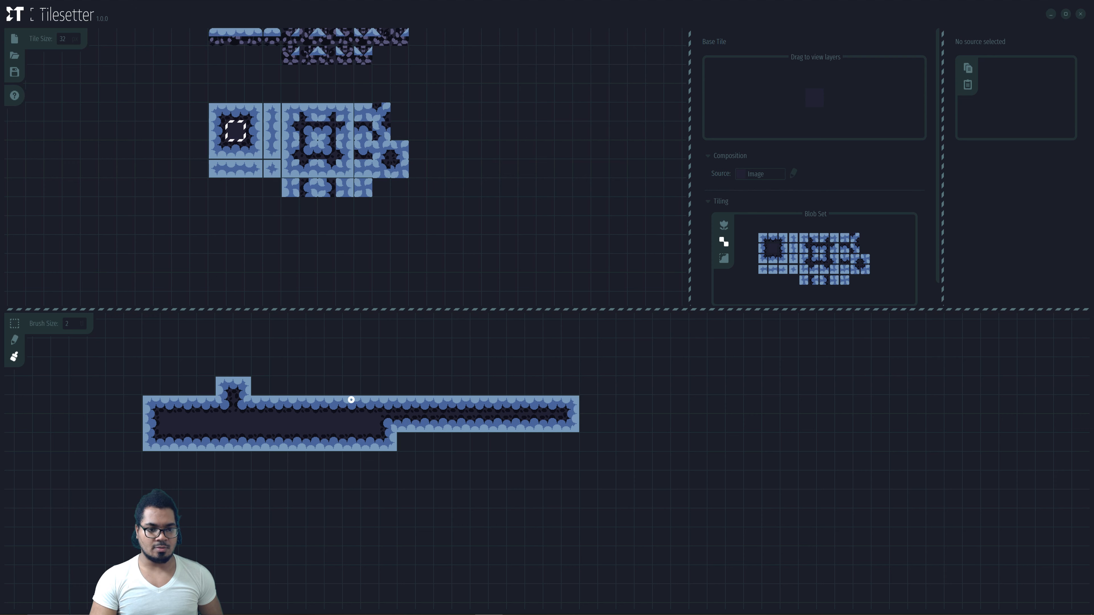
left_click_drag(565, 434, 271, 404)
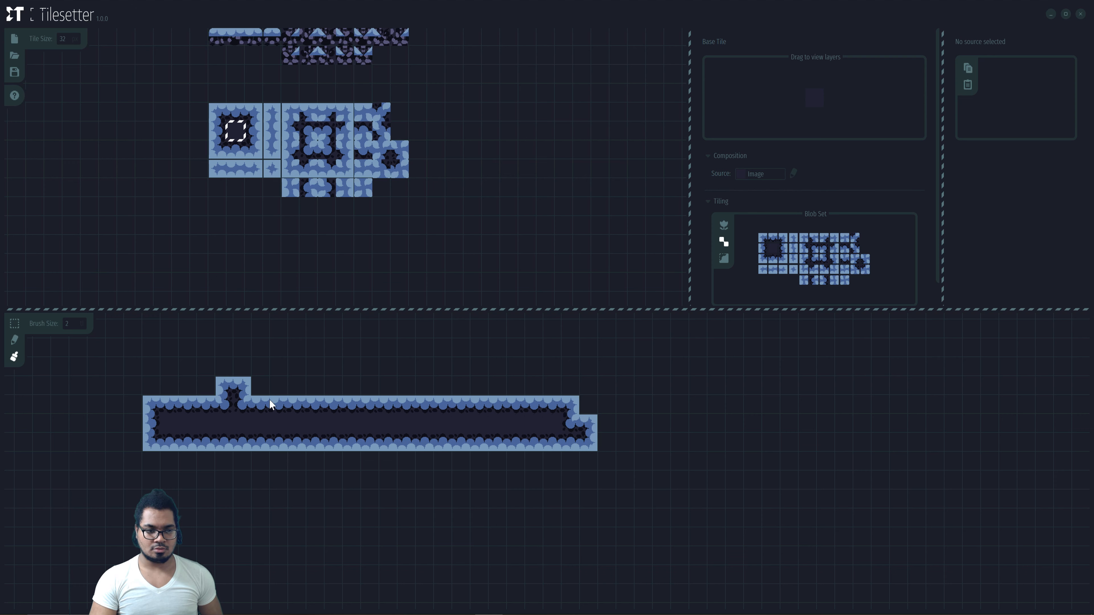
- Erase the bumps and fill the gaps along the strip to make it a clean rectangle of 25 by 3 tiles
mouse_move(241, 359)
right_mouse_down()
mouse_move(228, 372)
mouse_move(257, 364)
mouse_move(202, 370)
right_mouse_up()
left_click(246, 371)
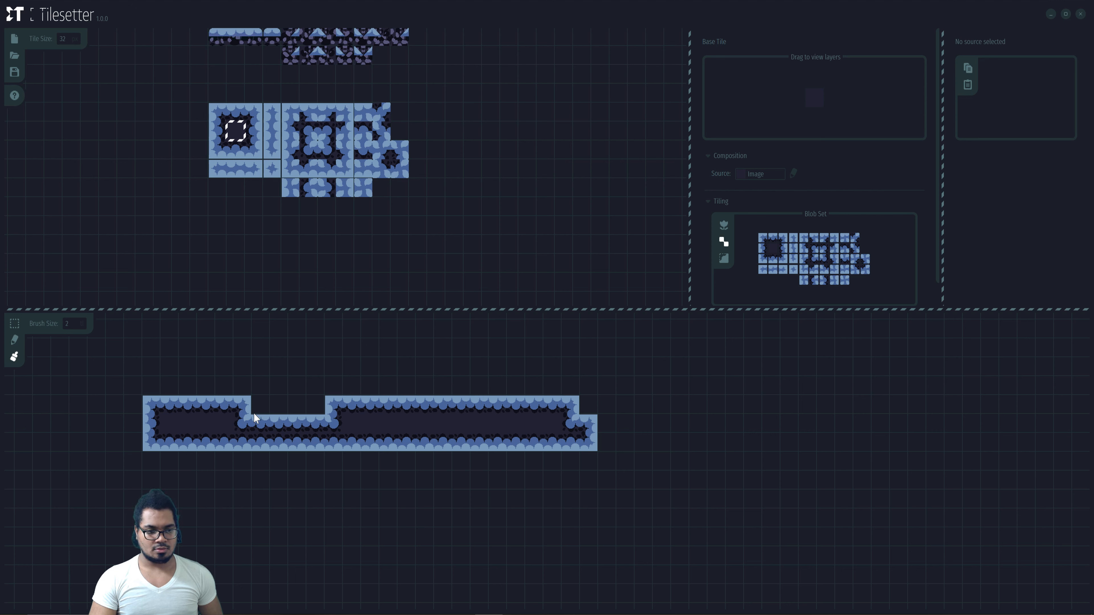
left_click_drag(254, 417, 309, 415)
left_click(581, 406)
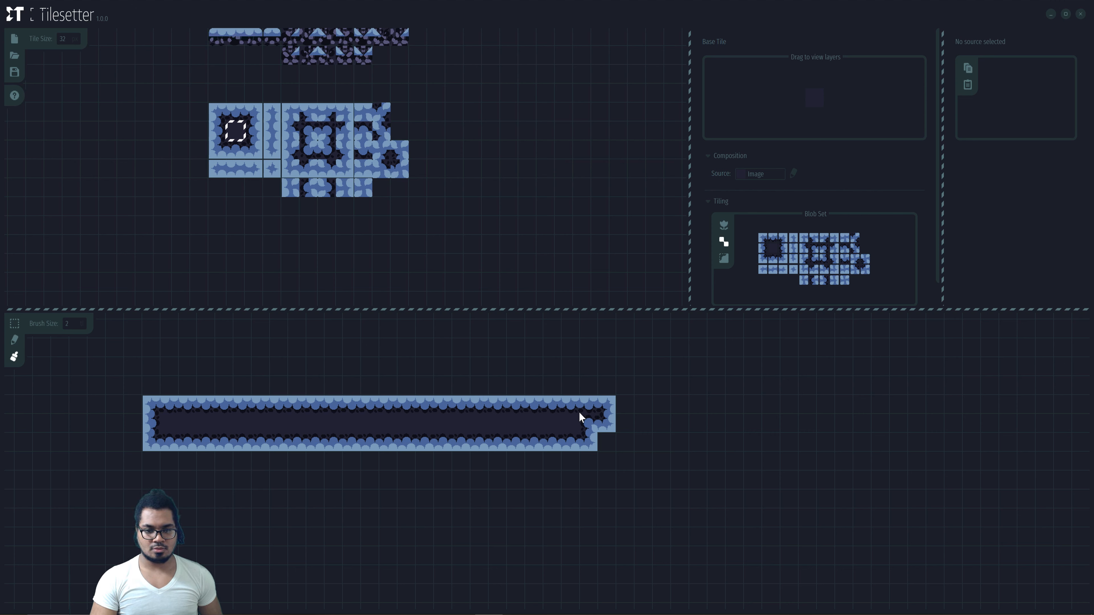
right_click(616, 407)
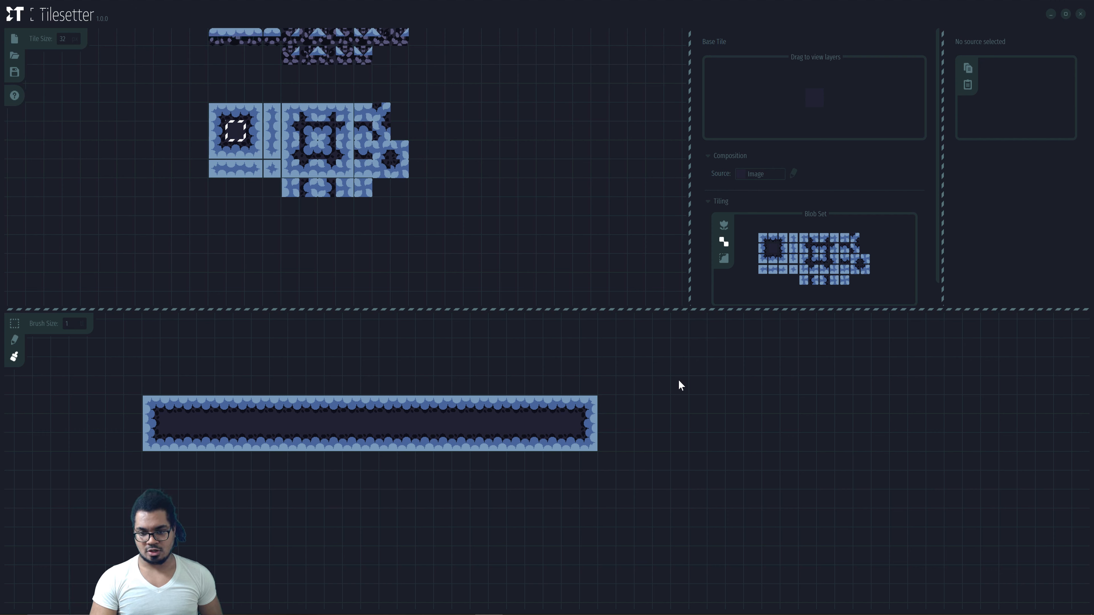
- With brush size 1, paint a 3×1 bar, a 1×3 bar, a 3×2 block and a 2×6 column beside the long strip
mouse_move(685, 386)
left_mouse_down()
mouse_move(702, 387)
mouse_move(700, 438)
left_mouse_up()
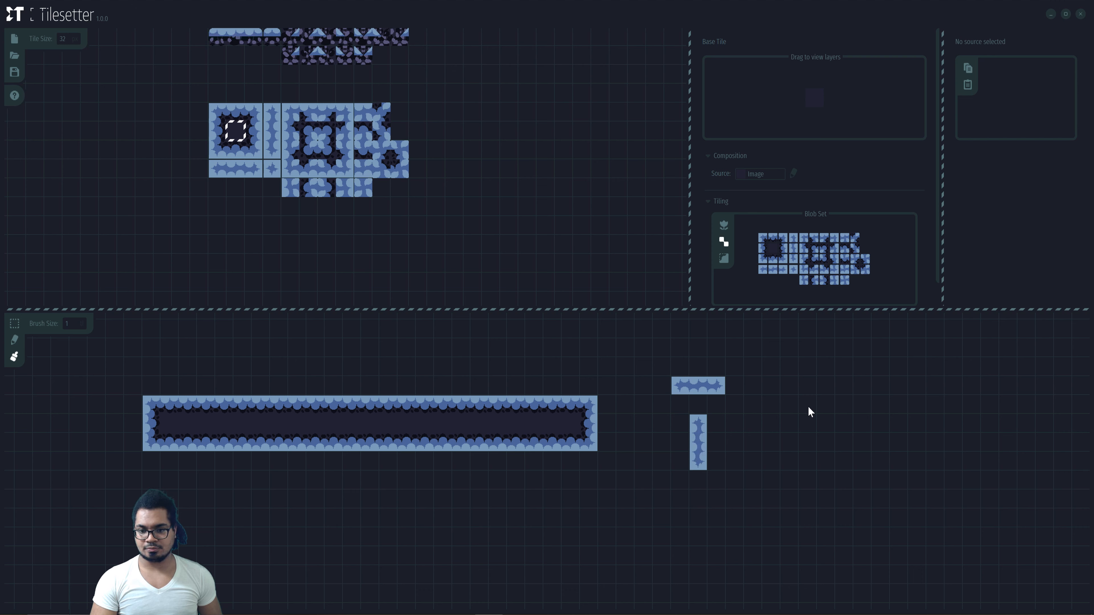
left_click_drag(790, 385, 819, 399)
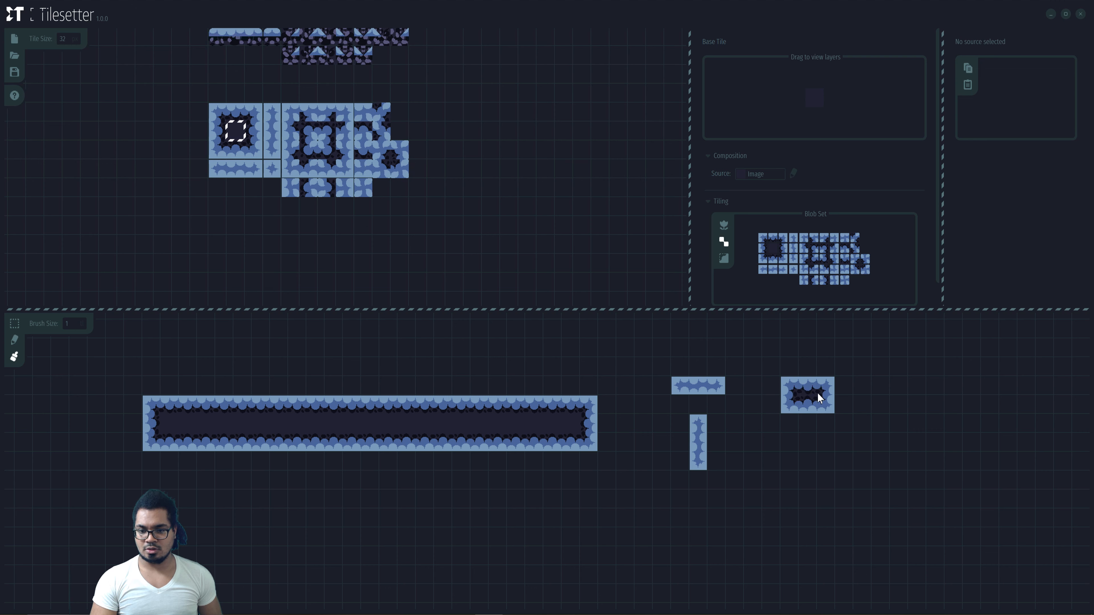
mouse_move(882, 387)
left_mouse_down()
mouse_move(889, 430)
mouse_move(879, 431)
mouse_move(879, 397)
left_mouse_up()
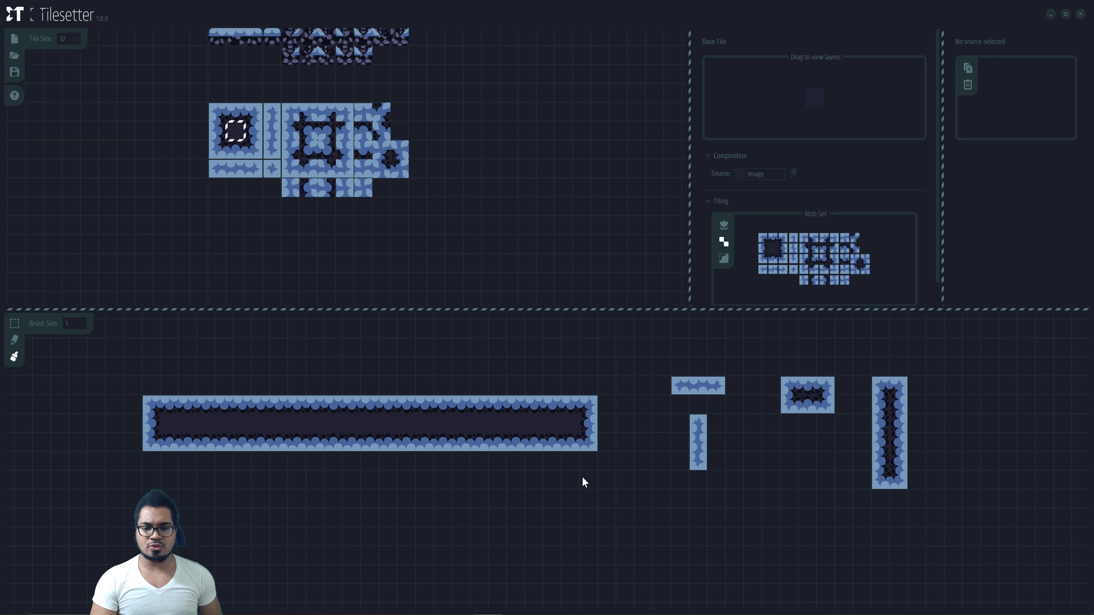
- Paint a tall column two tiles wide beyond the 2×6 column and trim the single-tile stub at its upper end
middle_click_drag(1086, 362, 886, 410)
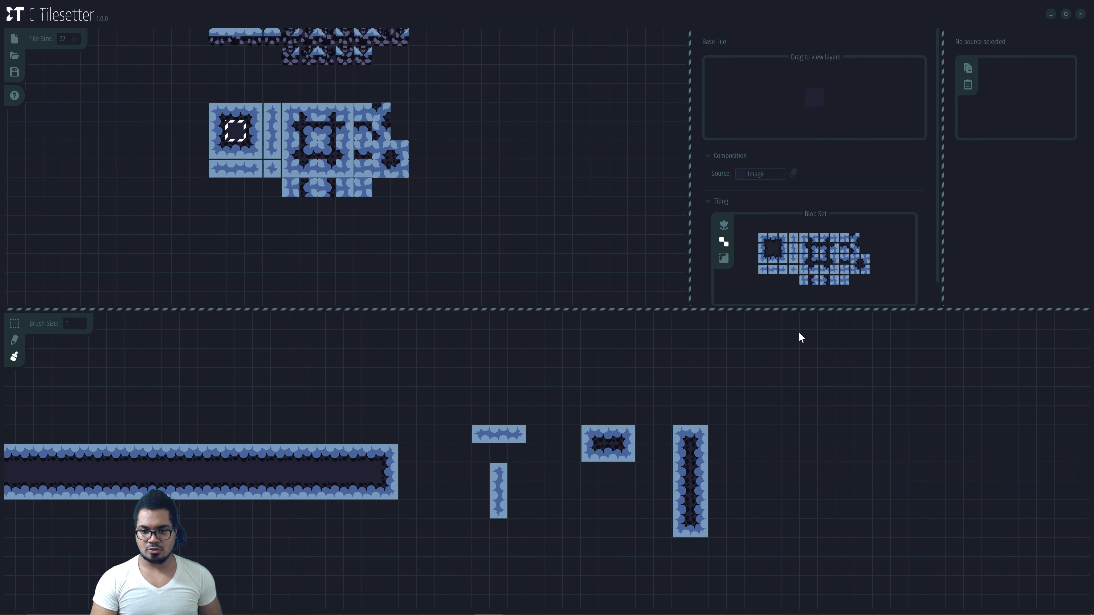
mouse_move(794, 322)
left_mouse_down()
mouse_move(791, 603)
mouse_move(802, 589)
left_mouse_up()
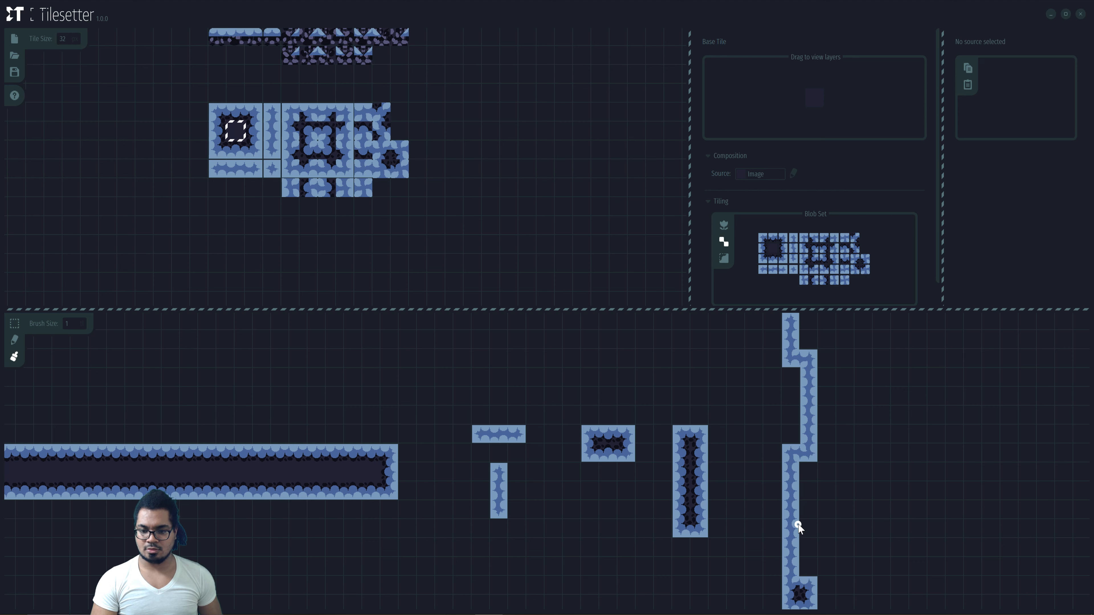
mouse_move(797, 526)
left_mouse_down()
mouse_move(803, 552)
mouse_move(791, 374)
mouse_move(791, 416)
left_mouse_up()
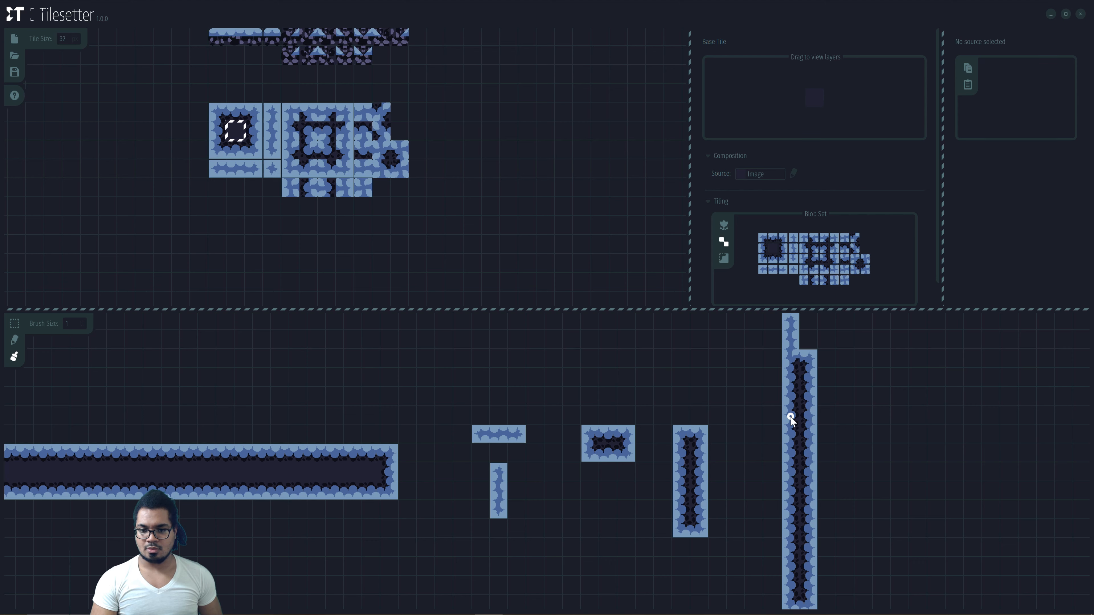
middle_click_drag(801, 416, 772, 498)
left_click_drag(776, 404, 775, 417)
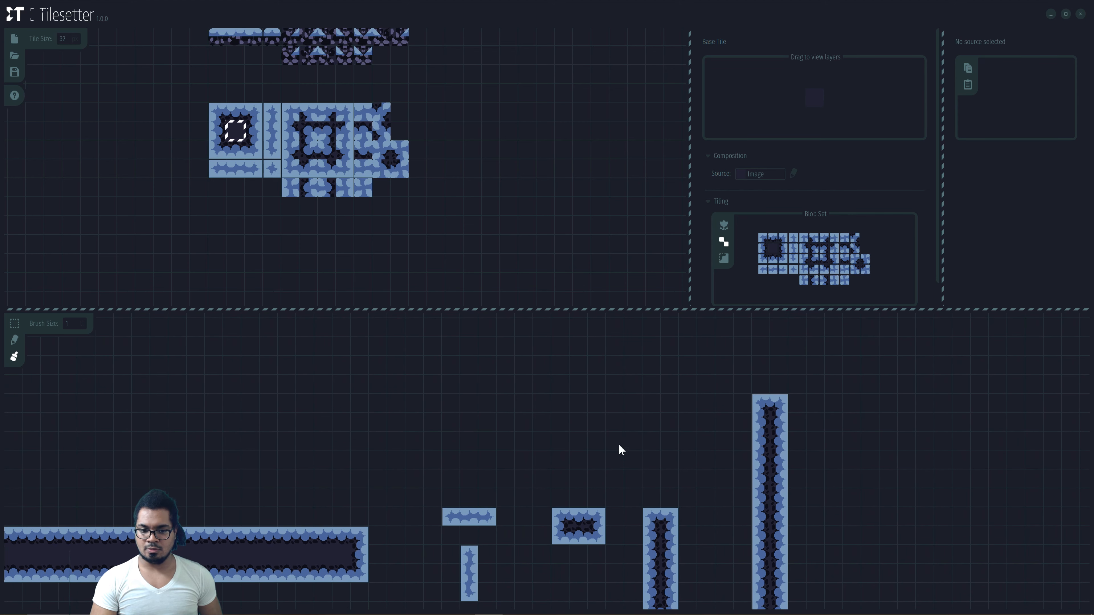
middle_click_drag(611, 452, 724, 394)
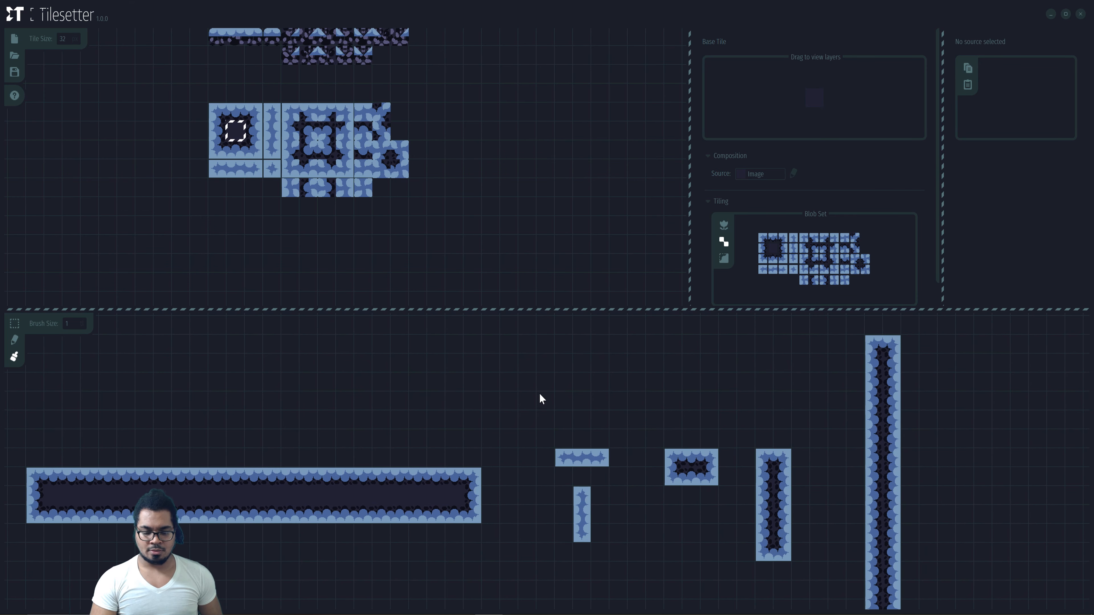
mouse_move(557, 421)
middle_mouse_down()
mouse_move(477, 392)
mouse_move(526, 451)
mouse_move(556, 433)
middle_mouse_up()
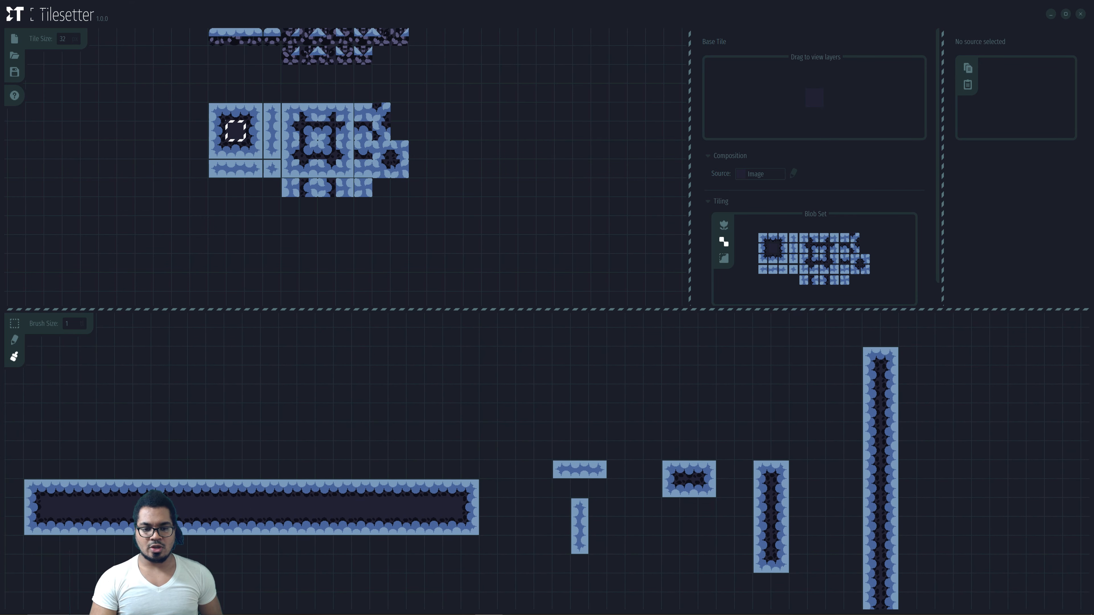
middle_click_drag(695, 407, 714, 383)
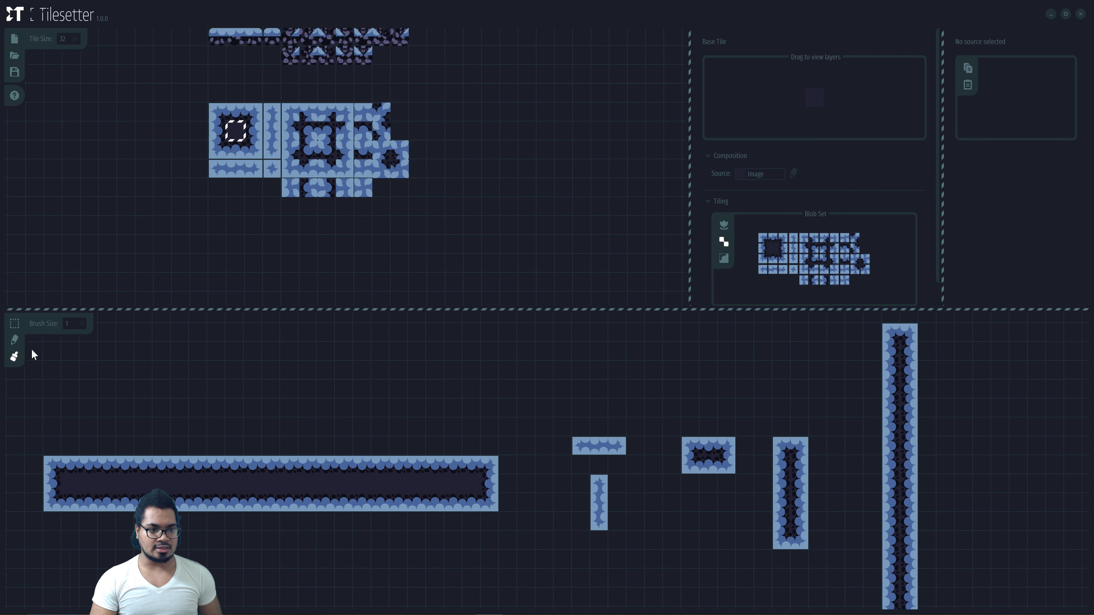
- Select the painted shapes on the map with one rectangular selection and copy them
middle_click_drag(34, 354, 131, 402)
left_click(16, 324)
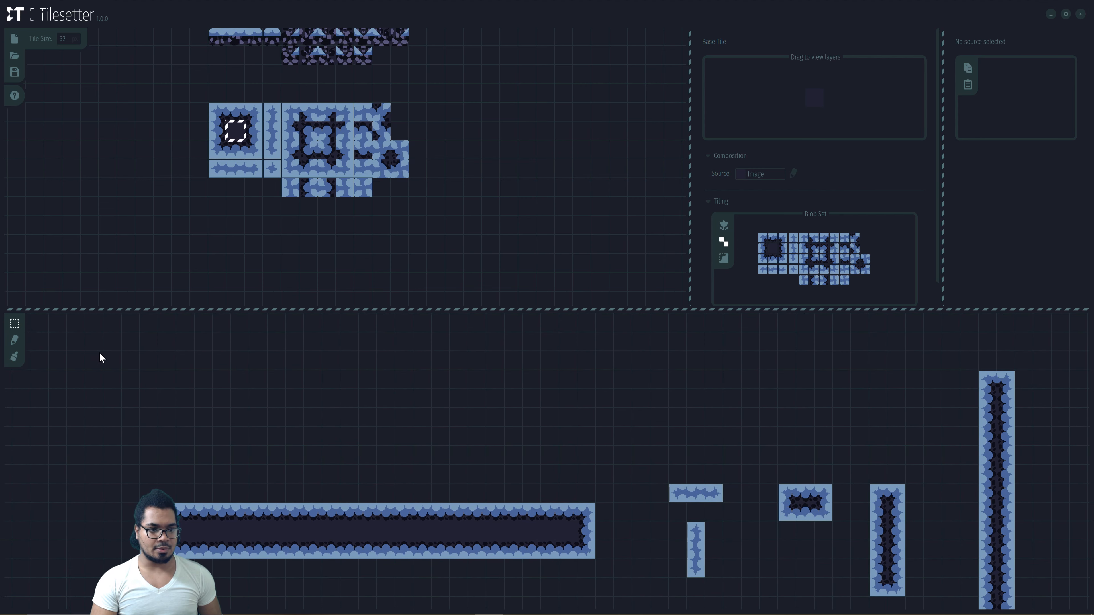
left_click_drag(119, 330, 930, 541)
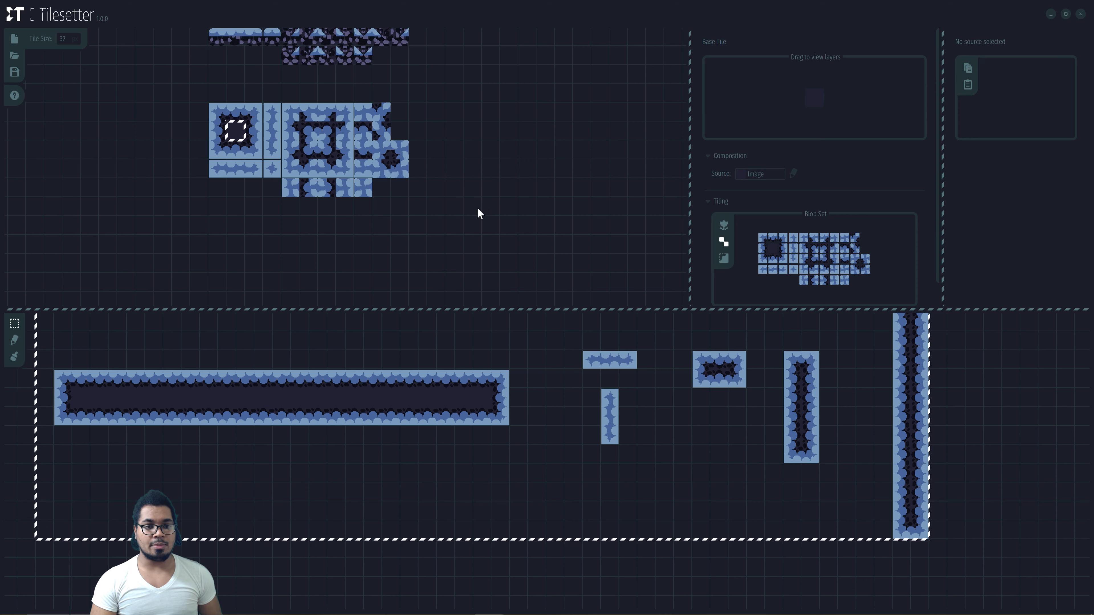
- Paste the copied shapes into the empty tileset area beside the blue blob set
left_click(508, 187)
middle_click_drag(535, 188, 379, 203)
left_click(389, 146)
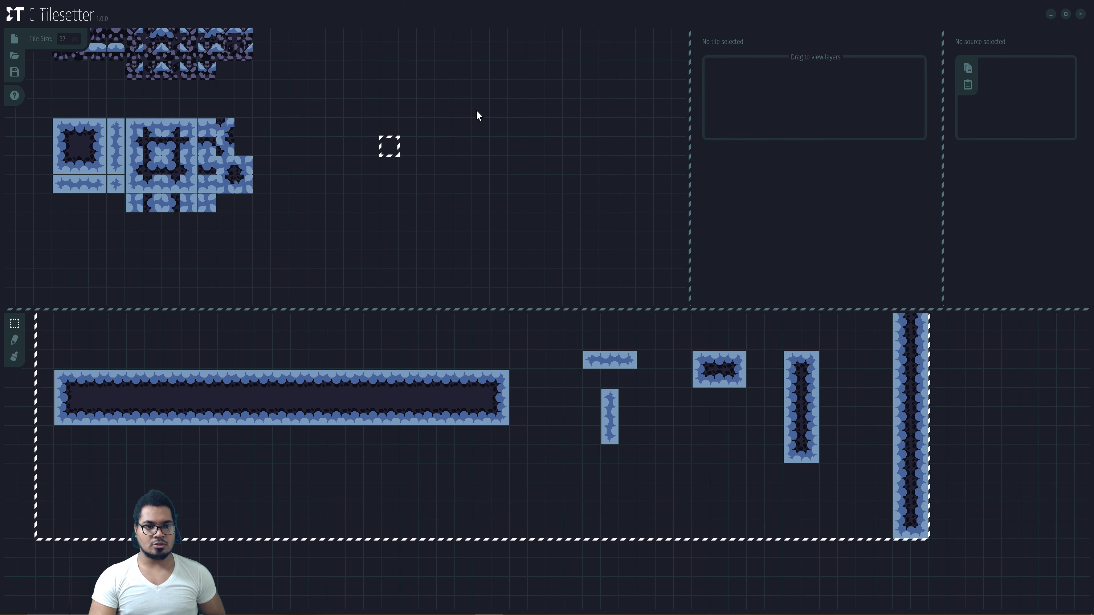
mouse_move(382, 171)
left_mouse_down()
mouse_move(381, 127)
mouse_move(390, 129)
left_mouse_up()
left_click(459, 133)
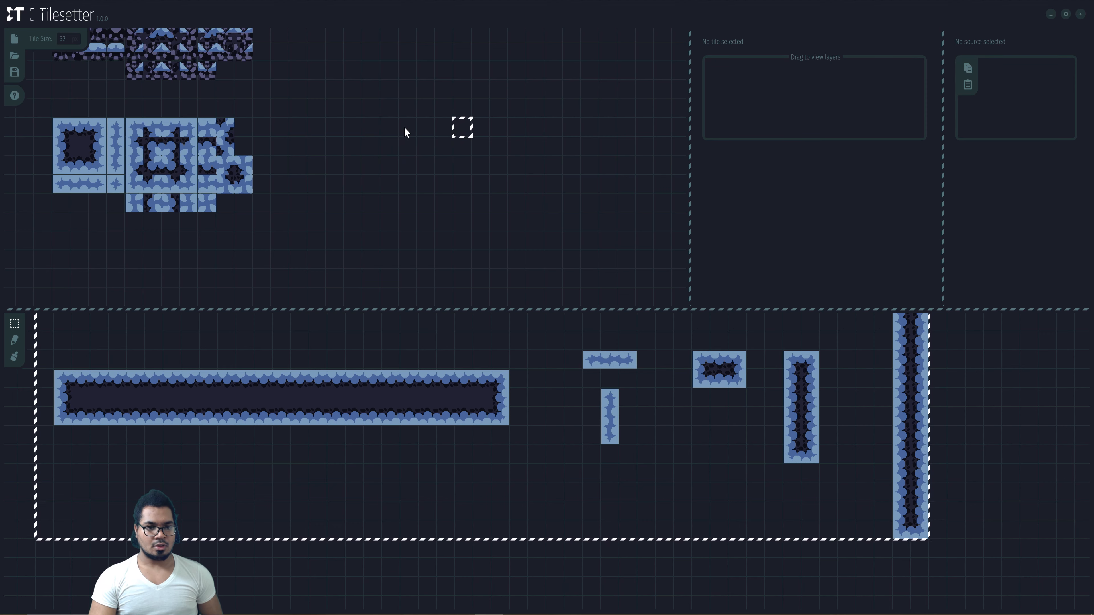
- Bring the pasted shapes into view in the tileset area and make that area taller
middle_click_drag(274, 121, 16, 80)
middle_click_drag(185, 146, 273, 140)
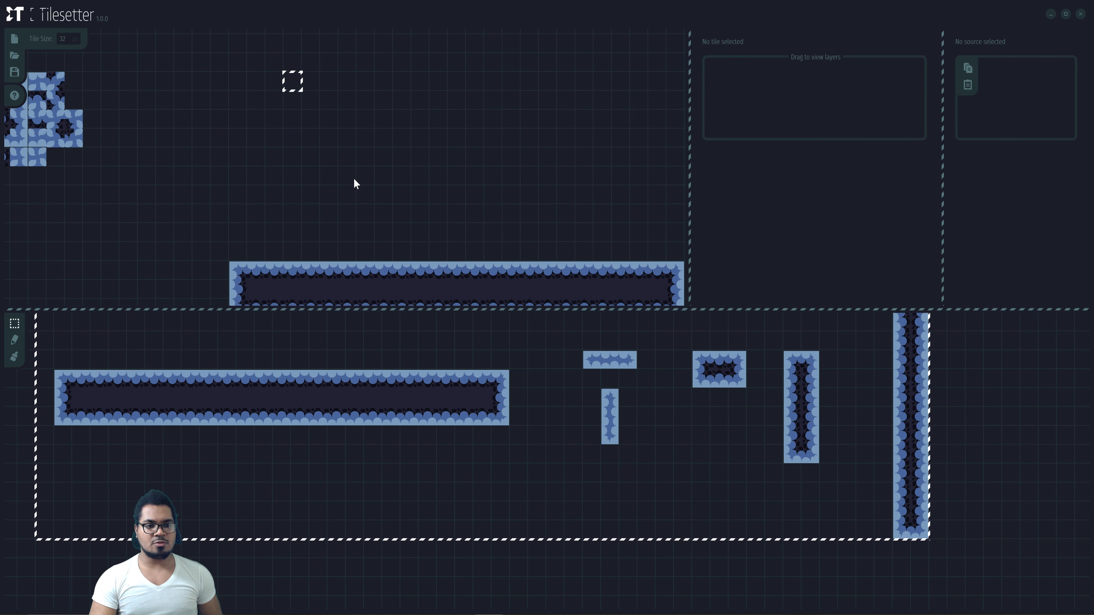
middle_click_drag(445, 248, 33, 0)
middle_click_drag(530, 32, 587, 209)
left_click_drag(648, 310, 648, 465)
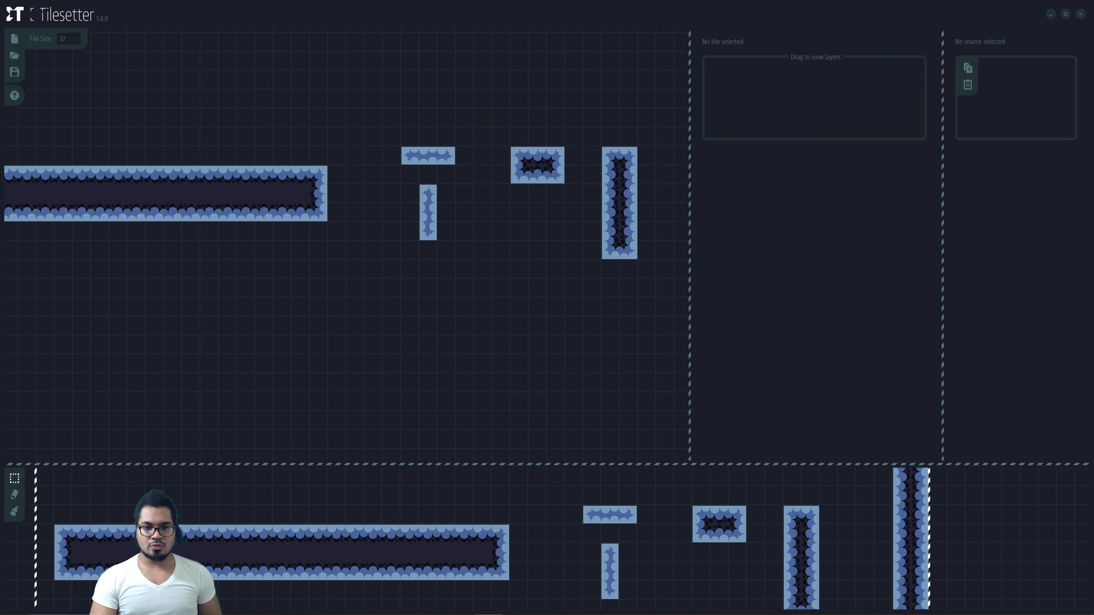
middle_click_drag(422, 314, 199, 366)
middle_click_drag(323, 188, 304, 193)
left_click_drag(519, 78, 4, 168)
middle_click_drag(353, 132, 408, 515)
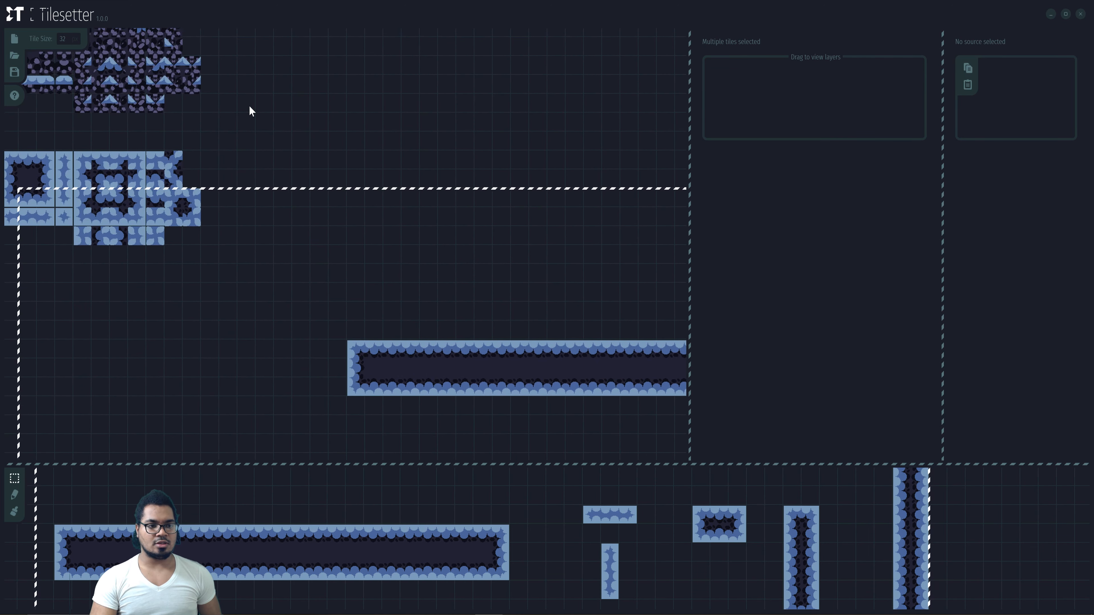
middle_click_drag(249, 197, 358, 87)
left_click_drag(93, 92, 441, 344)
middle_click_drag(348, 140, 22, 327)
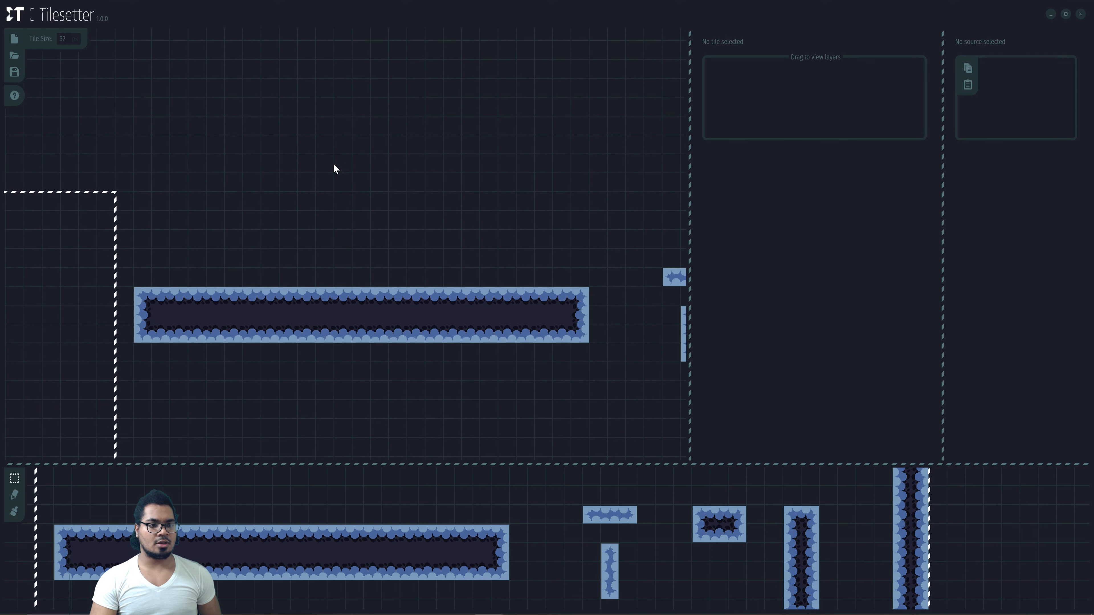
- Select all the pasted shapes in the tileset area and move them seven tiles left and three tiles up, beside the blue blob set
middle_click_drag(333, 162, 583, 95)
left_click_drag(373, 92, 647, 391)
middle_click_drag(193, 214, 865, 316)
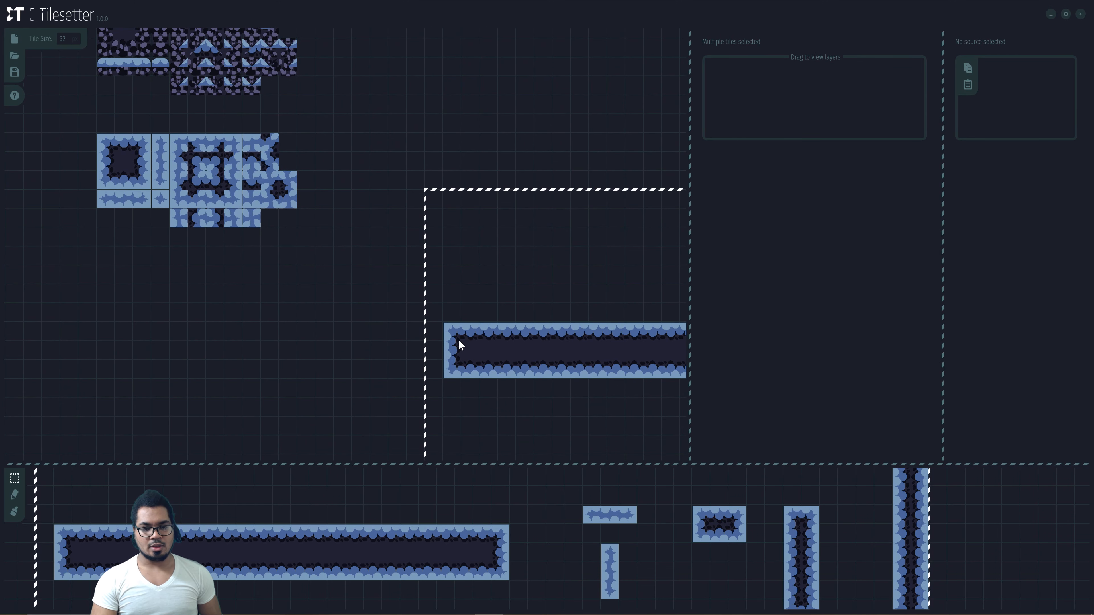
left_click_drag(560, 351, 432, 198)
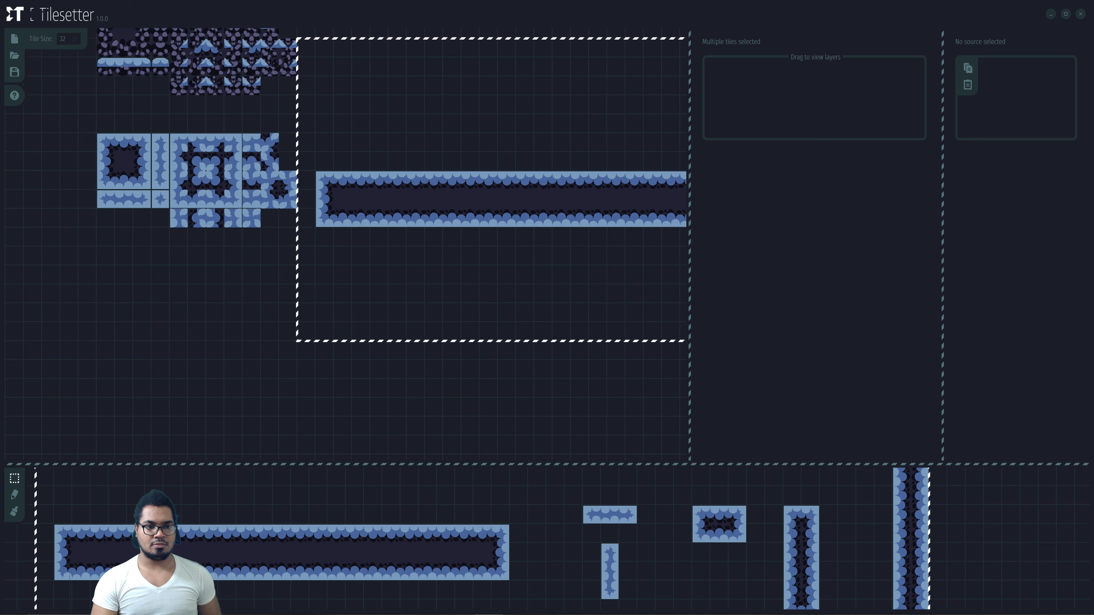
mouse_move(449, 178)
middle_mouse_down()
mouse_move(0, 128)
mouse_move(0, 368)
mouse_move(212, 303)
mouse_move(453, 329)
mouse_move(0, 120)
mouse_move(156, 192)
mouse_move(437, 168)
middle_mouse_up()
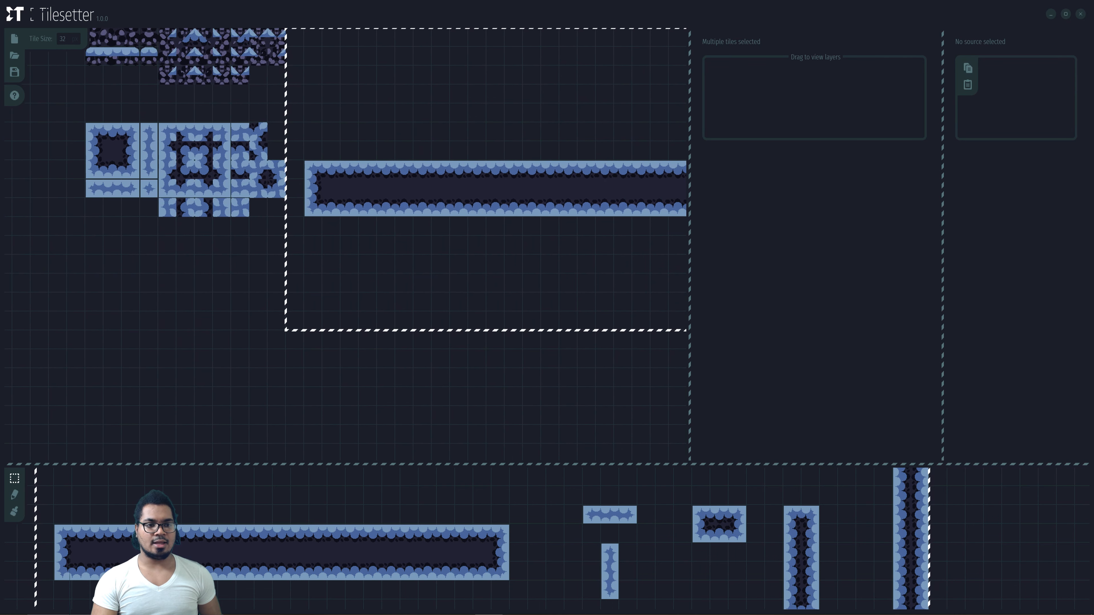
left_click_drag(383, 193, 383, 286)
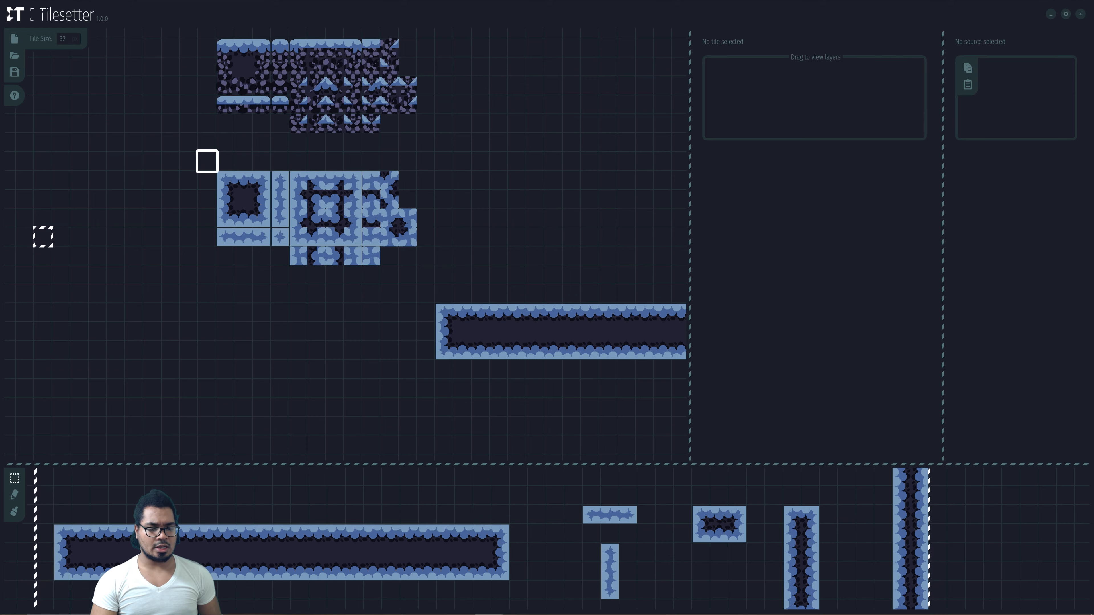
- Select the blue blob set together with all the pasted shapes, leaving an empty margin around them, and check the selection's extent
left_click_drag(207, 161, 262, 218)
left_click_drag(685, 357, 354, 336)
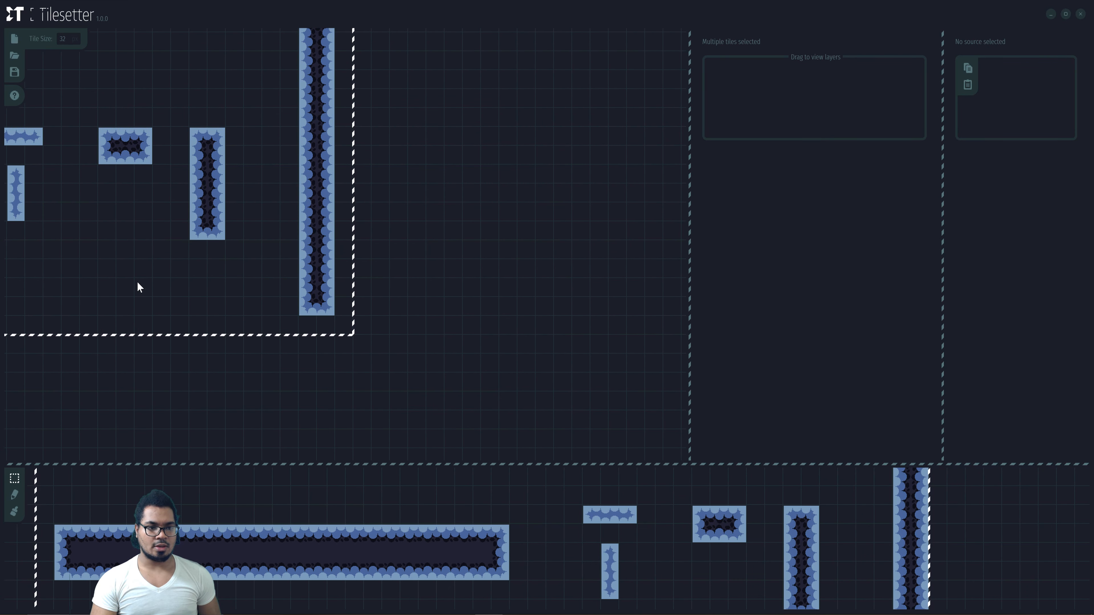
middle_click_drag(117, 356, 685, 375)
middle_click_drag(205, 207, 85, 400)
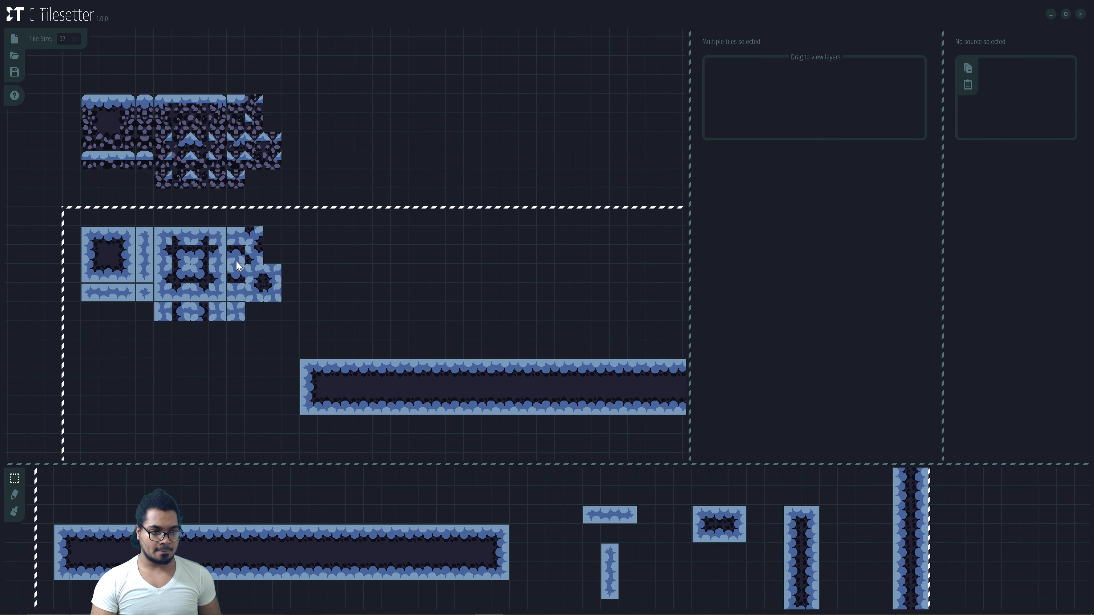
middle_click_drag(561, 356, 5, 102)
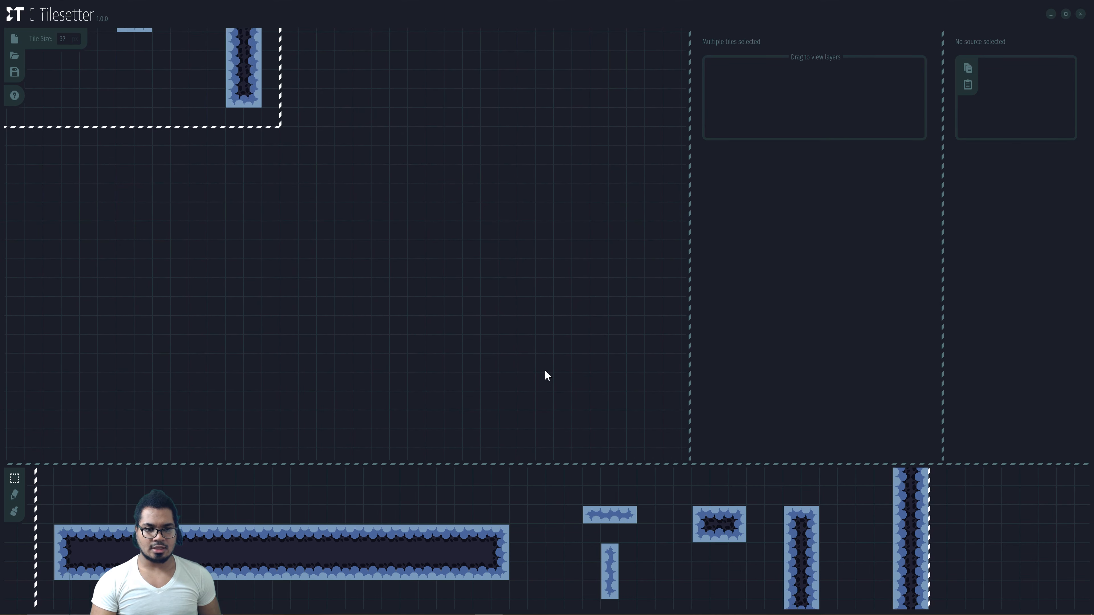
middle_click_drag(349, 212, 446, 348)
- Export the selected tiles as an image named nightTileset in the TFS folder
right_click(381, 246)
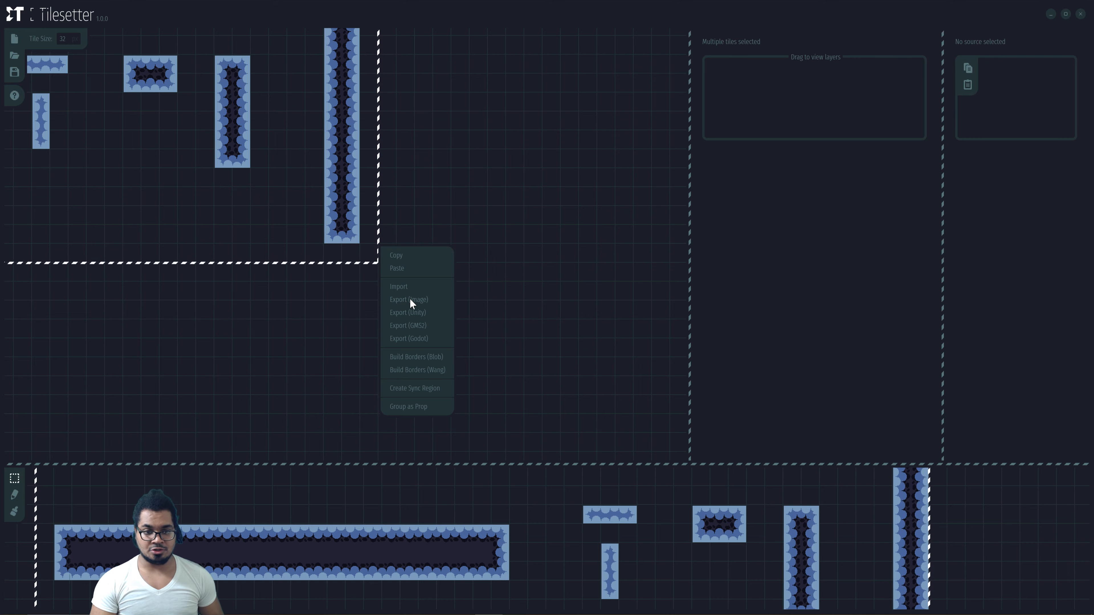
left_click(420, 299)
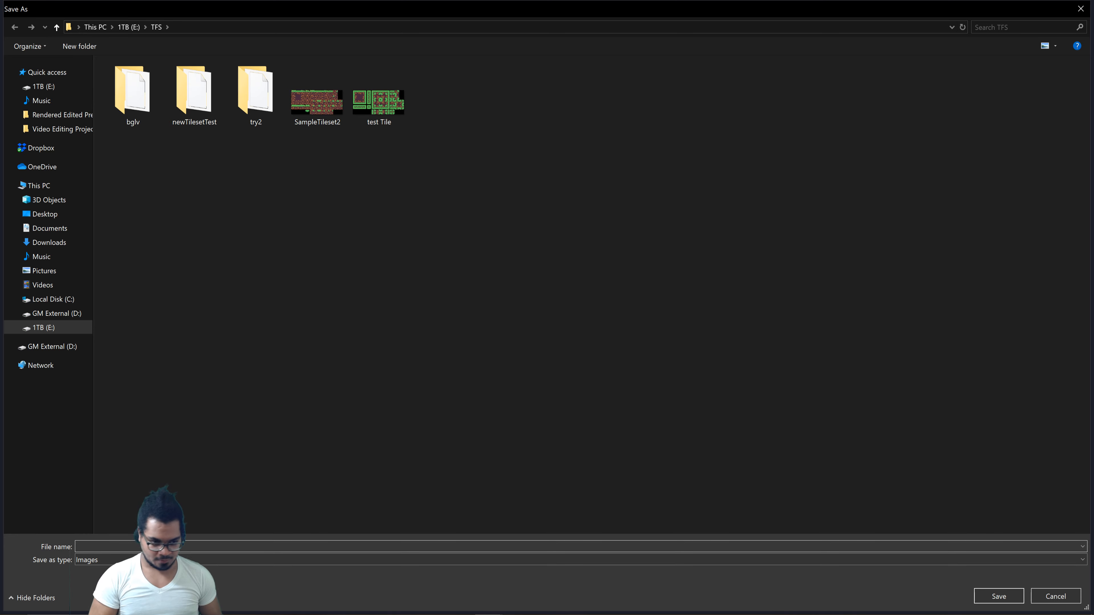
type("nightTileset")
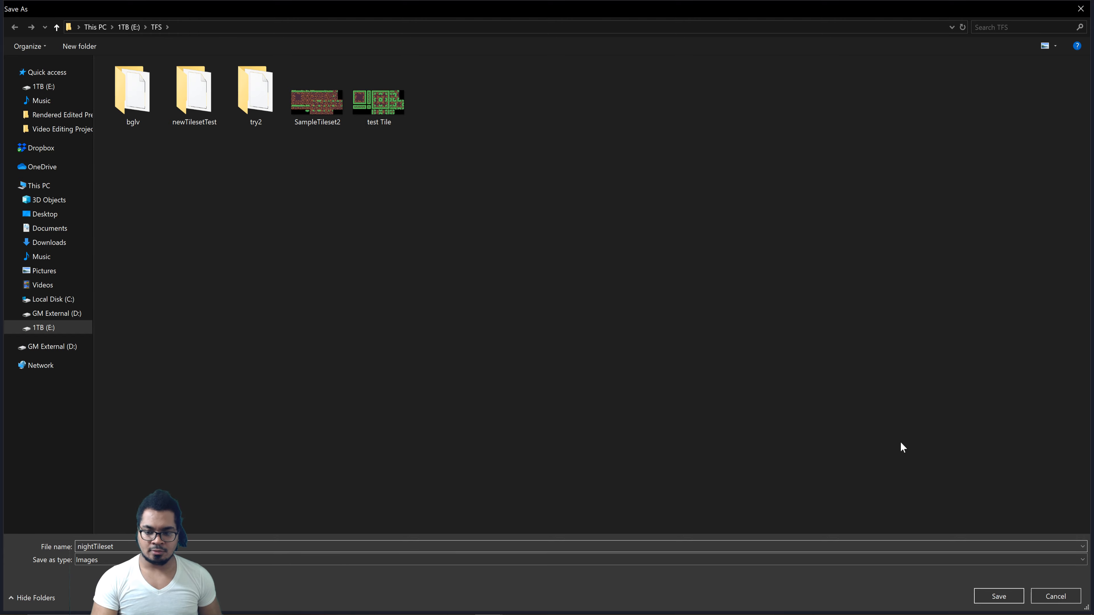
left_click(999, 597)
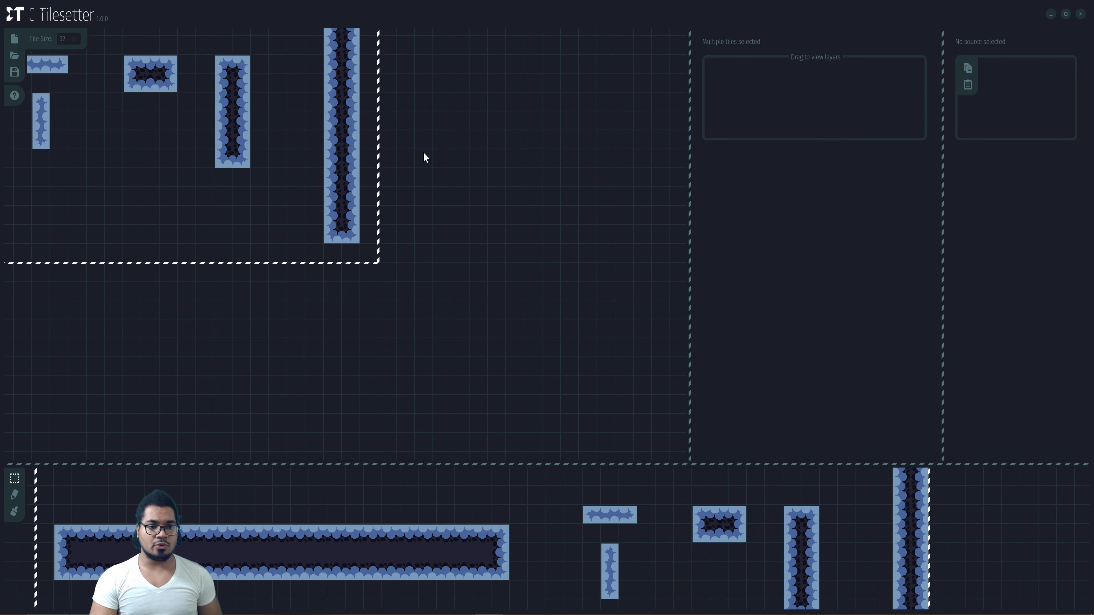
- Leave Tilesetter and view the exported nightTileset image from the TFS folder on drive E: in File Explorer
left_click(1081, 15)
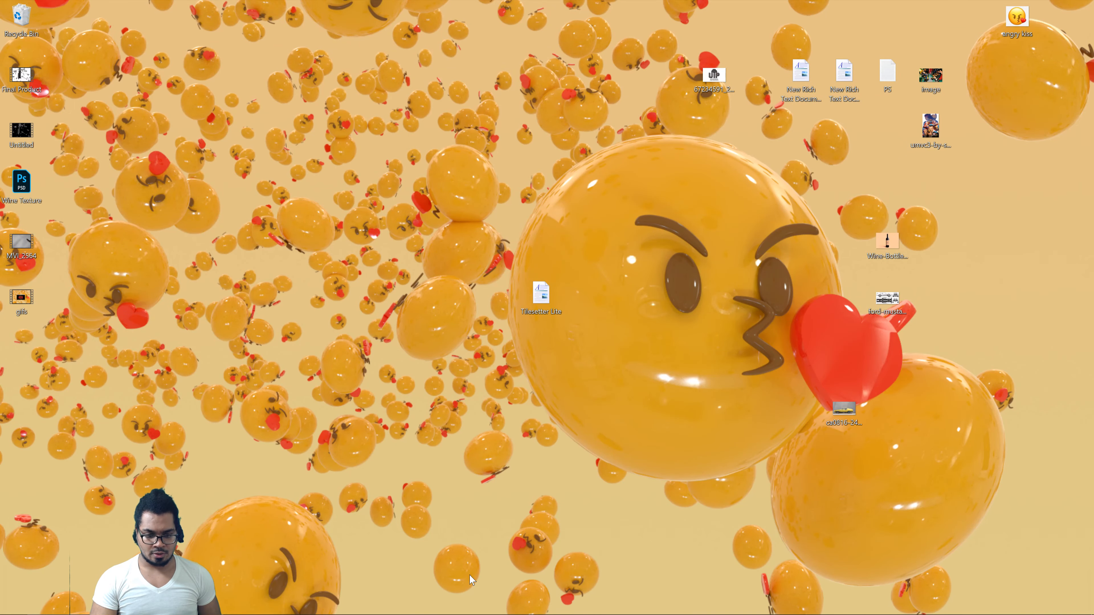
key("super+e")
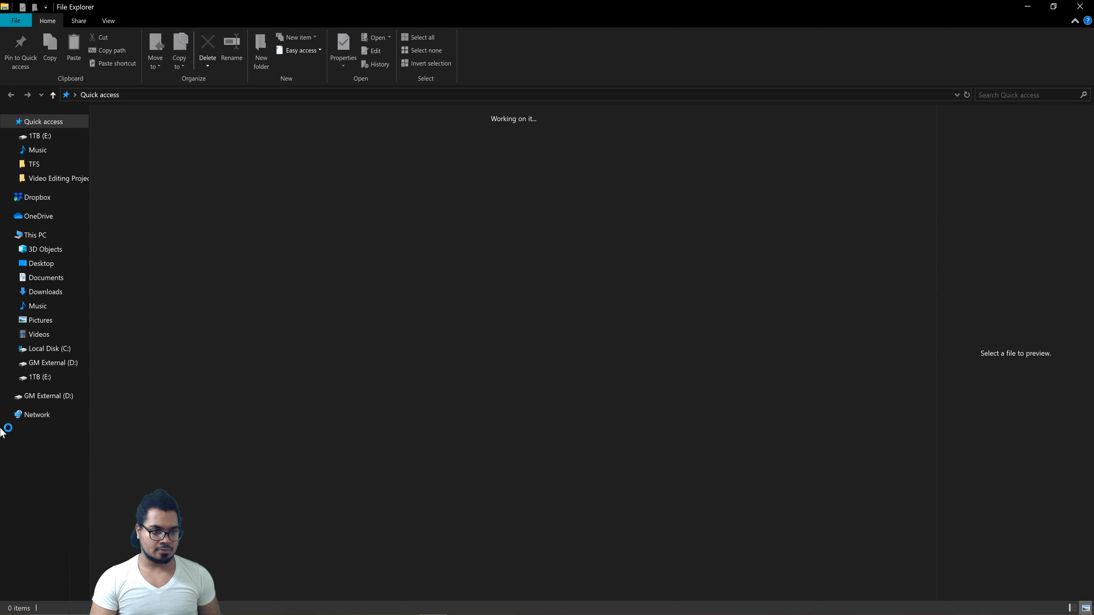
left_click(51, 379)
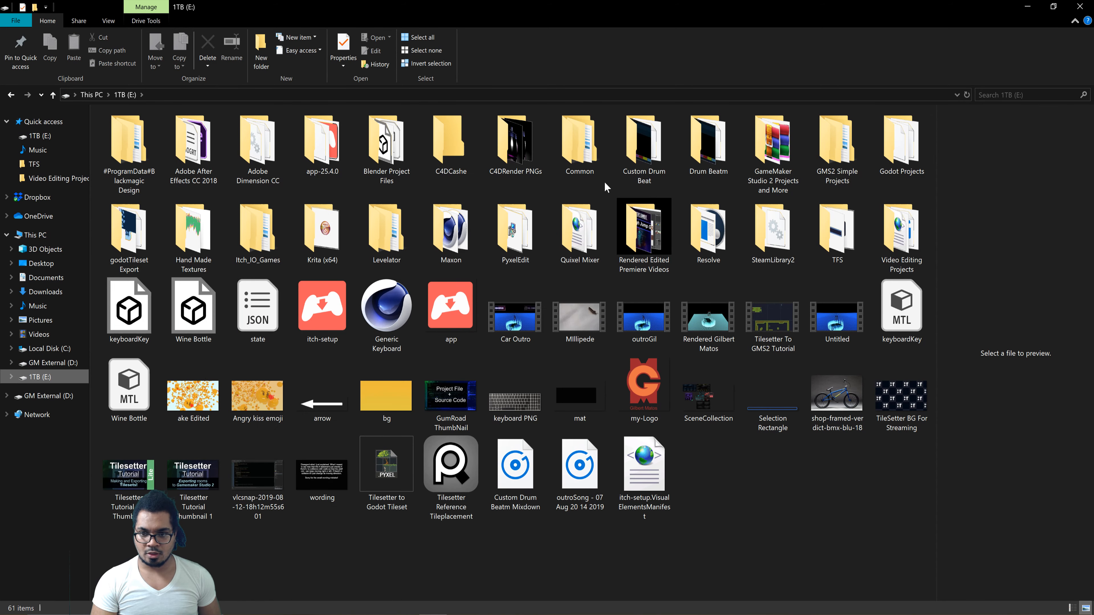
double_click(833, 235)
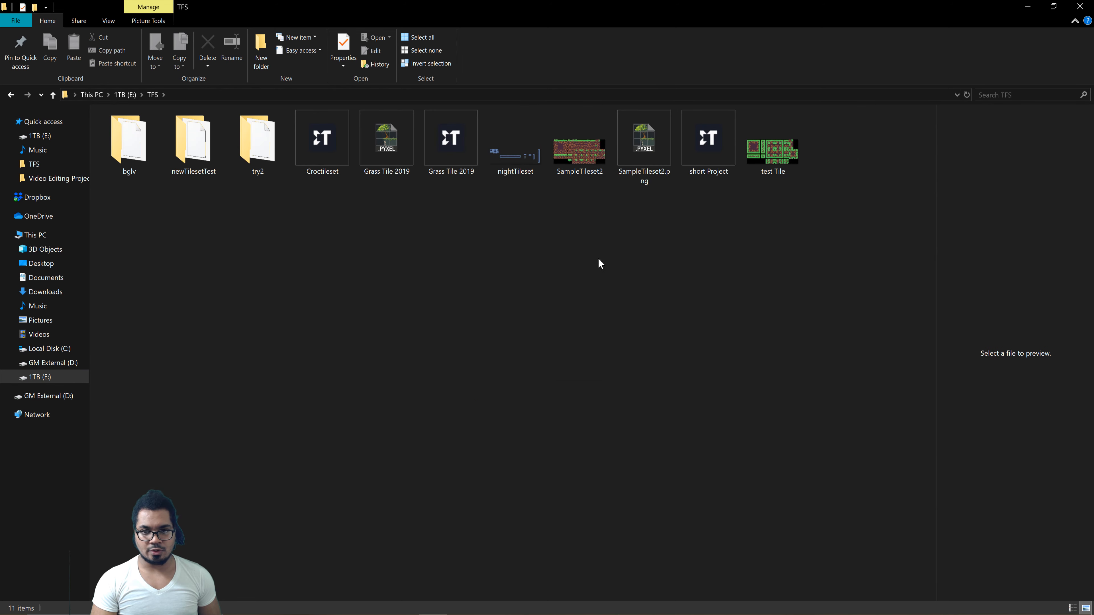
double_click(518, 151)
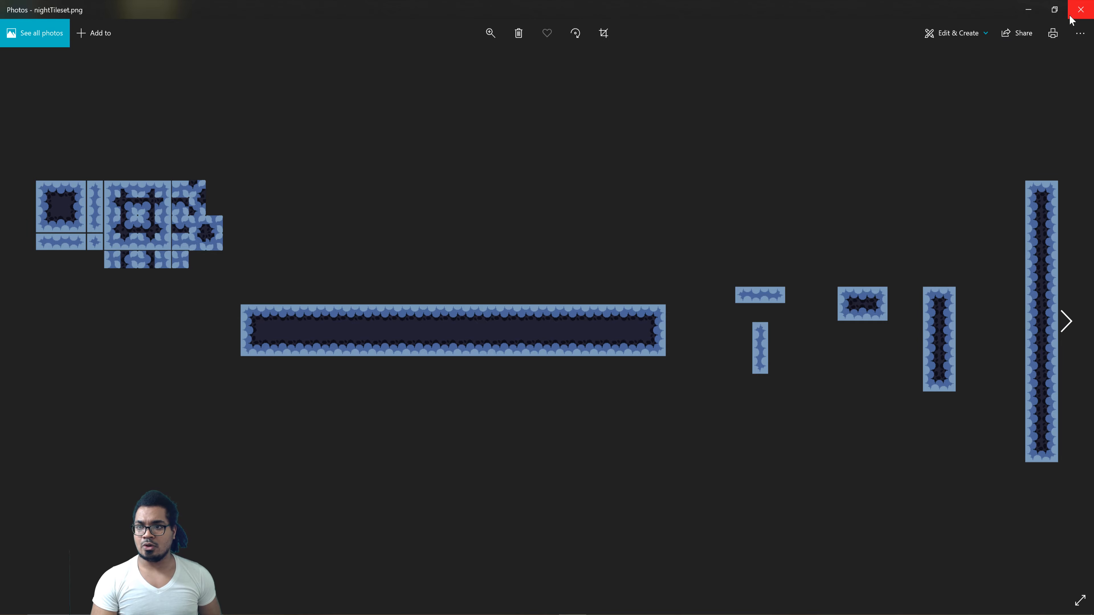
left_click(1080, 9)
- Switch to GameMaker Studio 2 and create a new sprite in the Sprites resources
left_click(488, 612)
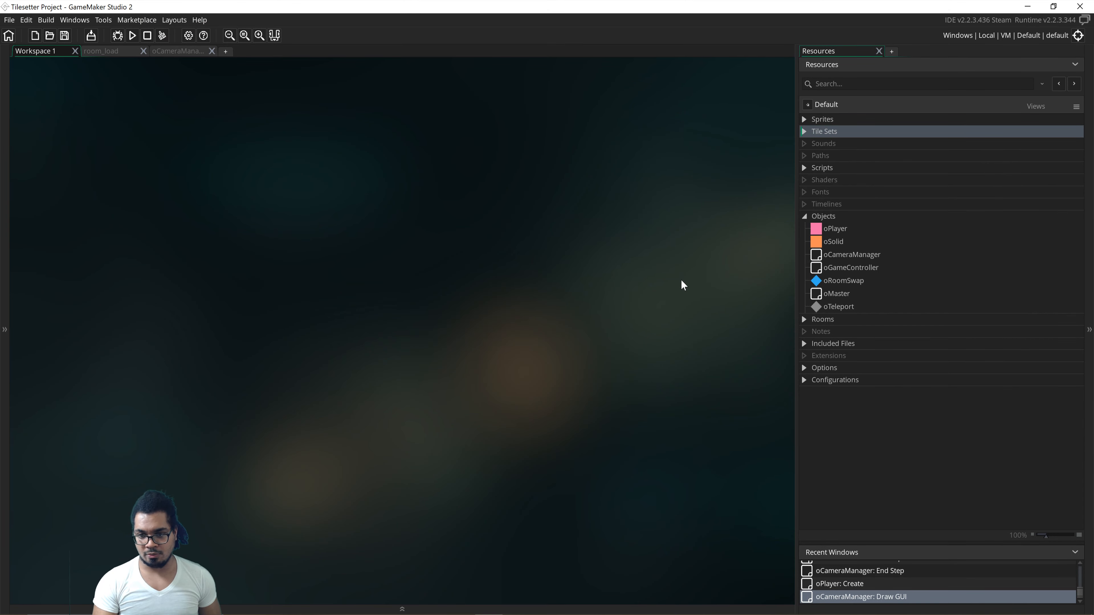
left_click(805, 136)
left_click(804, 130)
left_click(804, 131)
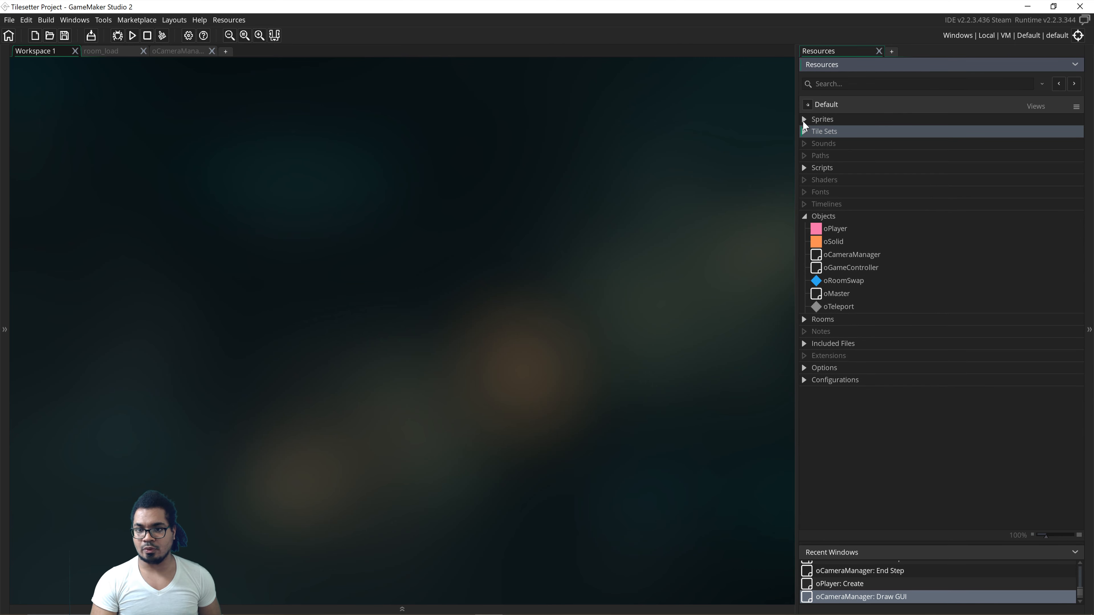
left_click(804, 120)
right_click(822, 117)
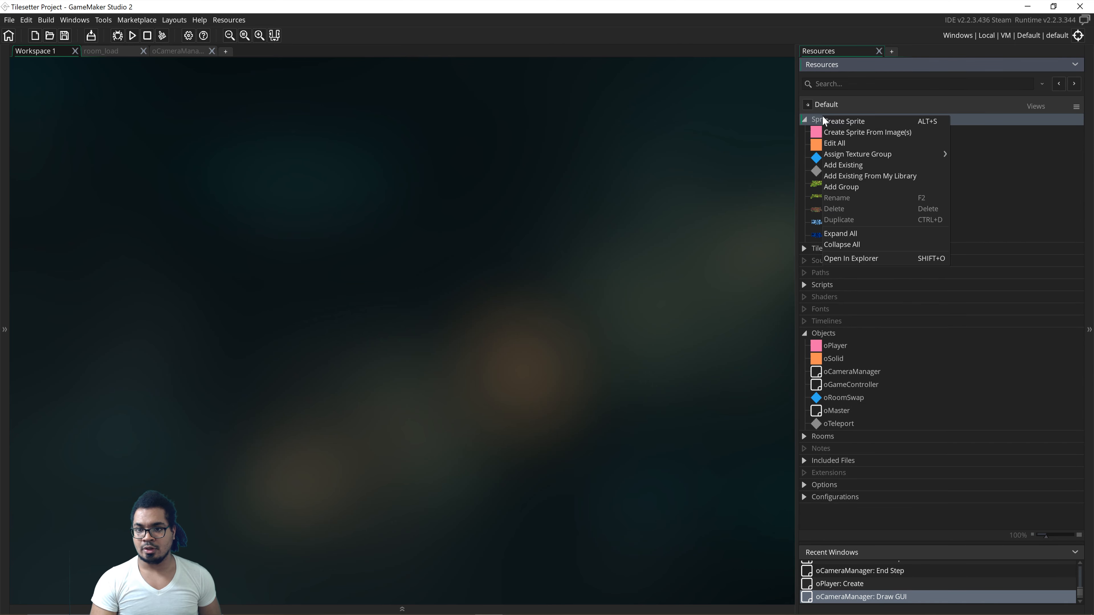
left_click(863, 122)
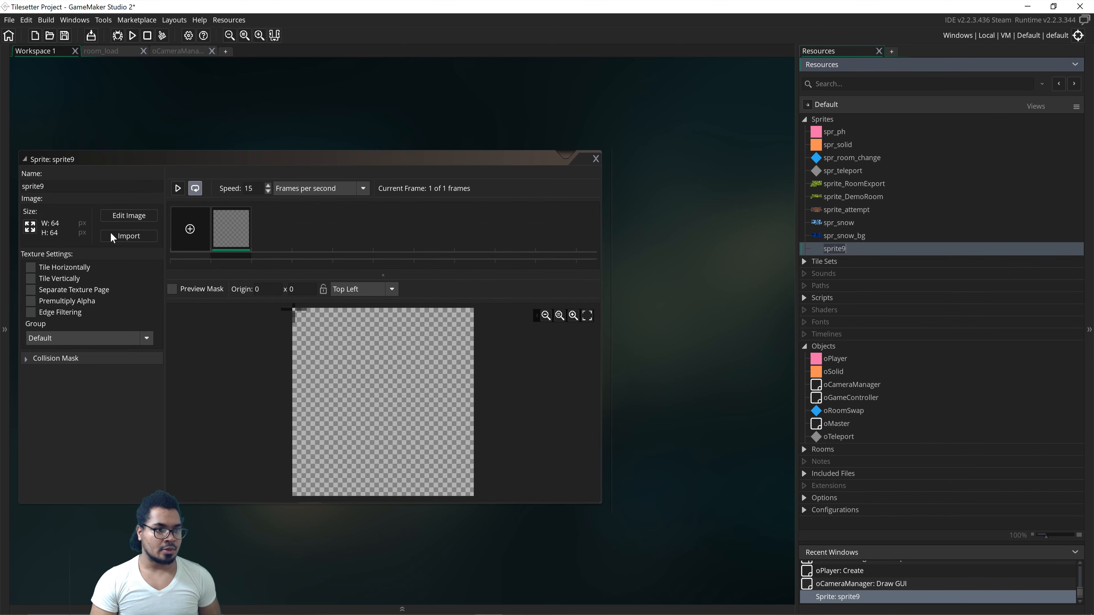
- Import the nightTileset image from the TFS folder on drive E: into the new sprite, accepting that this cannot be undone
left_click(130, 214)
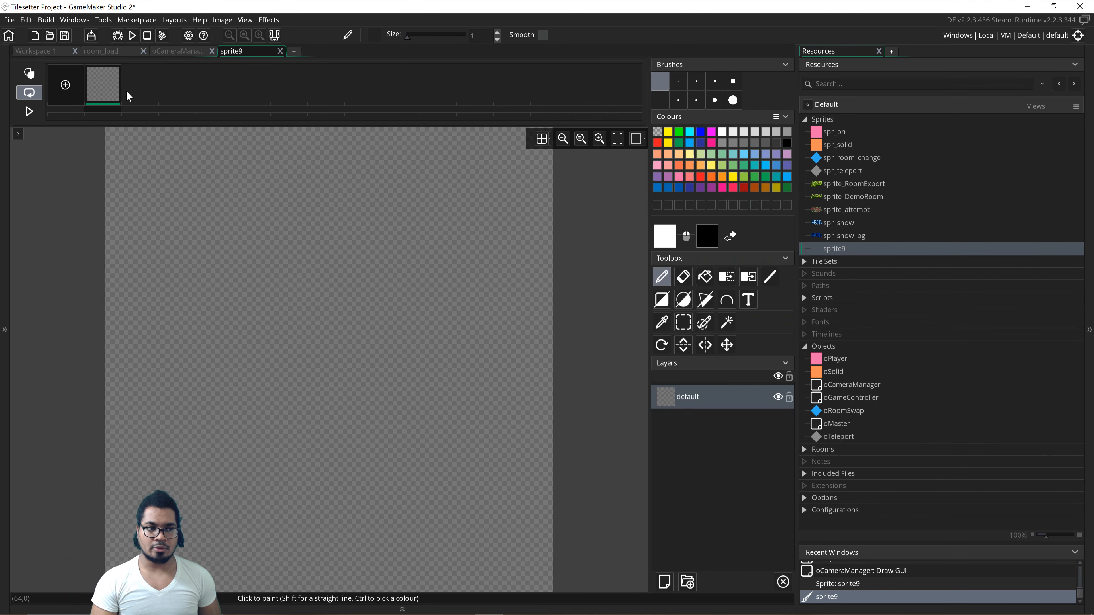
left_click(281, 50)
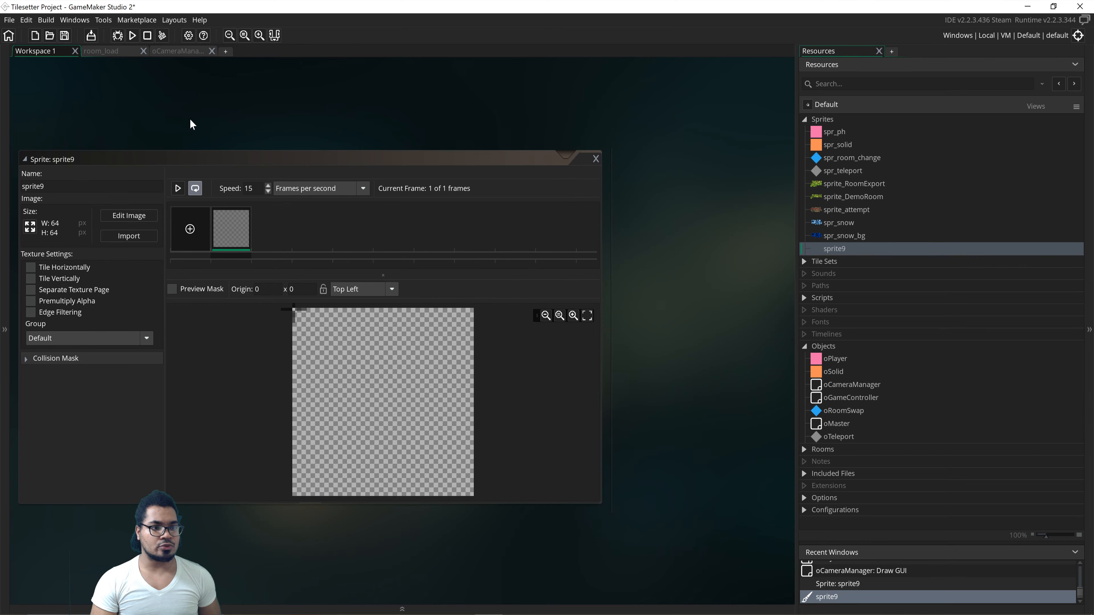
left_click(132, 237)
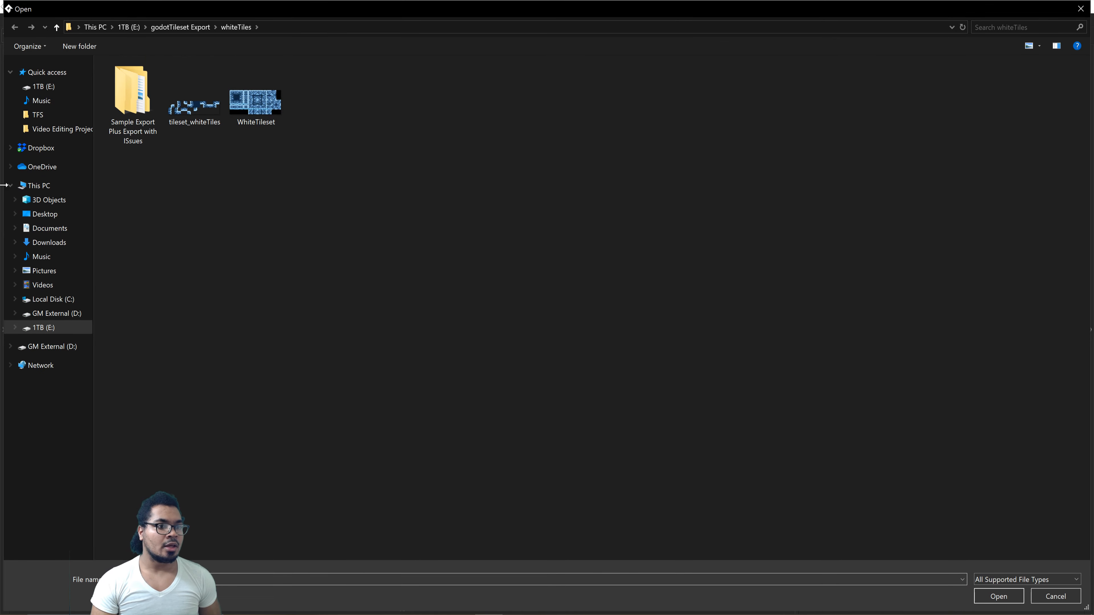
left_click(43, 328)
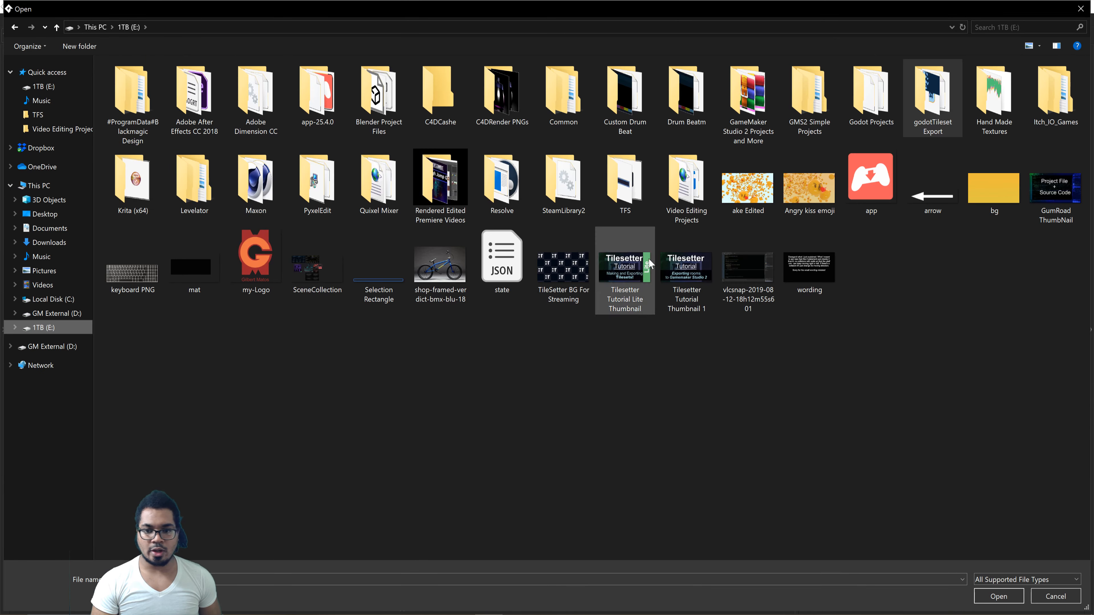
double_click(623, 187)
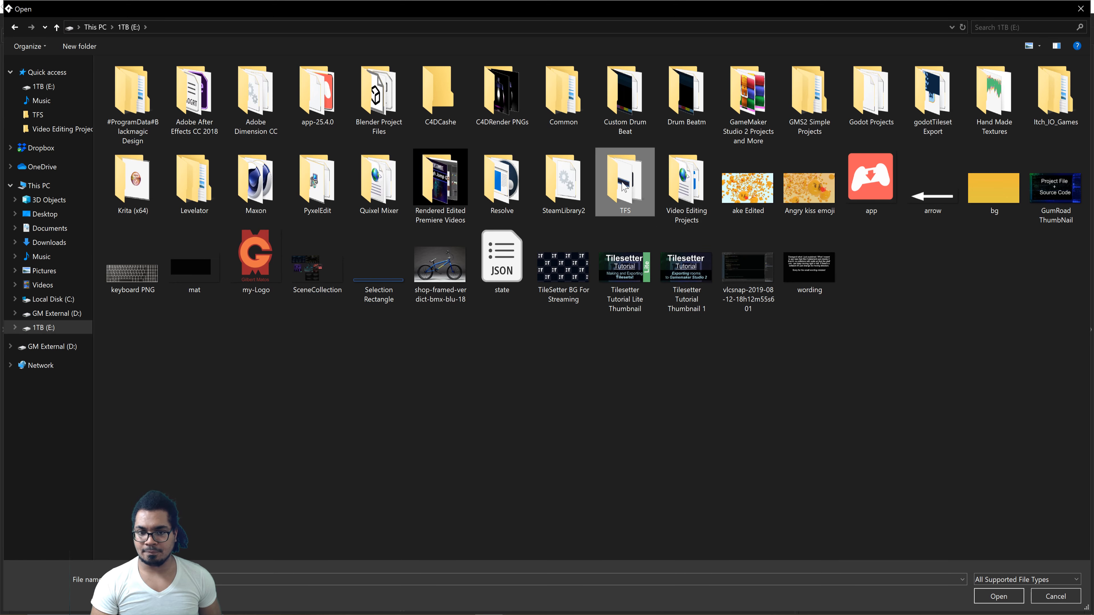
double_click(309, 115)
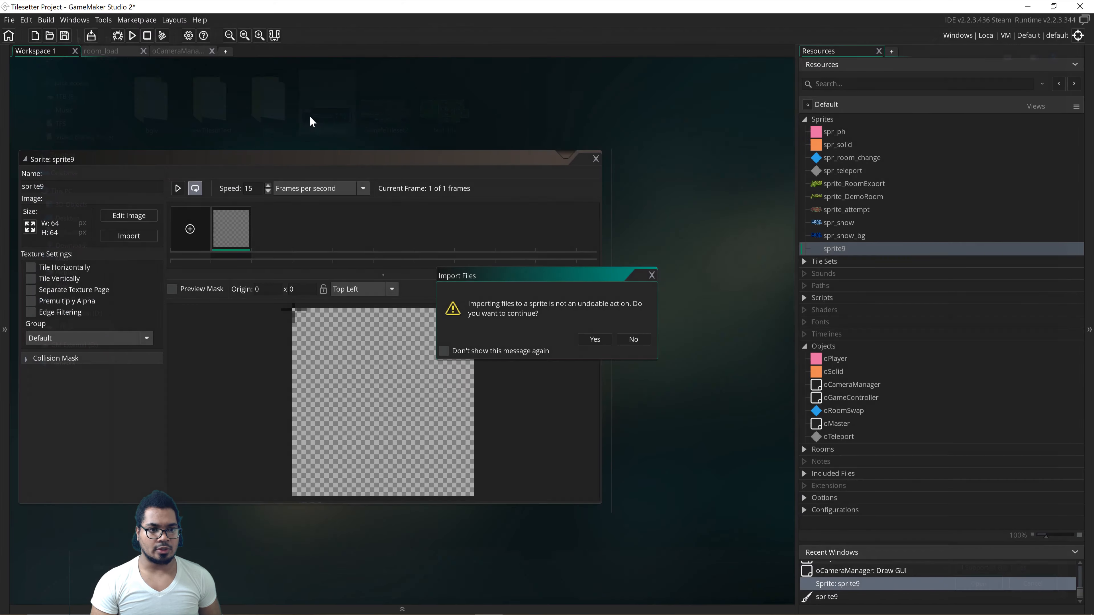
left_click(594, 338)
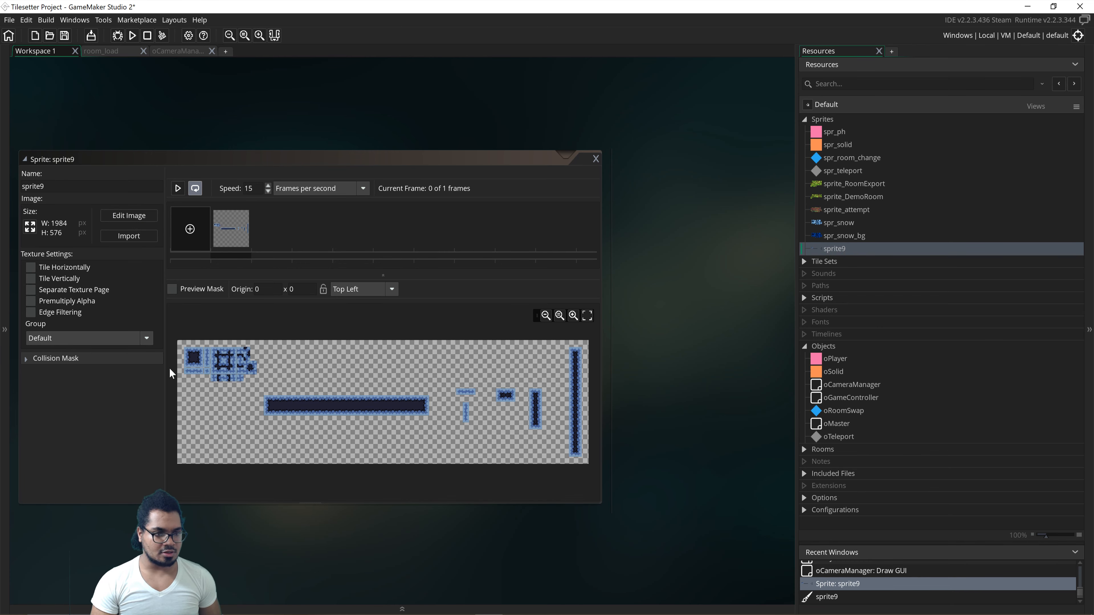
- Open the imported sprite for image editing, show the grid at 32 by 32, and inspect how the tiles line up with it
left_click(129, 216)
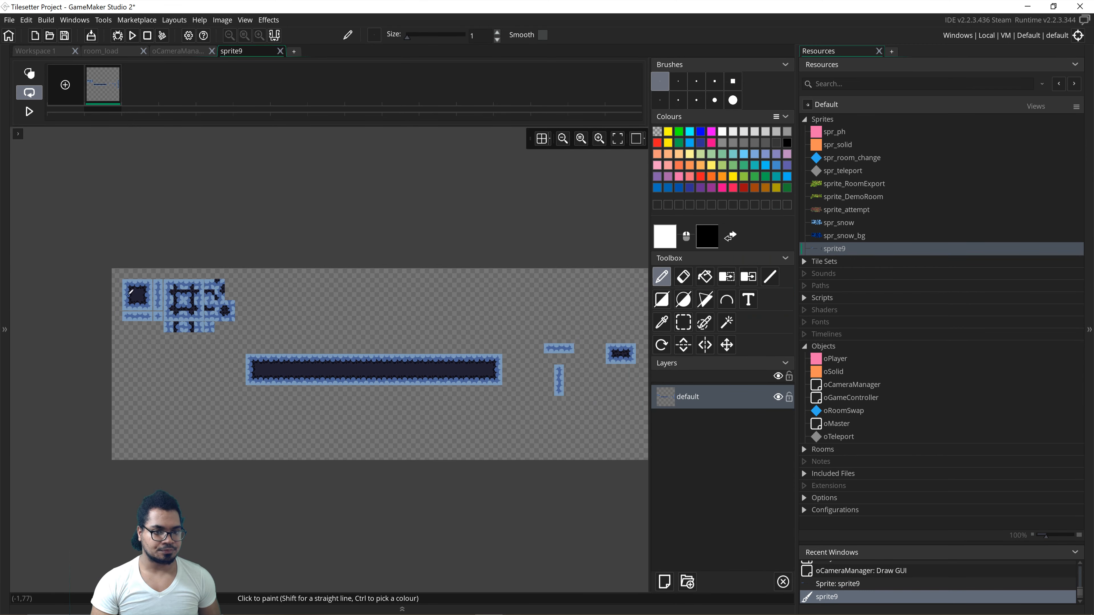
left_click(543, 139)
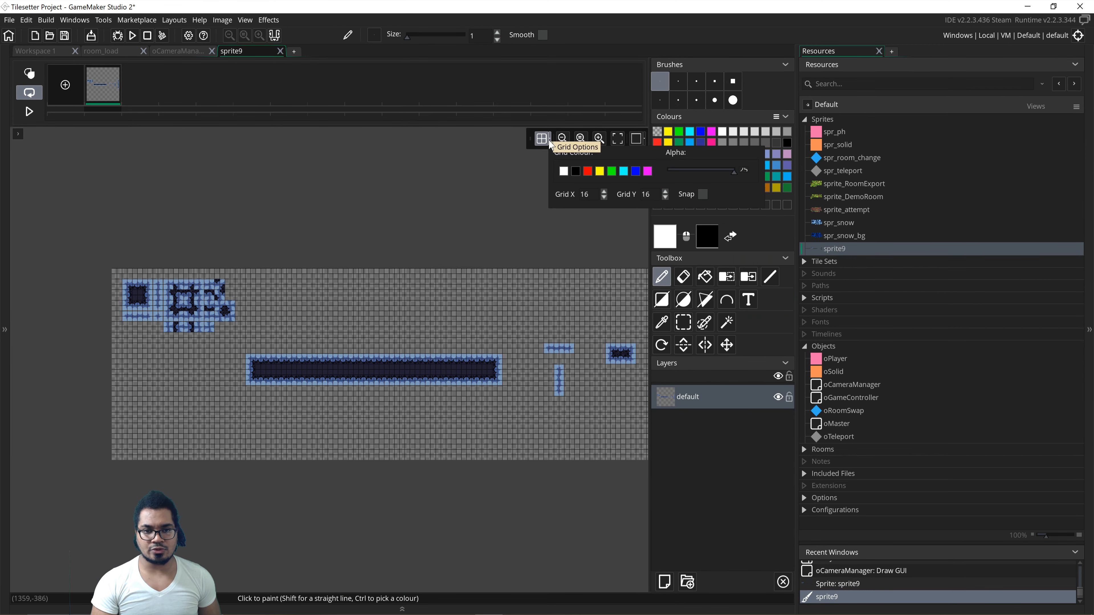
left_click(597, 195)
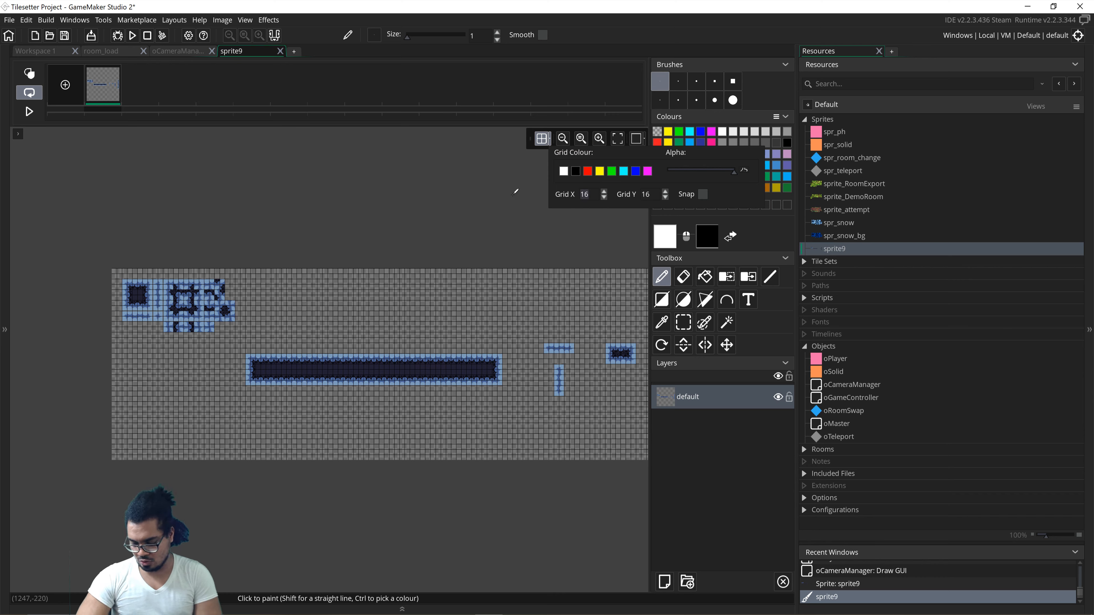
type("32")
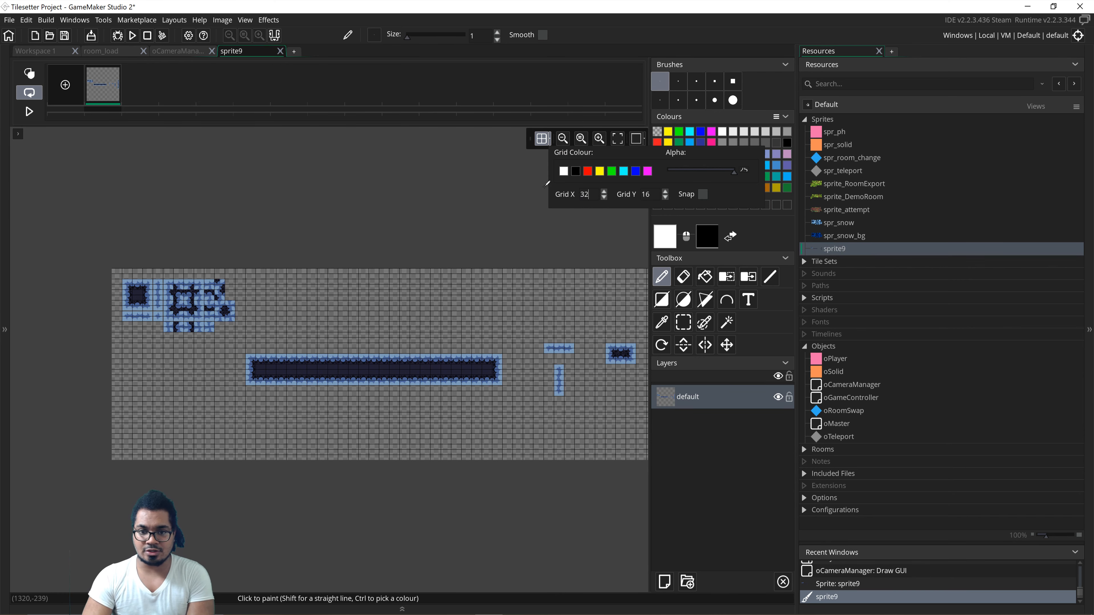
left_click(654, 193)
type("32")
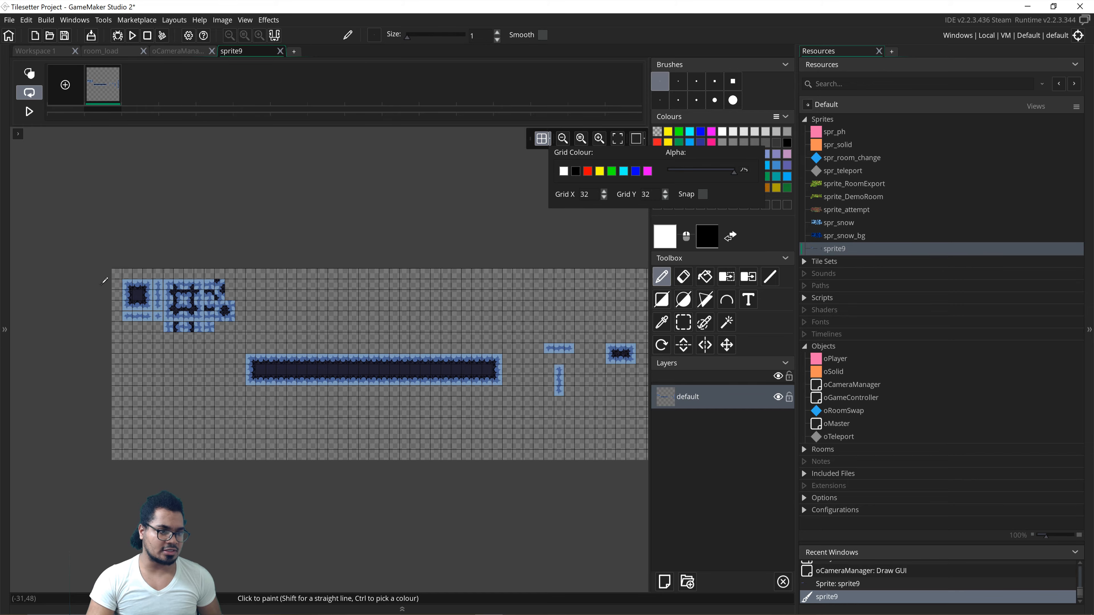
scroll(123, 276, "up", 5)
scroll(128, 261, "down", 3)
scroll(154, 313, "up", 5)
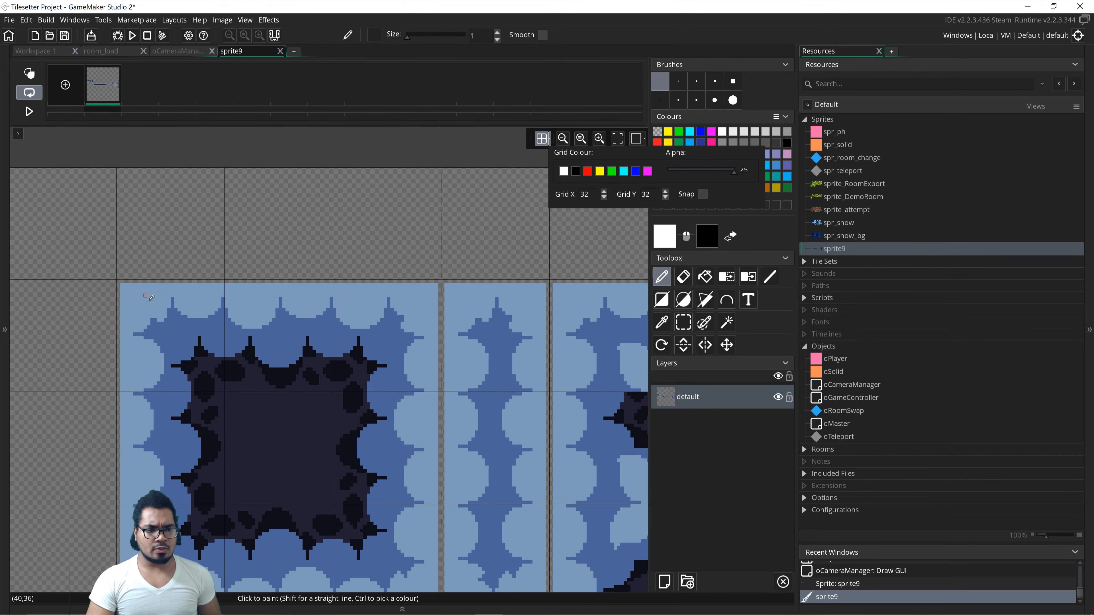
- Rename the imported sprite as spr_nightTileset and close its image editor and sprite window
scroll(154, 313, "down", 3)
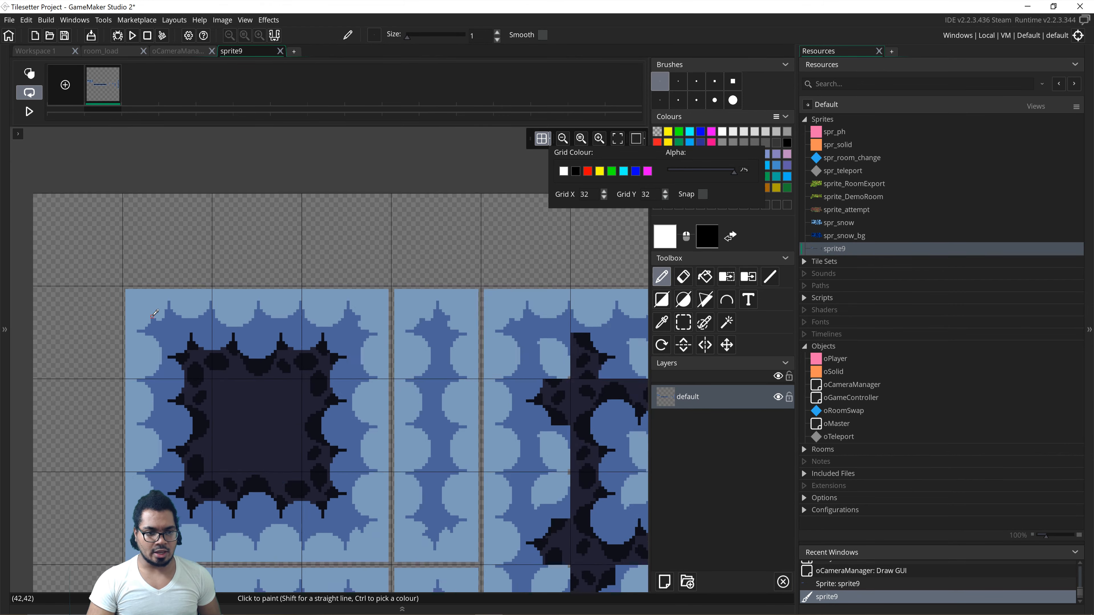
scroll(155, 329, "up", 1)
left_click(93, 247)
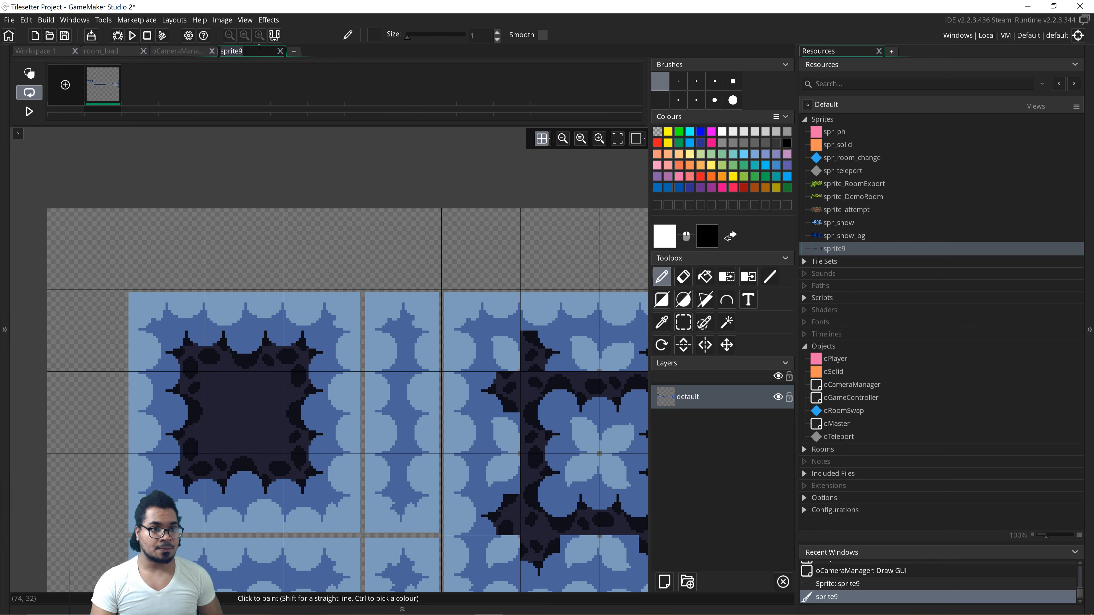
key("ctrl+a")
type("spr")
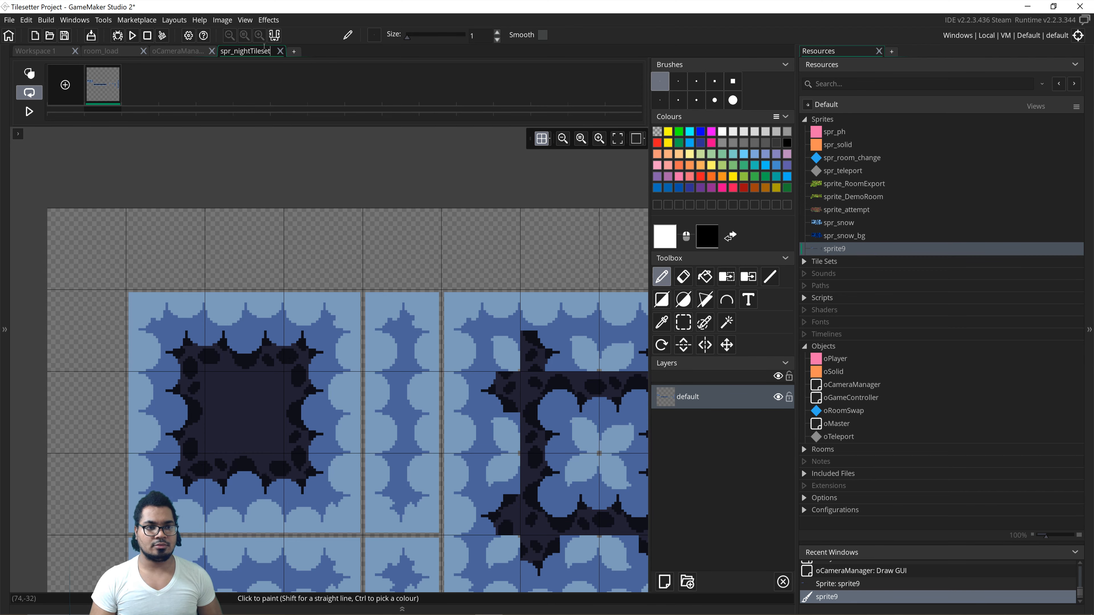
left_click(282, 51)
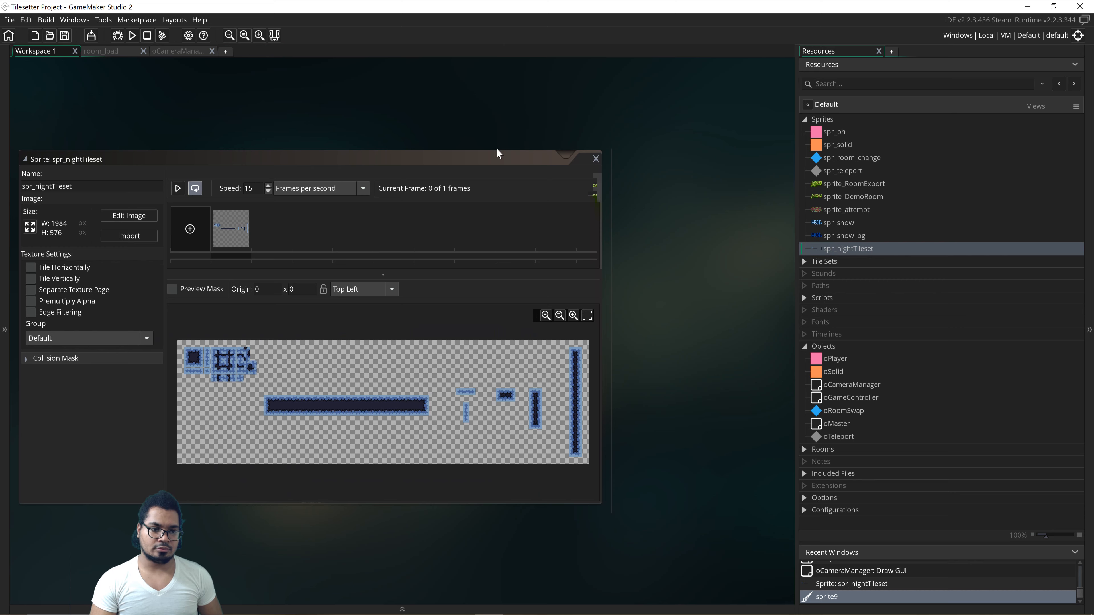
left_click(595, 159)
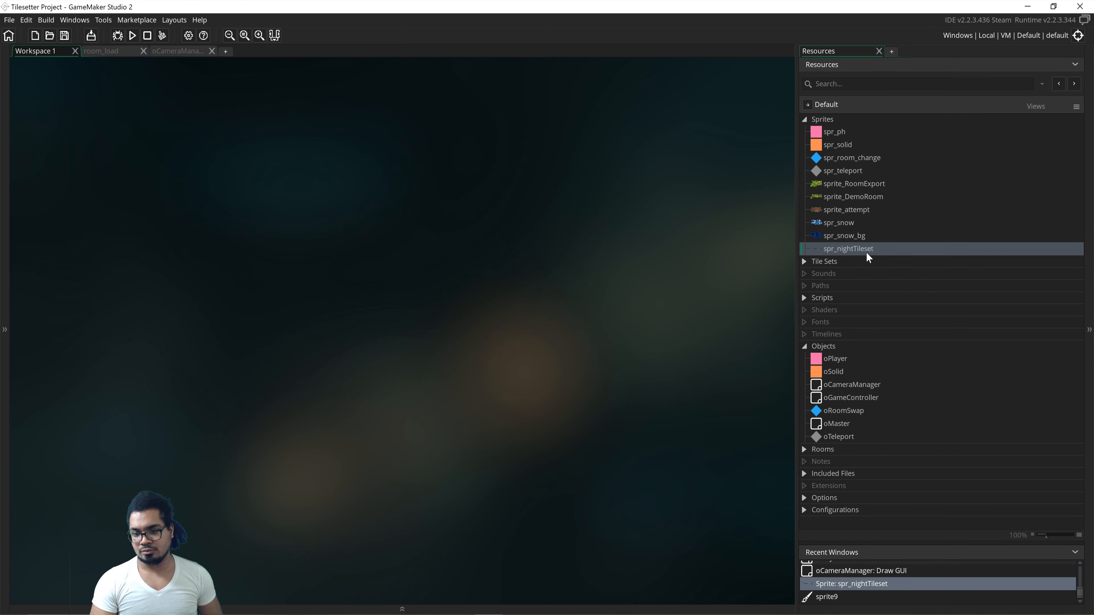
- Create a new tile set in the Tile Sets resources and assign spr_nightTileset as its sprite
left_click(803, 261)
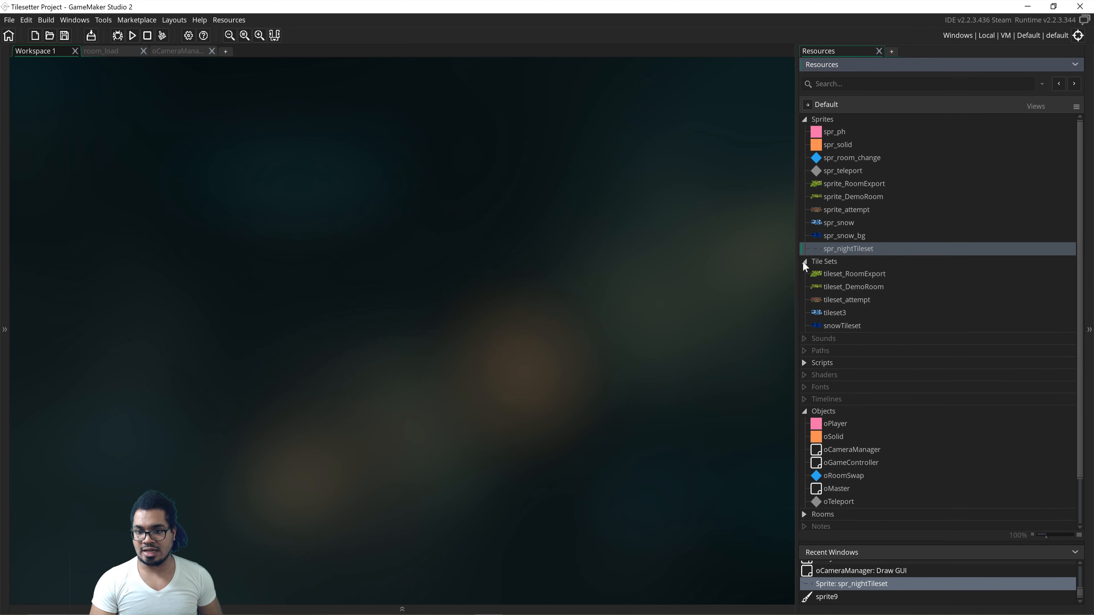
right_click(829, 263)
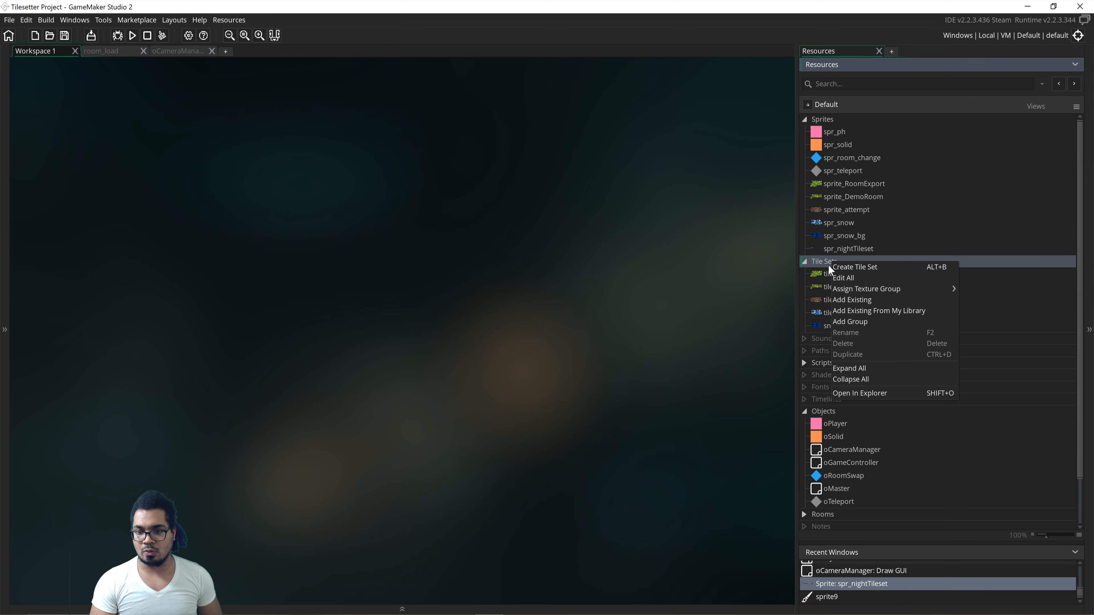
left_click(863, 267)
left_click(177, 192)
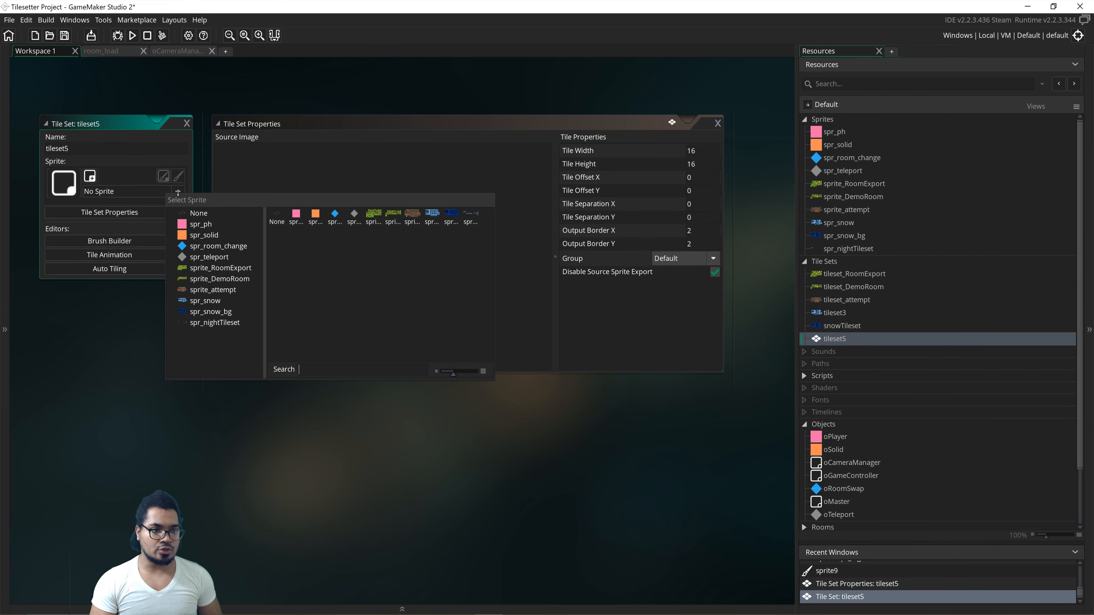
left_click(472, 225)
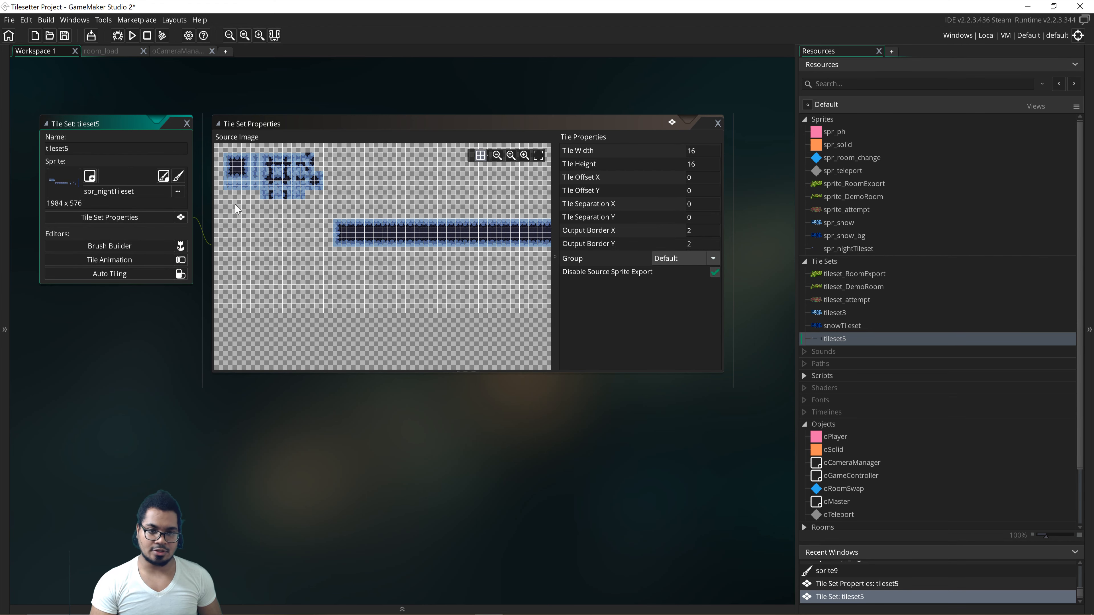
- Set the tile set's tile width and tile height to 32 and close its properties
left_click(653, 150)
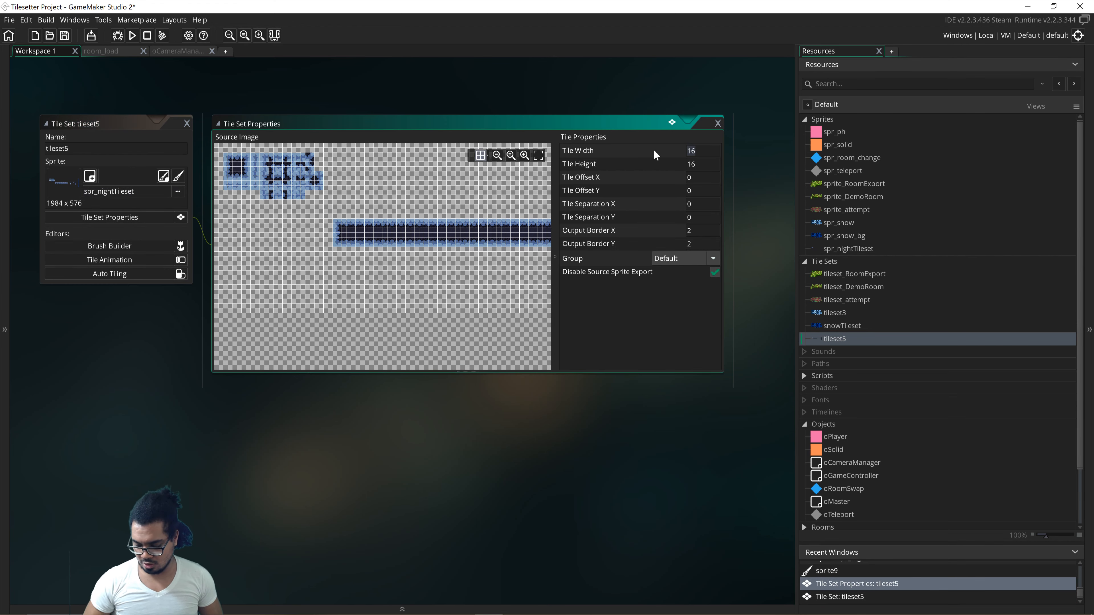
type("32")
left_click(700, 165)
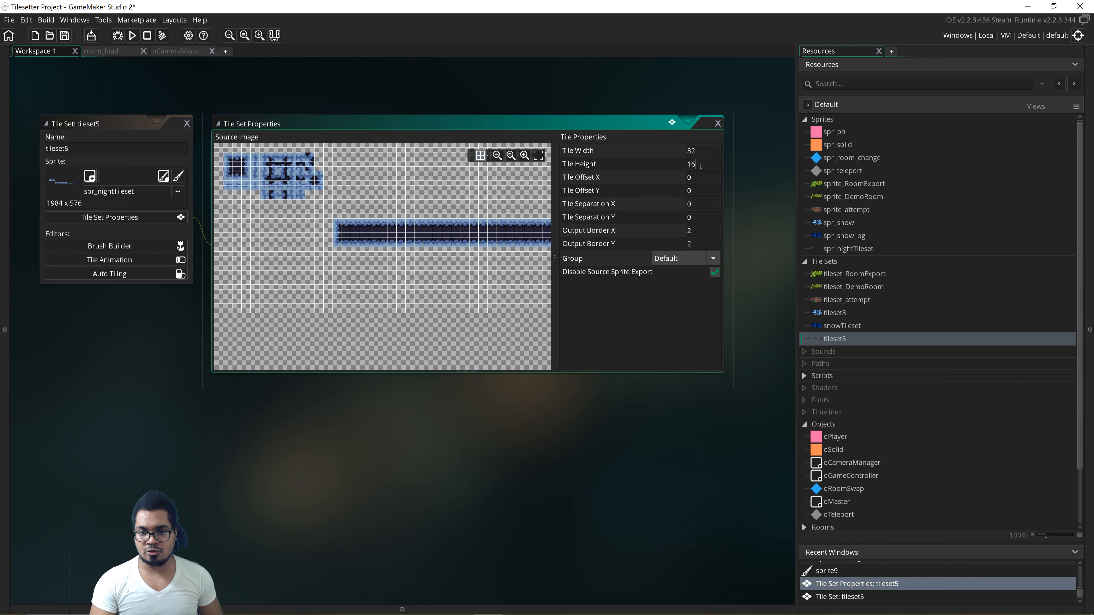
type("32")
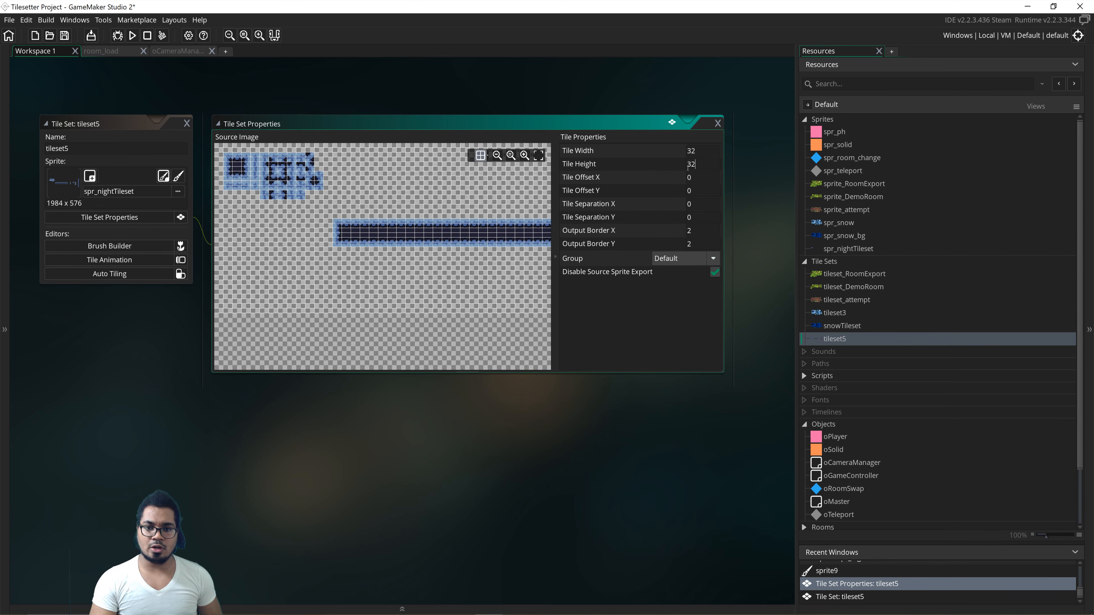
left_click(717, 124)
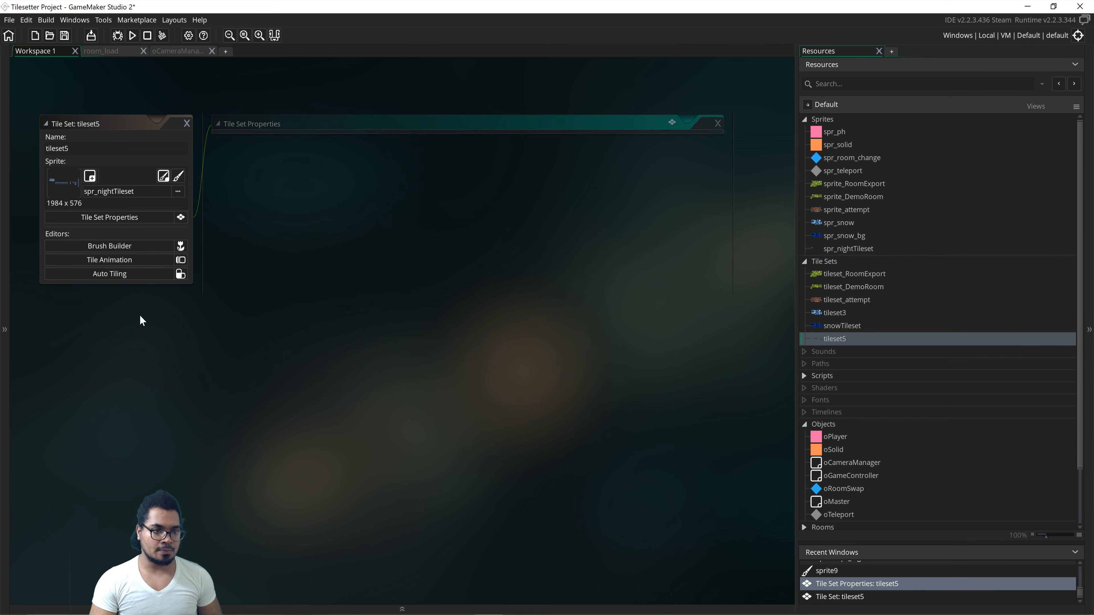
- Open the tile set's Auto Tiling editor, enlarge it and its tile view, and add a 47-tile auto tile template
left_click(180, 275)
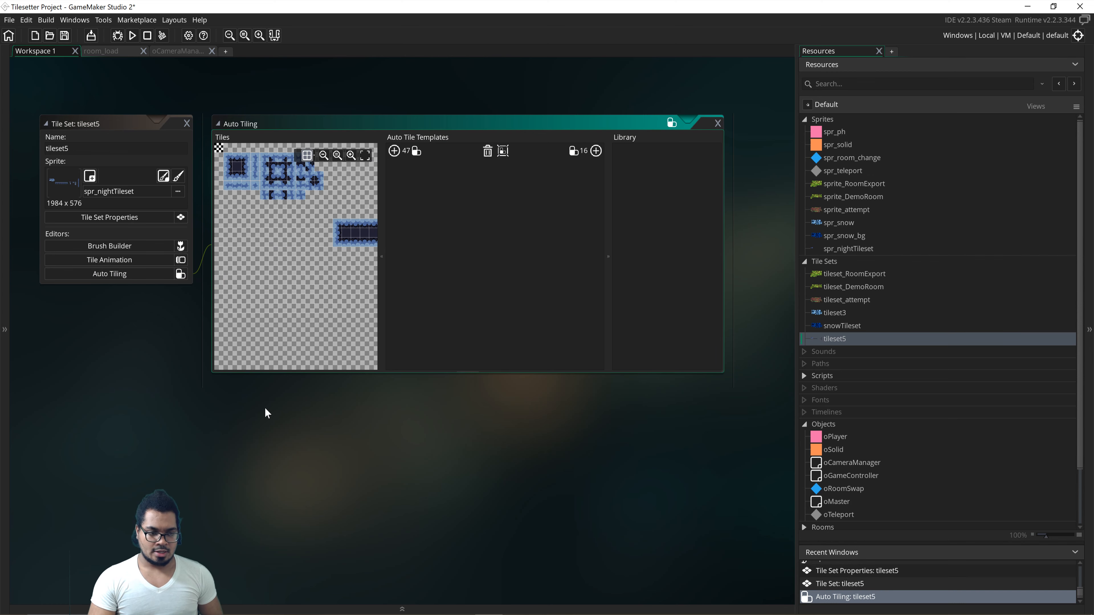
left_click(274, 36)
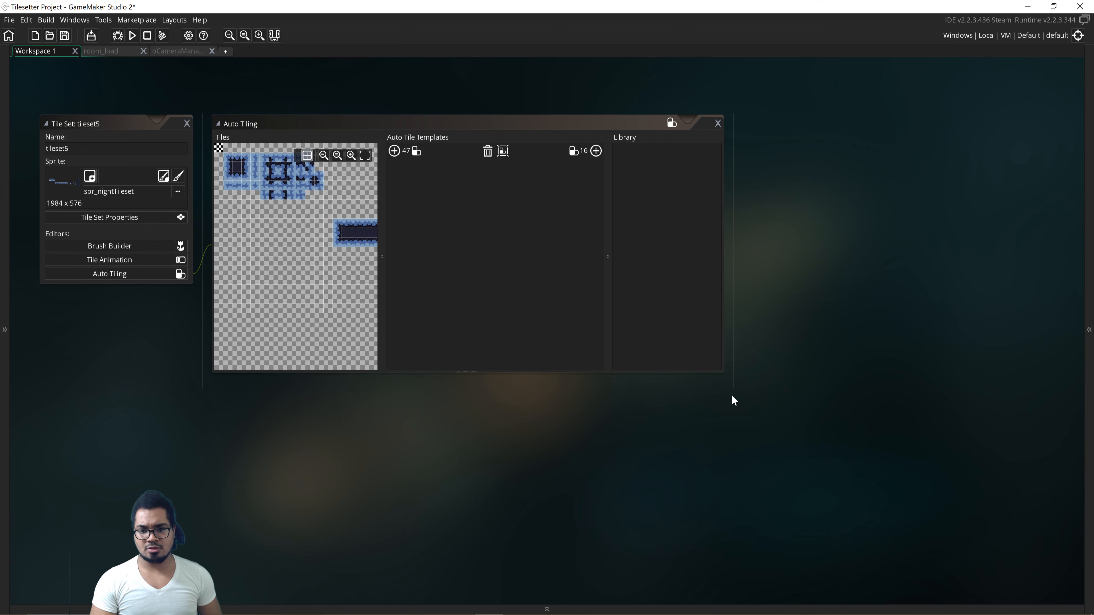
left_click_drag(722, 371, 1074, 574)
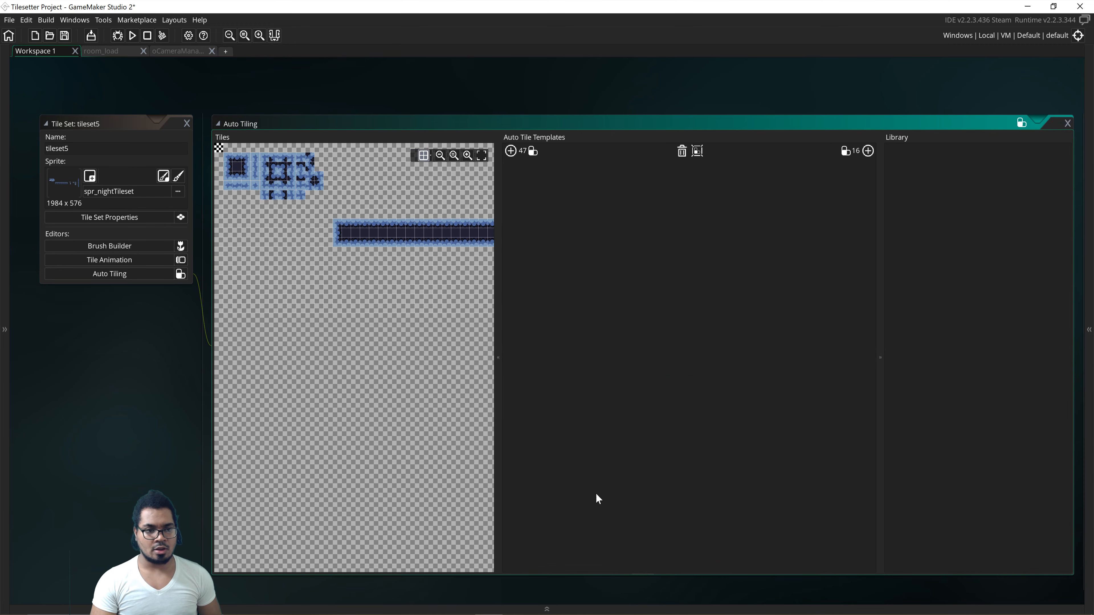
middle_click_drag(137, 356, 47, 397)
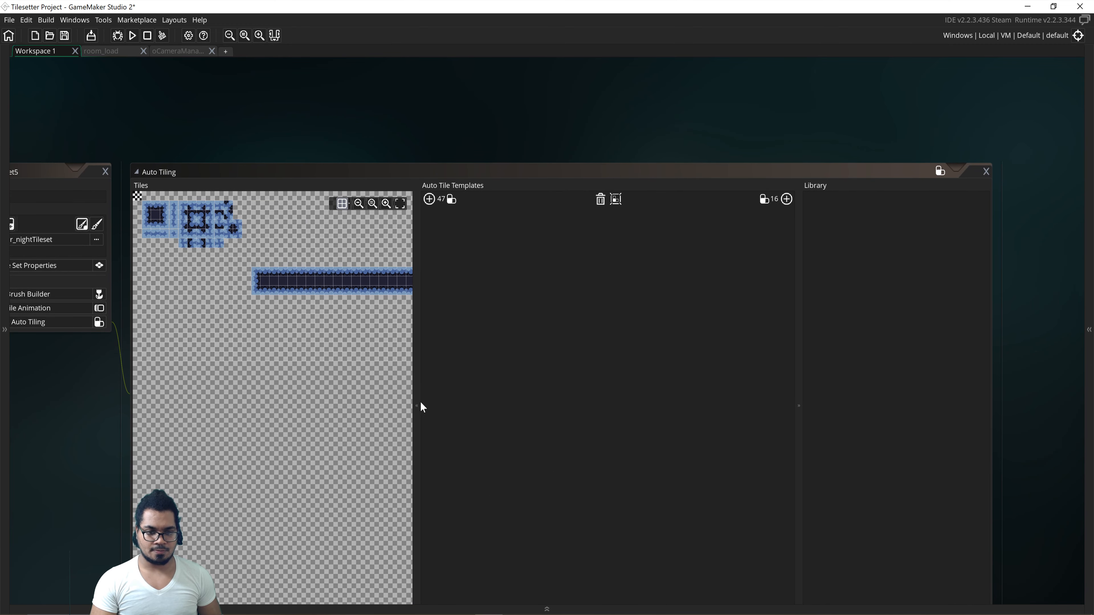
left_click_drag(420, 402, 503, 402)
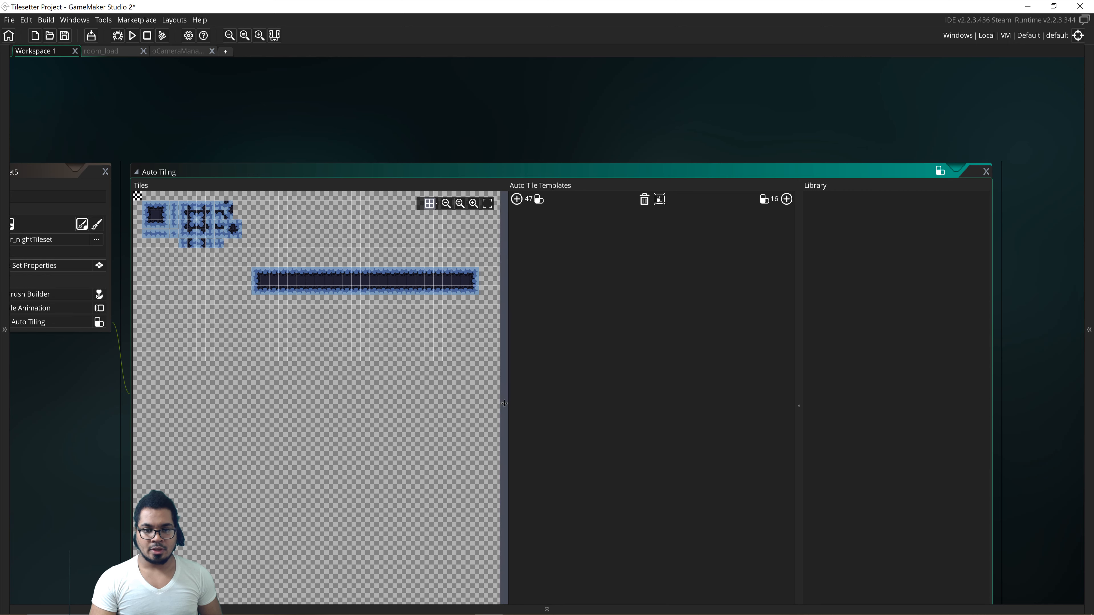
left_click(517, 199)
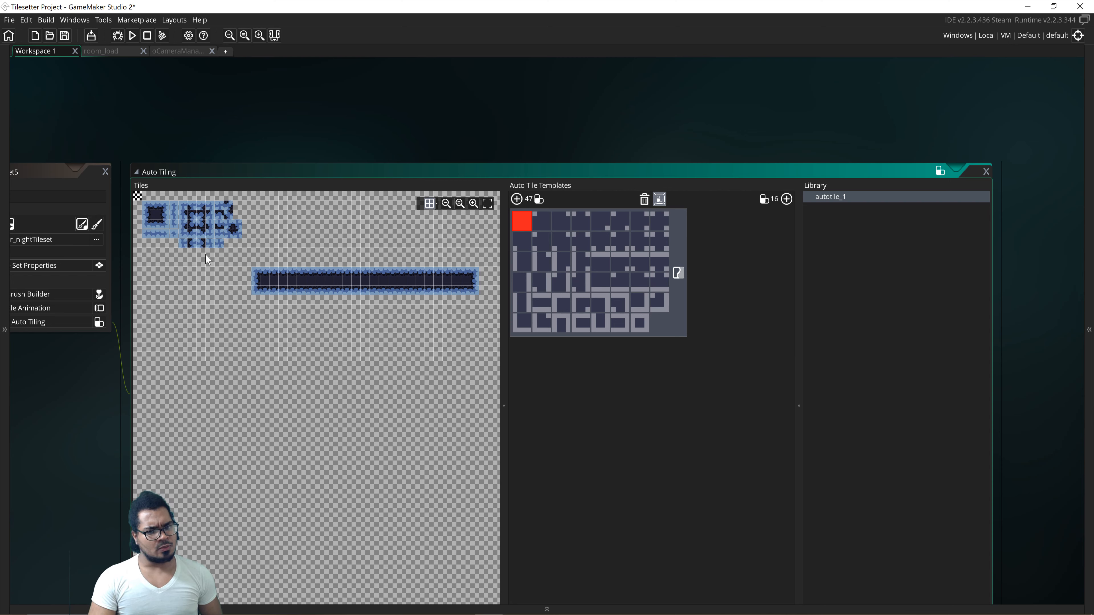
- Examine the checkered empty first tile and the arrangement of the blob tiles in the Auto Tiling tile view
middle_click_drag(175, 221, 213, 273)
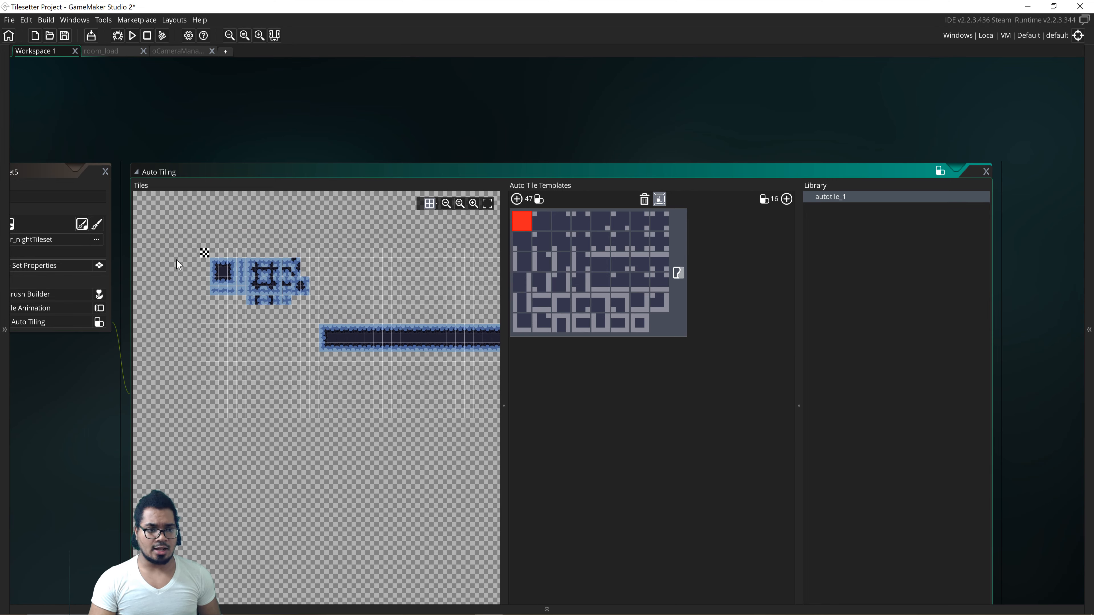
scroll(200, 254, "up", 6)
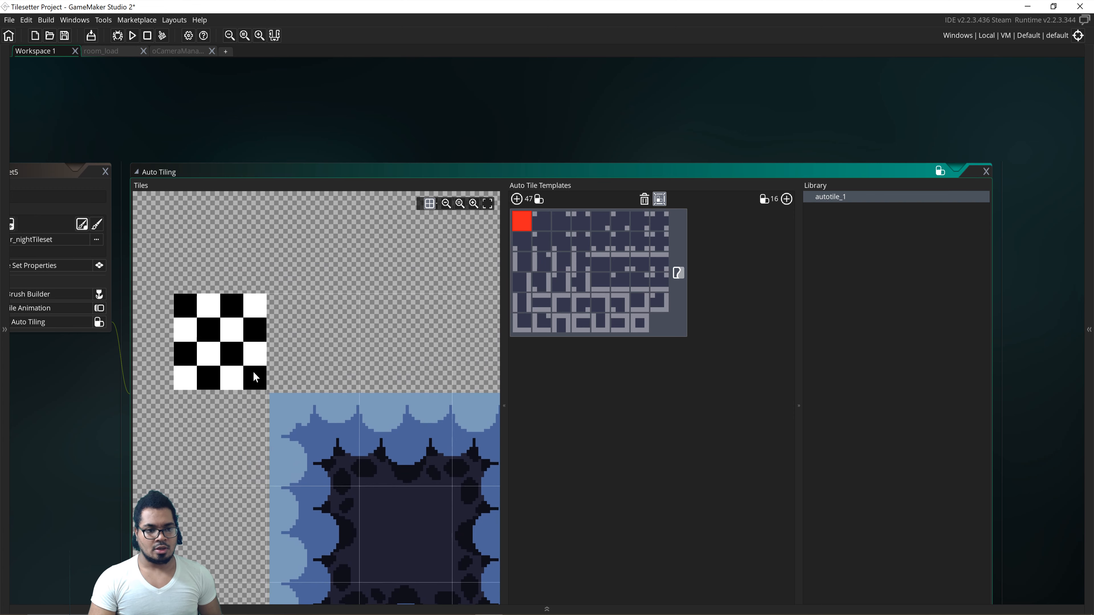
middle_click_drag(253, 372, 251, 369)
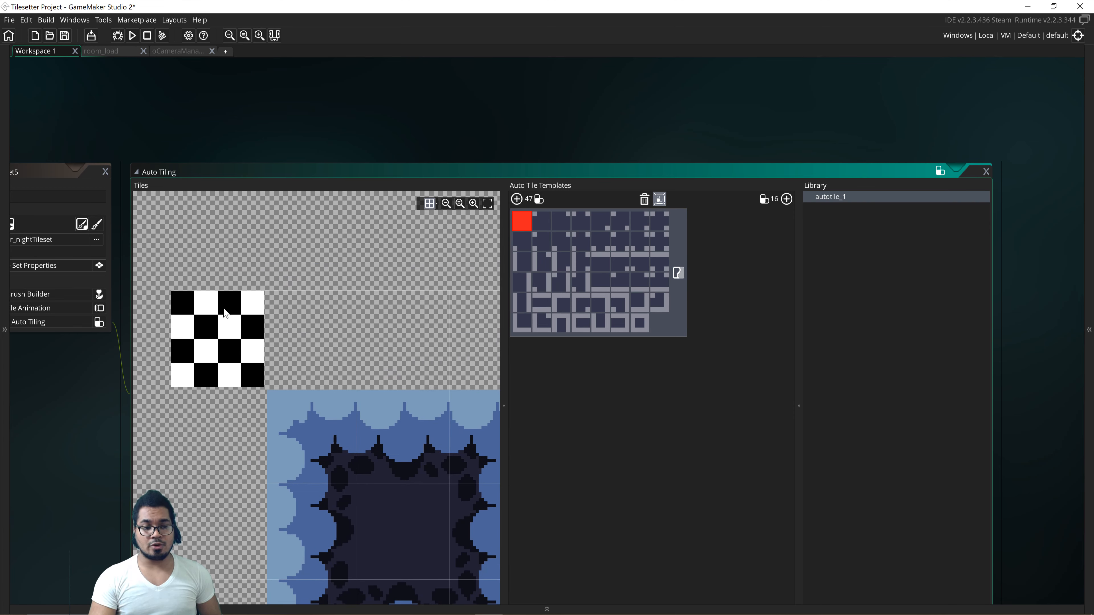
middle_click_drag(260, 343, 253, 314)
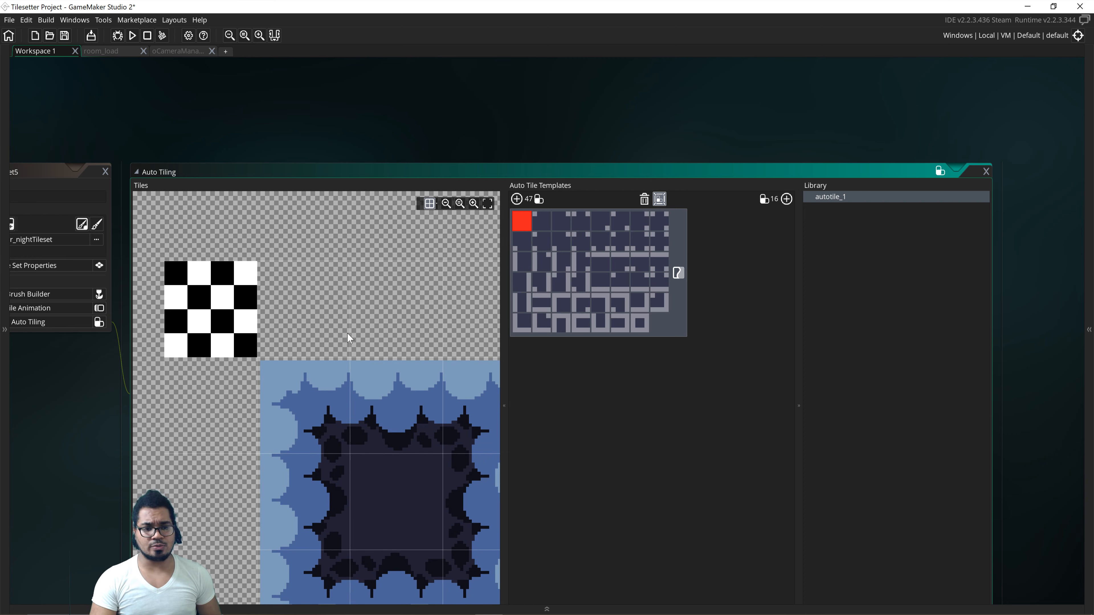
scroll(348, 333, "down", 1)
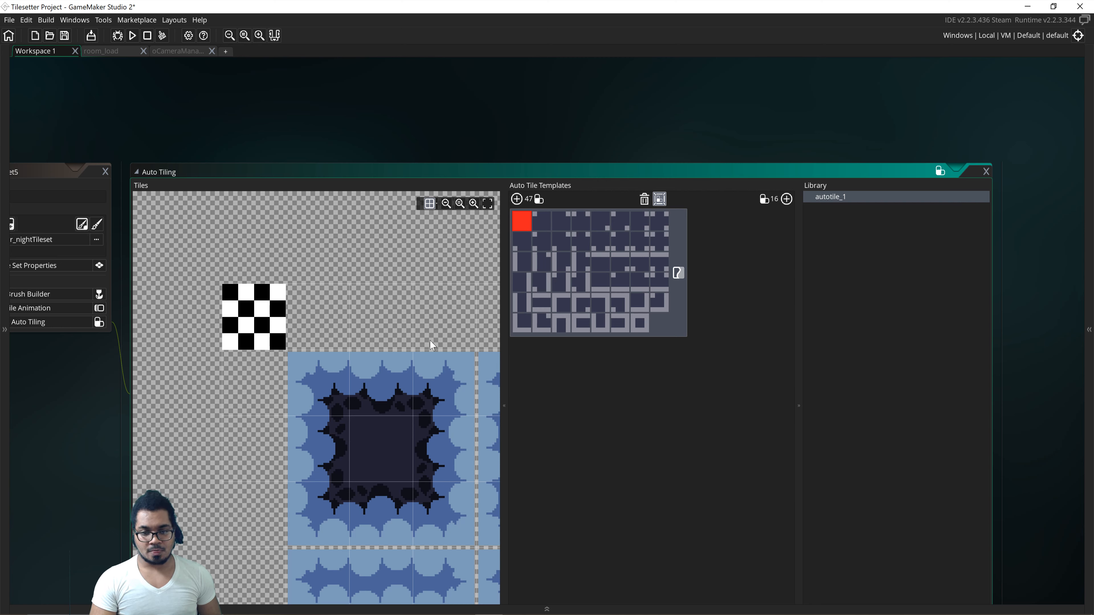
middle_click_drag(396, 441, 328, 392)
scroll(347, 407, "down", 4, "ctrl")
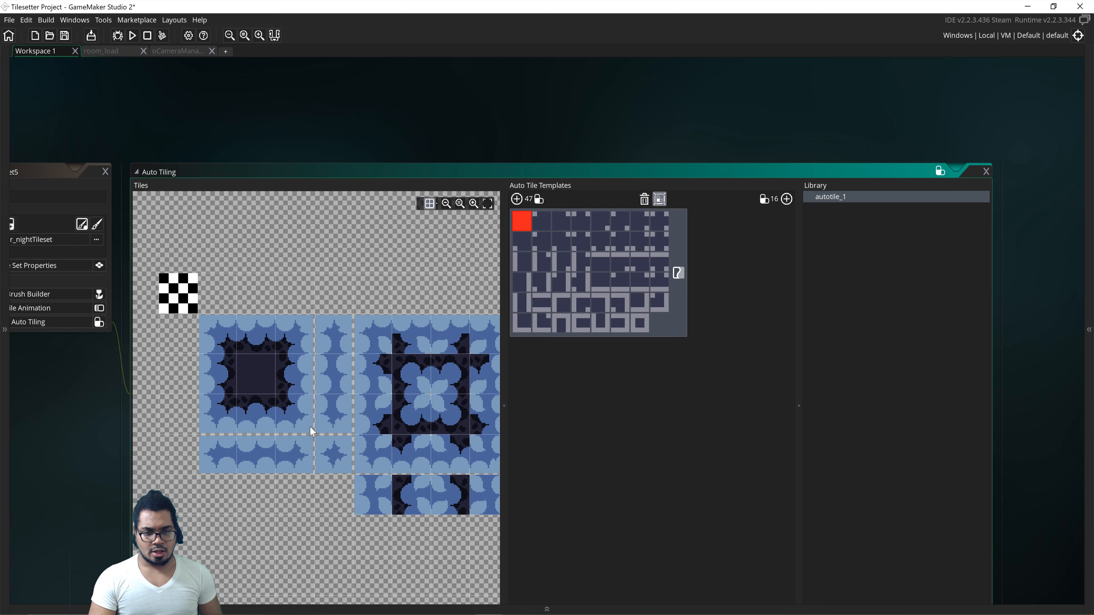
scroll(305, 425, "up", 1, "ctrl")
scroll(304, 425, "down", 3, "ctrl")
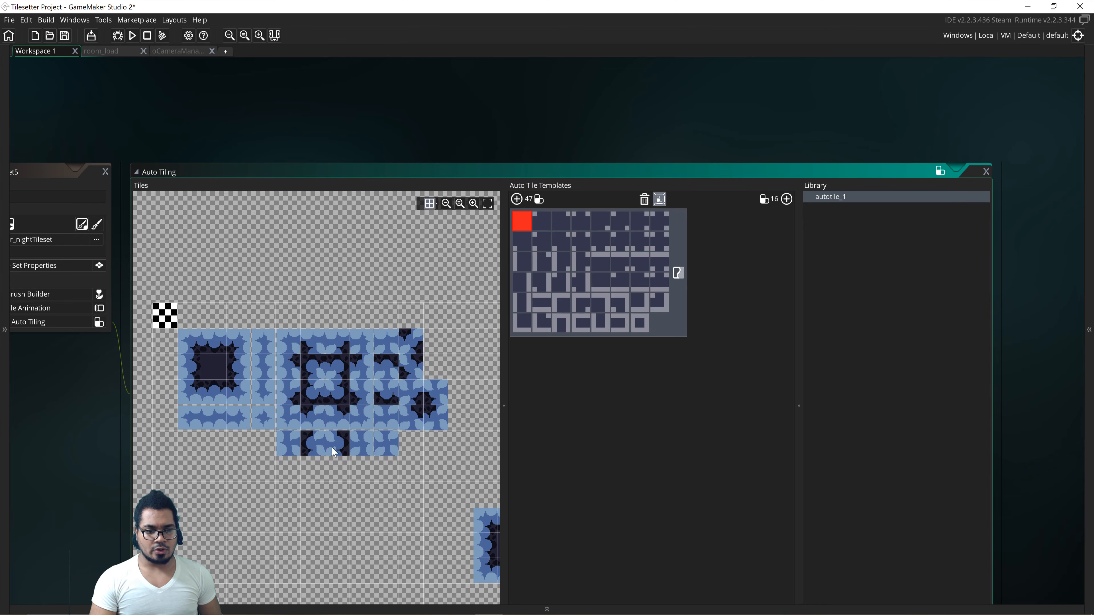
middle_click_drag(362, 459, 362, 413)
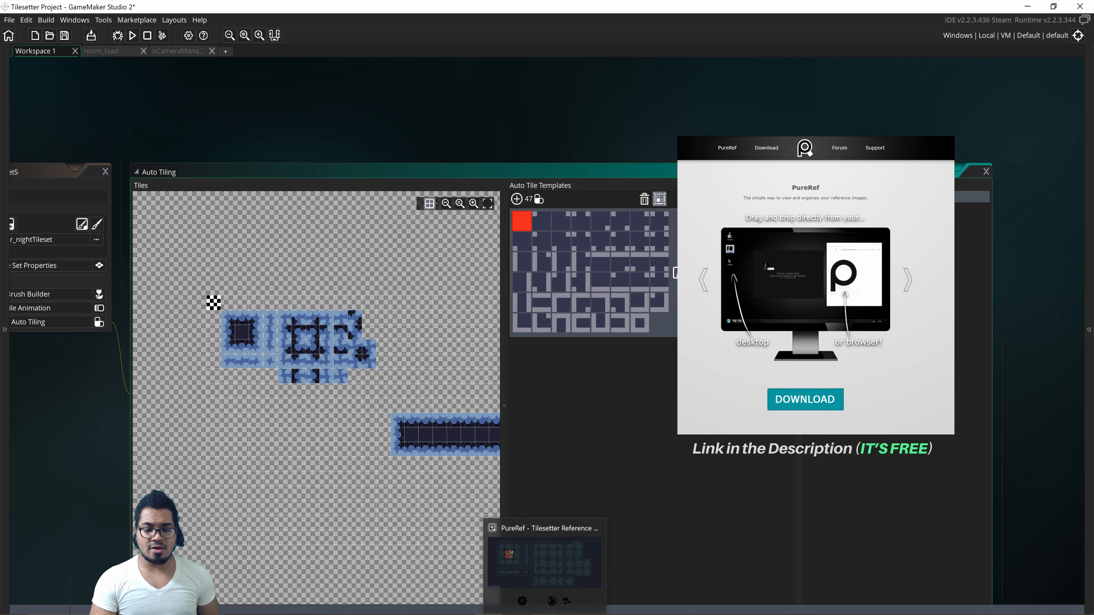
- Switch to the Tilesetter reference in PureRef and examine the blob tile layout it shows
left_click(544, 613)
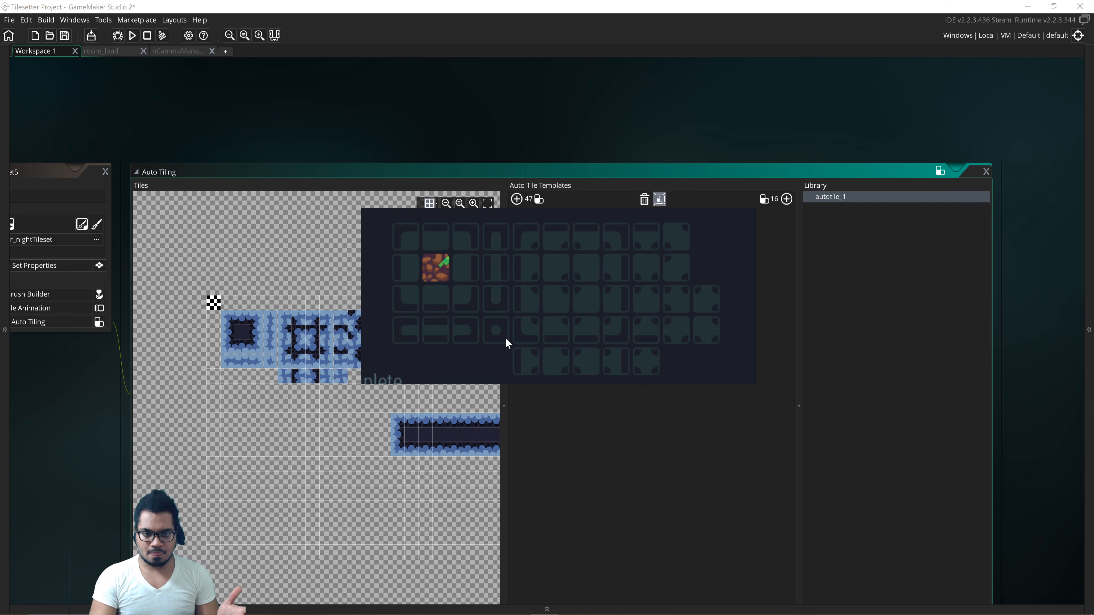
left_click_drag(467, 309, 476, 321)
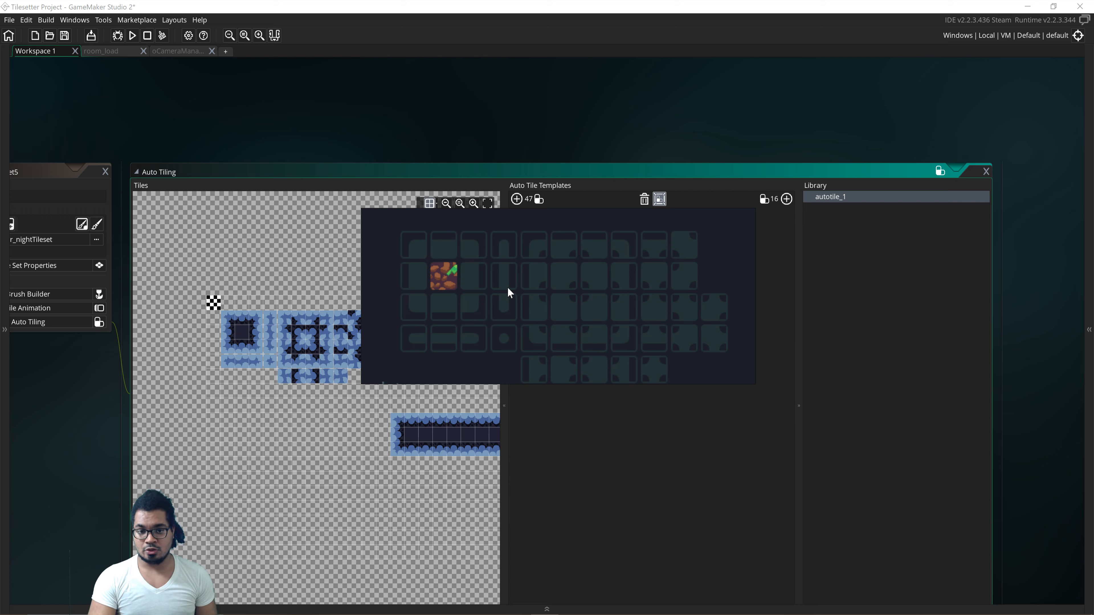
left_click_drag(507, 288, 517, 290)
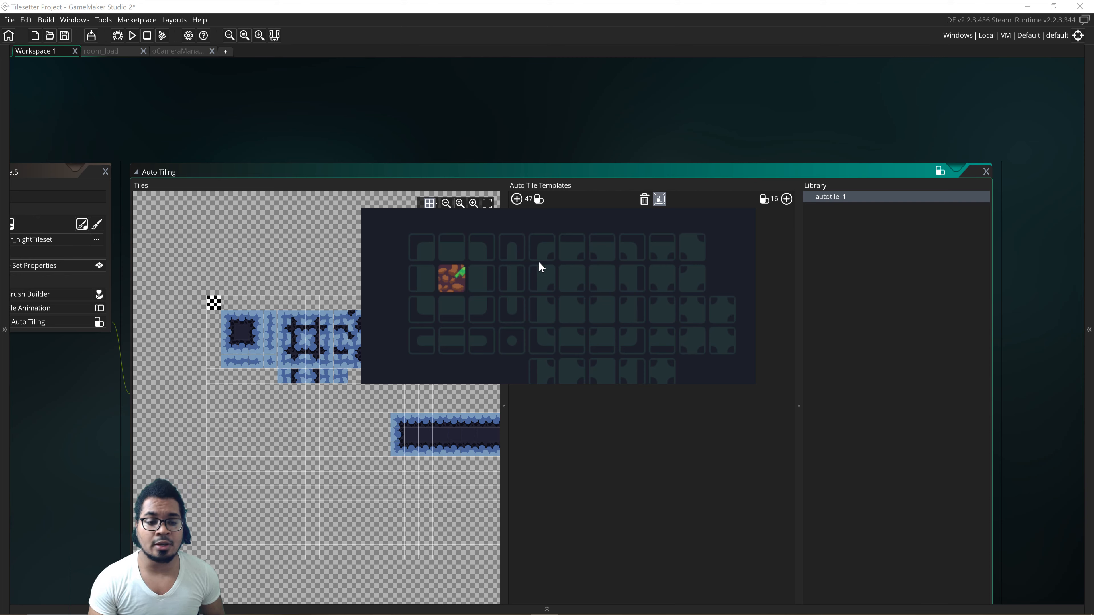
scroll(456, 286, "up", 3)
scroll(454, 283, "down", 3)
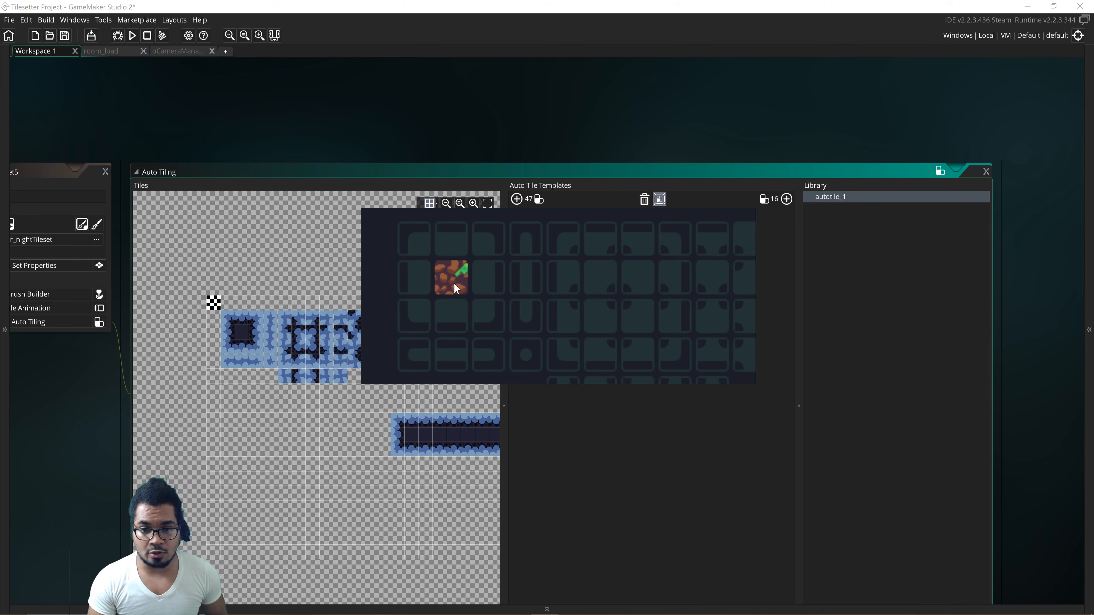
left_click_drag(495, 307, 484, 301)
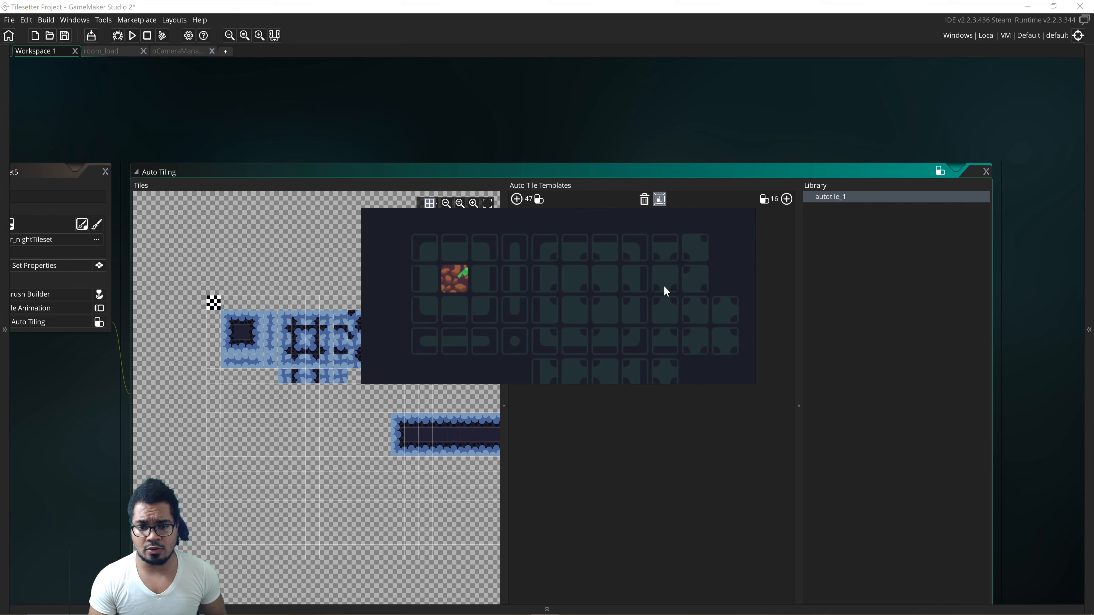
- Fit the reference layout in its window and place the window beside the auto tile template, clear of the tiles
left_click_drag(664, 289, 404, 269)
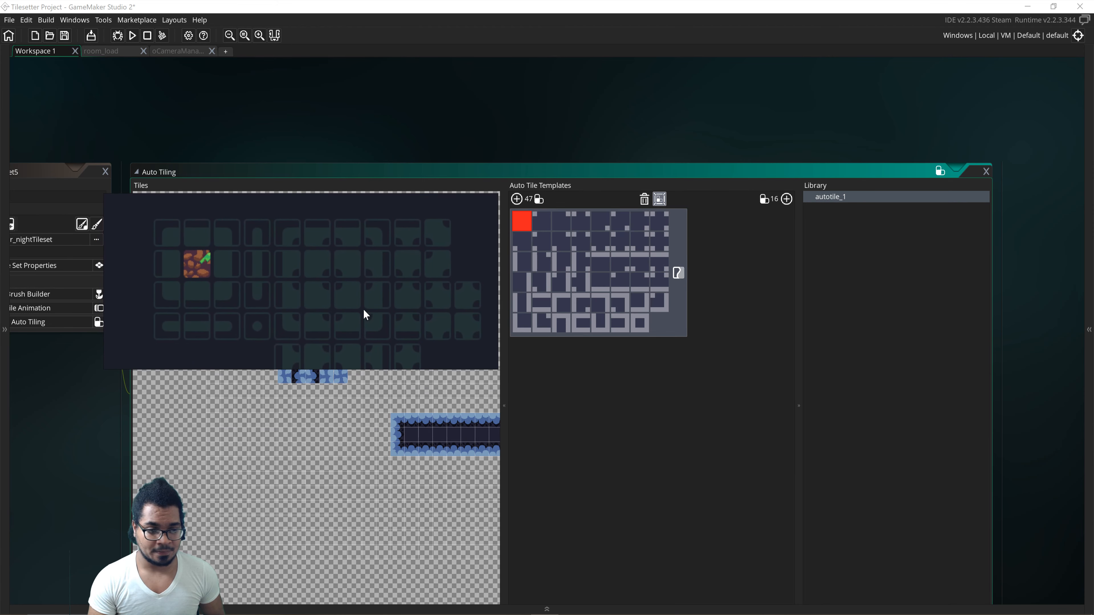
left_click_drag(363, 300, 328, 273)
scroll(413, 284, "down", 2)
scroll(328, 272, "up", 3)
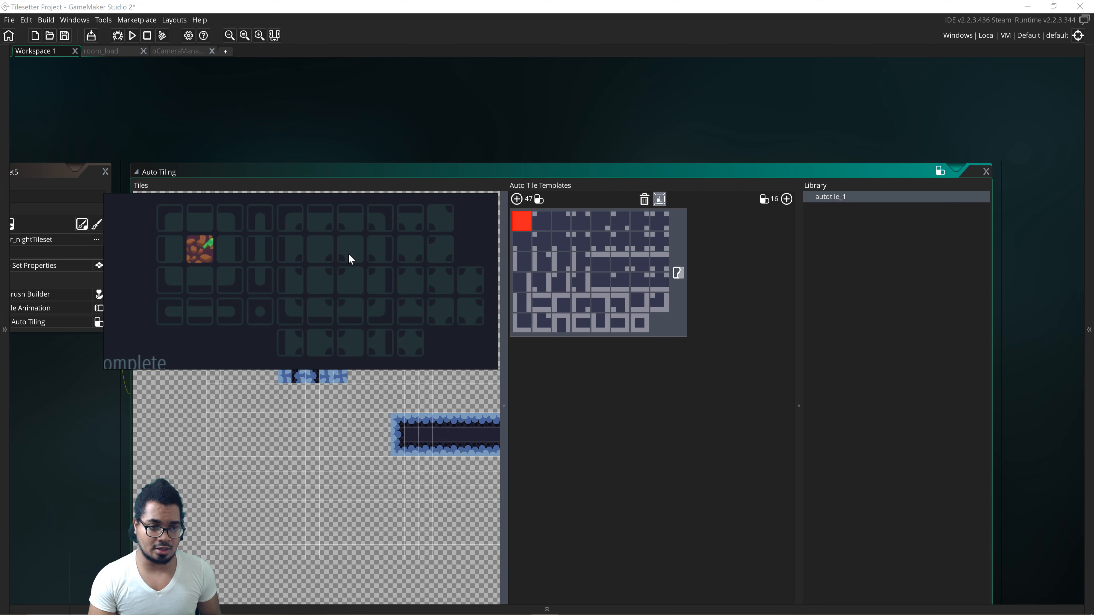
left_click_drag(351, 259, 927, 354)
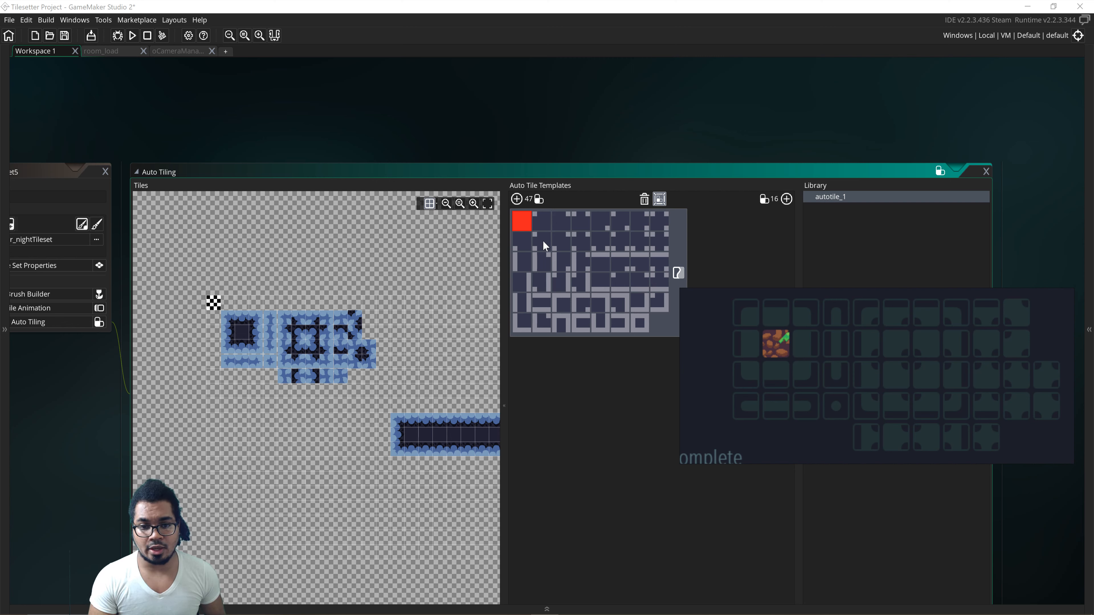
- Assign the solid centre tile of the three-by-three block to the first slot of the 47-tile template
left_click(538, 262)
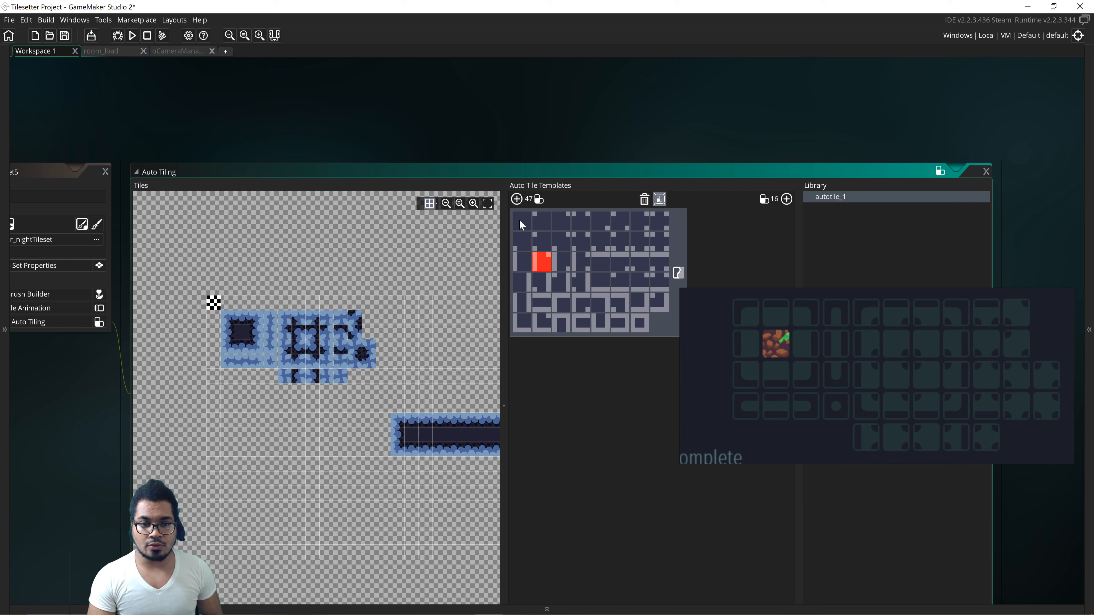
left_click(523, 229)
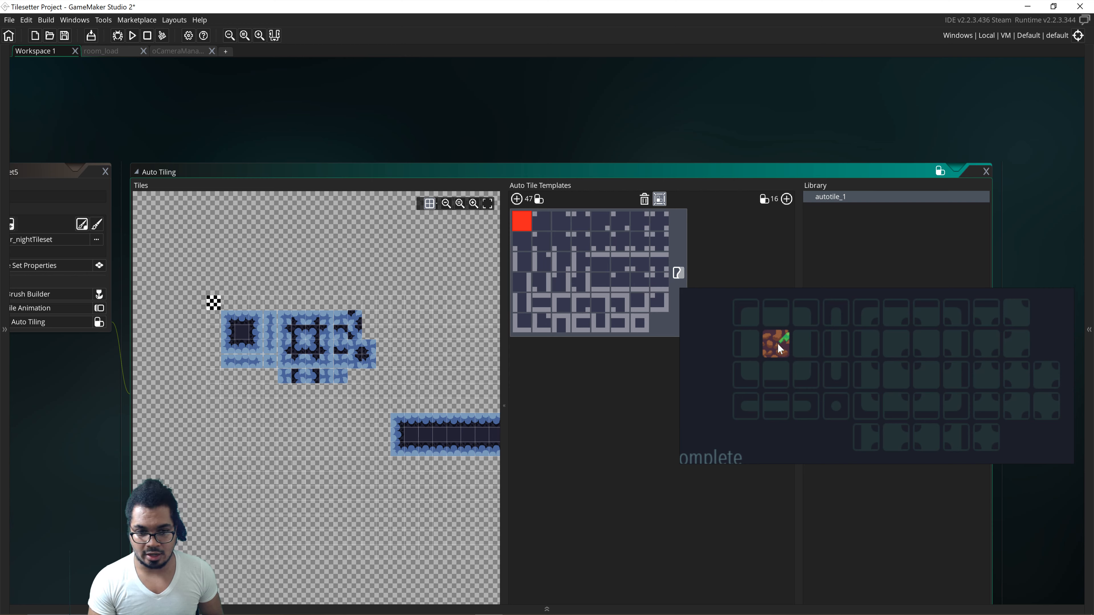
scroll(249, 336, "up", 4)
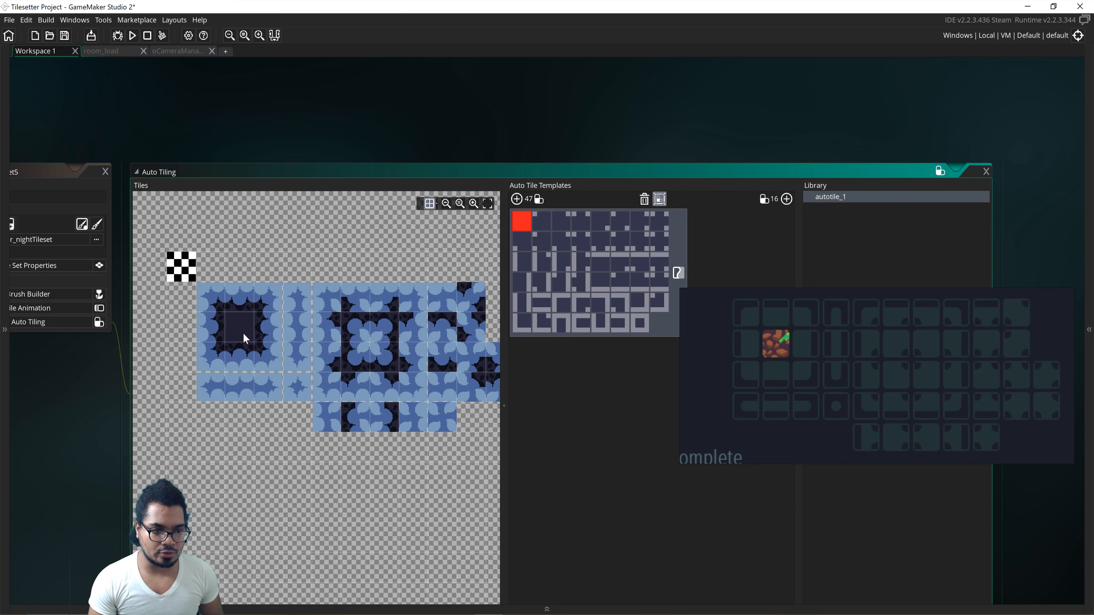
left_click(237, 316)
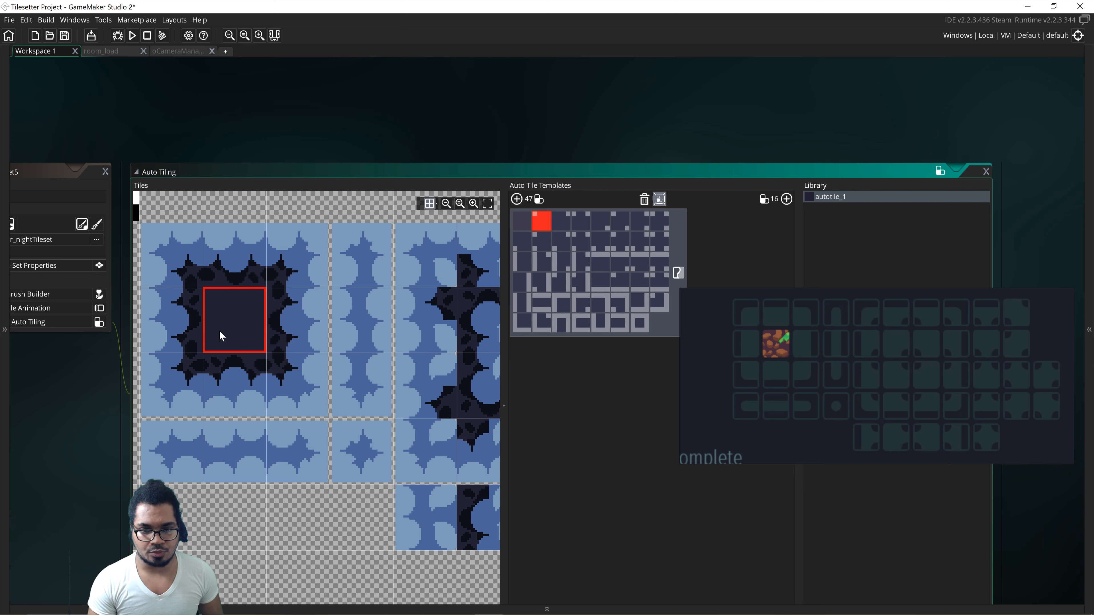
- Reposition the reference layout window level with the auto tile template, still clear of its slots
middle_click_drag(304, 308, 357, 351)
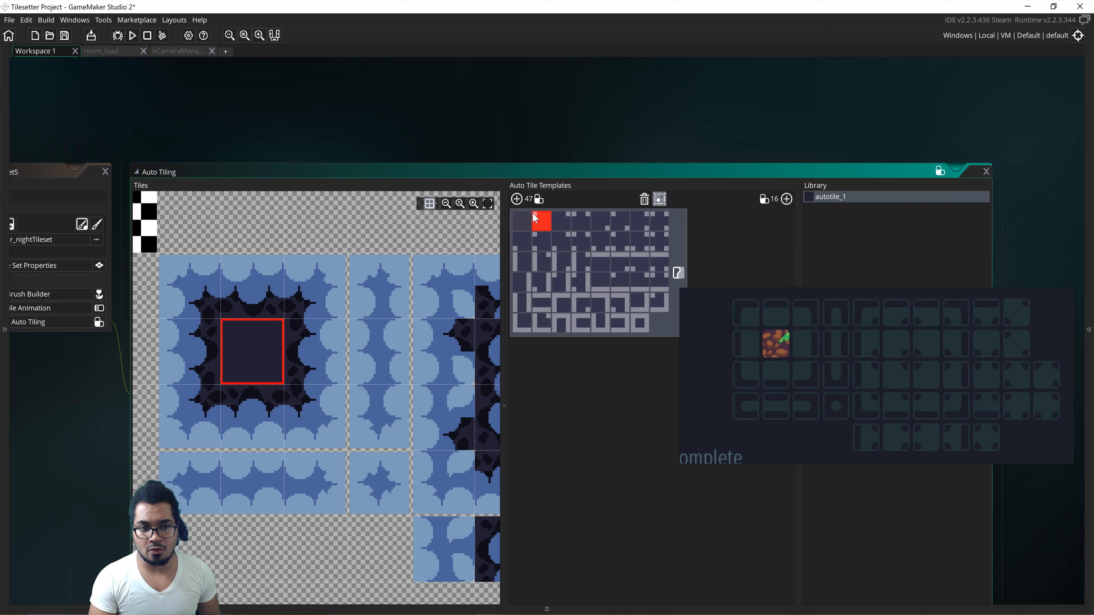
middle_click_drag(410, 351, 371, 326)
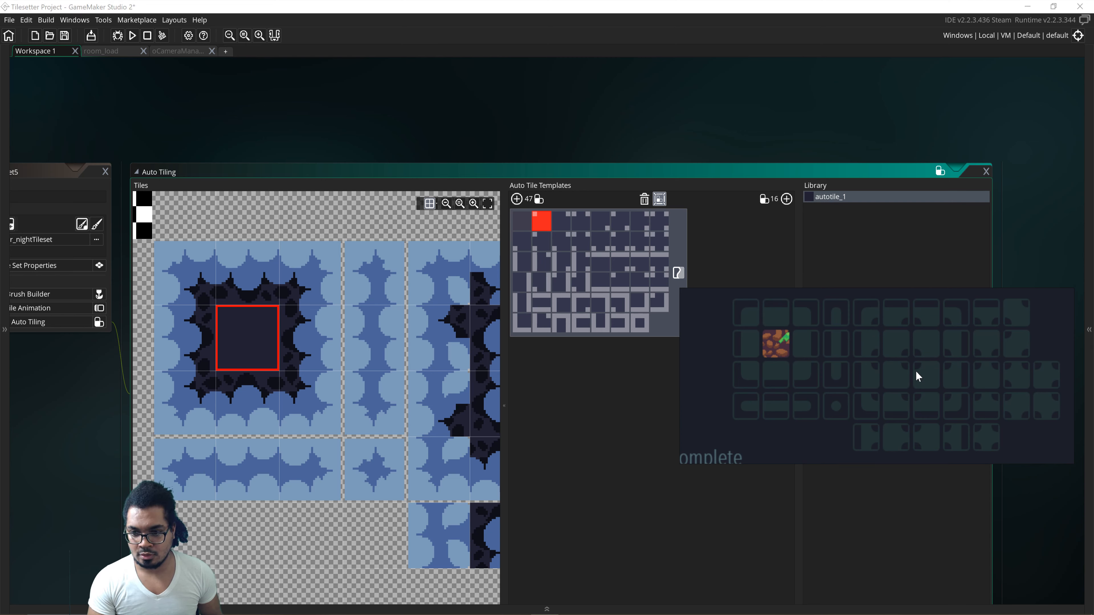
left_click_drag(930, 394, 942, 211)
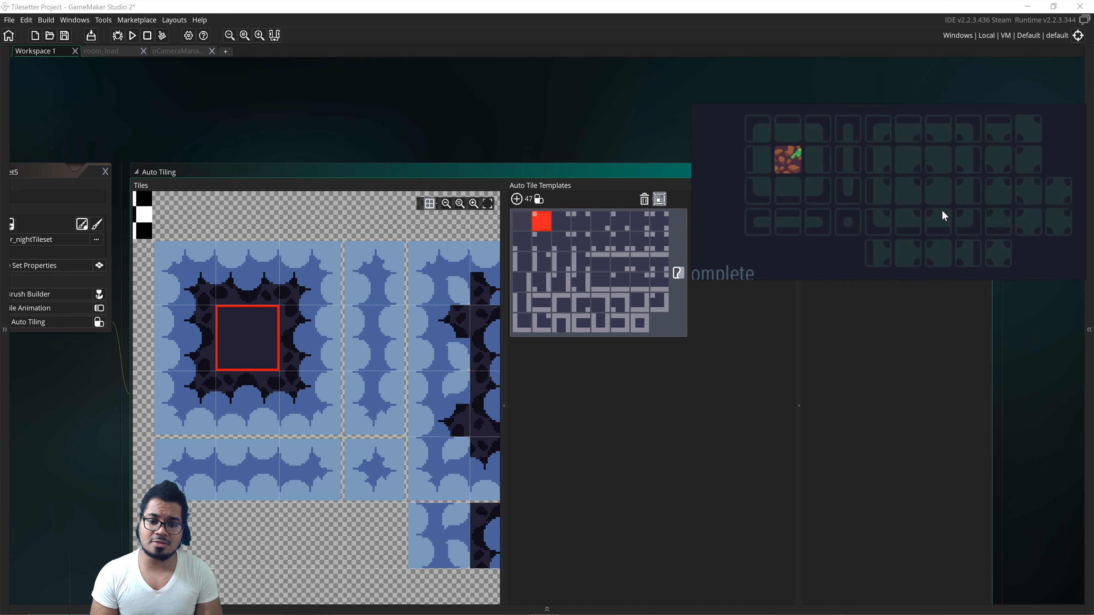
left_click_drag(850, 191, 852, 247)
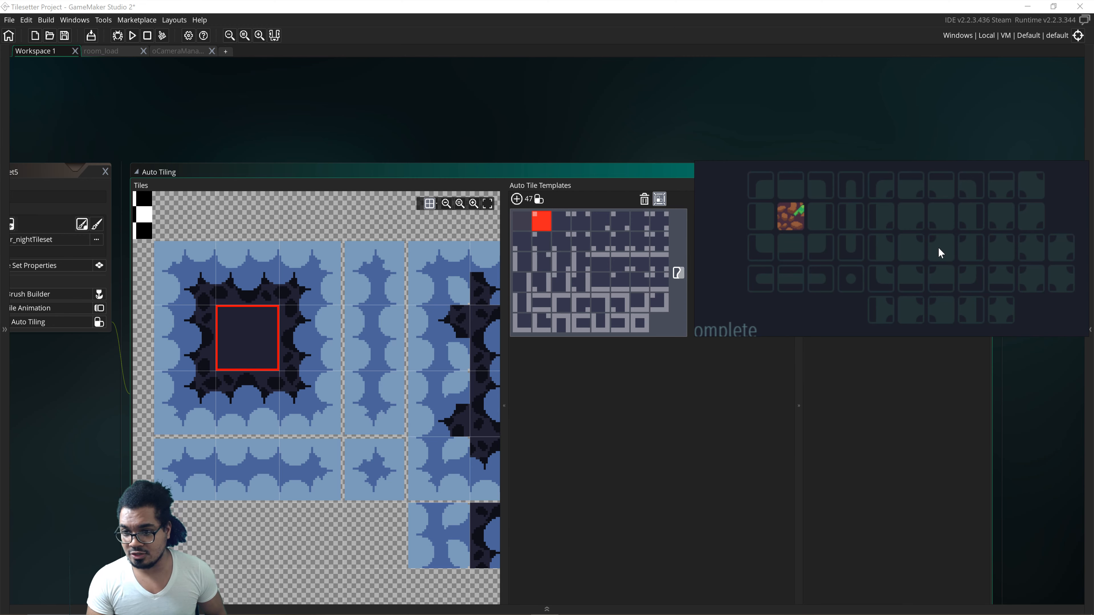
- Fill first-row template slots two to five with the top-left, top-right, both-top and bottom-right inner-corner tiles, in that order
middle_click_drag(455, 368, 285, 314)
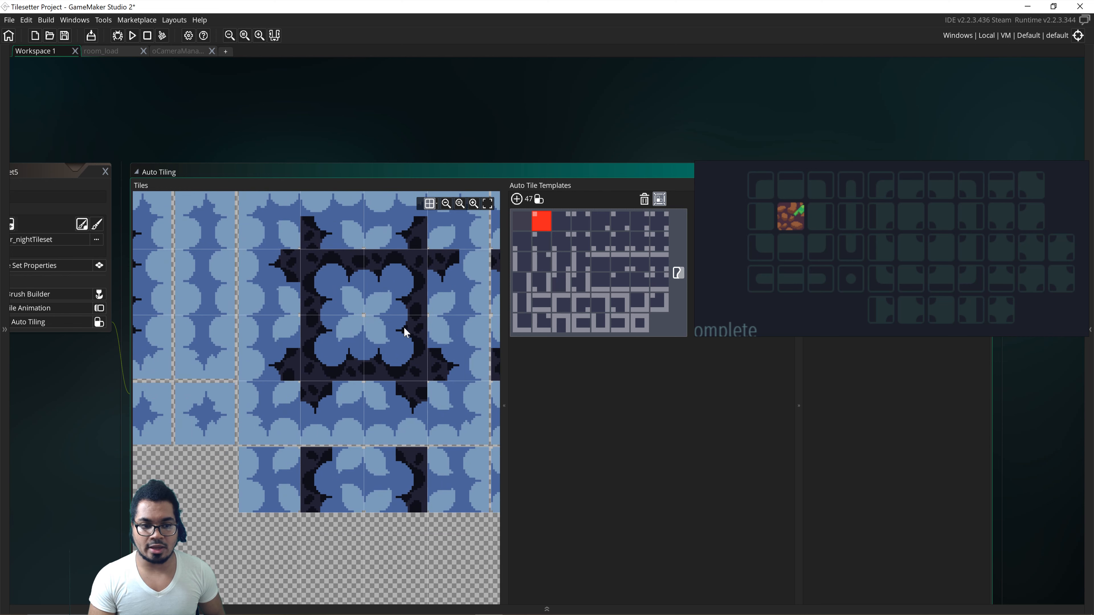
middle_click_drag(390, 333, 350, 339)
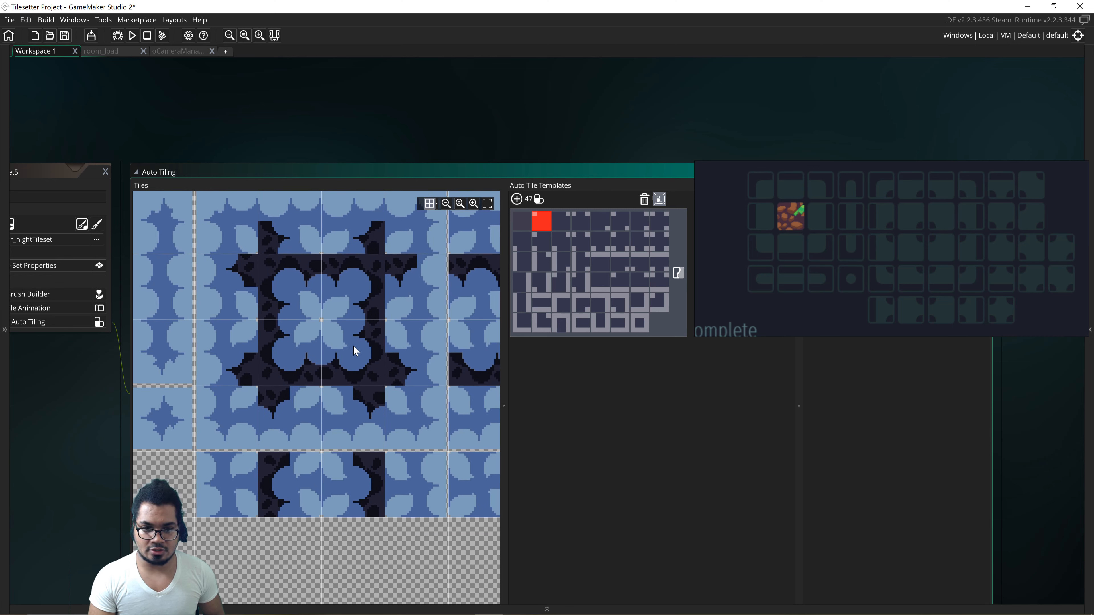
left_click(350, 347)
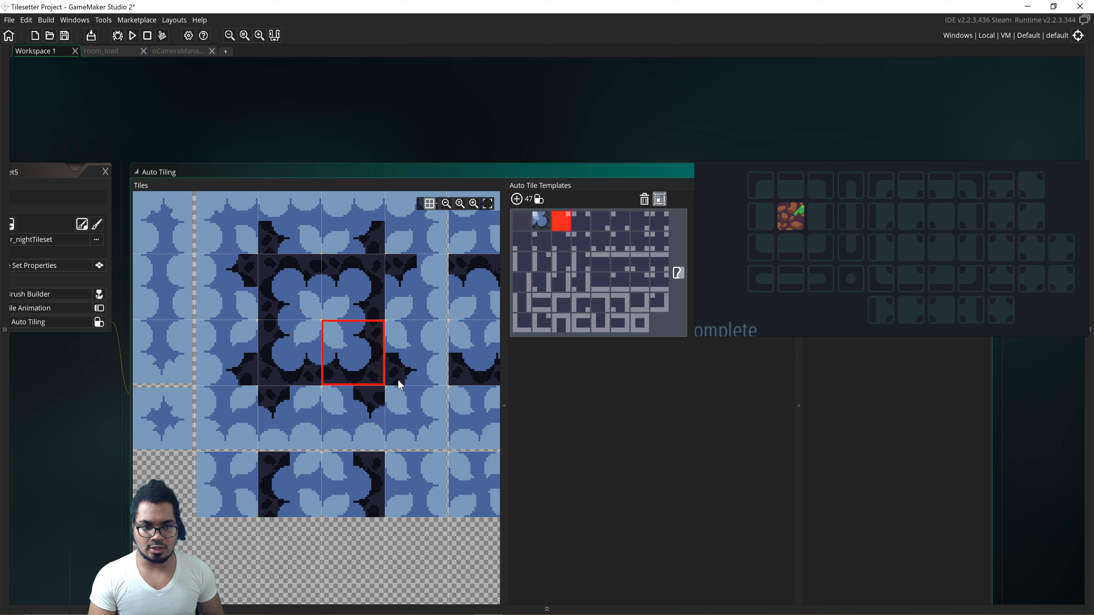
left_click(306, 345)
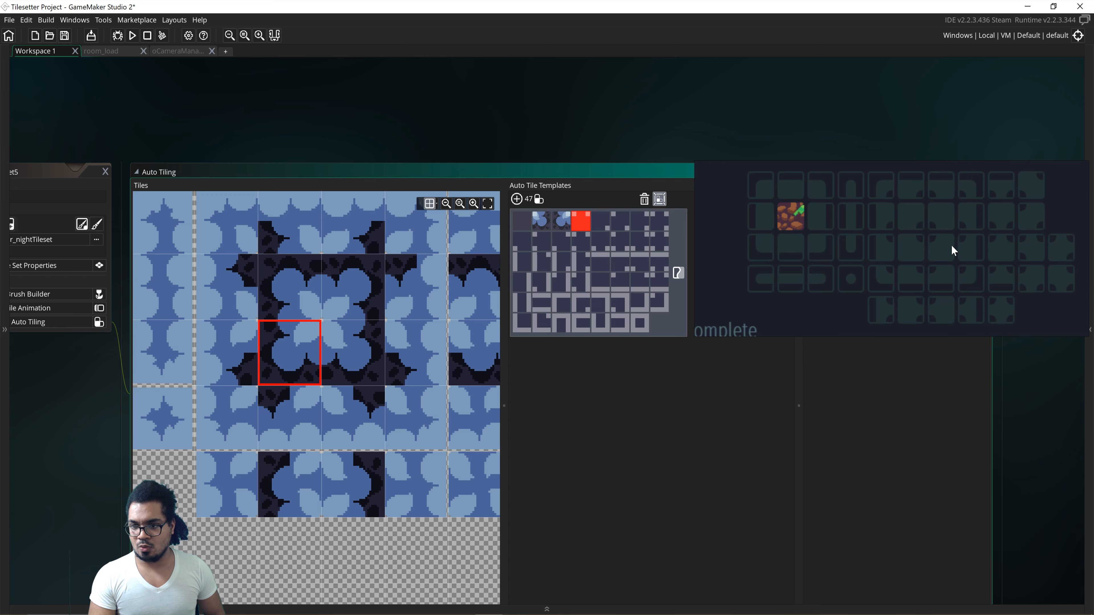
middle_click_drag(359, 350, 318, 356)
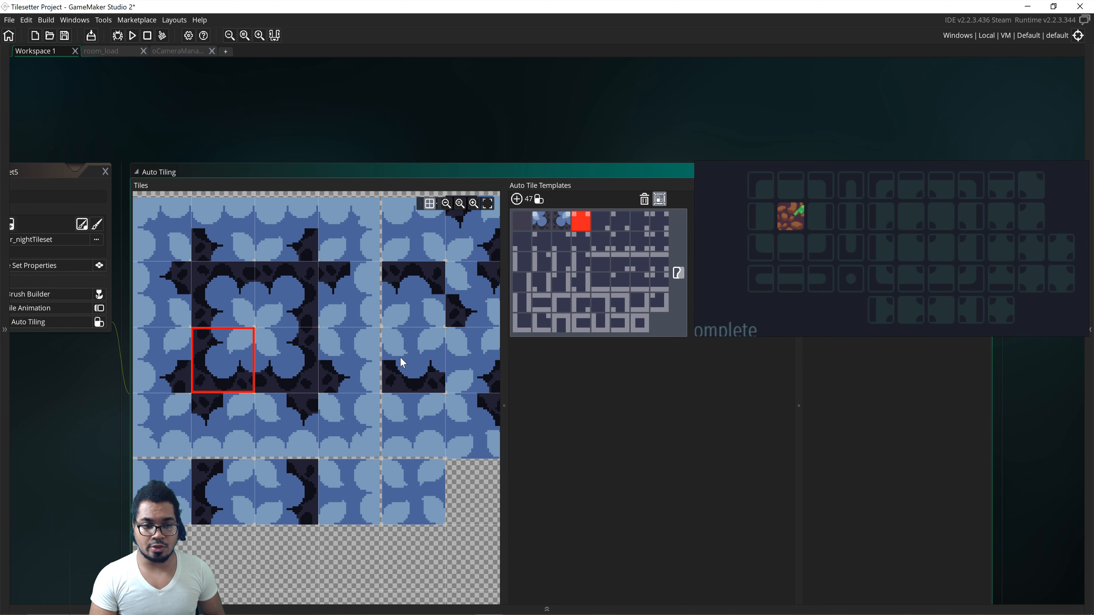
left_click(419, 356)
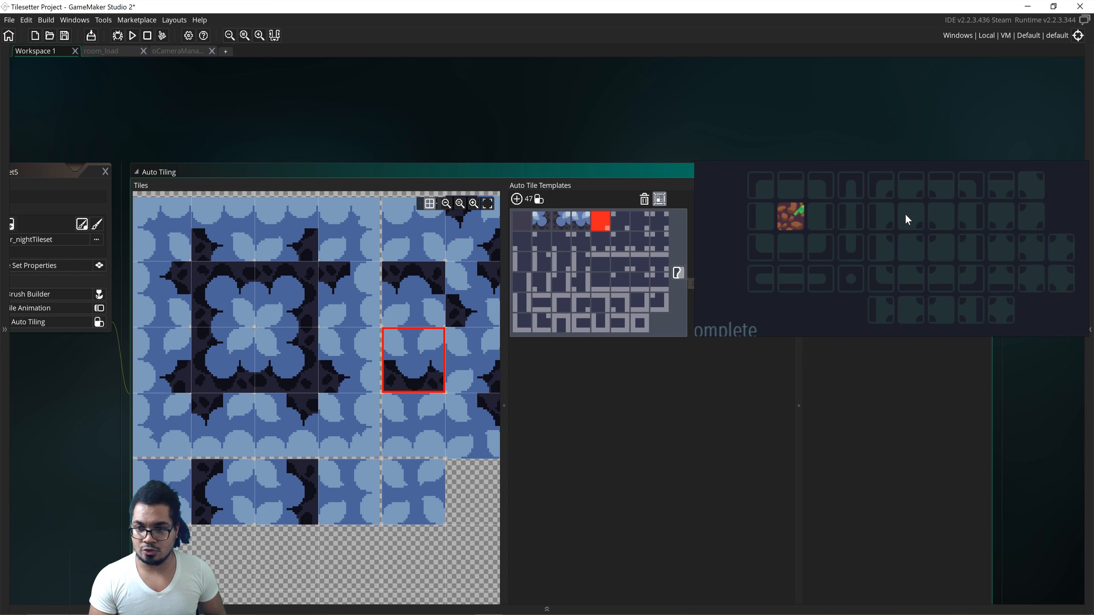
left_click(231, 297)
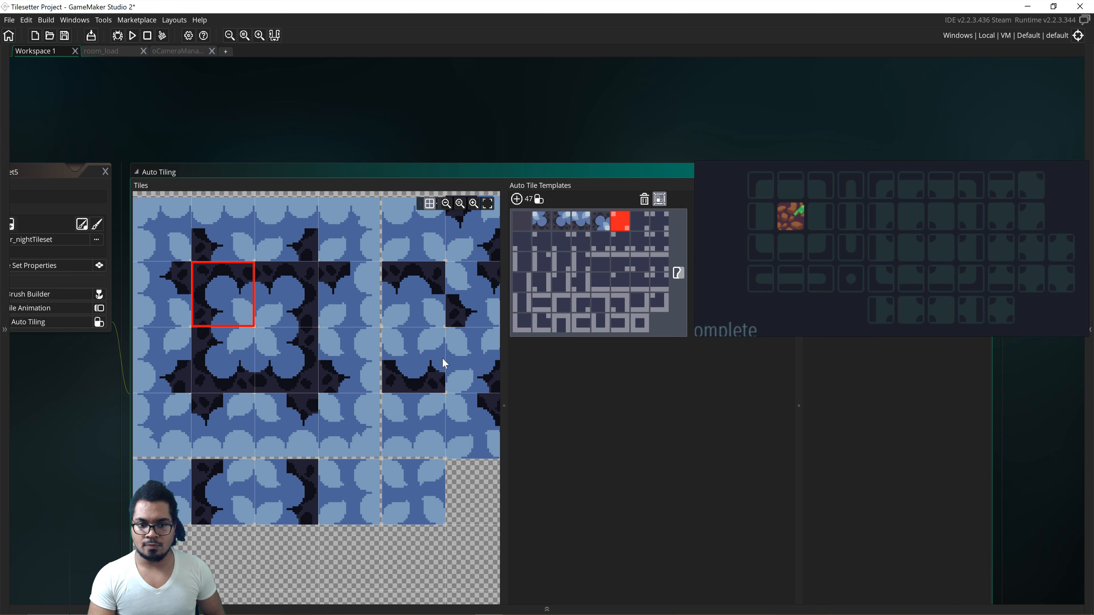
- Fill the last three first-row template slots with the top-left/bottom-right diagonal, both-right and all-but-bottom-left inner-corner tiles
scroll(379, 349, "down", 5)
scroll(379, 347, "up", 1)
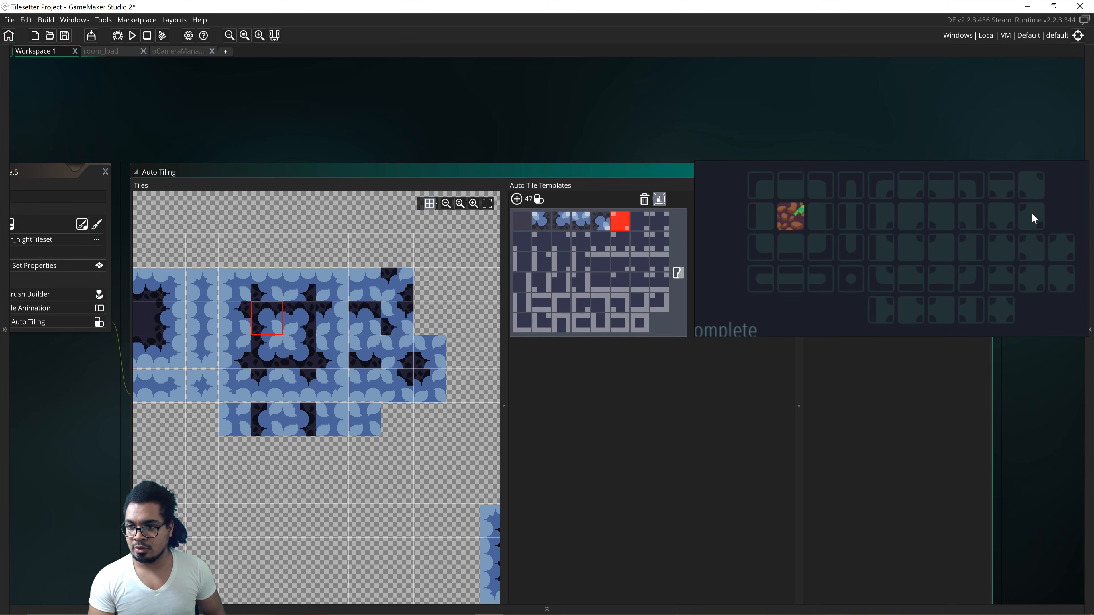
left_click(397, 317)
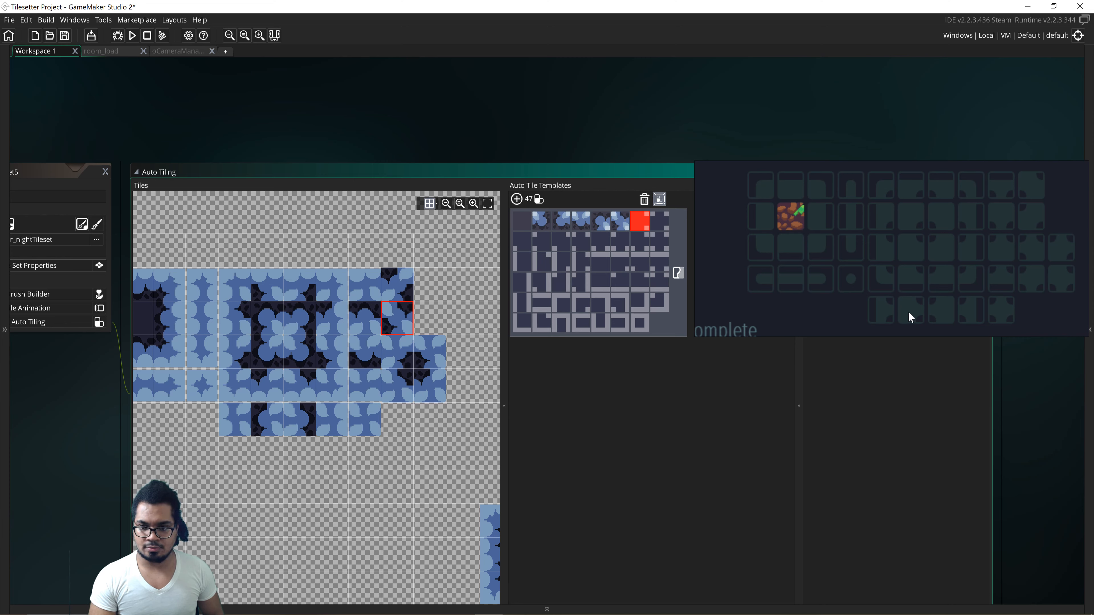
left_click(267, 418)
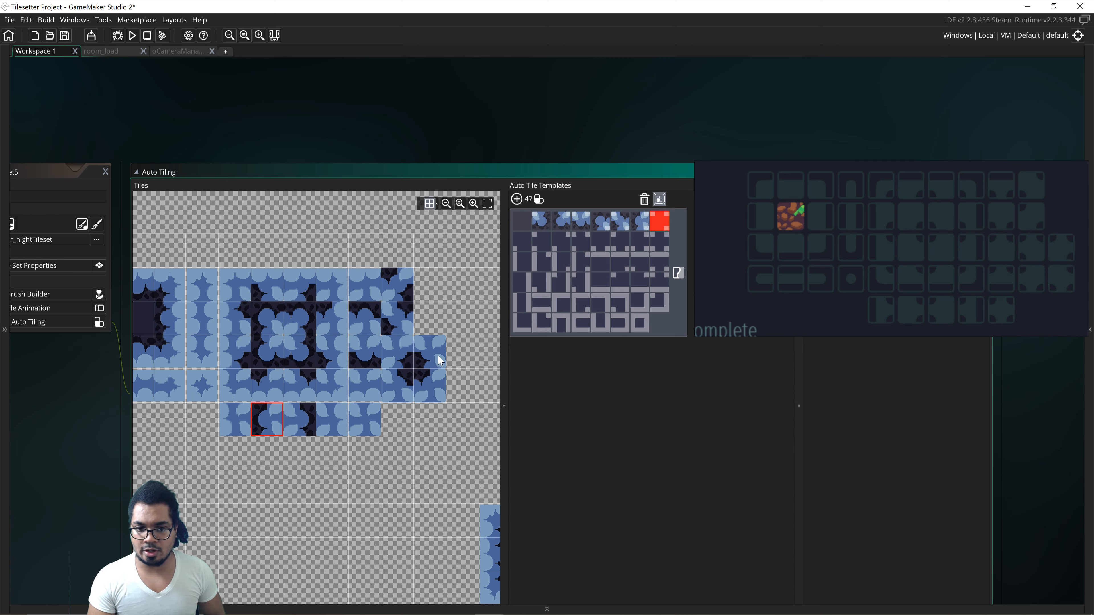
left_click(438, 347)
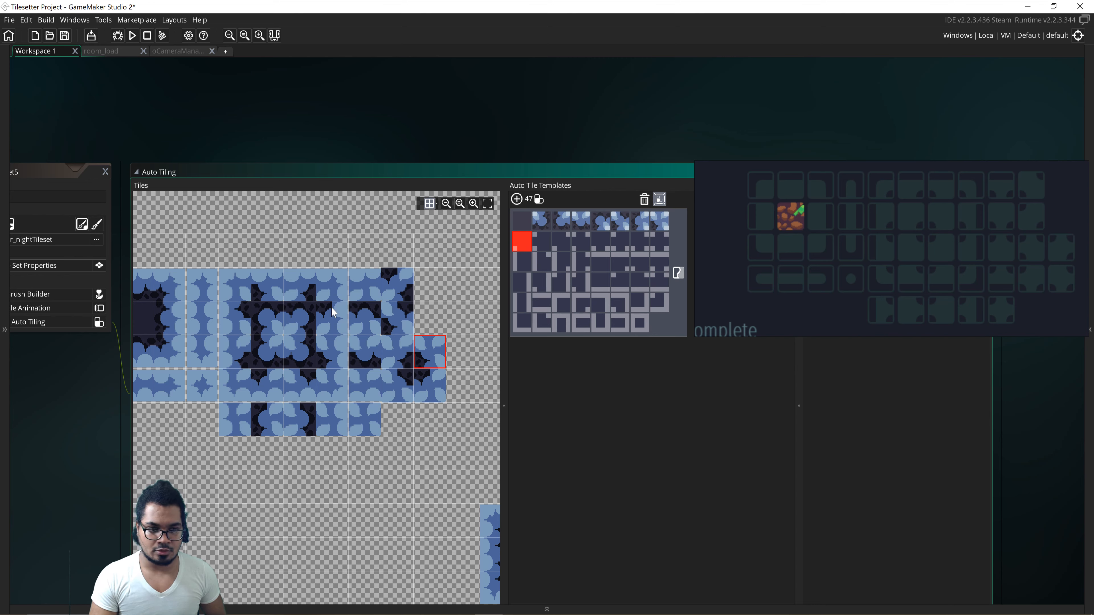
- Fill the first three second-row slots with the bottom-left, both-left and top-right/bottom-left diagonal inner-corner tiles, undoing the mistaken diagonal pick
left_click(300, 318)
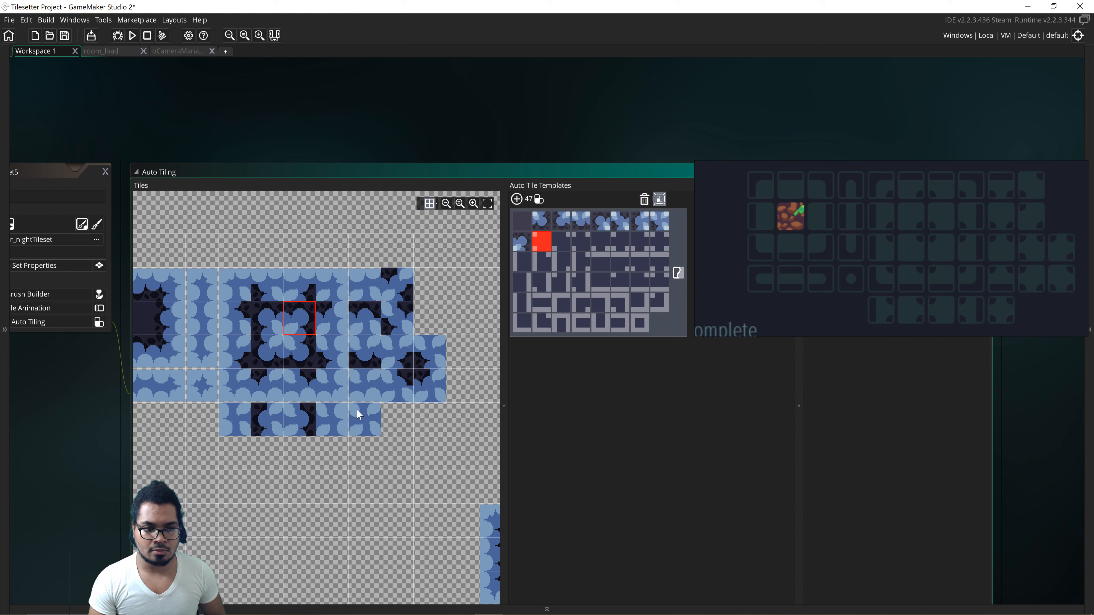
left_click(299, 420)
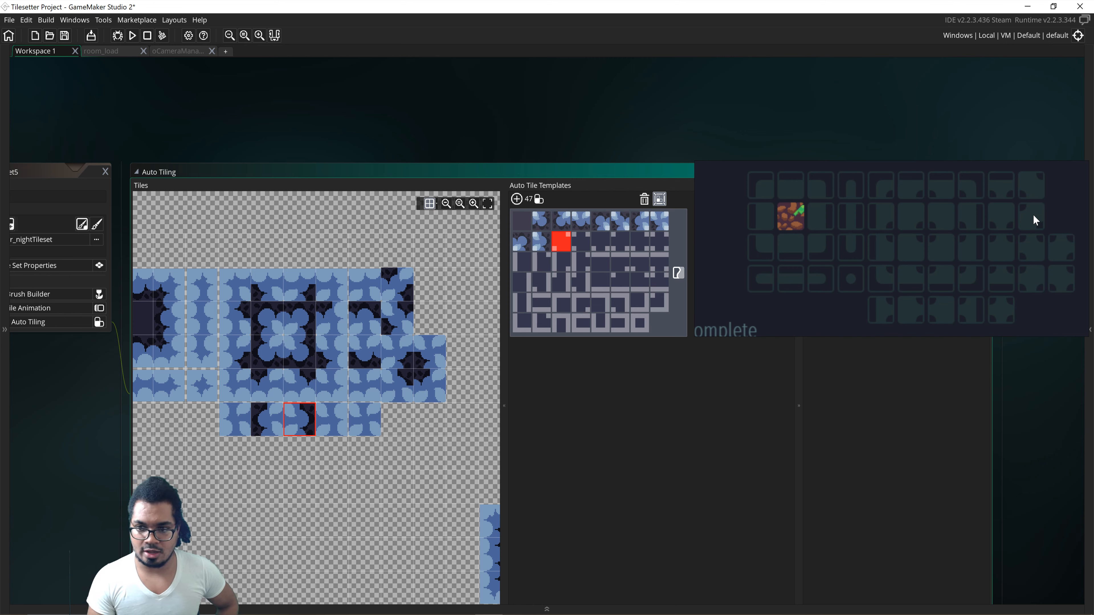
left_click(405, 323)
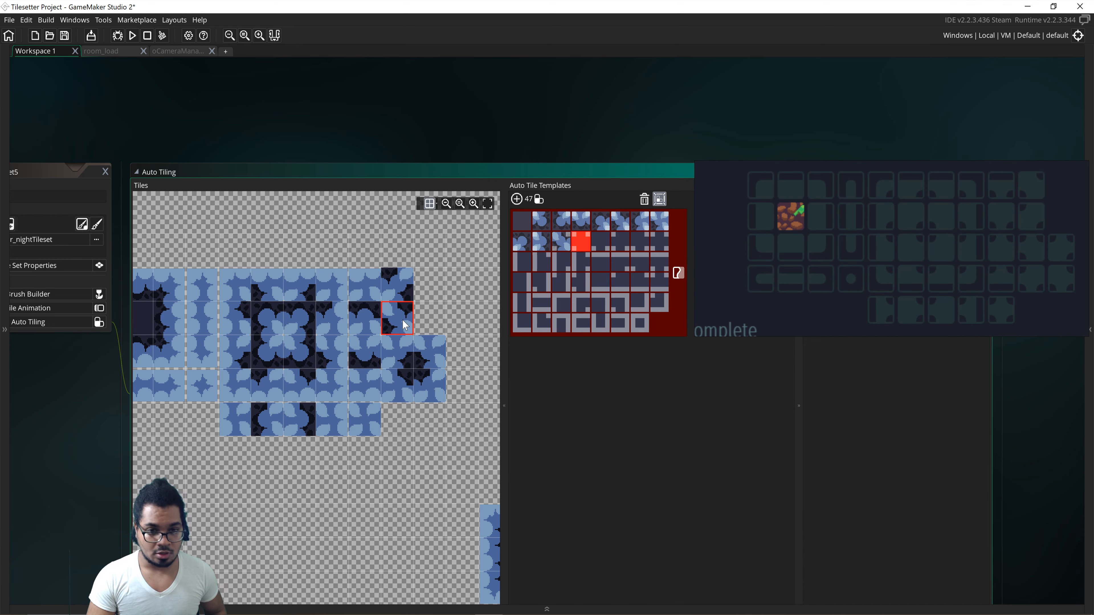
key("ctrl+z")
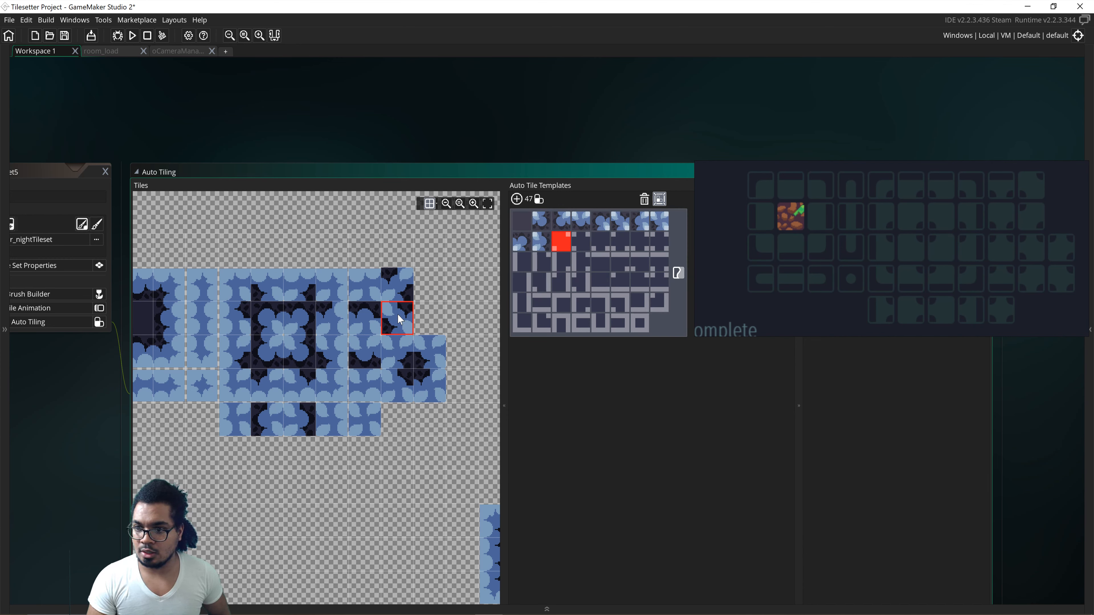
left_click(400, 284)
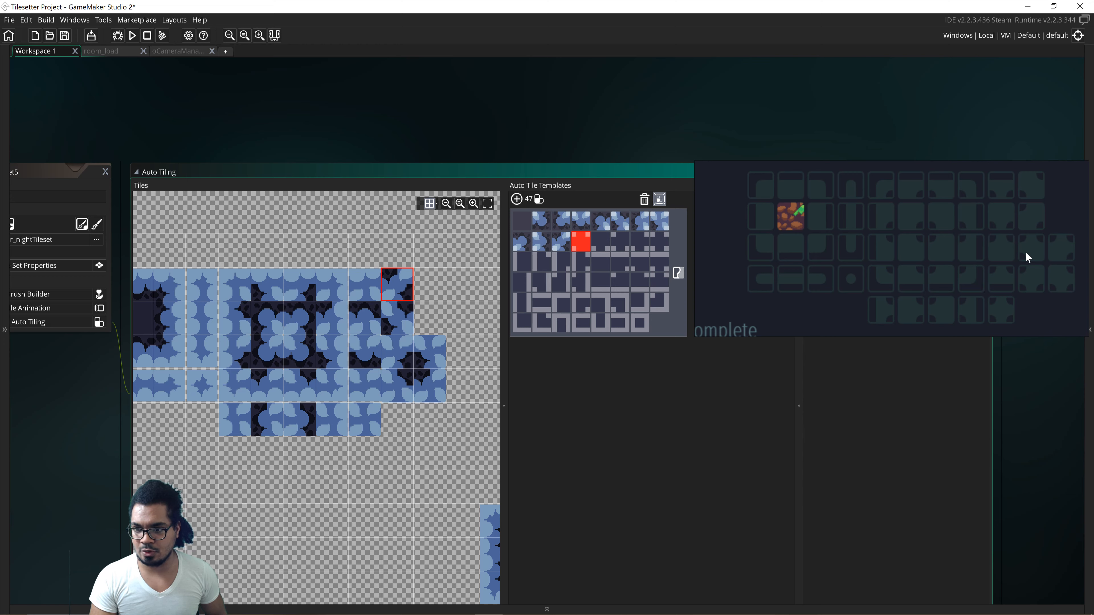
- Fill the remaining five second-row slots with the all-but-bottom-right, both-bottom, all-but-top-right, all-but-top-left and four-corner tiles
left_click(398, 351)
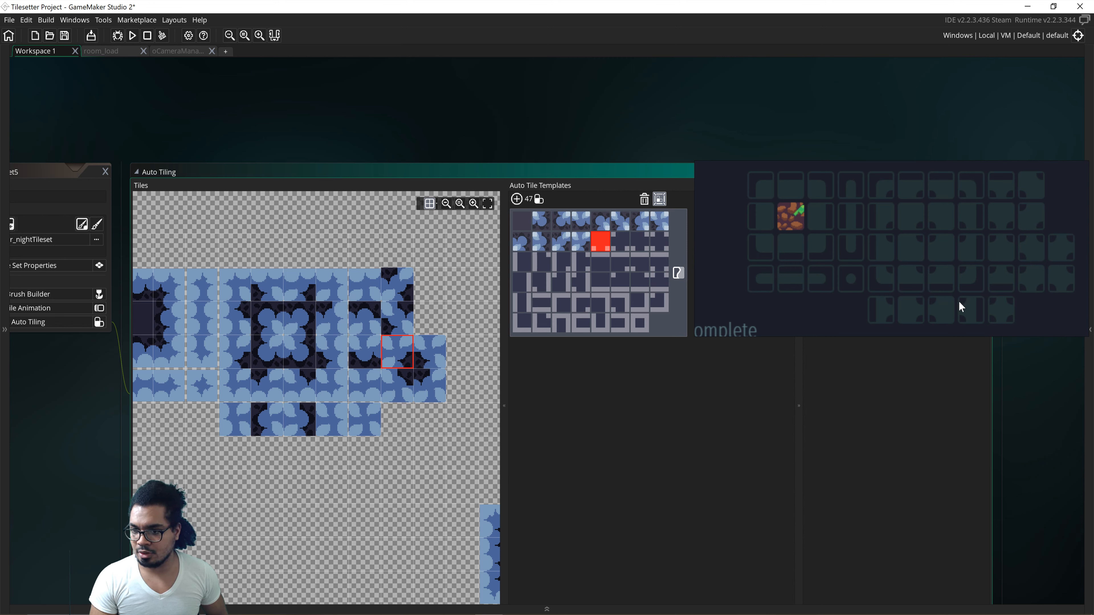
left_click(369, 323)
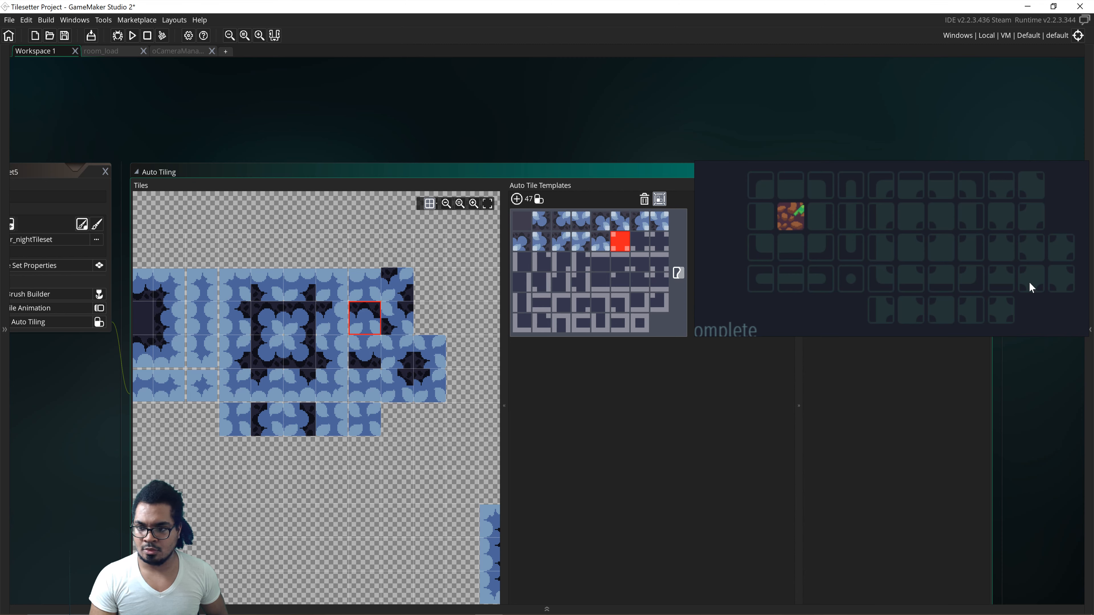
left_click(397, 384)
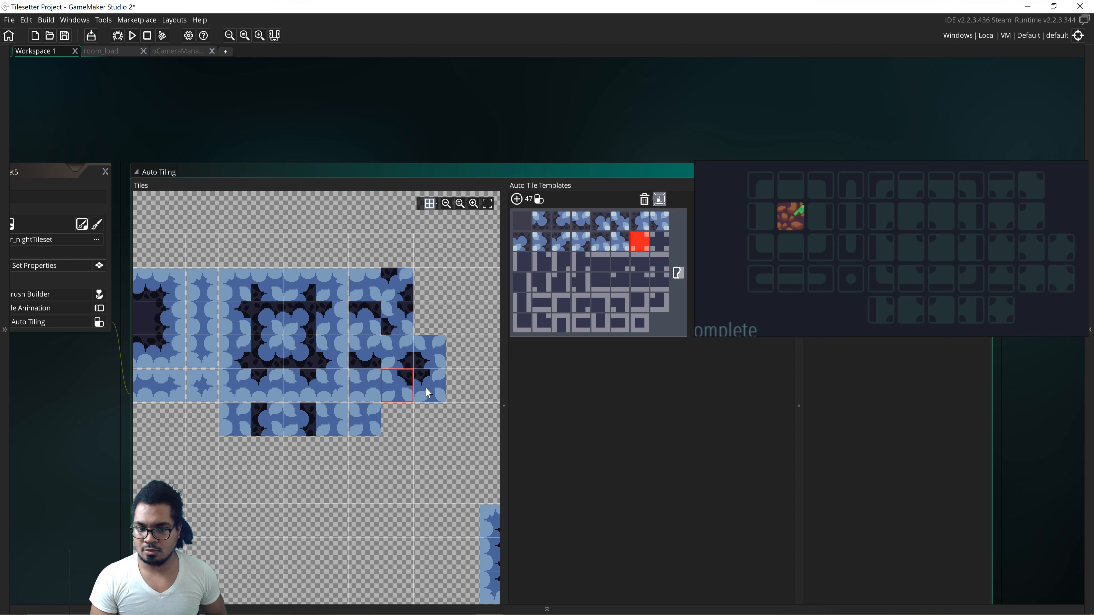
left_click(438, 389)
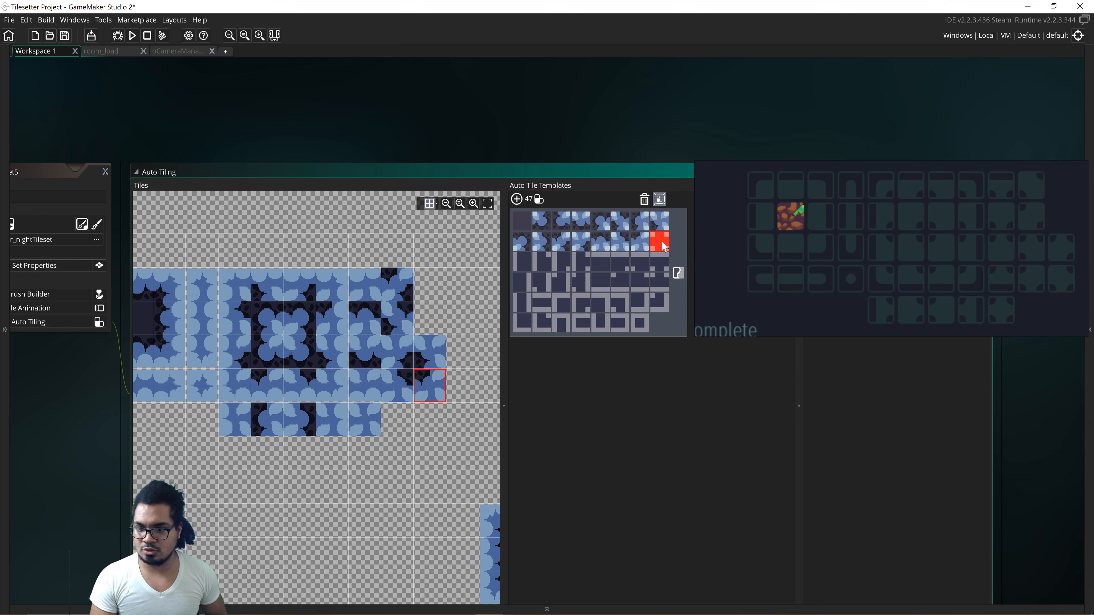
left_click(370, 420)
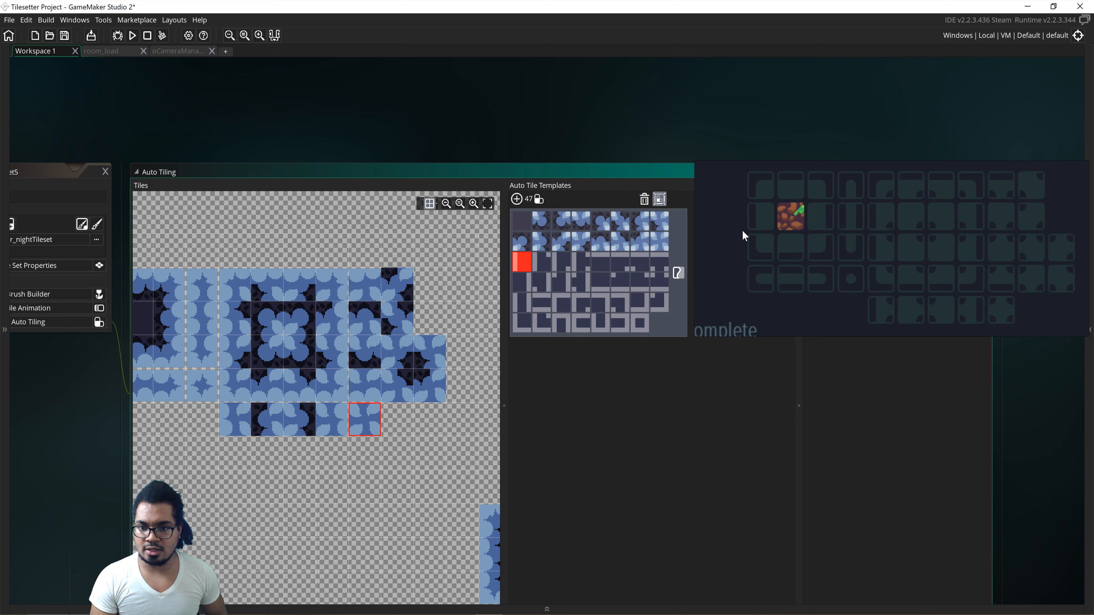
- Fill the first five third-row slots with left-edge tiles: plain, top-right, bottom-right and both right inner corners, plus the plain top-edge tile
middle_click_drag(256, 387, 359, 383)
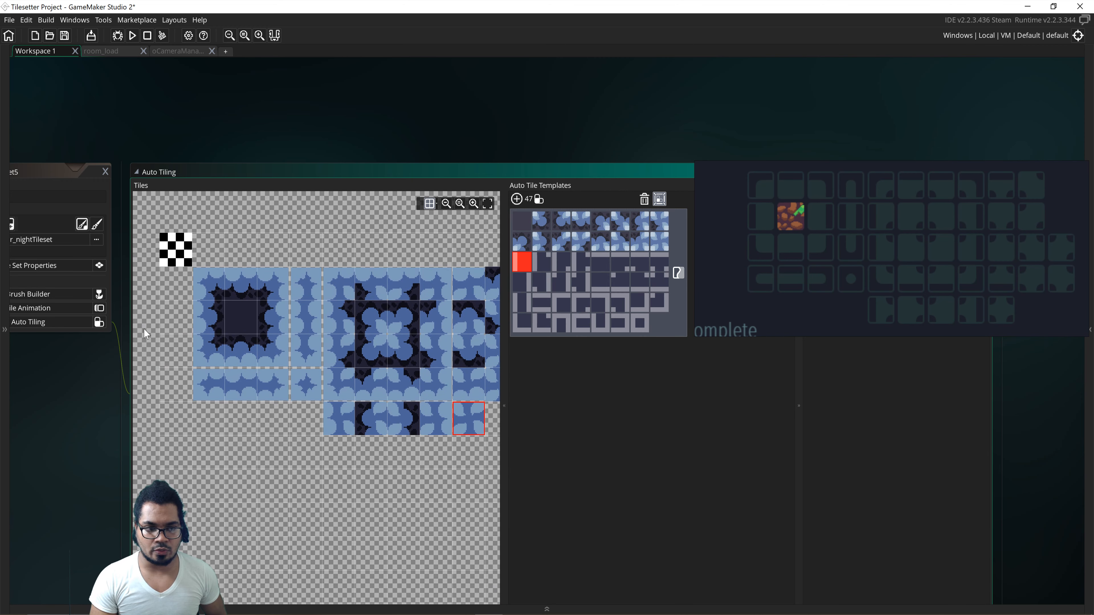
left_click(209, 307)
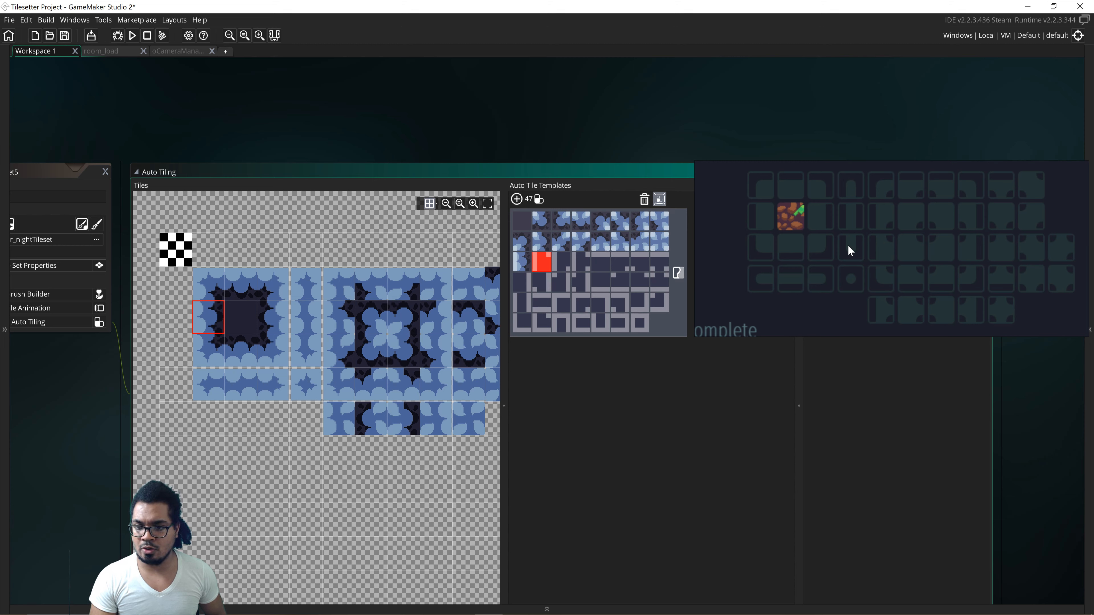
left_click(344, 349)
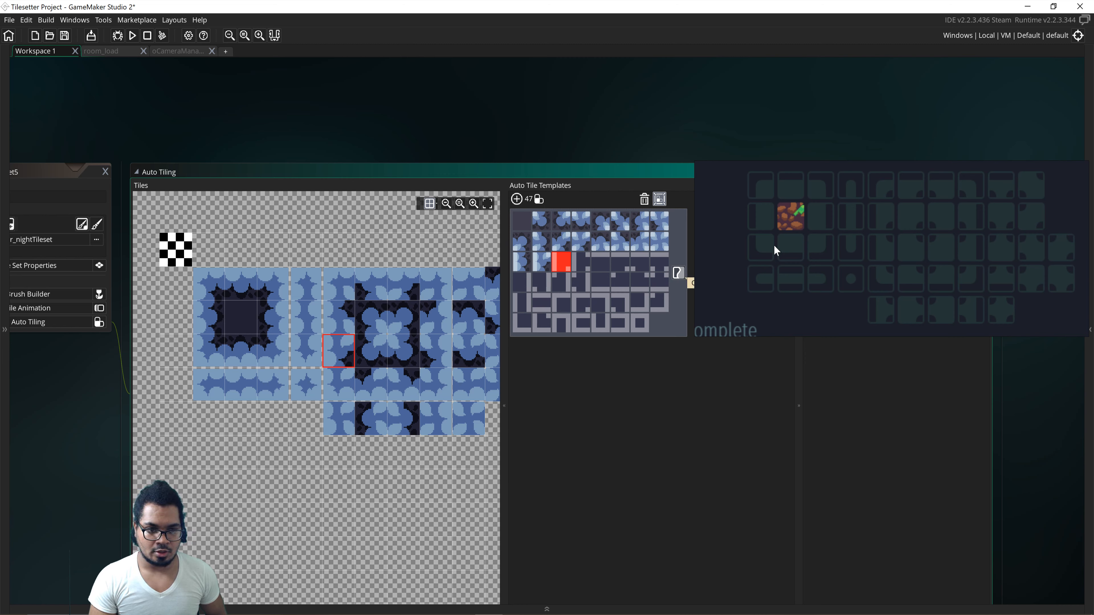
left_click(333, 319)
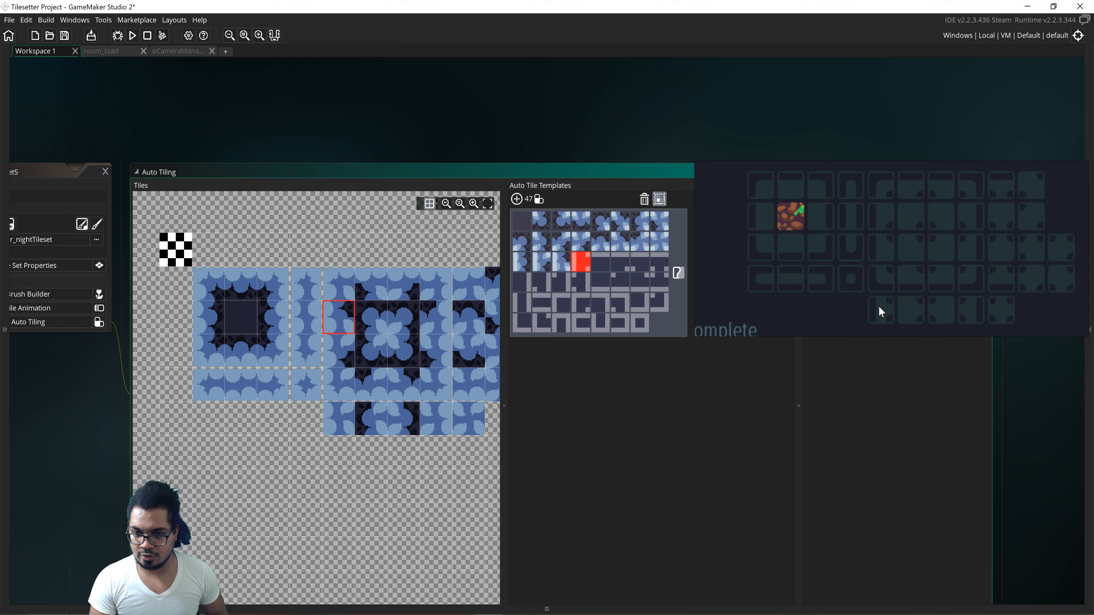
left_click(342, 421)
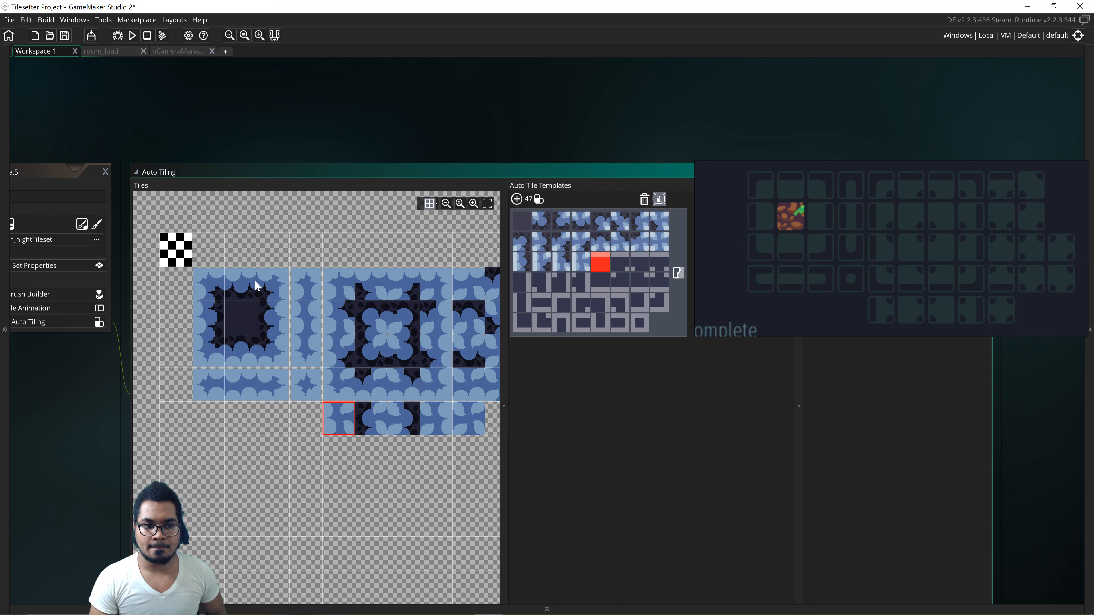
left_click(245, 281)
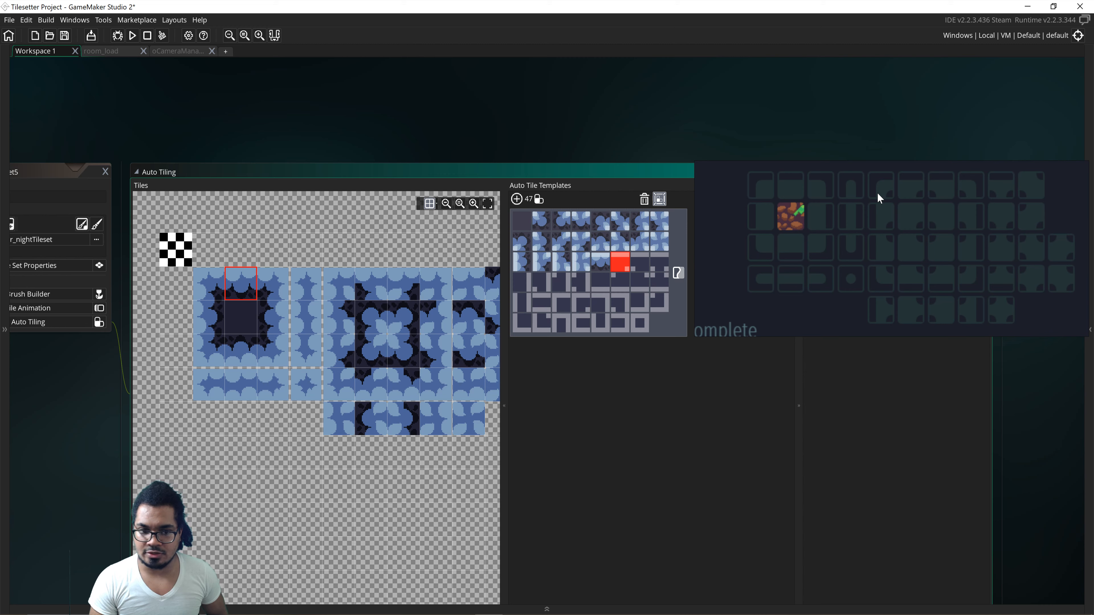
- Fill the last three third-row slots with top-edge tiles that have bottom-right, bottom-left and both bottom inner corners
left_click(376, 281)
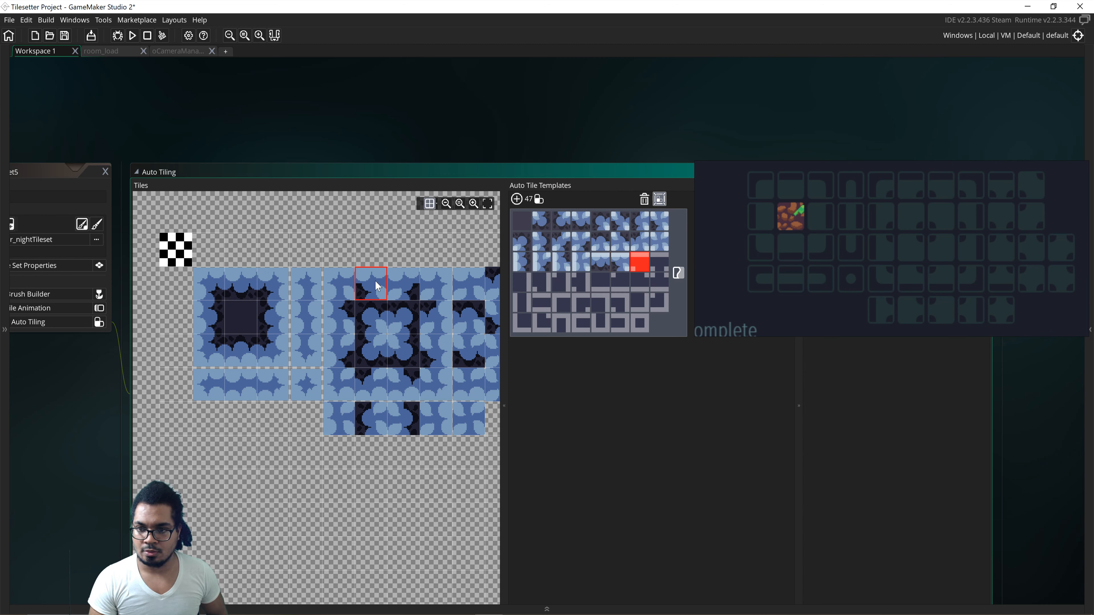
left_click(406, 288)
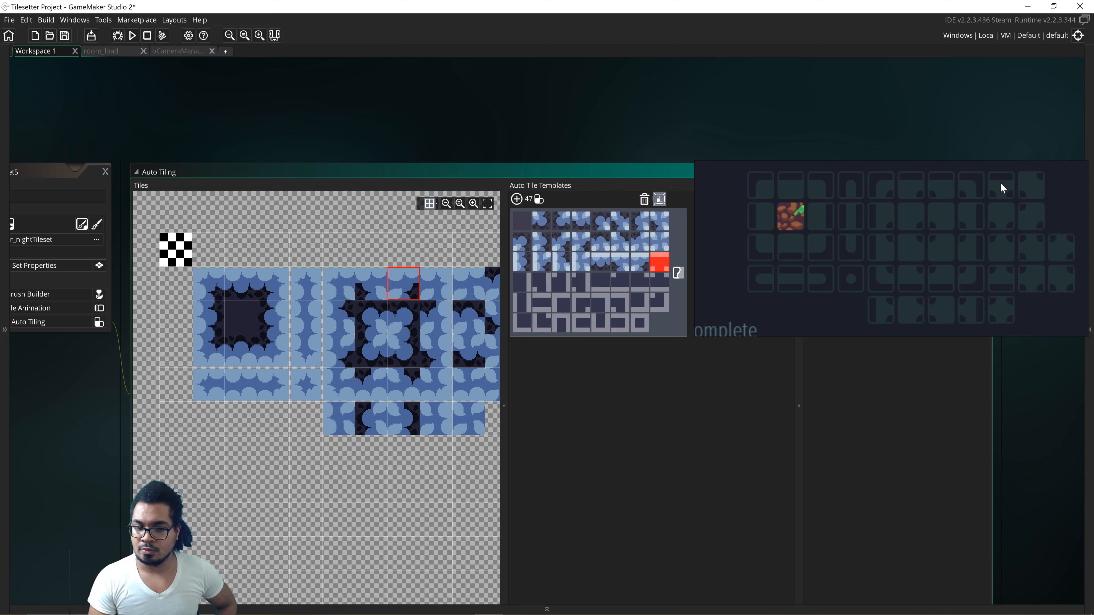
middle_click_drag(427, 317, 327, 317)
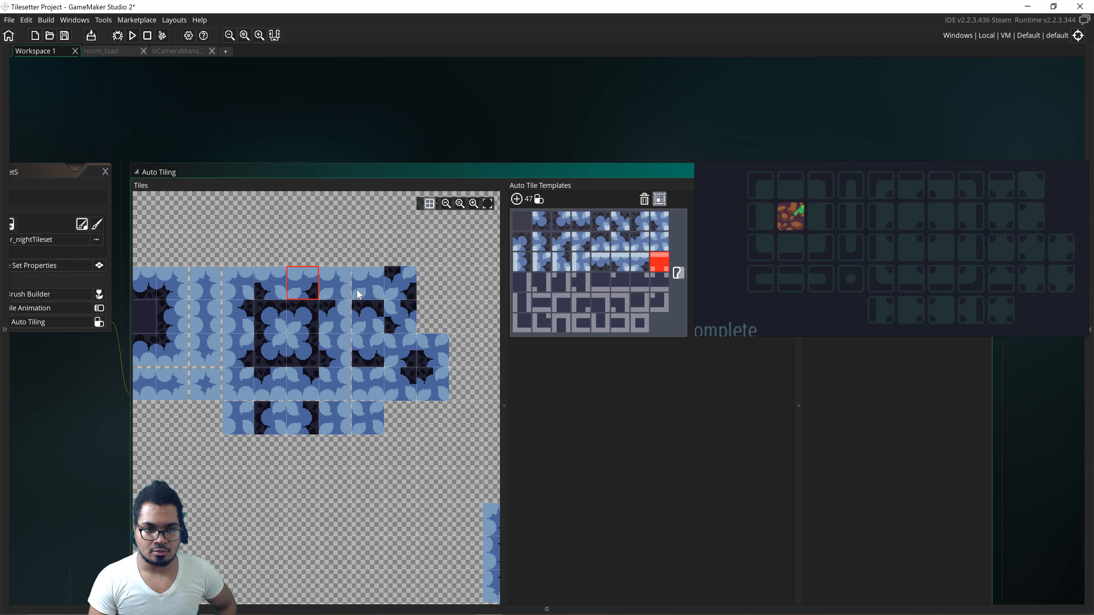
left_click(369, 283)
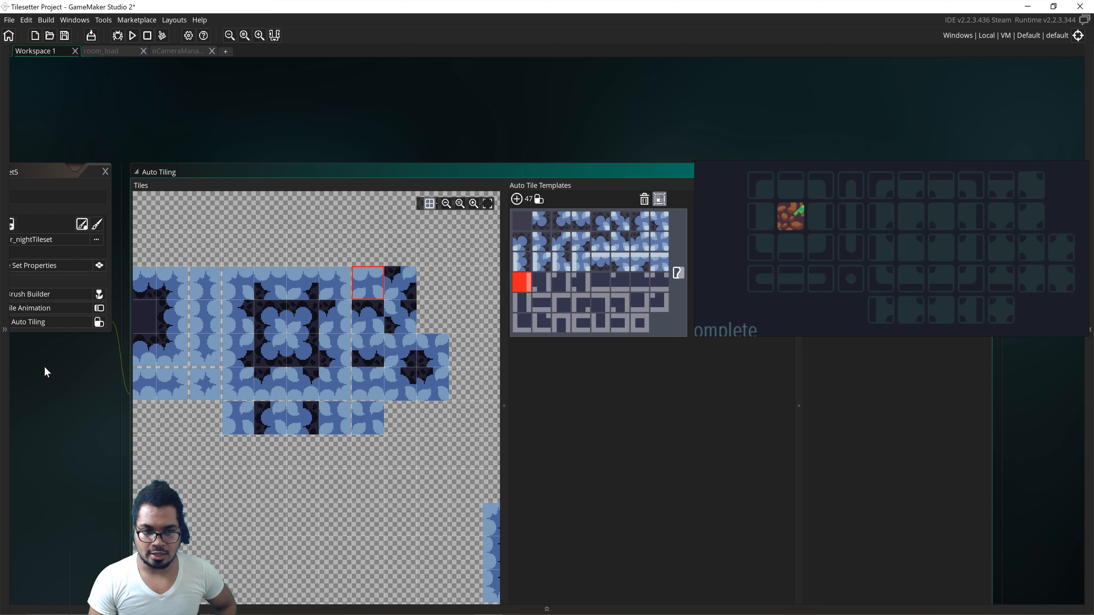
- Fill the first four fourth-row slots with right-edge tiles: plain, bottom-left, top-left and both left inner corners
middle_click_drag(229, 367, 303, 372)
left_click(250, 327)
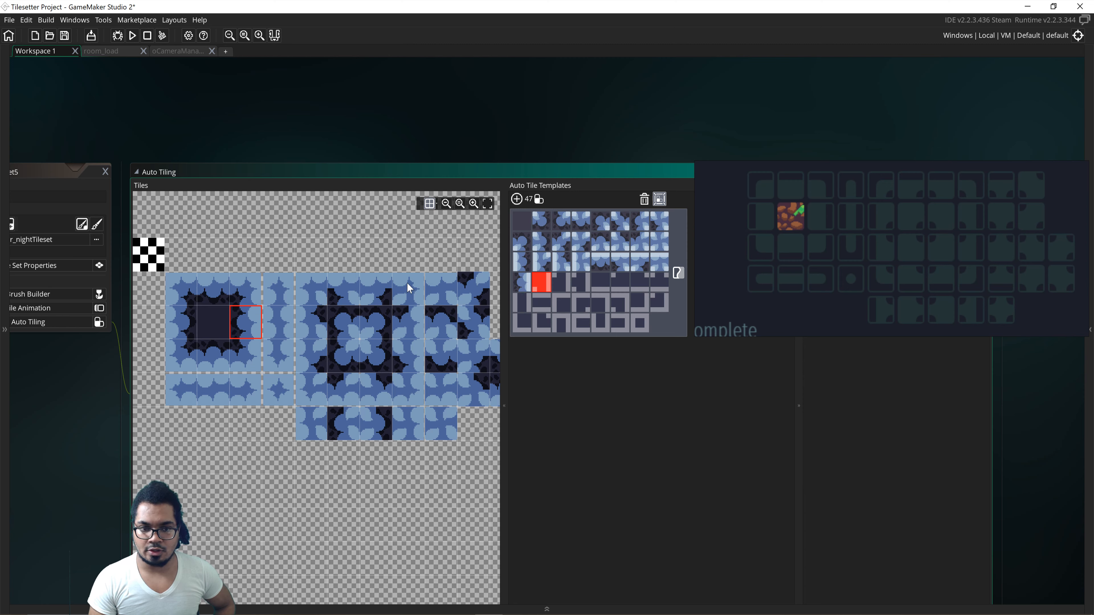
left_click(413, 324)
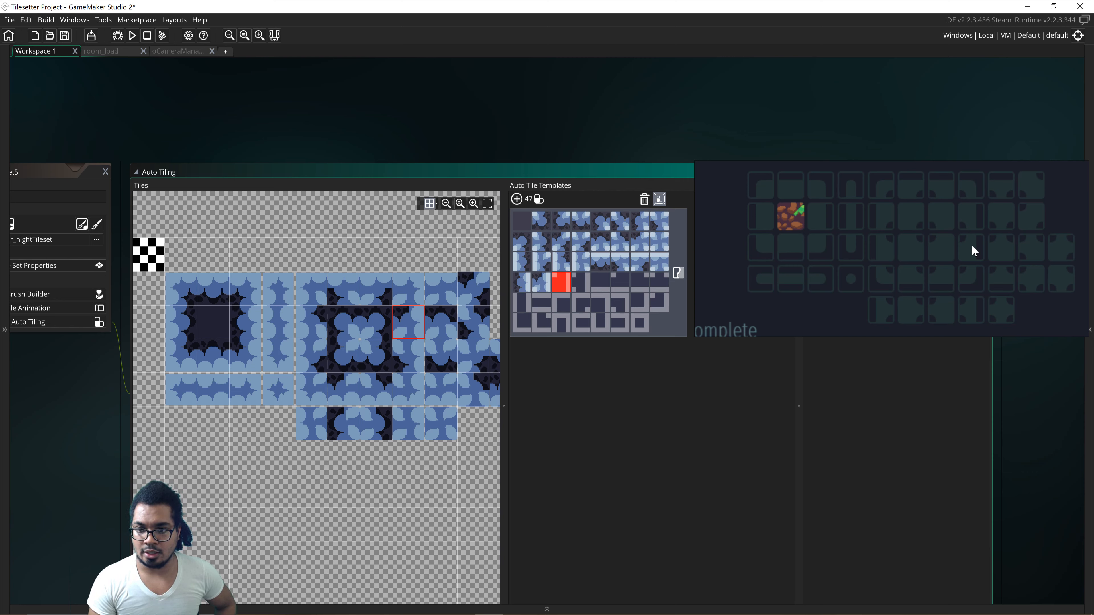
left_click(411, 356)
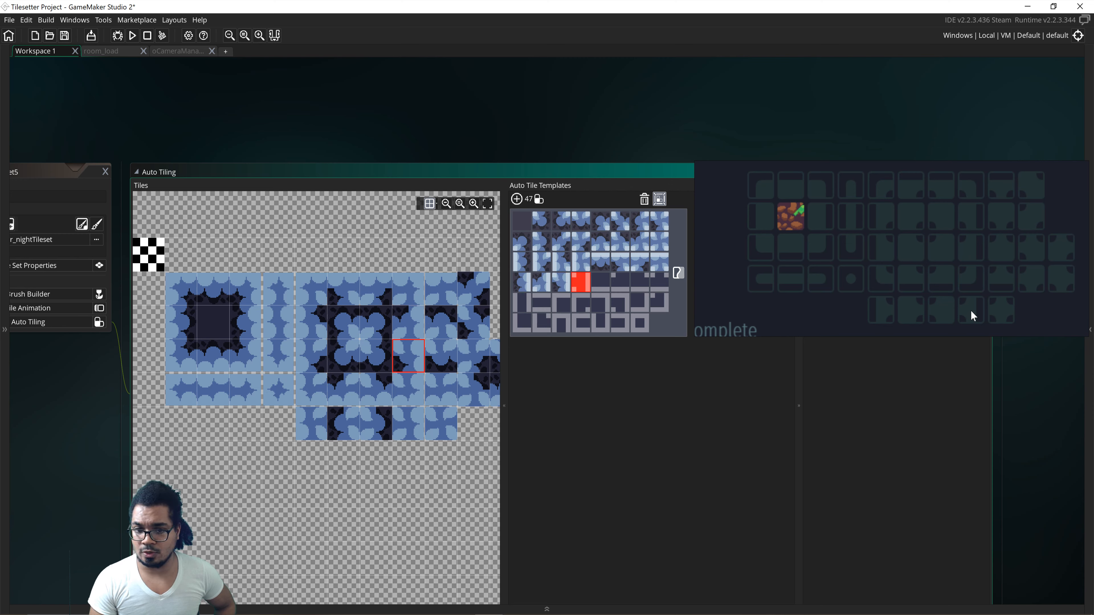
left_click(406, 425)
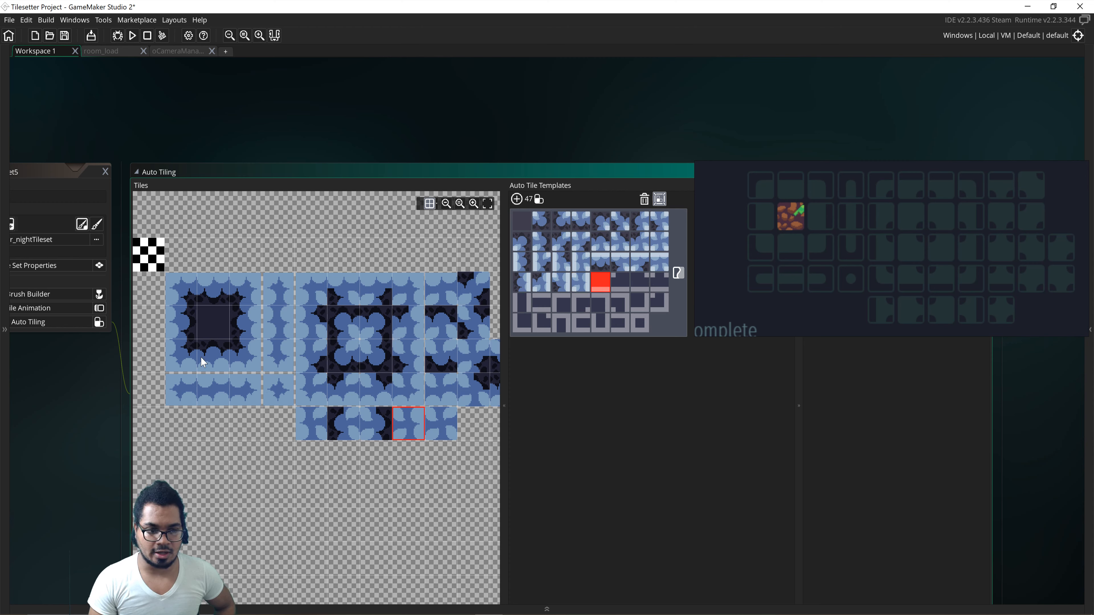
- Fill the remaining four fourth-row slots with bottom-edge tiles: plain, top-left, top-right and both top inner corners
left_click(219, 357)
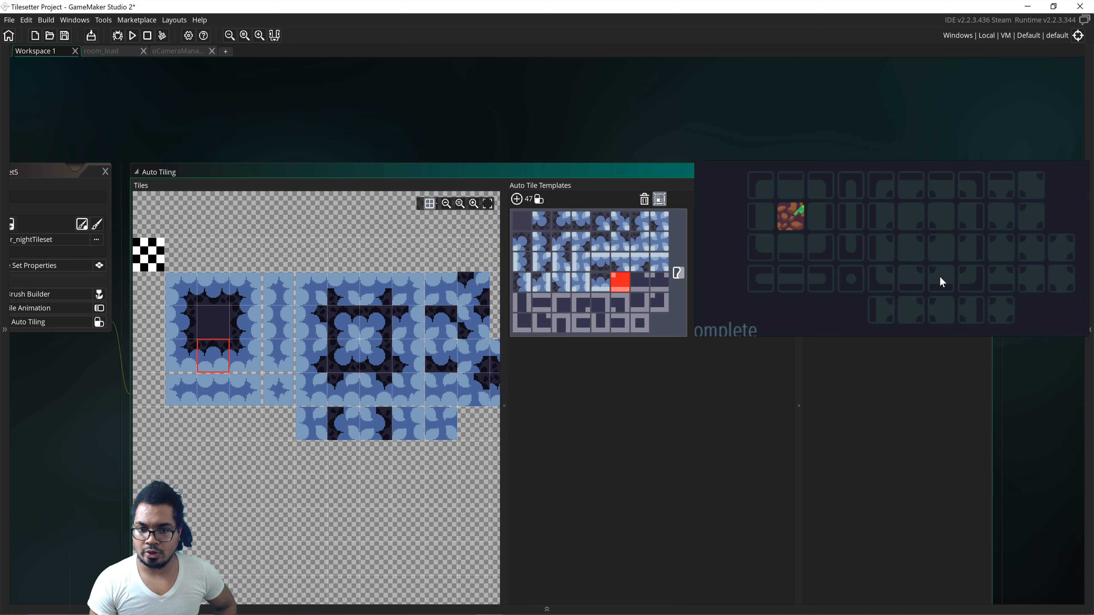
left_click(371, 393)
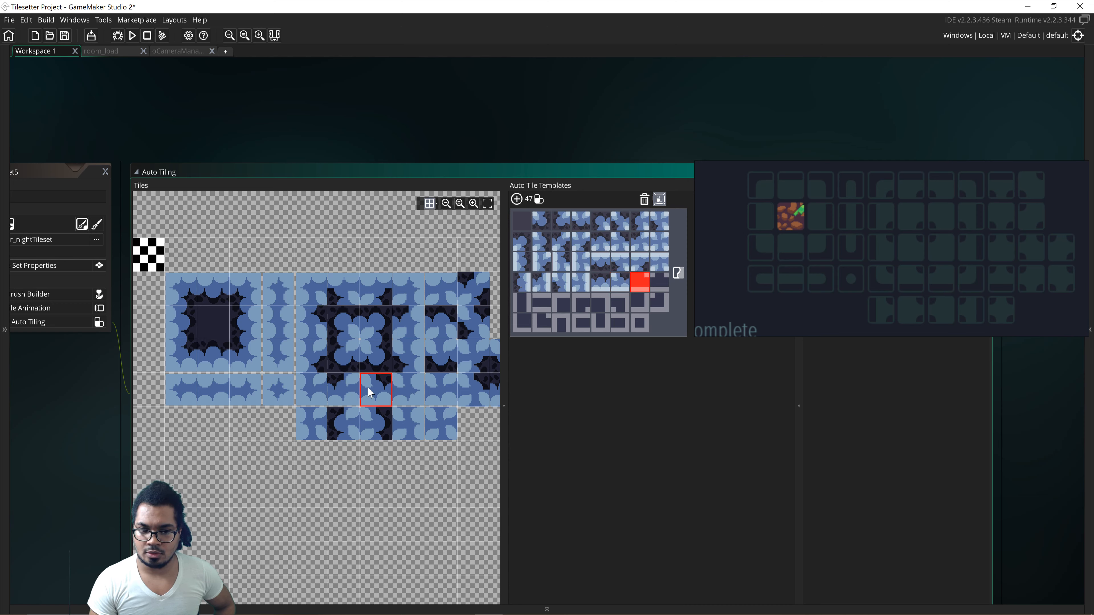
left_click(339, 389)
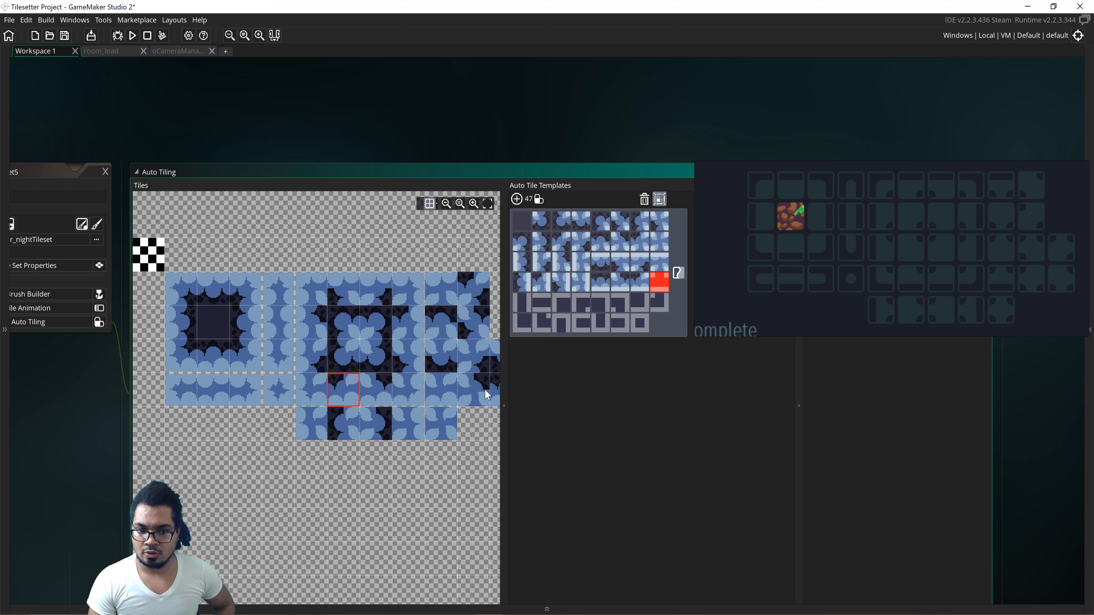
left_click(441, 394)
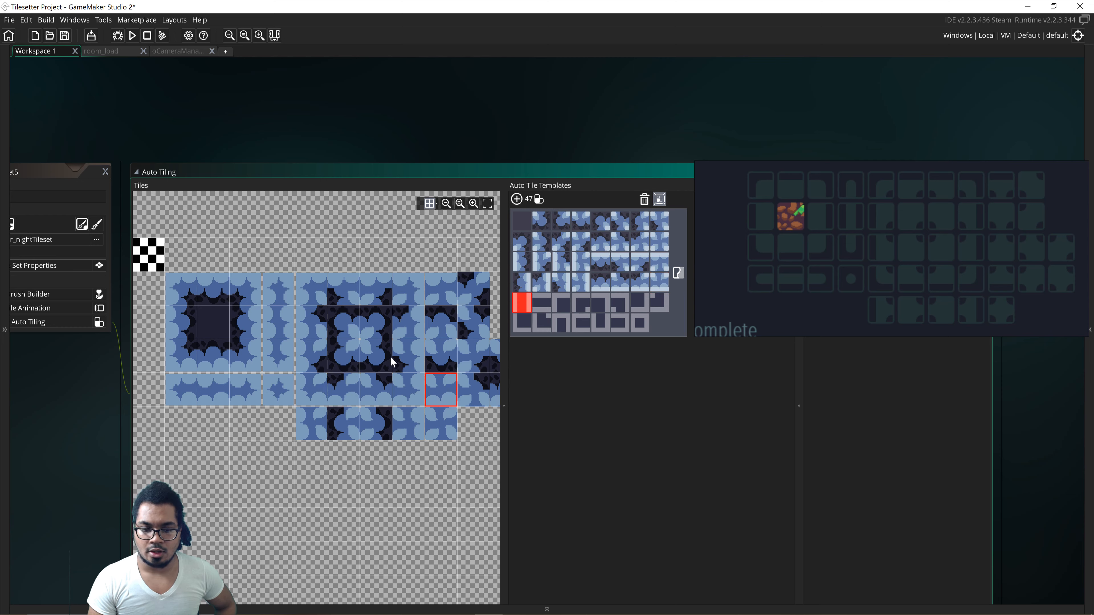
- Fill the fifth row with vertical and horizontal strip tiles, plus plain and inner-corner versions of the top-left, top-right and bottom-right corners
left_click(278, 322)
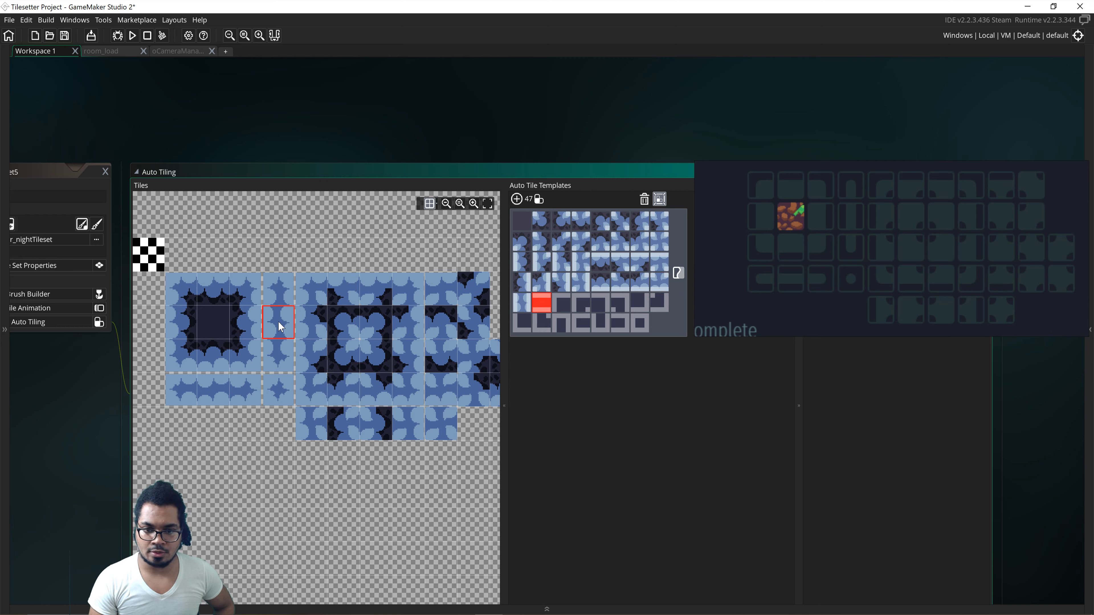
left_click(218, 389)
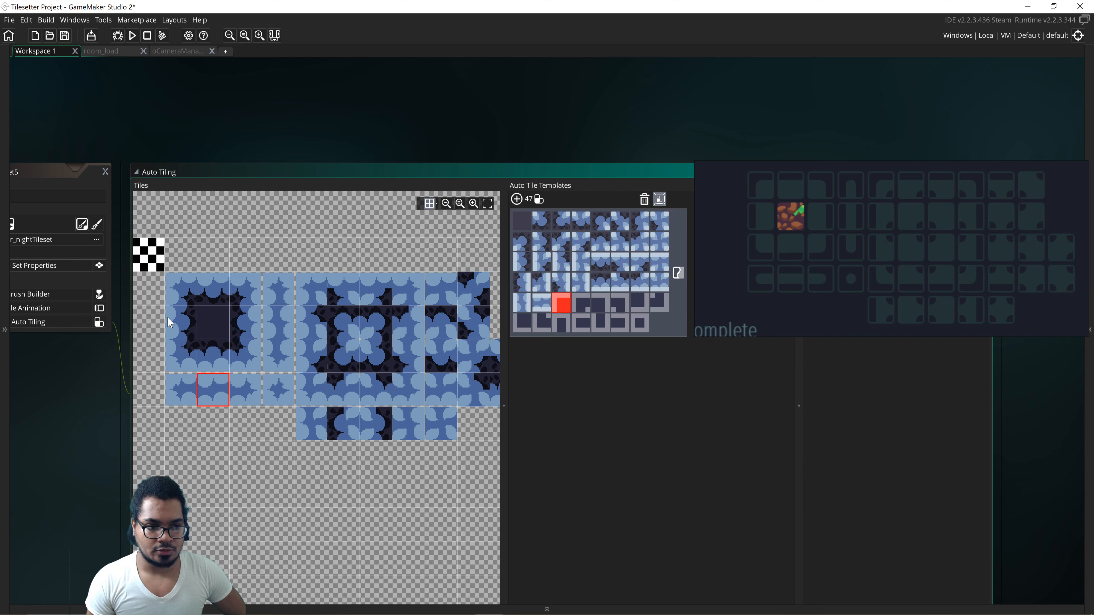
left_click(181, 291)
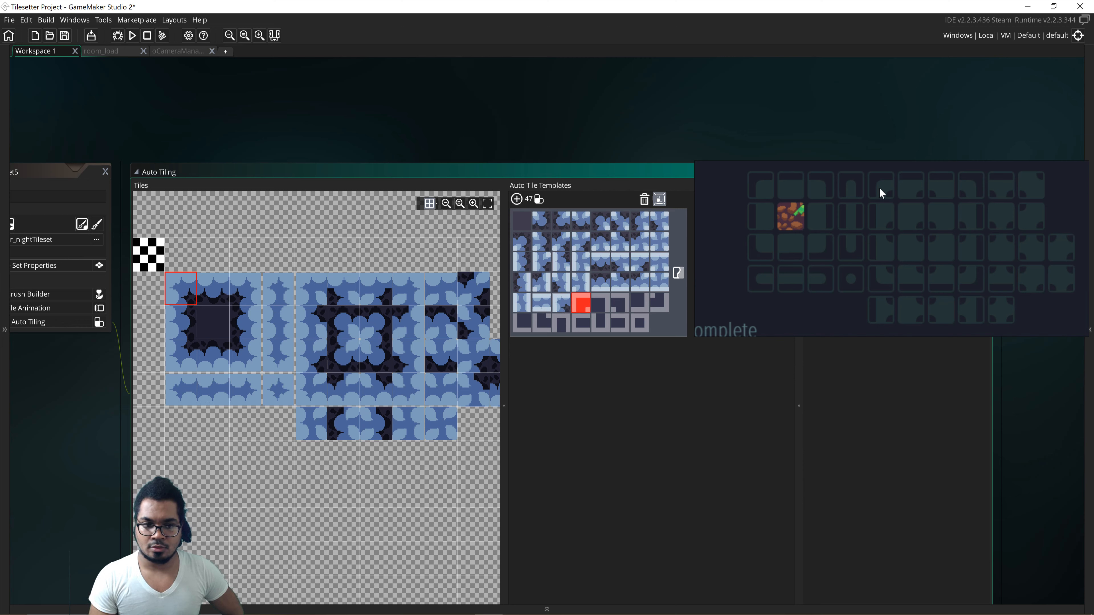
left_click(317, 296)
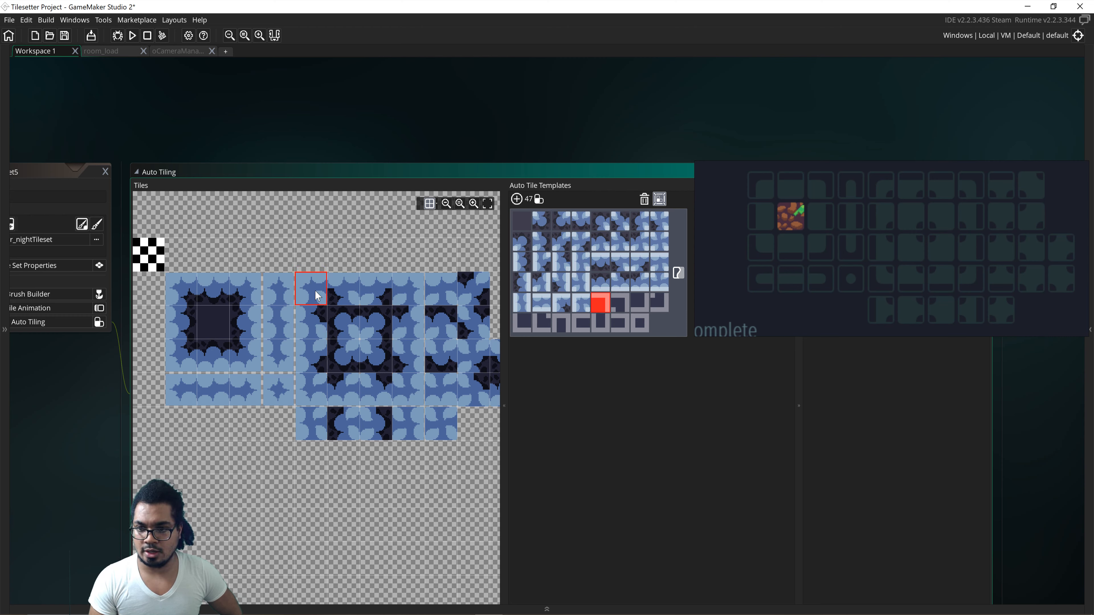
left_click(249, 291)
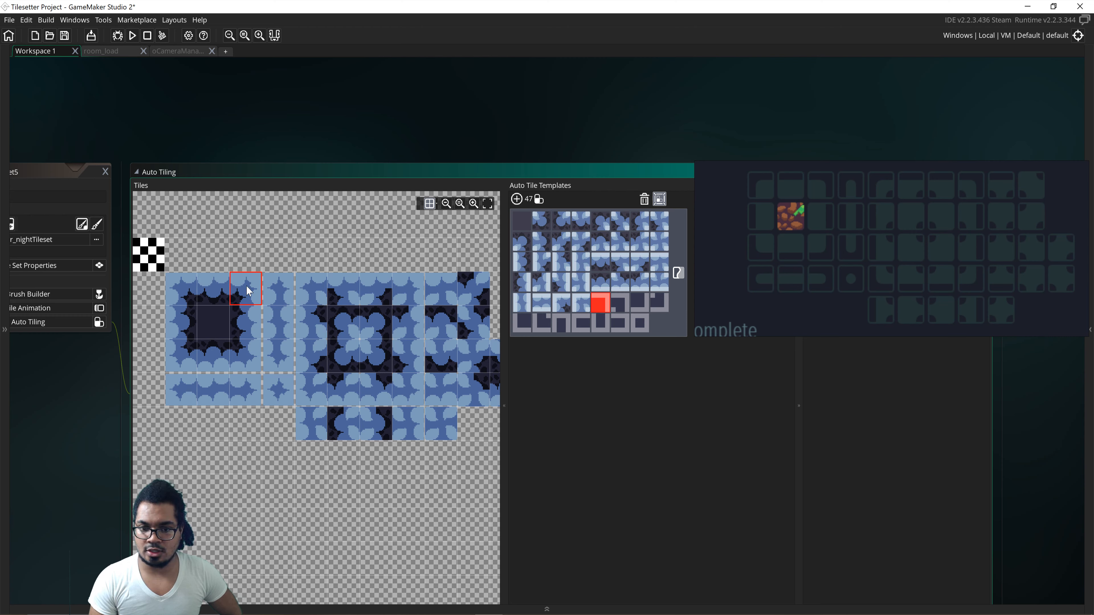
left_click(410, 294)
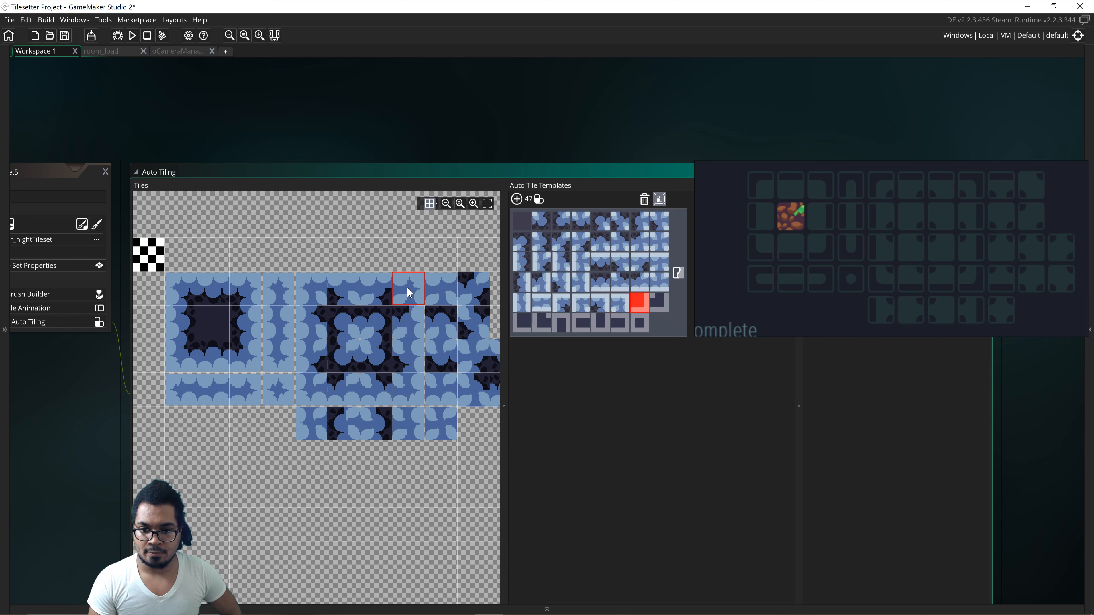
left_click(249, 357)
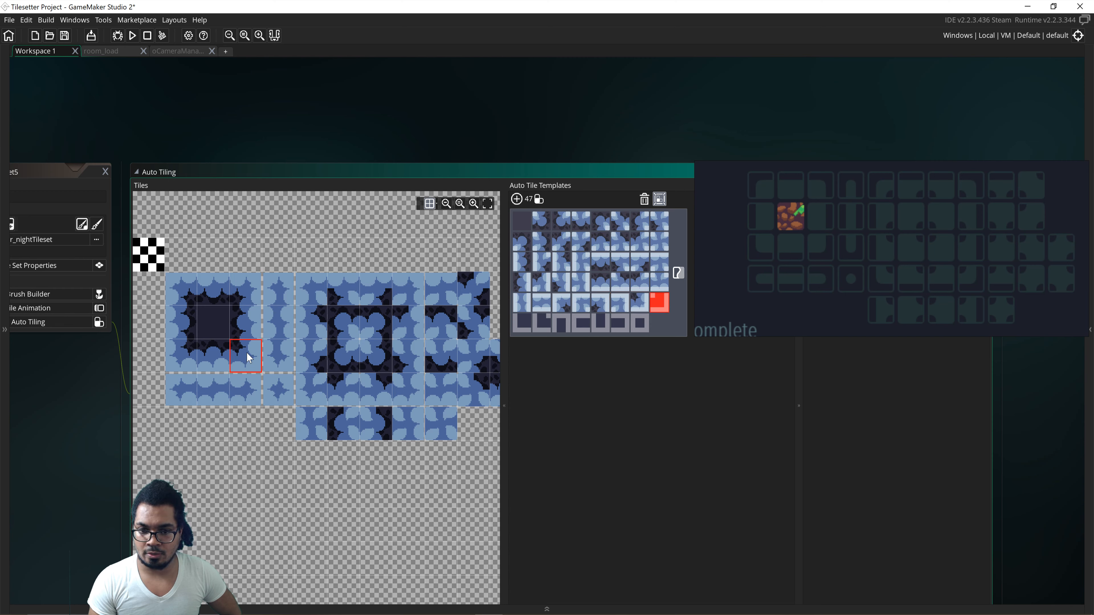
left_click(411, 392)
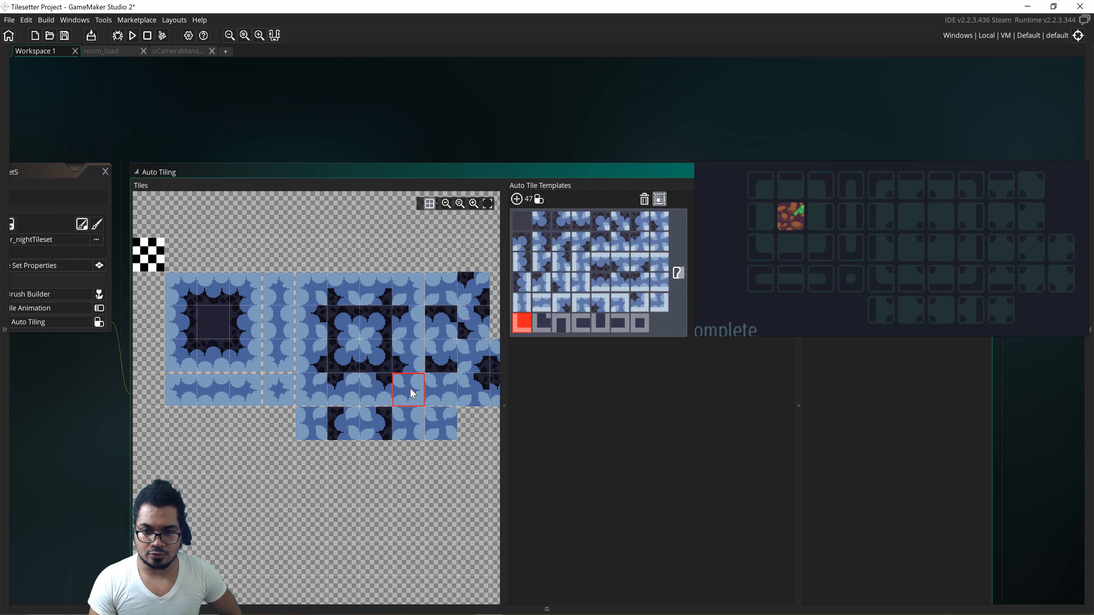
- Fill the sixth row with the plain and inner-corner bottom-left corners, the top, left, bottom and right end caps, and the isolated tile
left_click(184, 364)
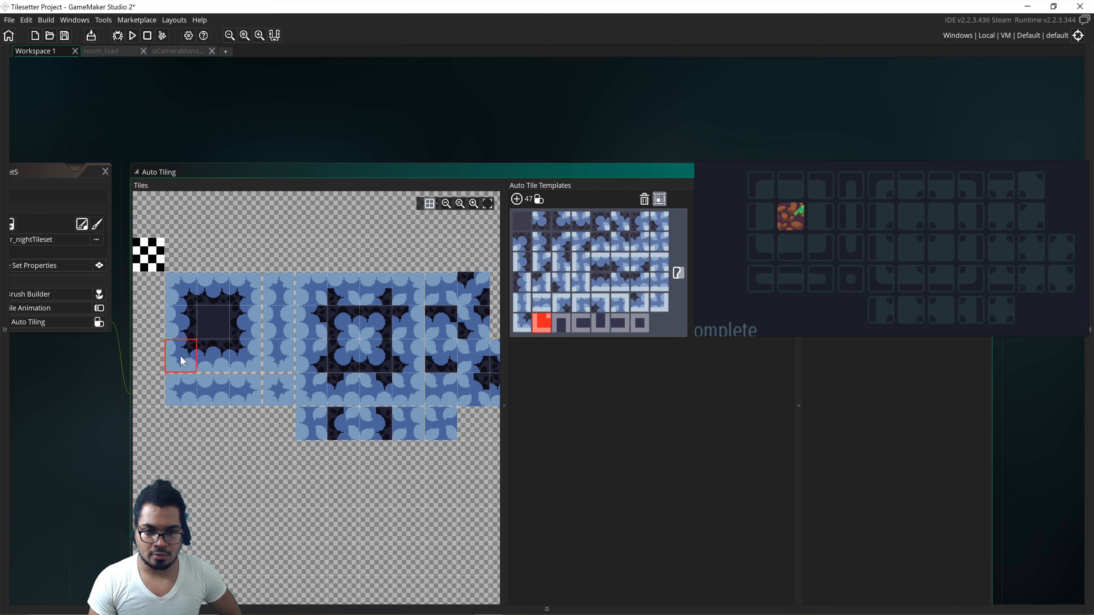
left_click(319, 389)
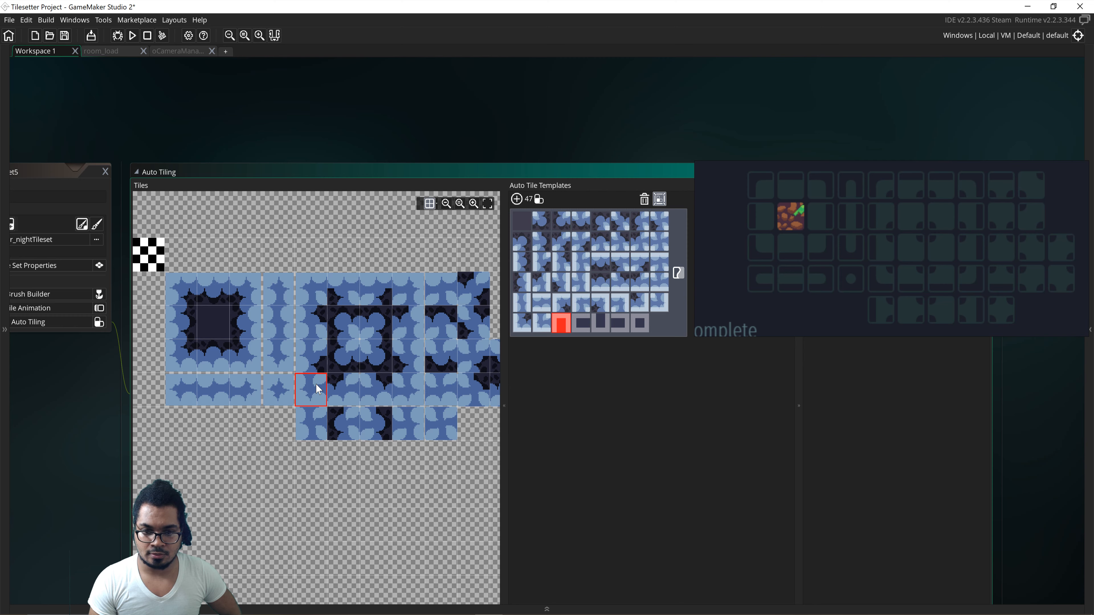
left_click(280, 293)
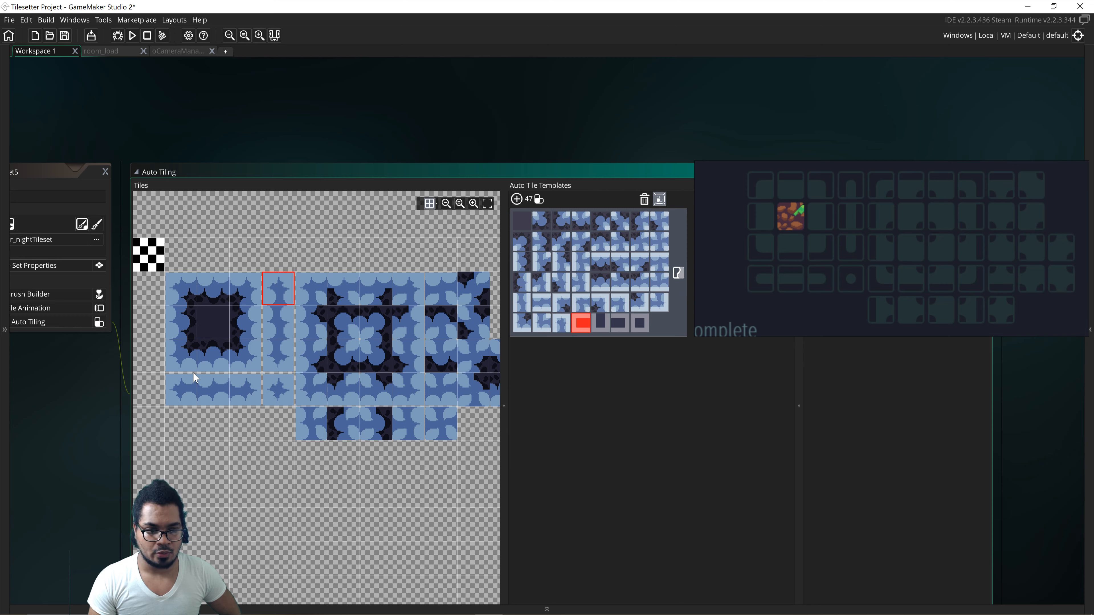
left_click(183, 389)
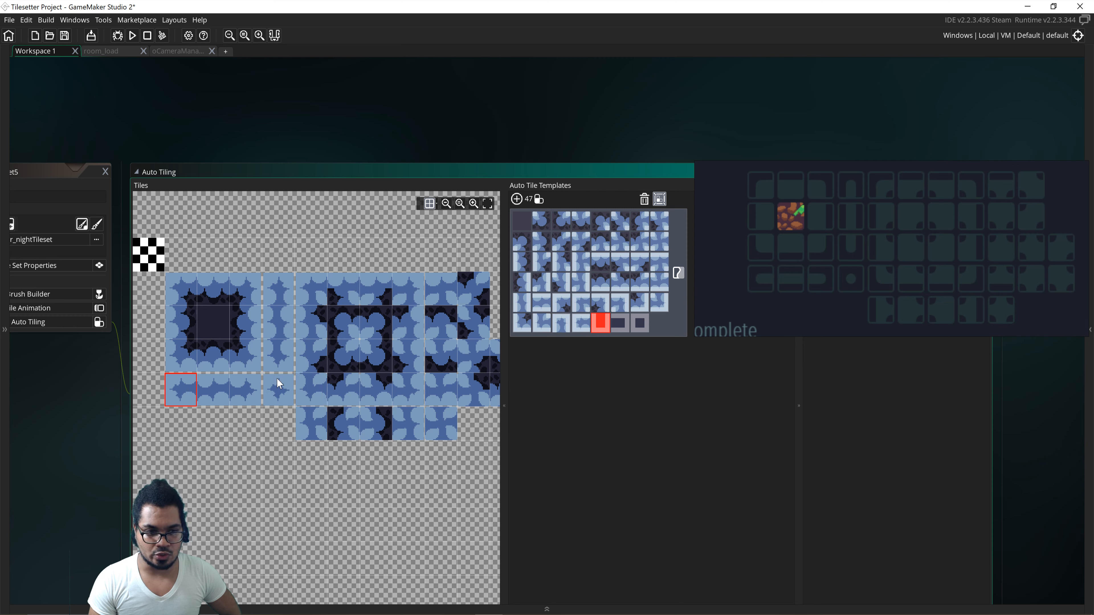
left_click(285, 359)
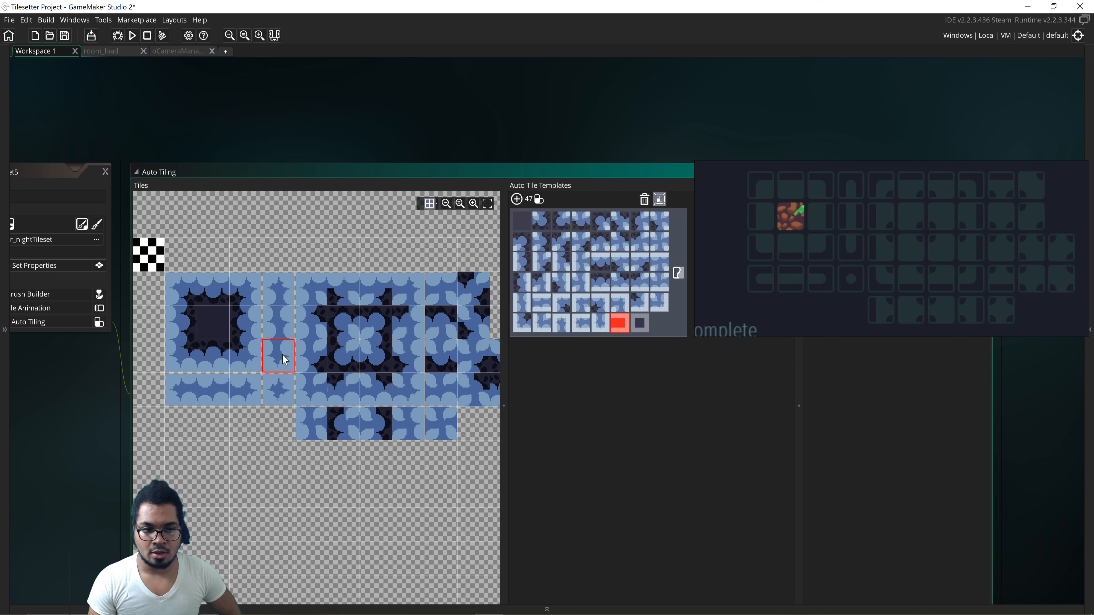
left_click(245, 392)
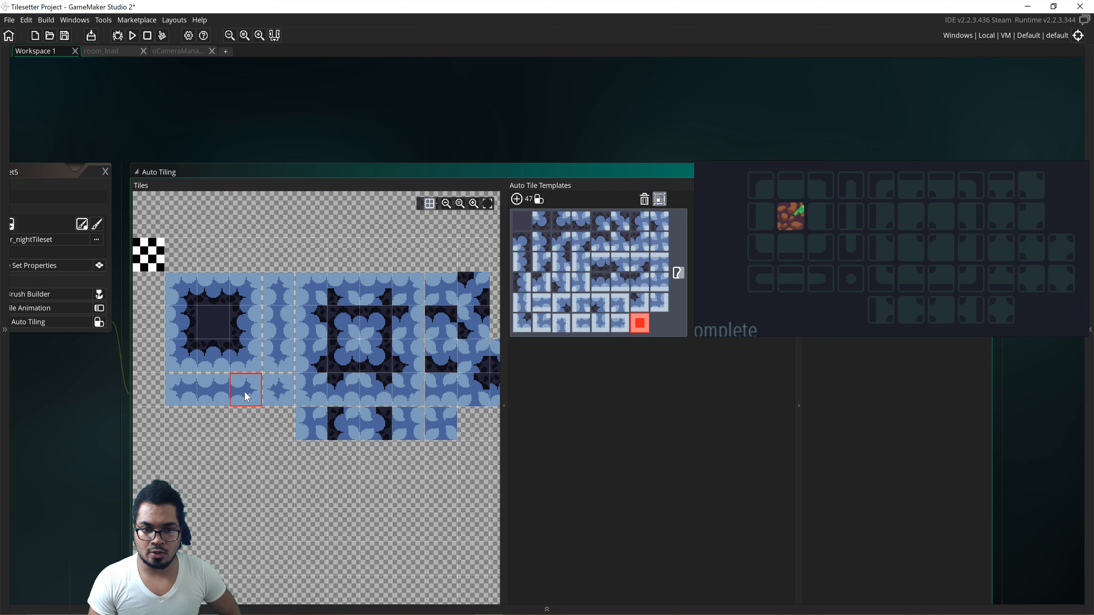
left_click(281, 389)
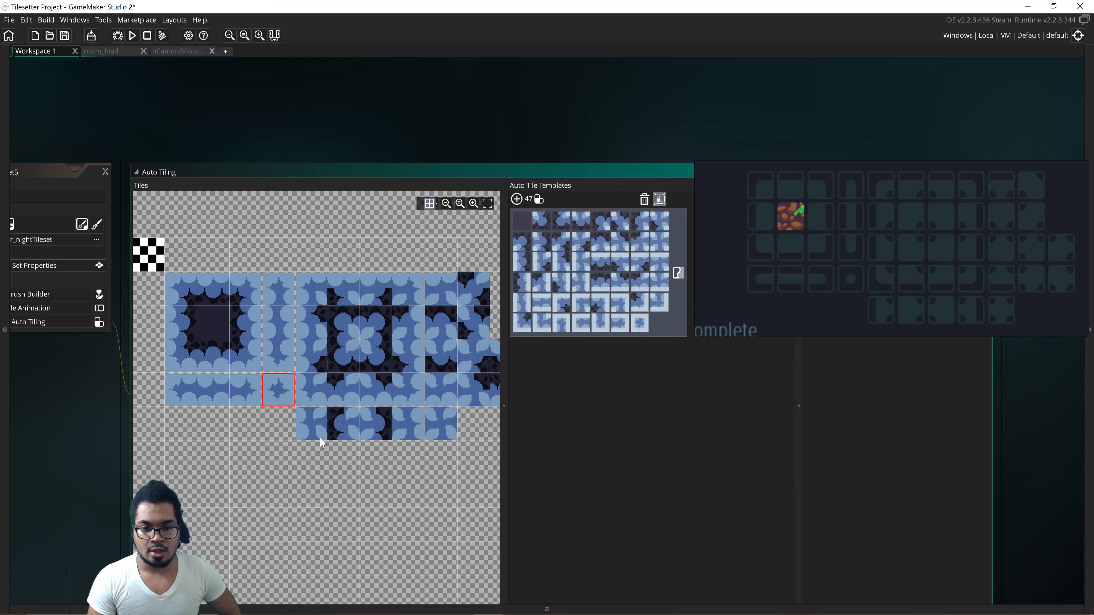
- Move the reference layout clear of the Auto Tiling editor and close the editor
scroll(350, 412, "down", 4)
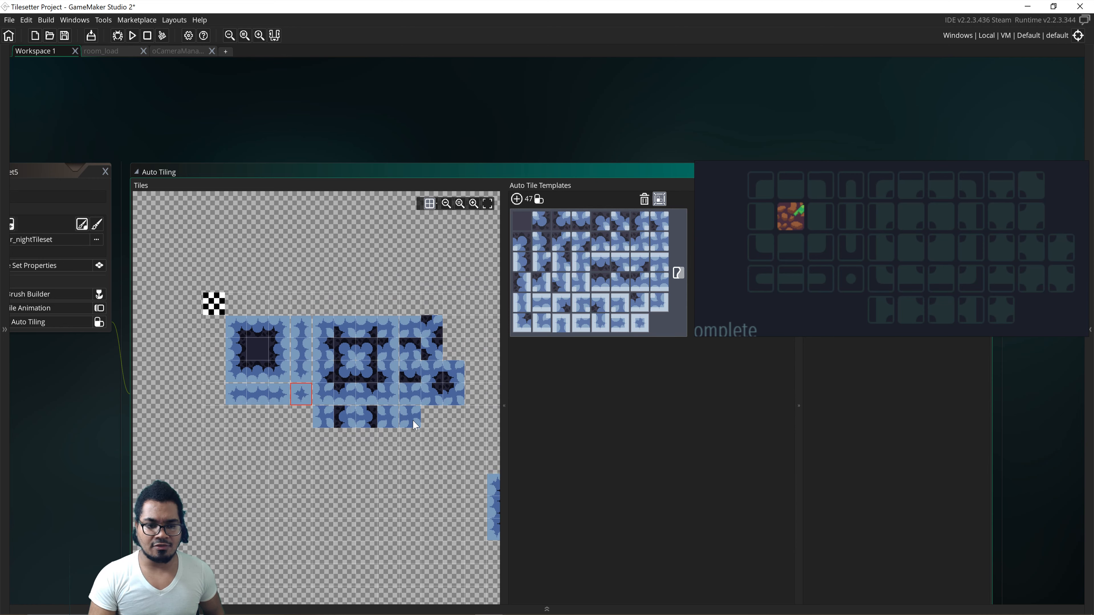
middle_click_drag(384, 399, 377, 422)
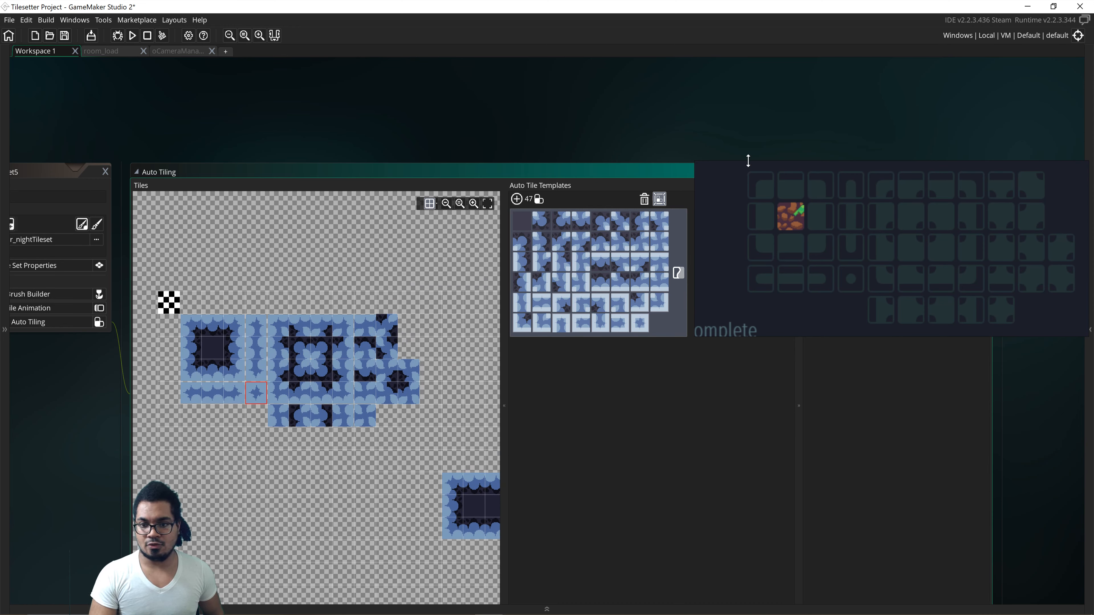
left_click_drag(739, 214, 738, 436)
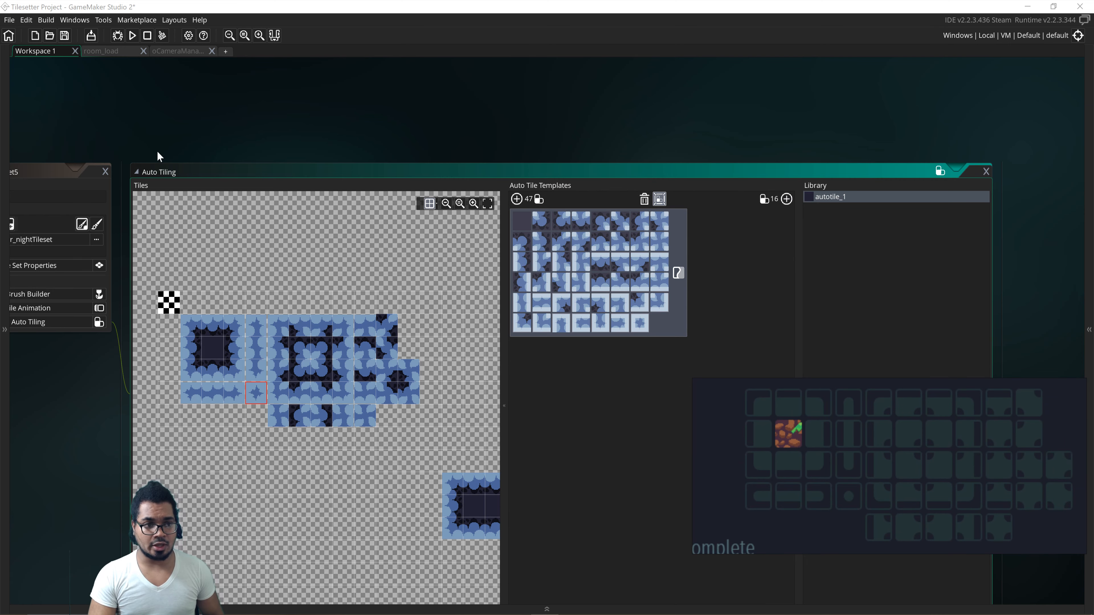
middle_click_drag(225, 130, 275, 116)
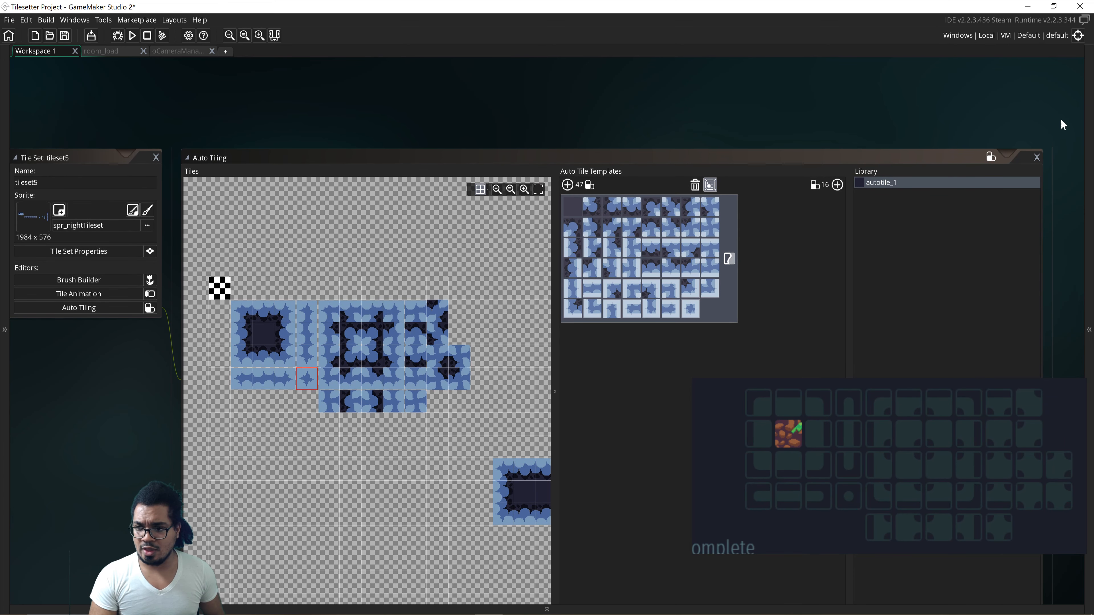
left_click(1036, 157)
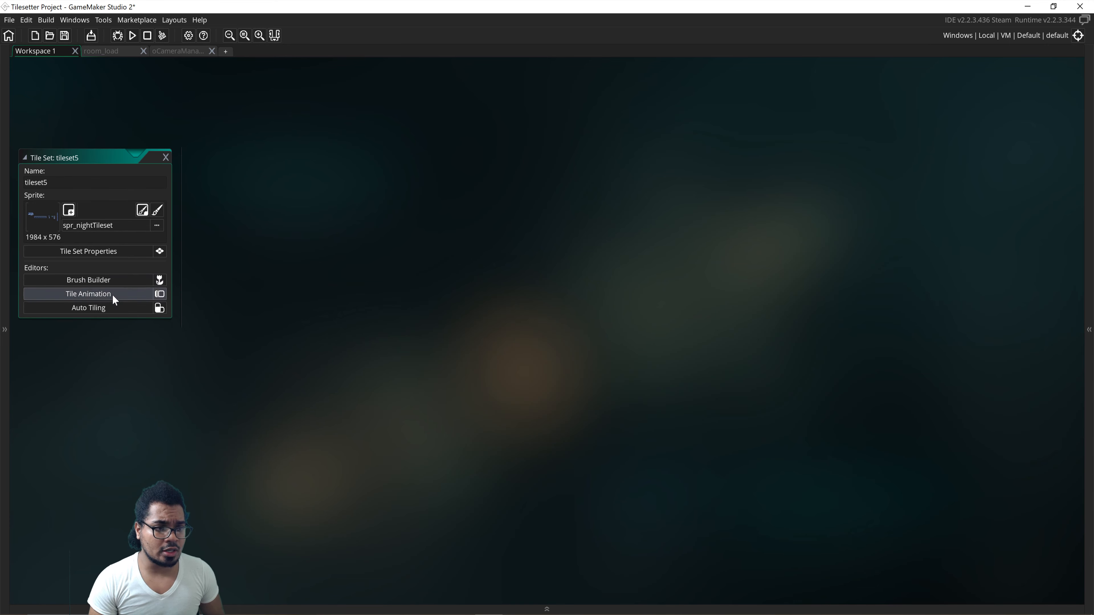
- Open the Brush Builder for tileset5 and enlarge its window to show the whole tileset
left_click(158, 280)
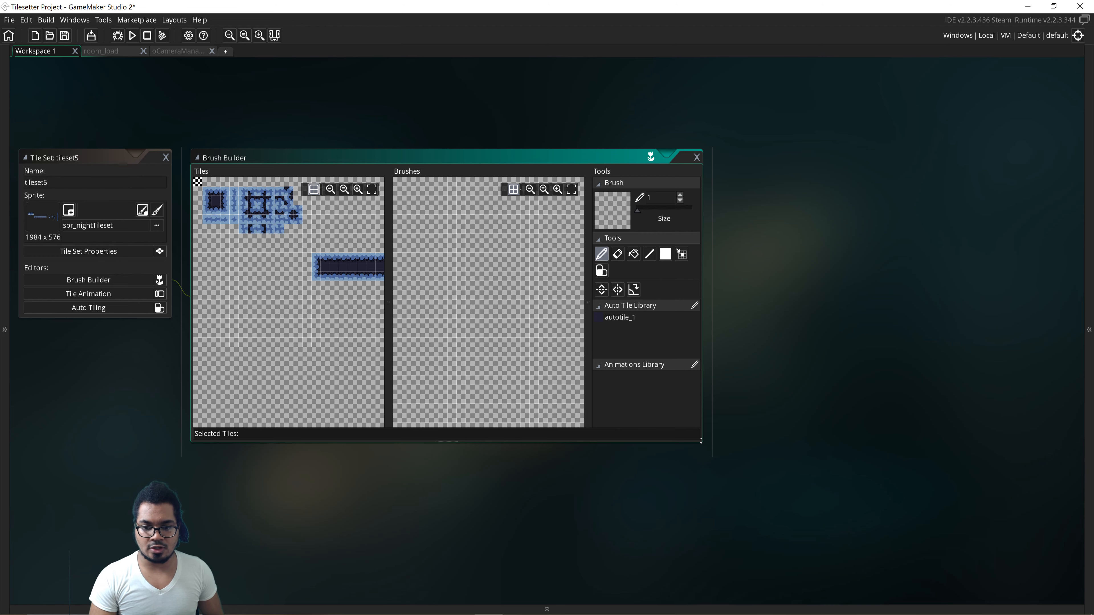
left_click_drag(701, 440, 1084, 536)
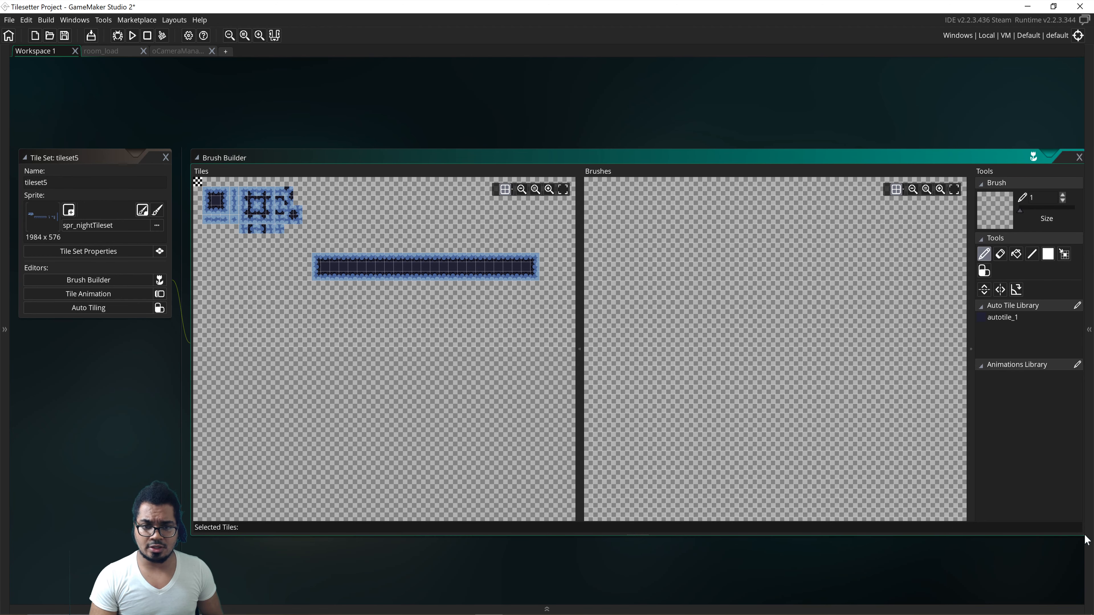
middle_click_drag(486, 327, 394, 374)
scroll(440, 353, "down", 3, "ctrl")
middle_click_drag(366, 340, 396, 334)
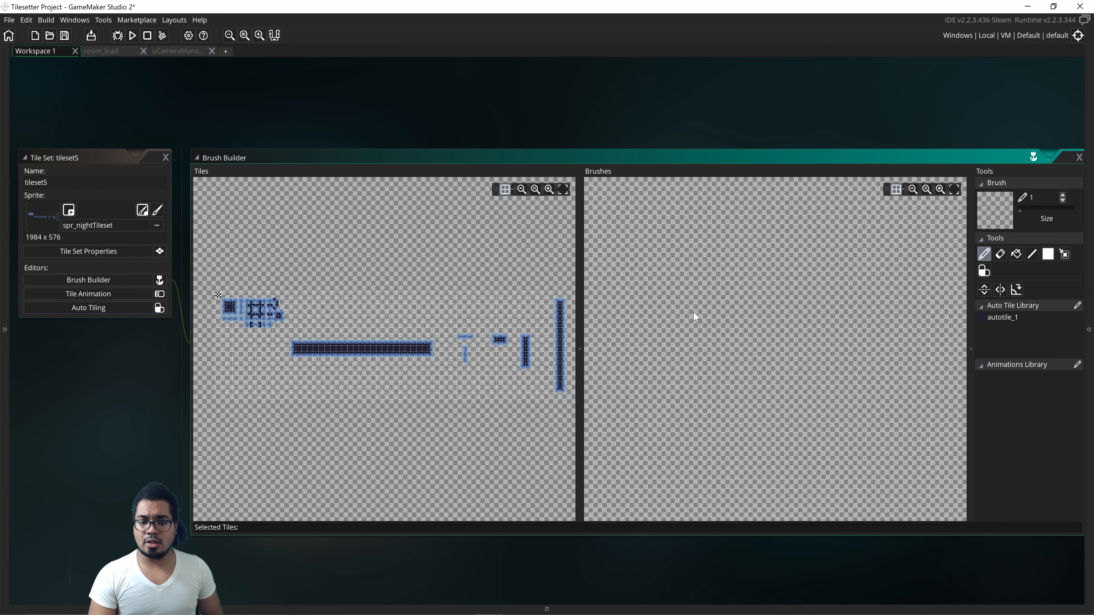
- Fill three rectangles with the plain dark interior tile in the brush area: a wide strip, a tall column and a large block
left_click(231, 310)
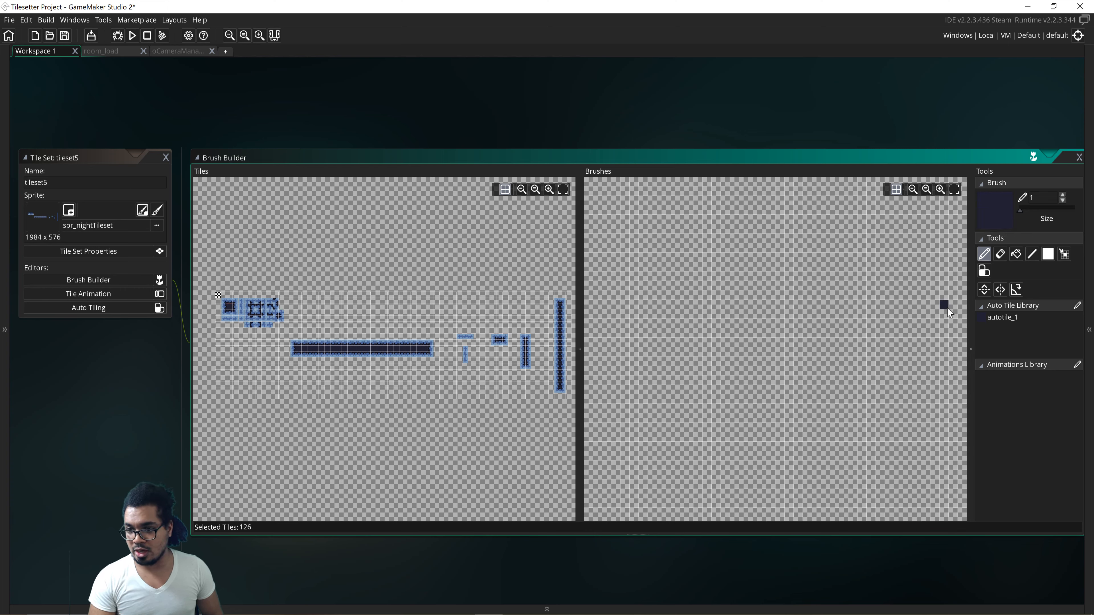
left_click(1048, 254)
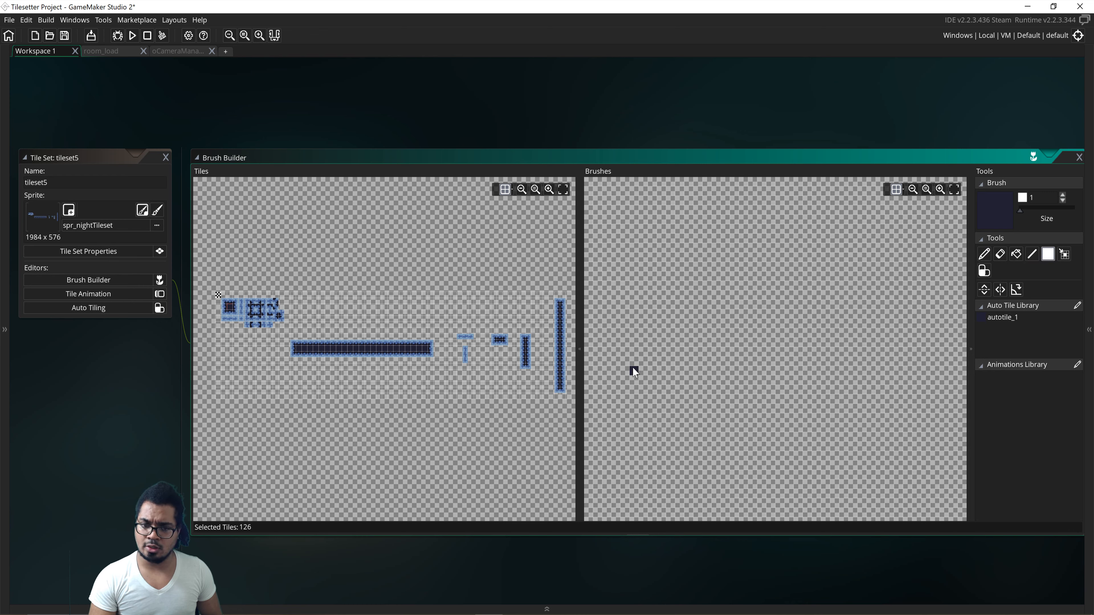
mouse_move(679, 311)
left_mouse_down()
mouse_move(708, 317)
mouse_move(969, 244)
mouse_move(829, 480)
mouse_move(834, 195)
mouse_move(922, 462)
mouse_move(728, 341)
mouse_move(713, 319)
left_mouse_up()
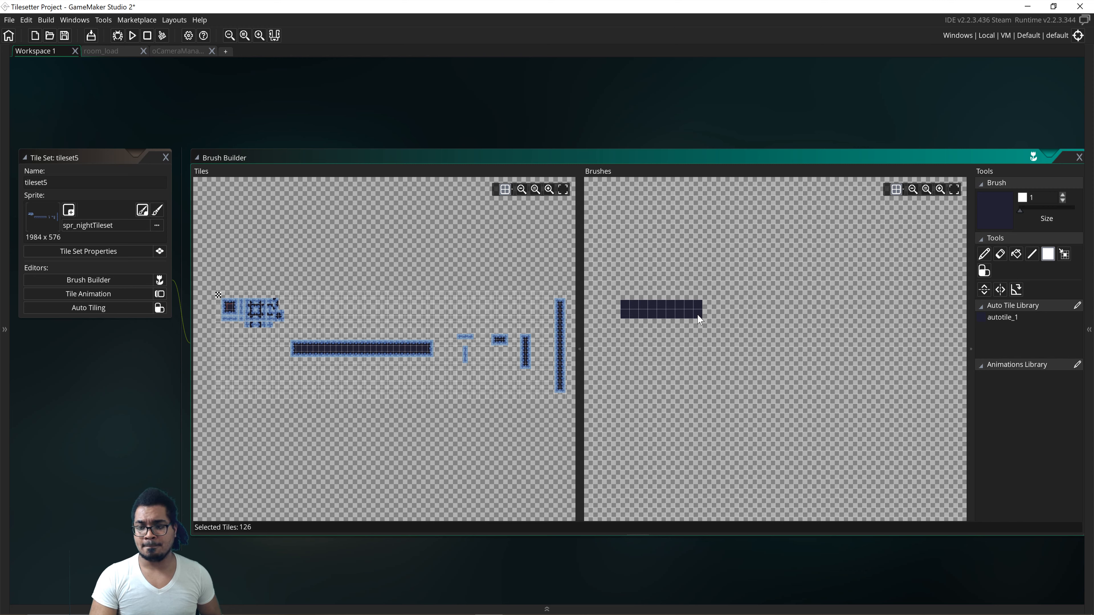
left_click(687, 343)
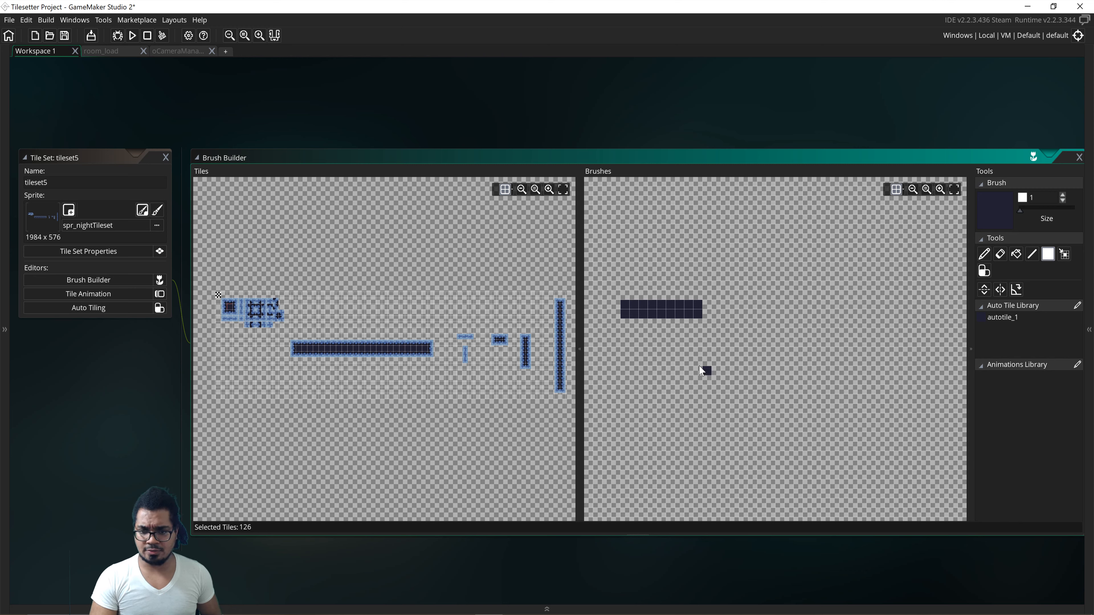
mouse_move(651, 332)
left_mouse_down()
mouse_move(676, 426)
mouse_move(668, 402)
left_mouse_up()
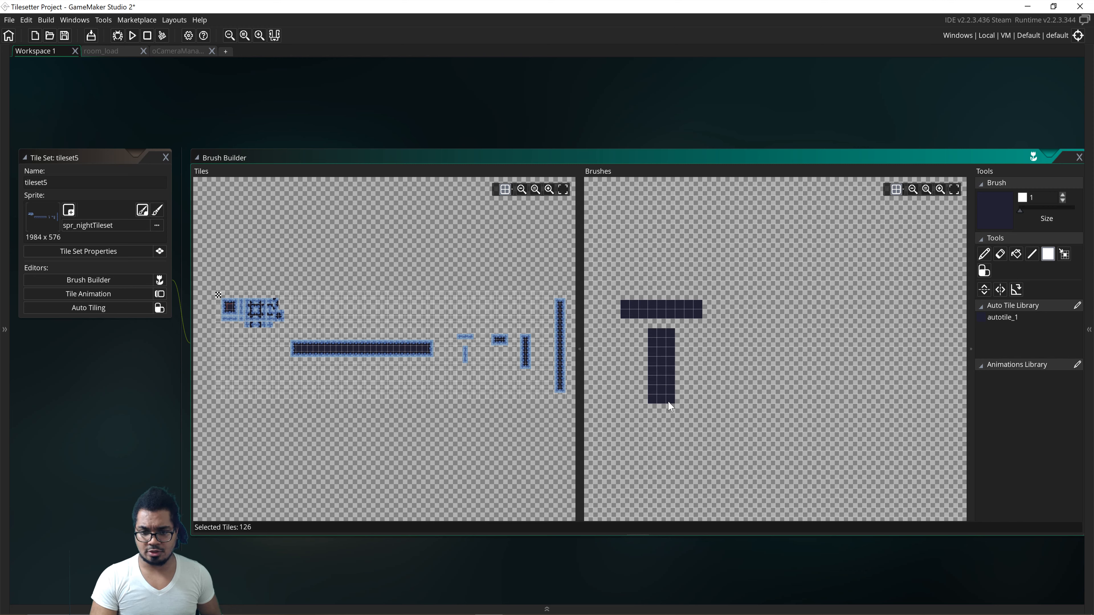
middle_click_drag(737, 278, 709, 256)
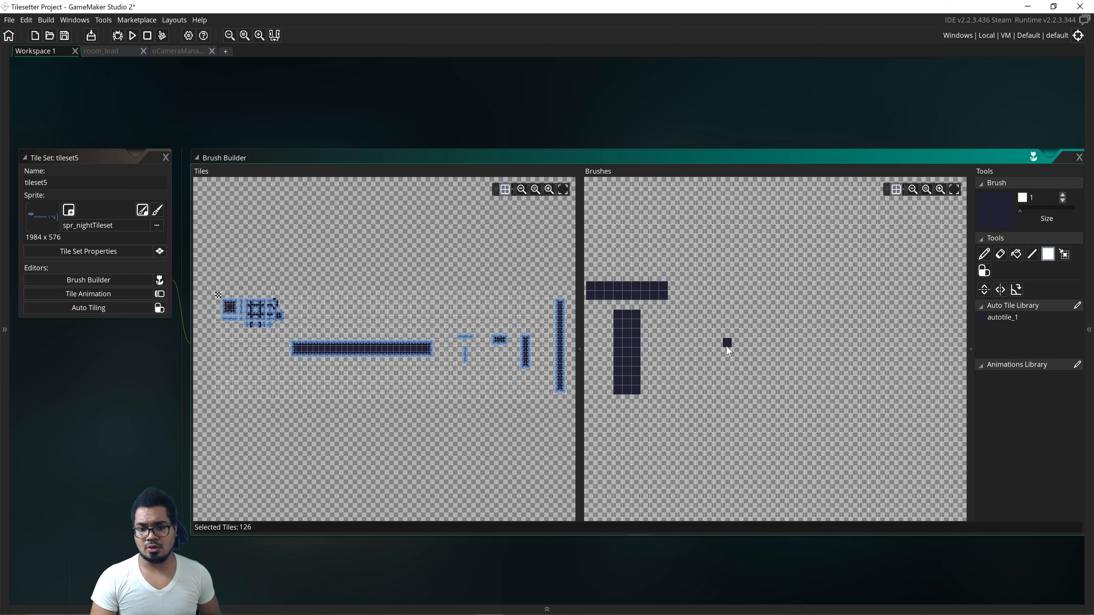
left_click_drag(699, 344, 869, 382)
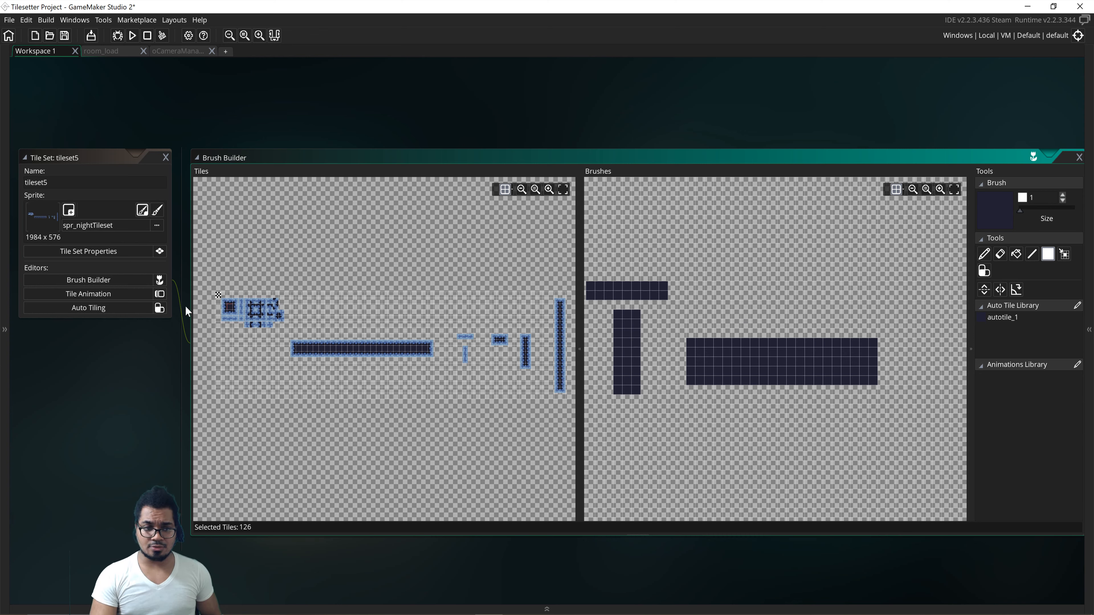
- Try edging the large block by hand with the top-edge tile along its upper side, and undo the added rows
left_click(233, 308)
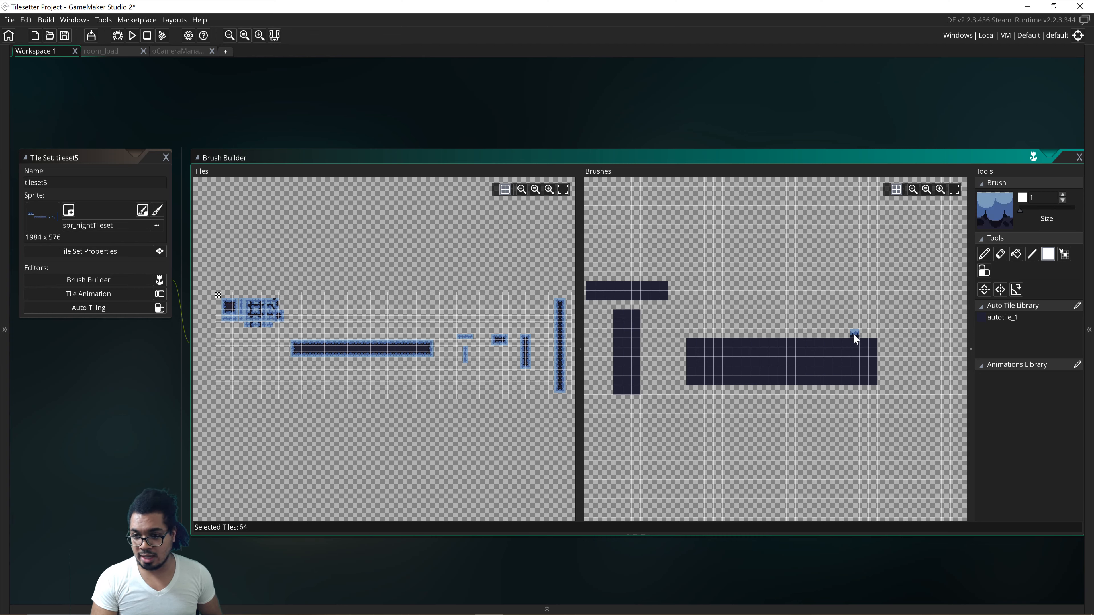
left_click_drag(865, 334, 718, 331)
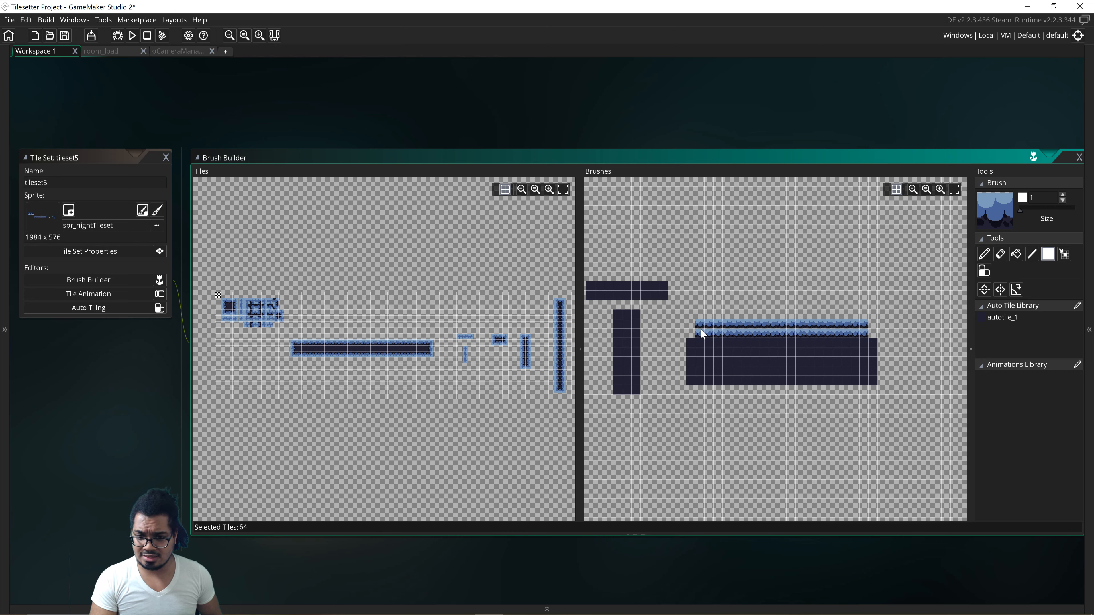
key("ctrl+z")
key("ctrl+z")
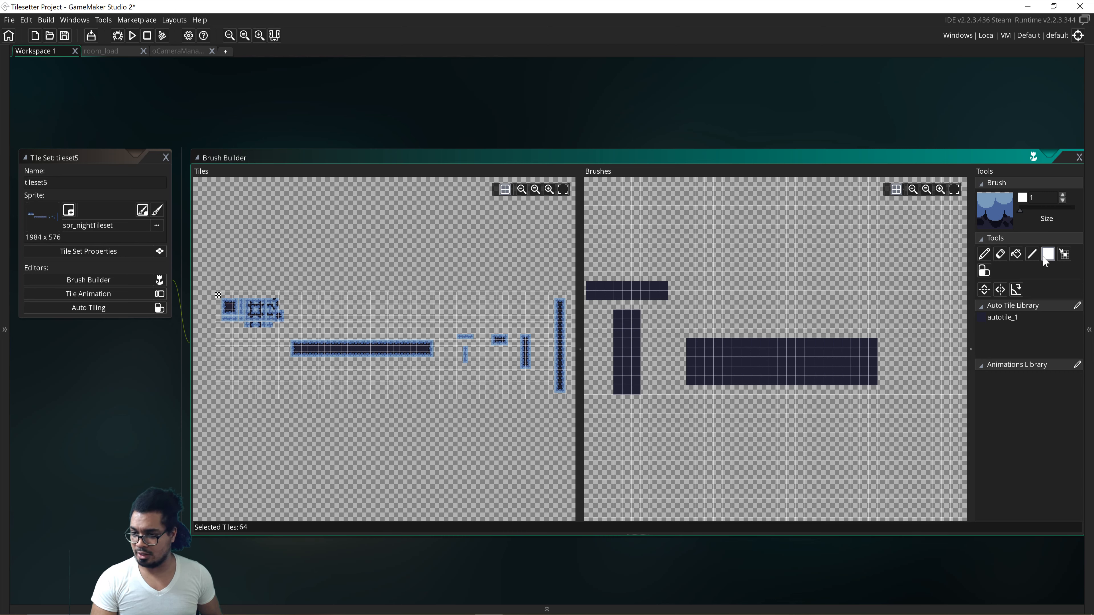
- Try painting the large block and shapes on its upper edge with autotile_1, and undo the painting
left_click(1047, 258)
left_click(984, 270)
left_click(1004, 317)
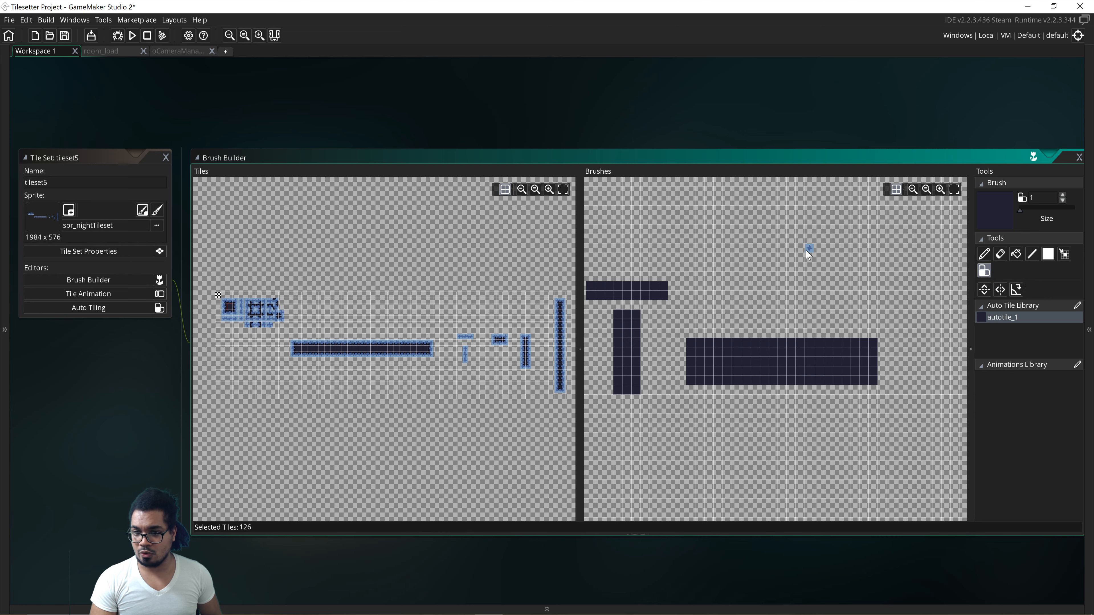
mouse_move(857, 341)
left_mouse_down()
mouse_move(741, 336)
mouse_move(691, 347)
mouse_move(709, 387)
mouse_move(864, 384)
mouse_move(869, 351)
mouse_move(848, 346)
mouse_move(855, 338)
left_mouse_up()
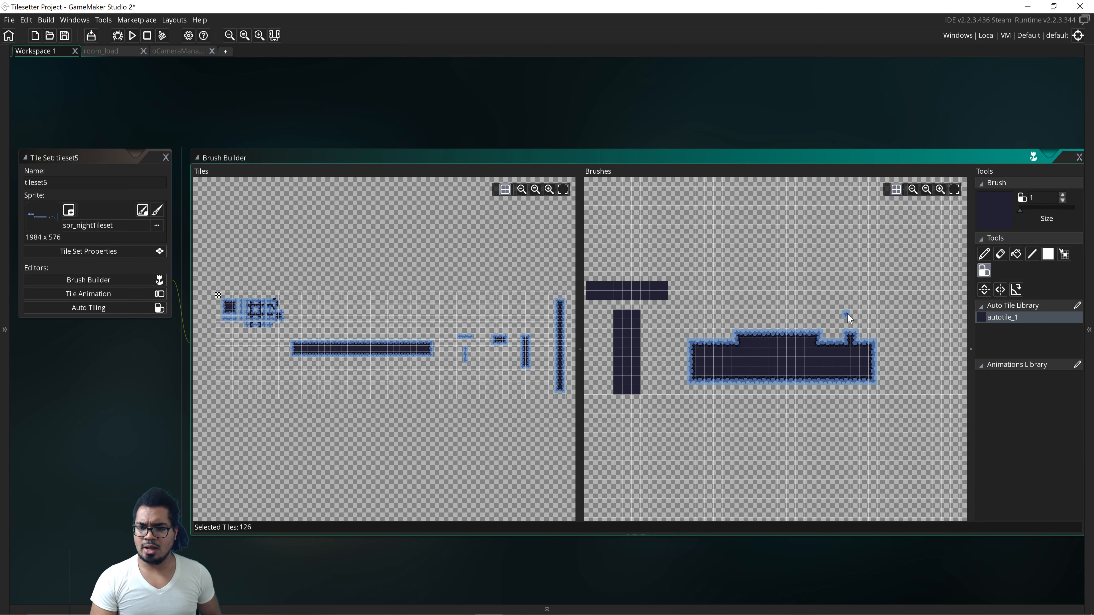
key("ctrl+z")
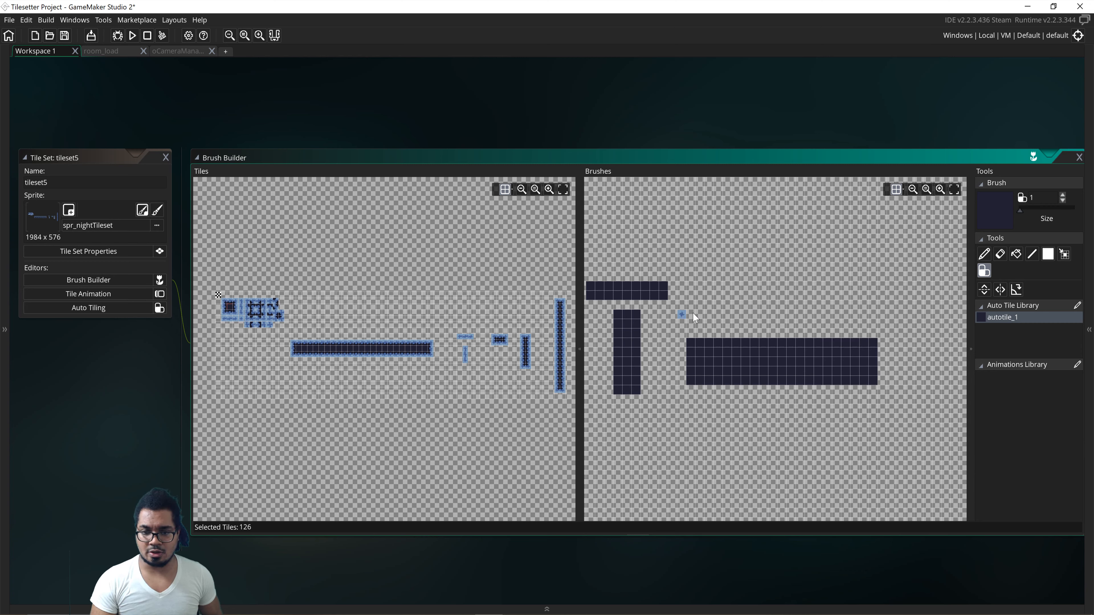
mouse_move(718, 336)
middle_mouse_down()
mouse_move(720, 327)
mouse_move(697, 334)
middle_mouse_up()
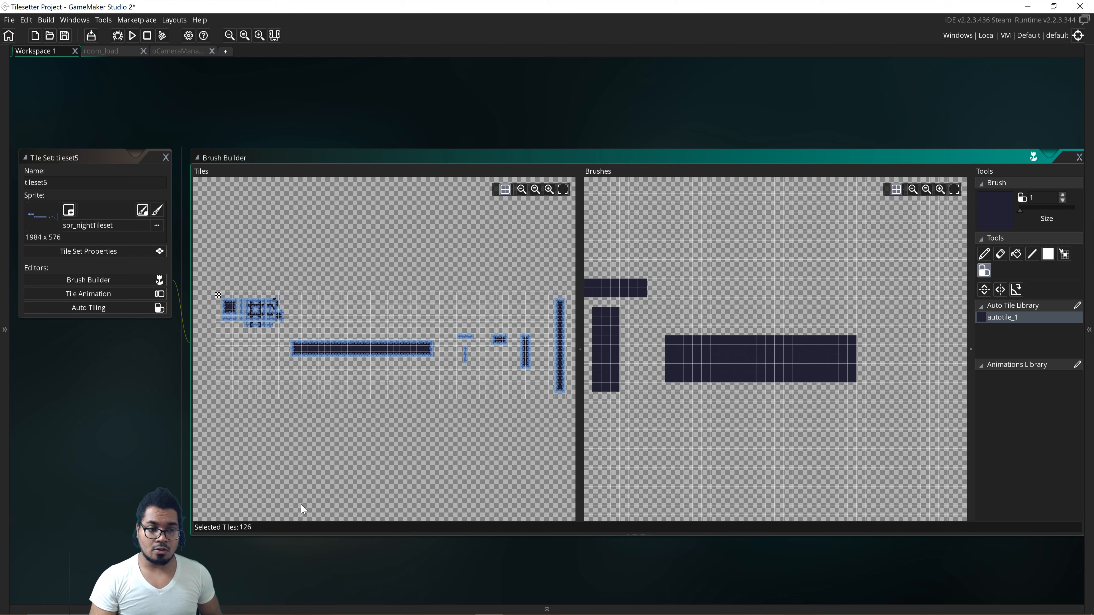
- Stamp the complete bordered strip of 25 by 3 tiles from the tileset below the large block
key("s")
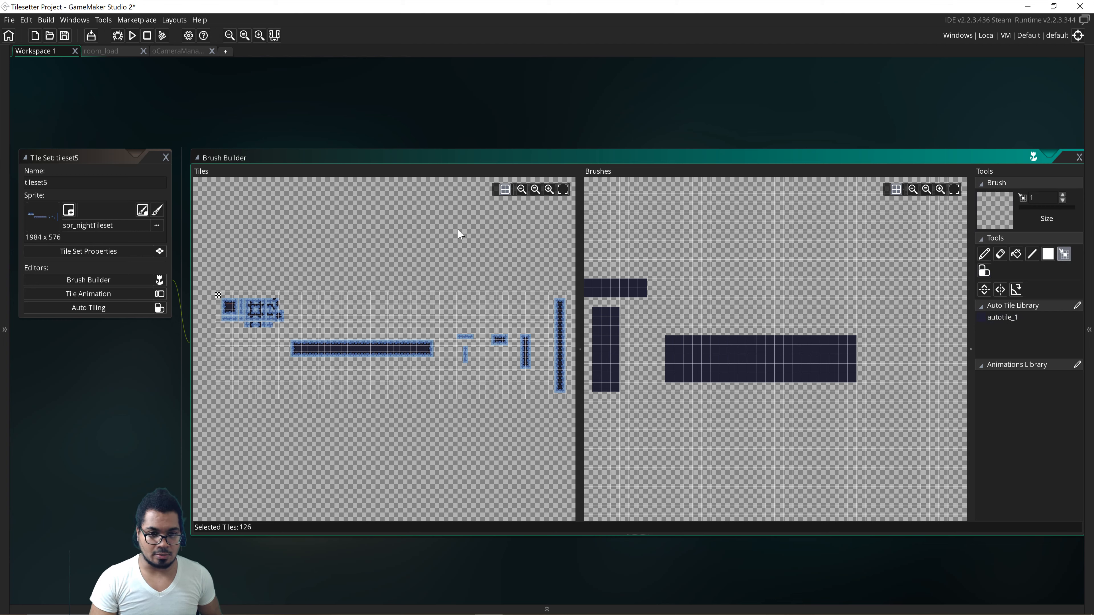
key("d")
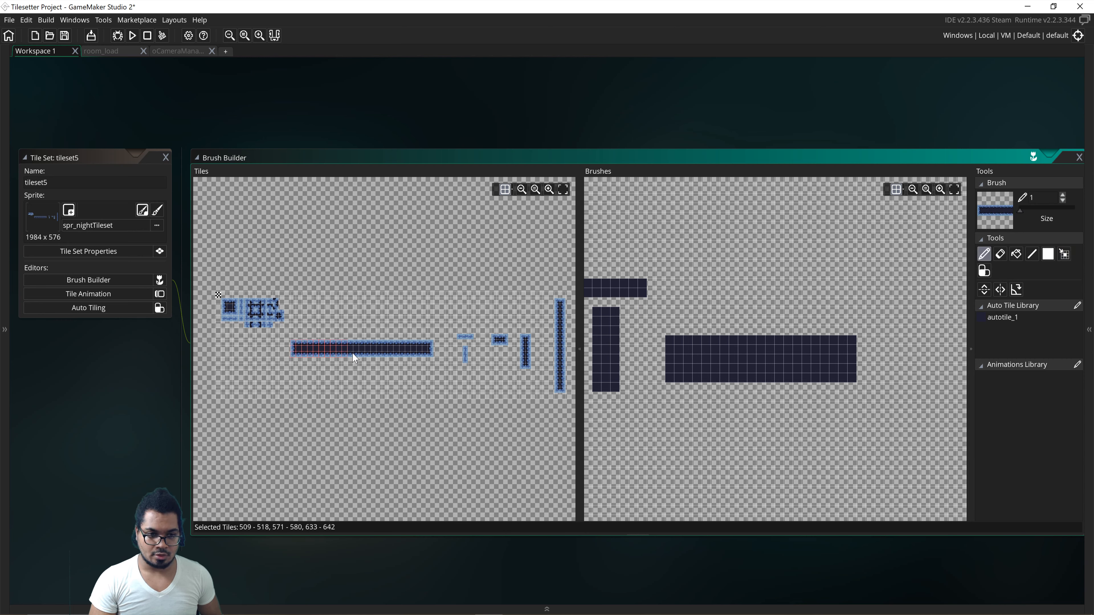
mouse_move(296, 347)
left_mouse_down()
mouse_move(310, 356)
mouse_move(412, 353)
left_mouse_up()
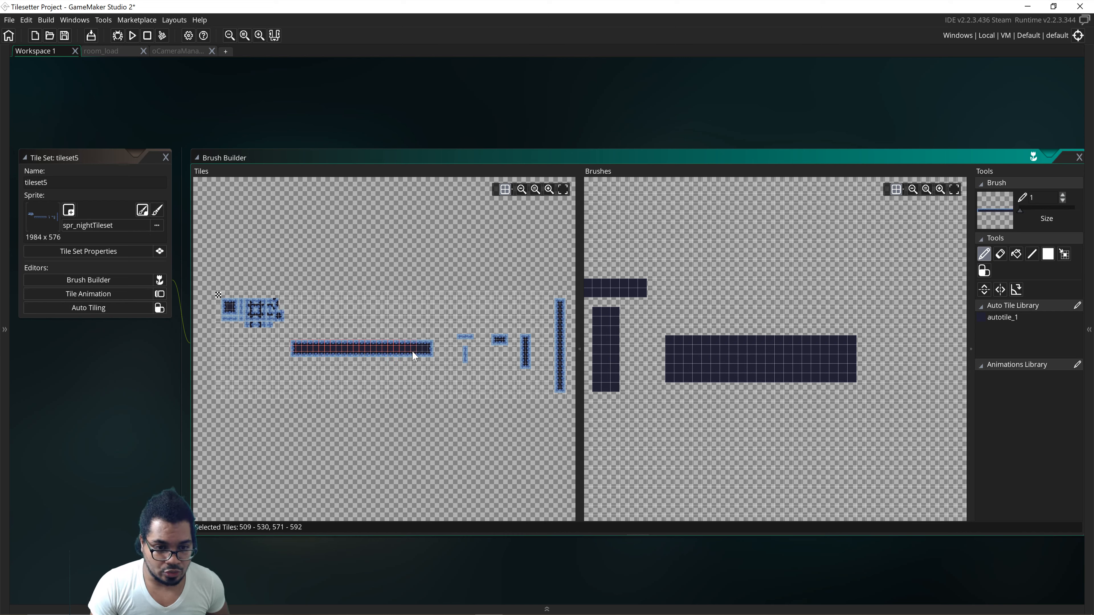
scroll(335, 351, "up", 3)
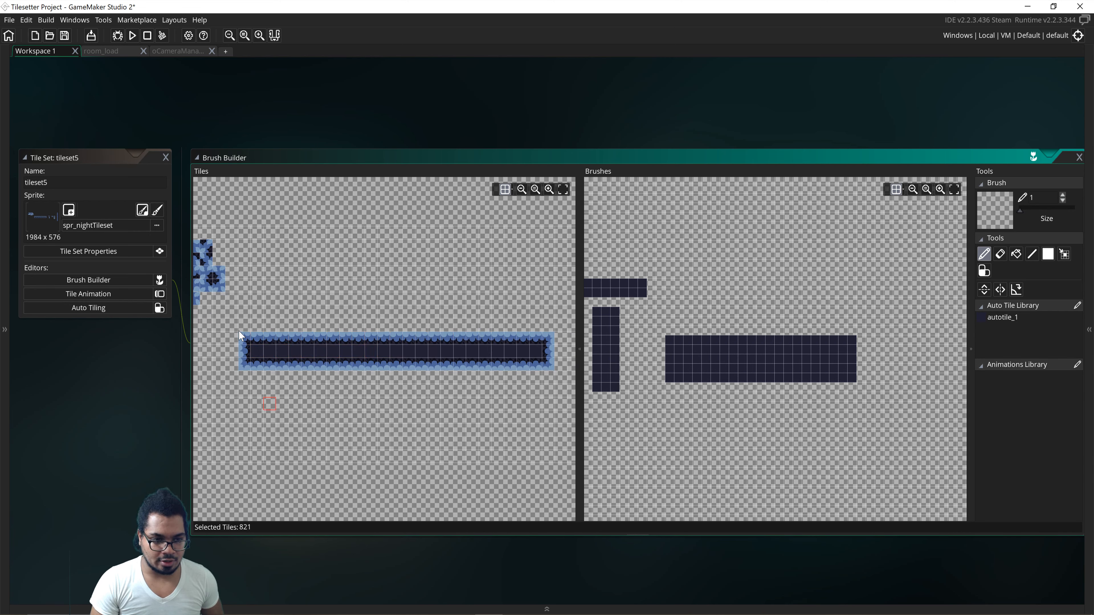
mouse_move(243, 338)
left_mouse_down()
mouse_move(530, 359)
mouse_move(554, 372)
left_mouse_up()
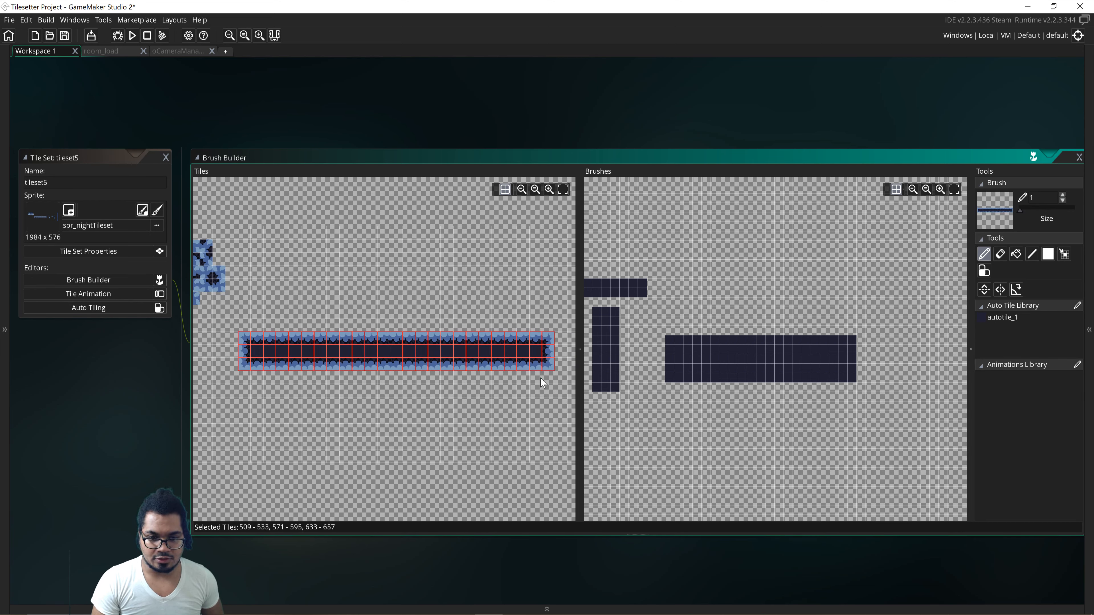
middle_click_drag(544, 383, 416, 378)
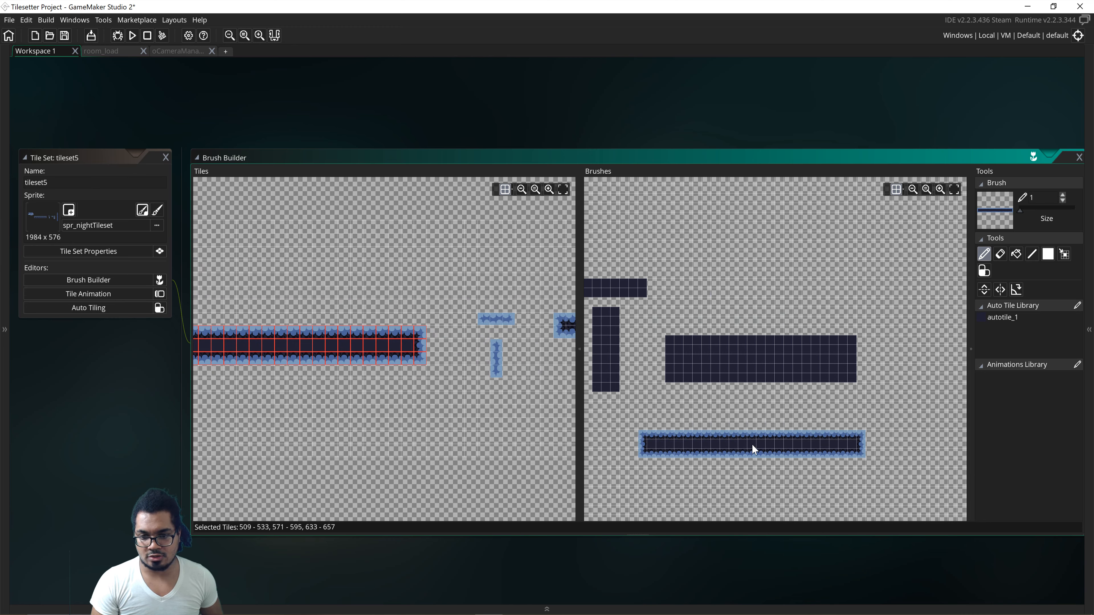
left_click(703, 439)
scroll(688, 376, "down", 1)
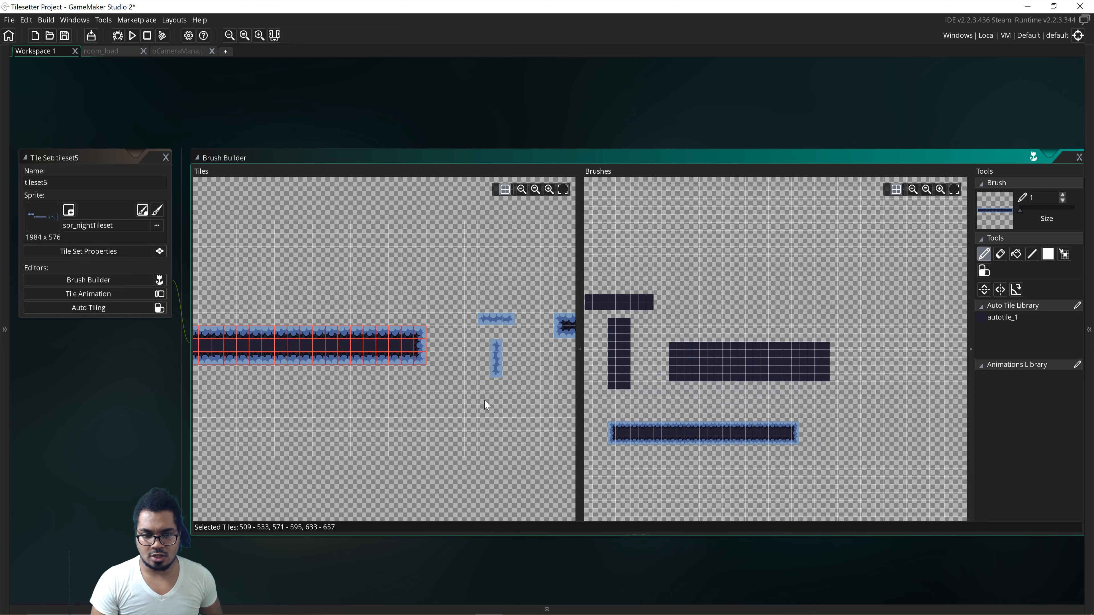
- Try using the tileset's small strips, small block and two columns together as one brush over the brush area
middle_click_drag(475, 374, 421, 378)
middle_click_drag(464, 345, 354, 318)
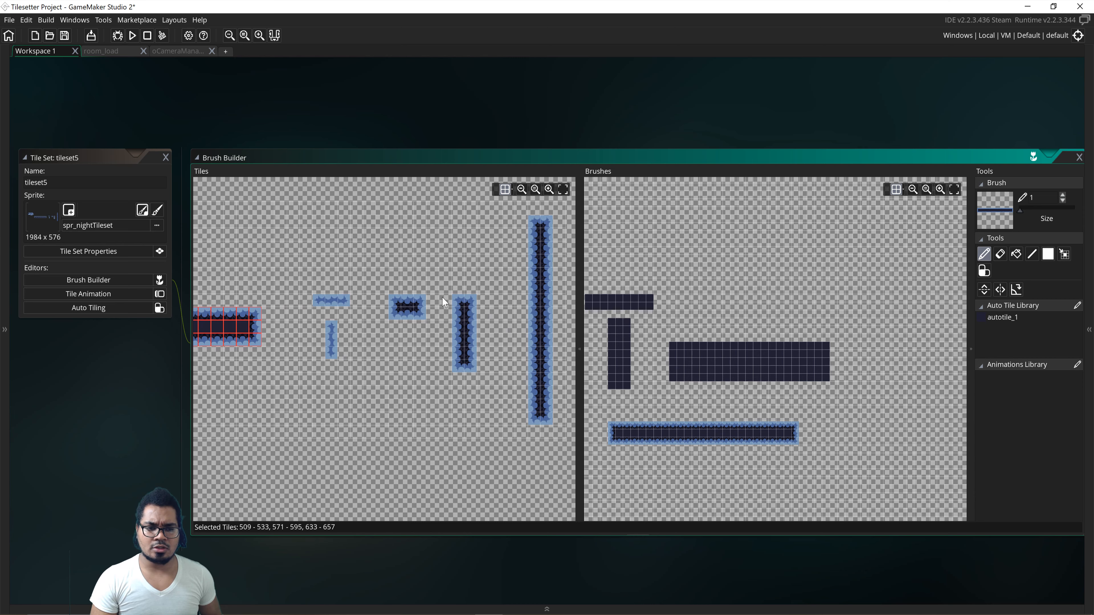
scroll(442, 297, "down", 2)
left_click(364, 254)
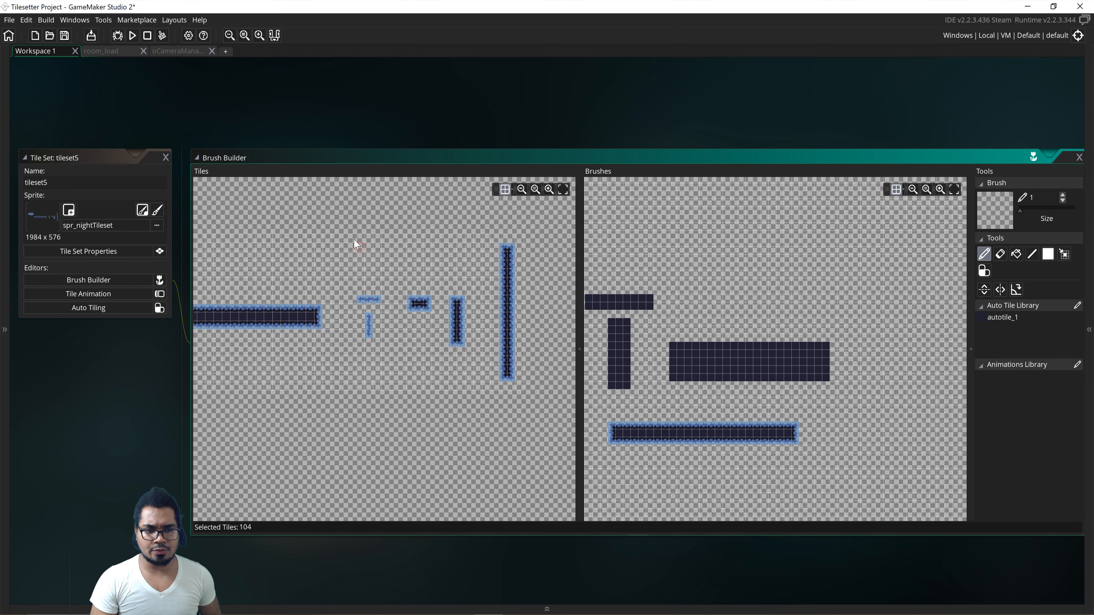
left_click_drag(354, 241, 537, 396)
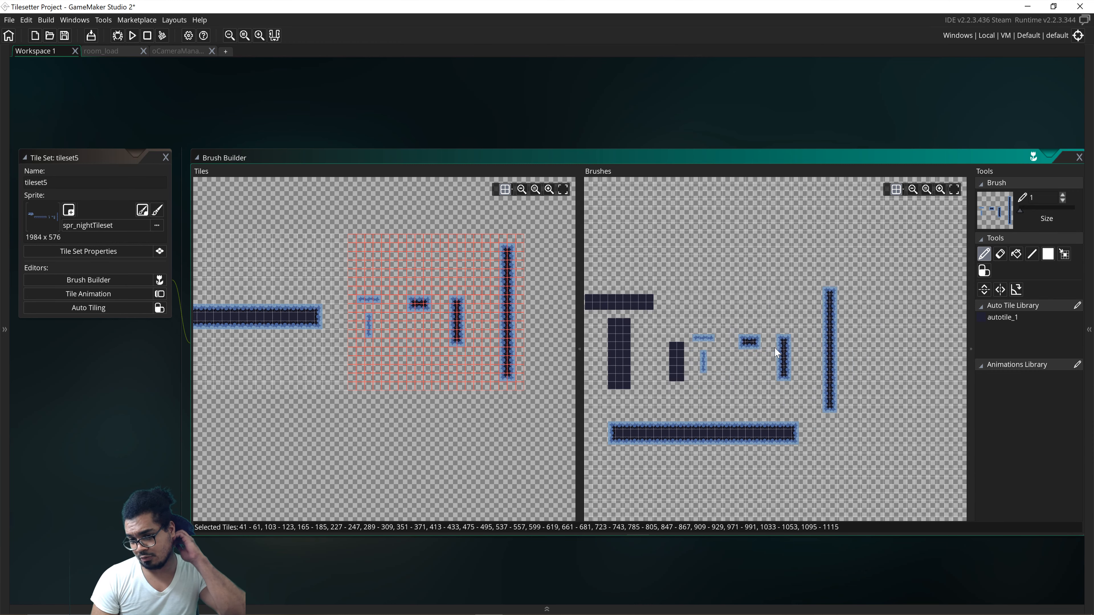
left_click(740, 375)
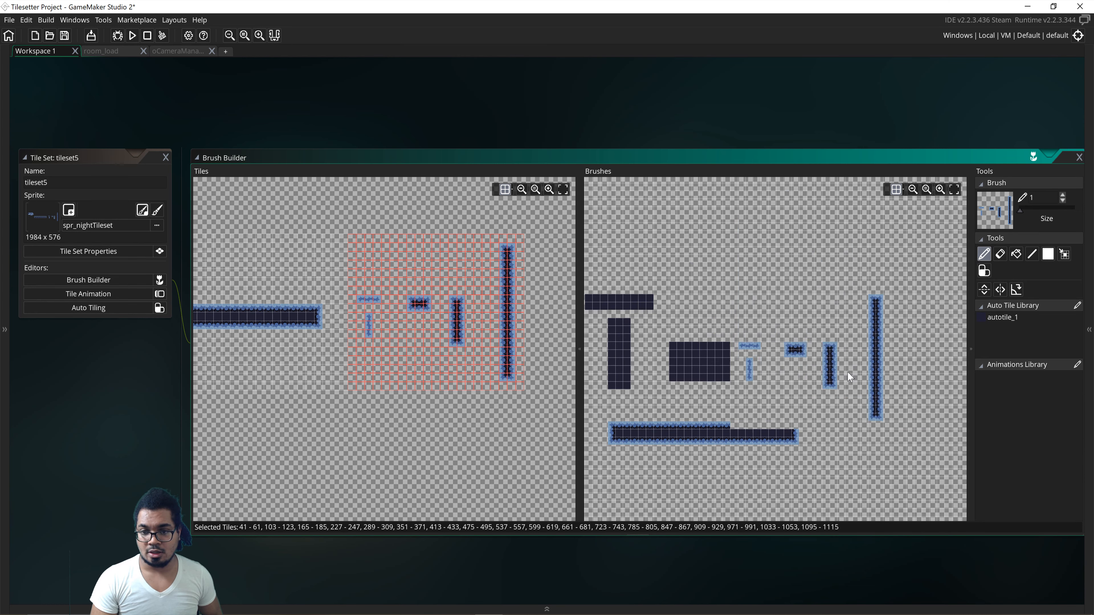
left_click(328, 301)
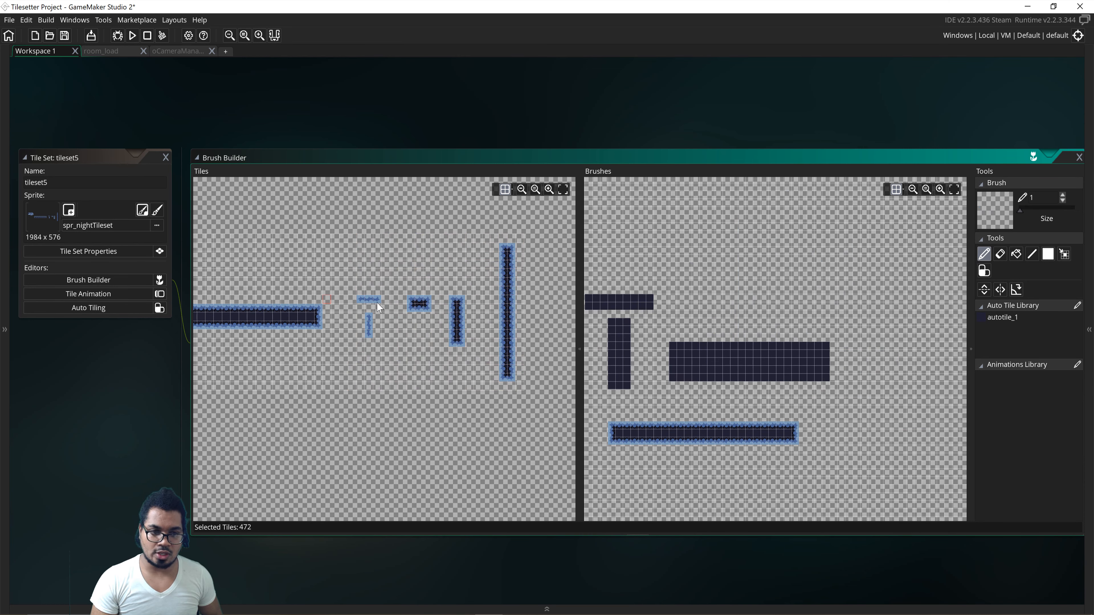
- Stamp the horizontal and the vertical three-tile strips next to each other above the large block
scroll(368, 304, "up", 4, "ctrl")
left_click_drag(340, 301, 384, 308)
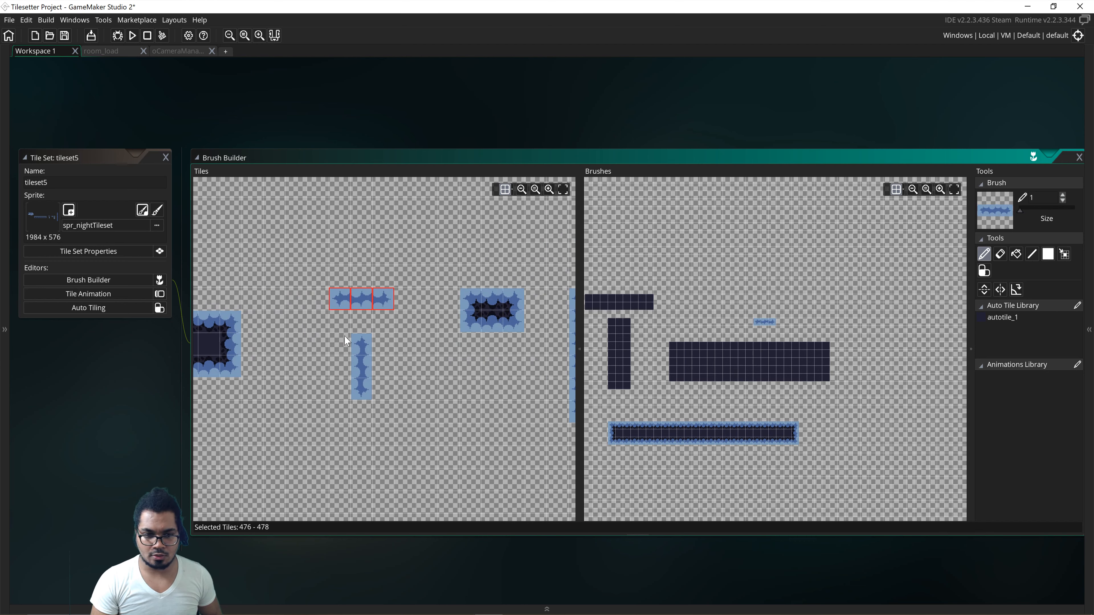
left_click_drag(363, 344, 369, 393)
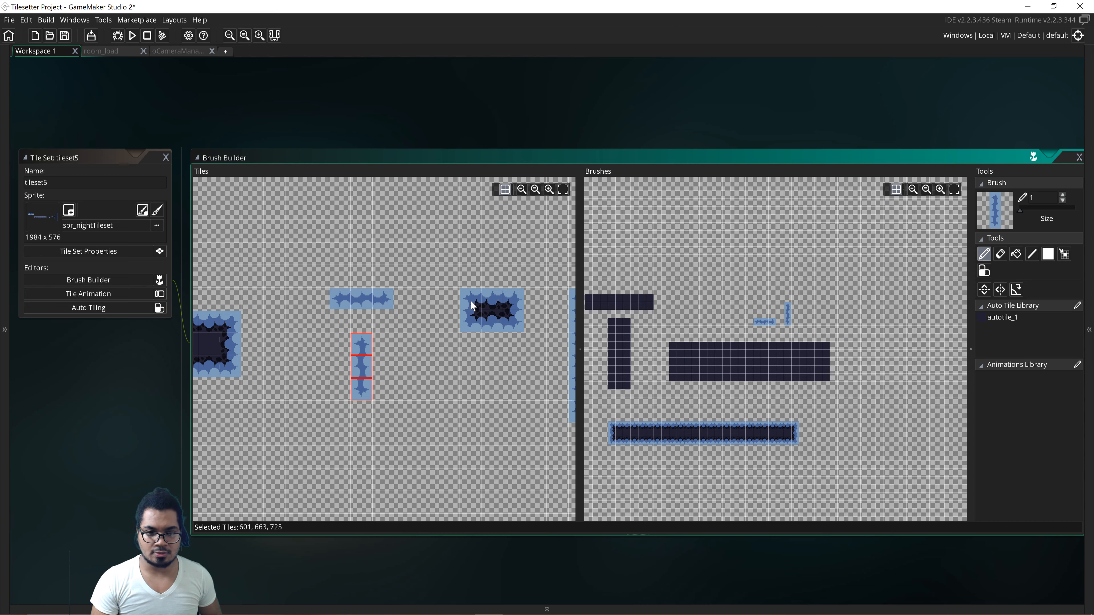
- Stamp the bordered block of 3 by 2 tiles above the large block's left end
left_click_drag(473, 305, 511, 323)
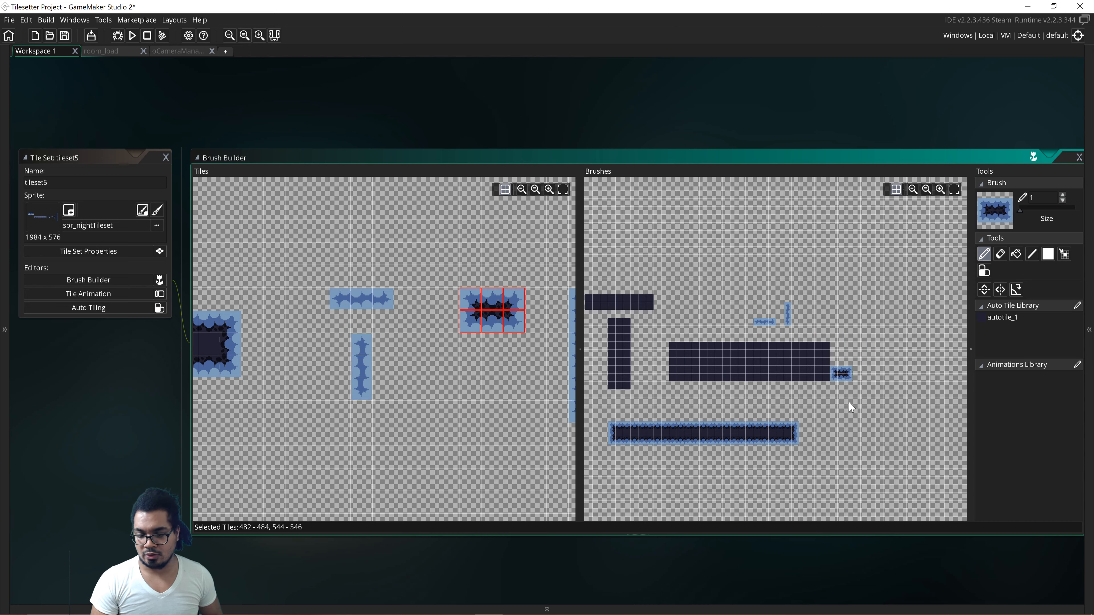
middle_click_drag(849, 405, 785, 375)
middle_click_drag(758, 333, 846, 387)
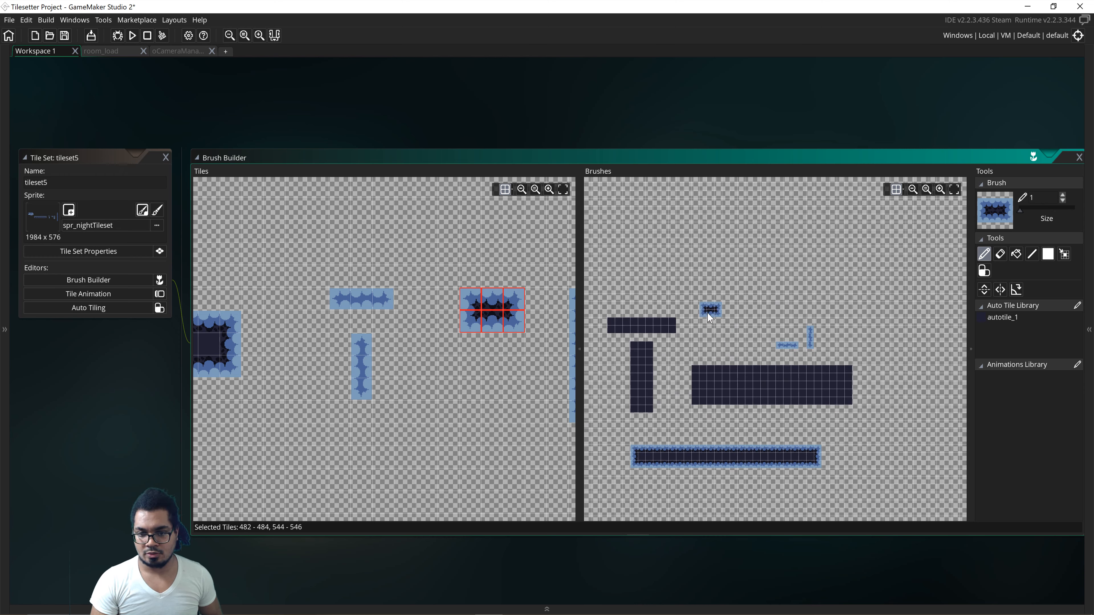
left_click(708, 315)
- Stamp the bordered column of 2 by 6 tiles just right of the large block
middle_click_drag(478, 332, 372, 335)
left_click_drag(469, 302, 491, 420)
left_click(886, 381)
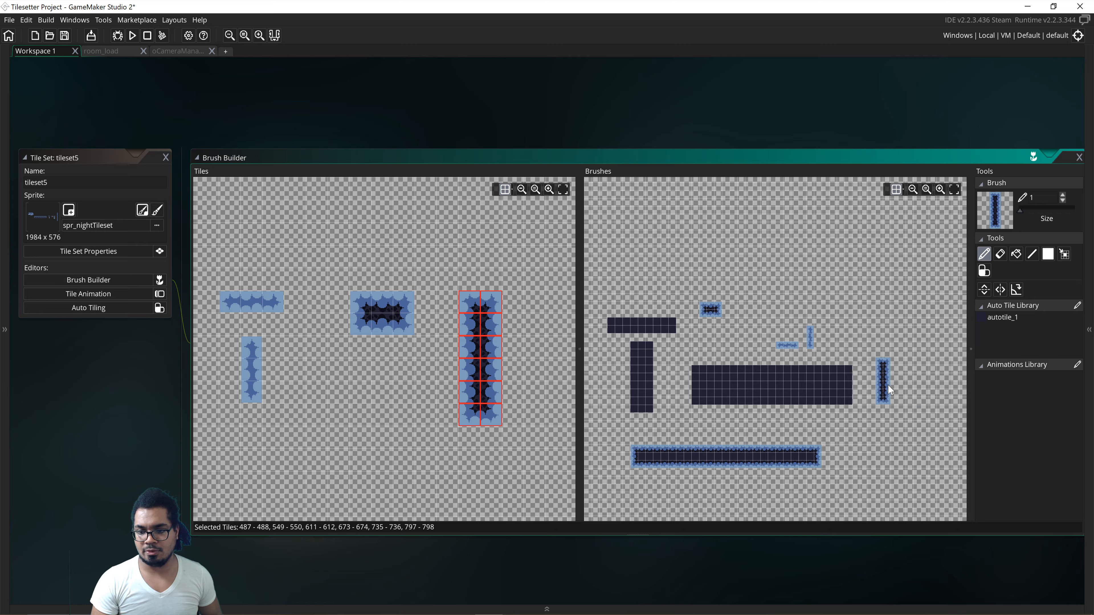
scroll(793, 370, "down", 3)
scroll(794, 370, "up", 4)
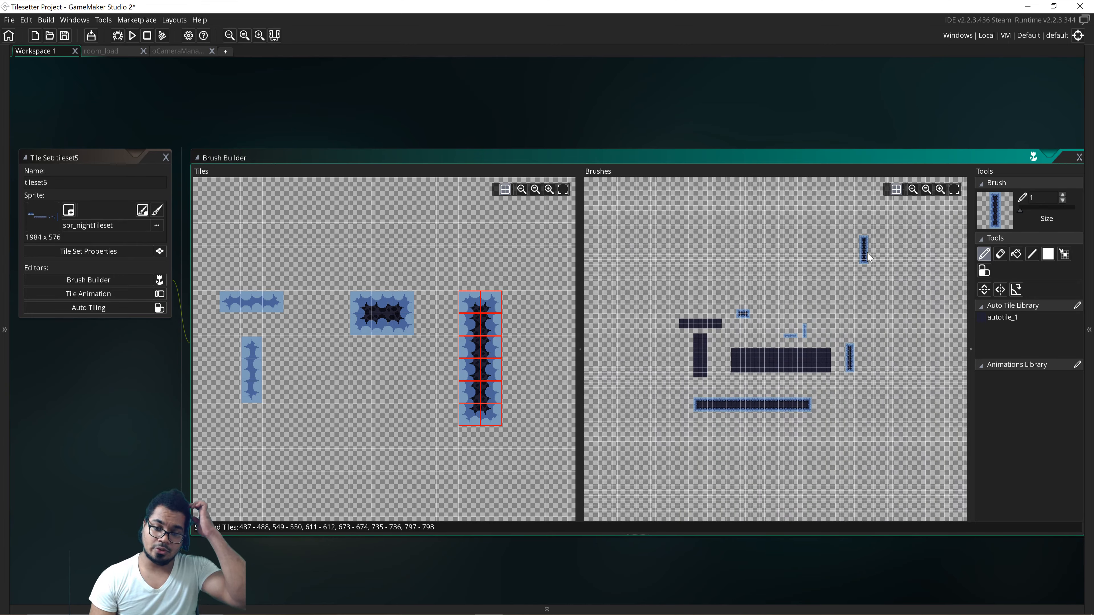
- Close the Brush Builder for tileset5
left_click(1086, 161)
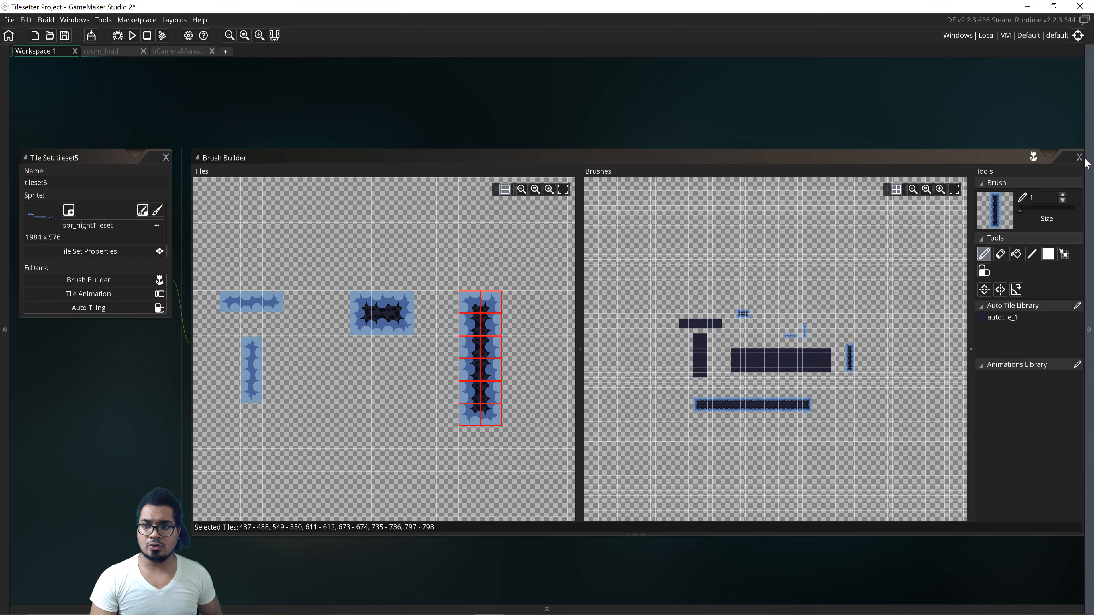
left_click(1088, 147)
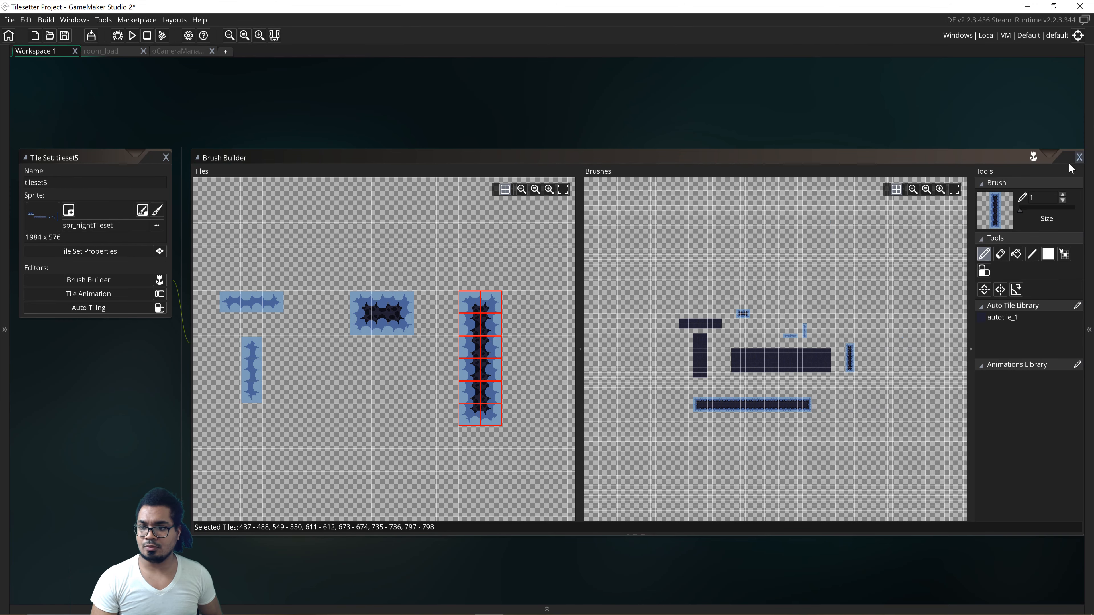
left_click(1078, 158)
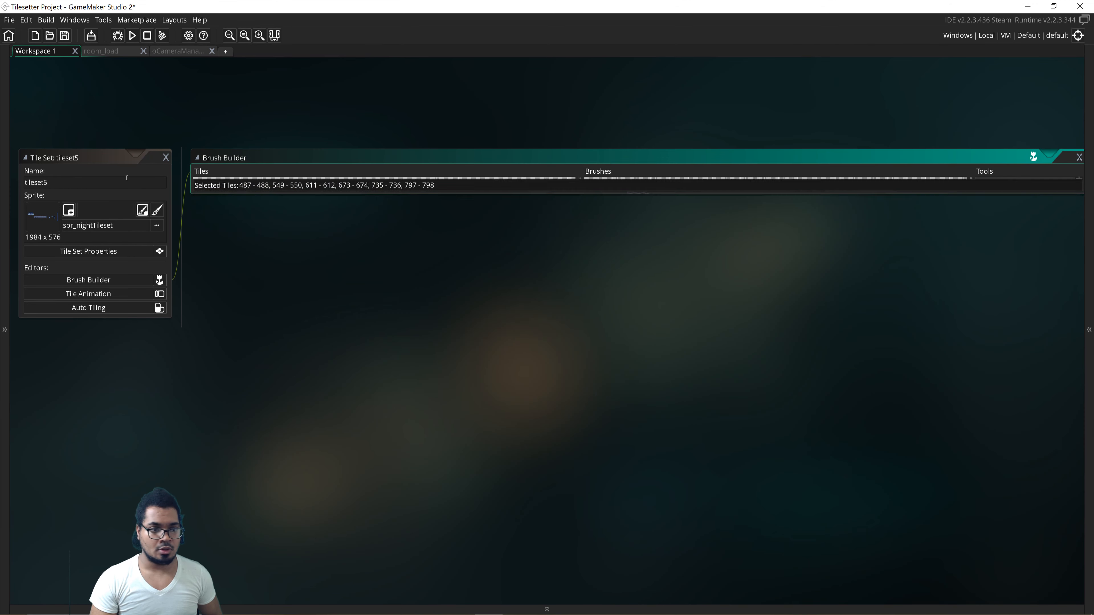
- Close the tileset5 editor and create a new room in the Rooms group of the project resources
left_click(166, 157)
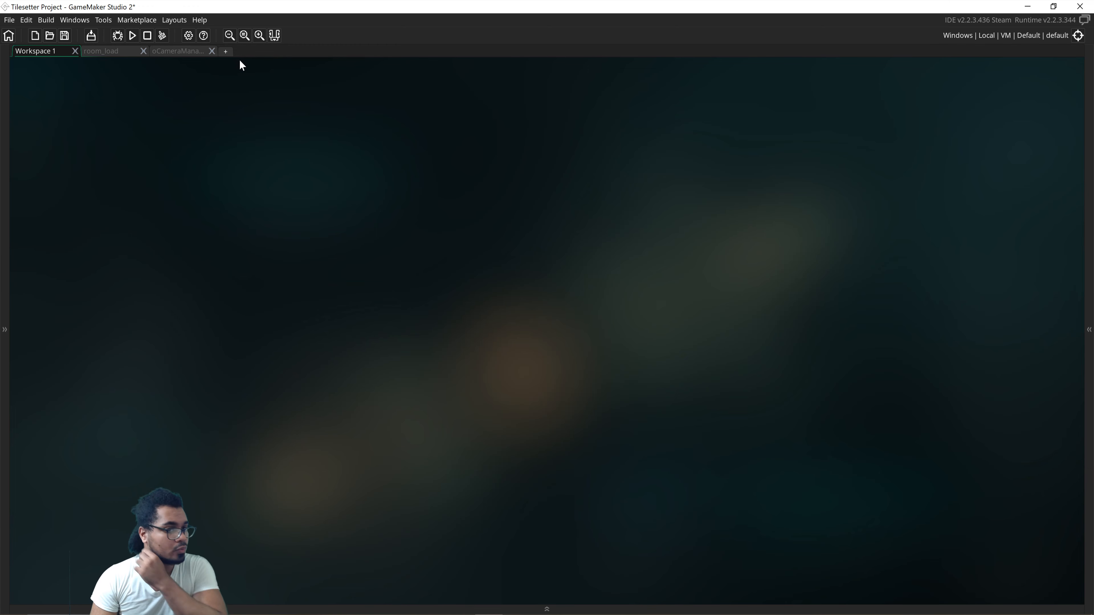
left_click(1089, 388)
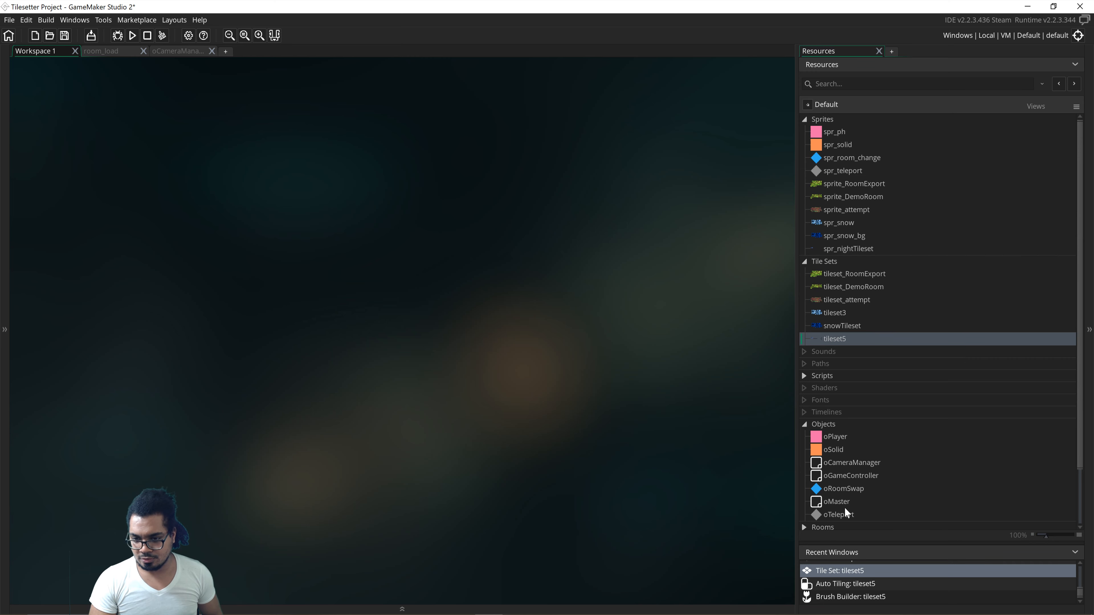
left_click(840, 464)
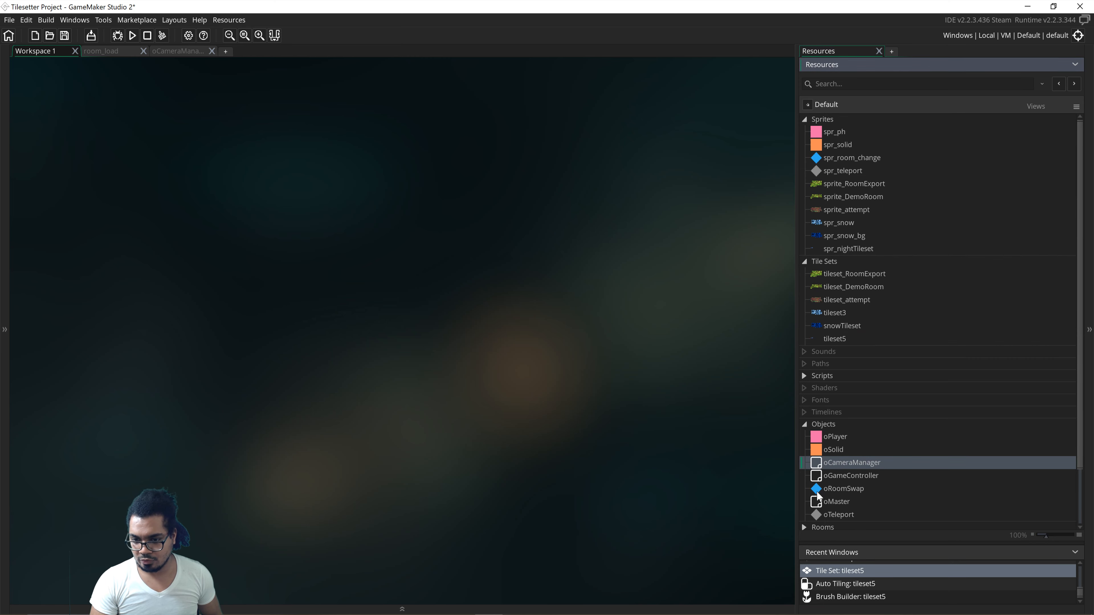
left_click_drag(1080, 371, 1076, 435)
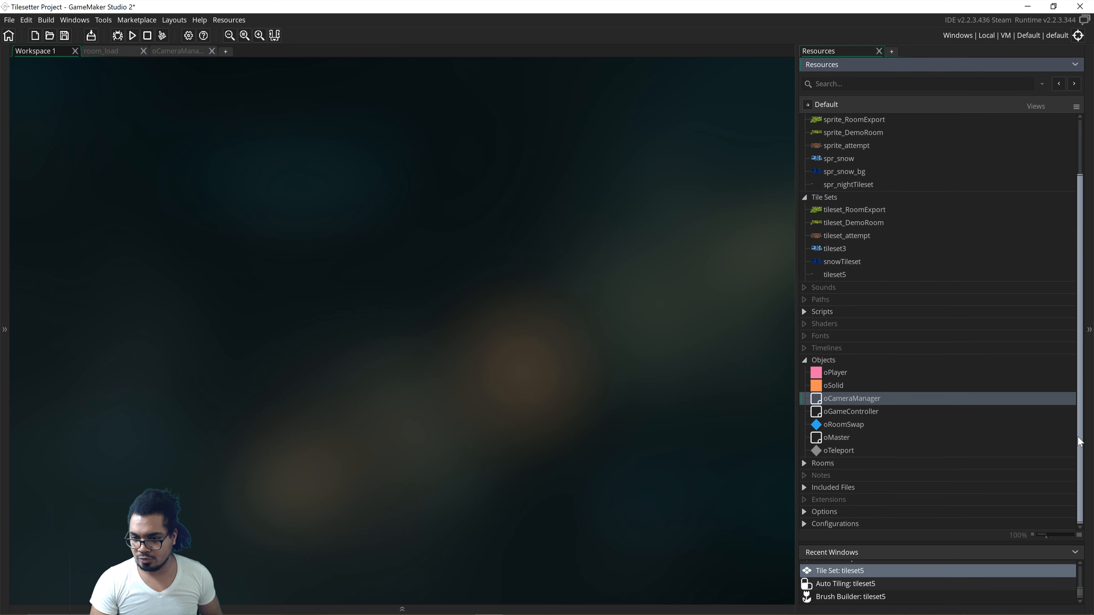
left_click(805, 463)
left_click(819, 463)
right_click(819, 463)
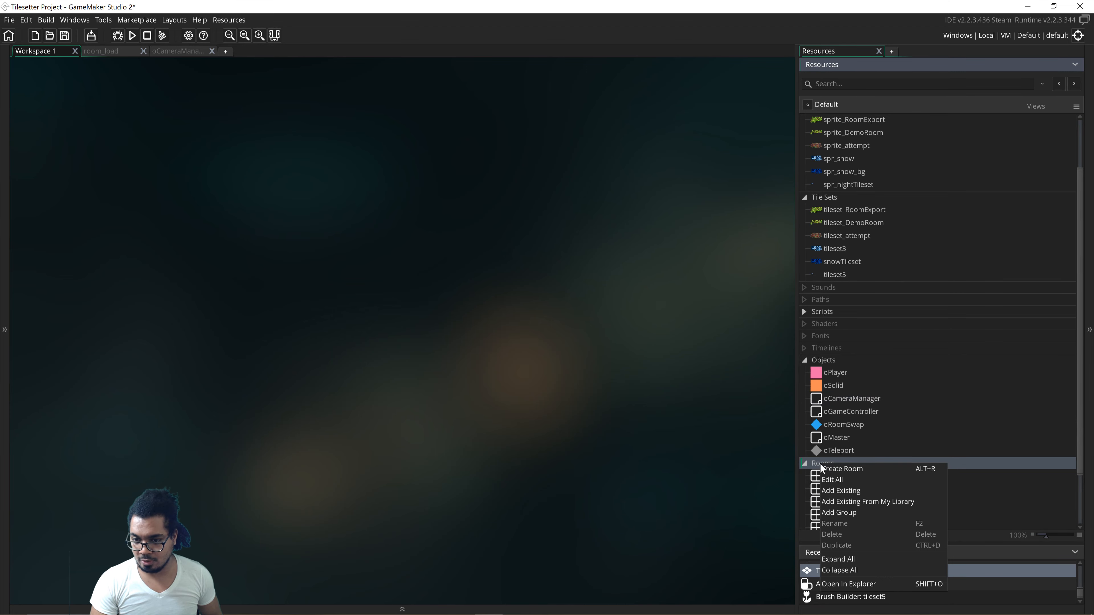
left_click(867, 466)
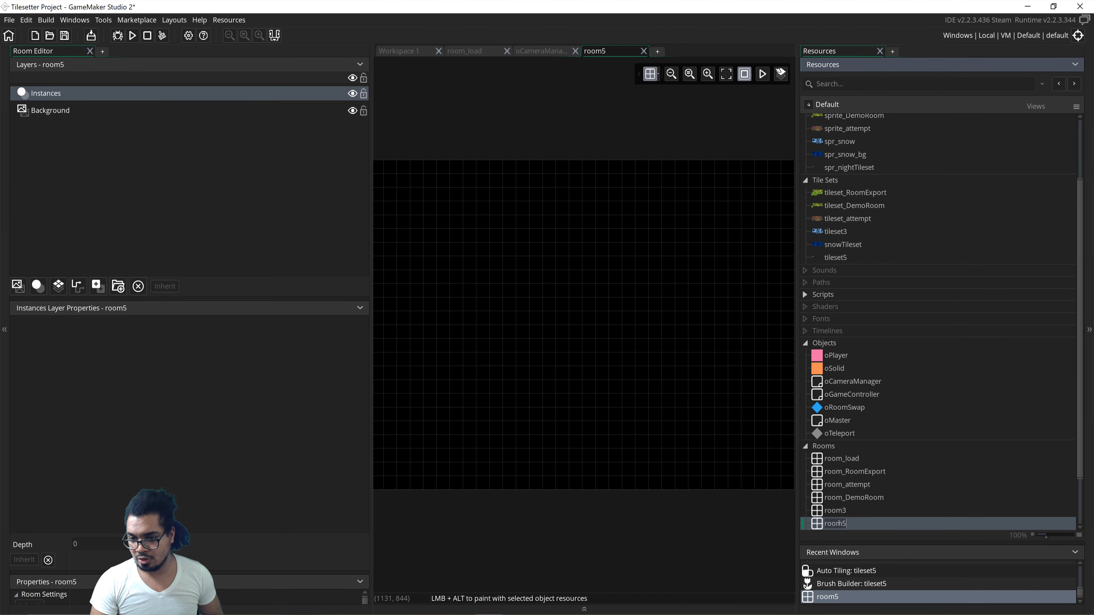
- Open room3 in the room editor and return to room5
left_click(835, 511)
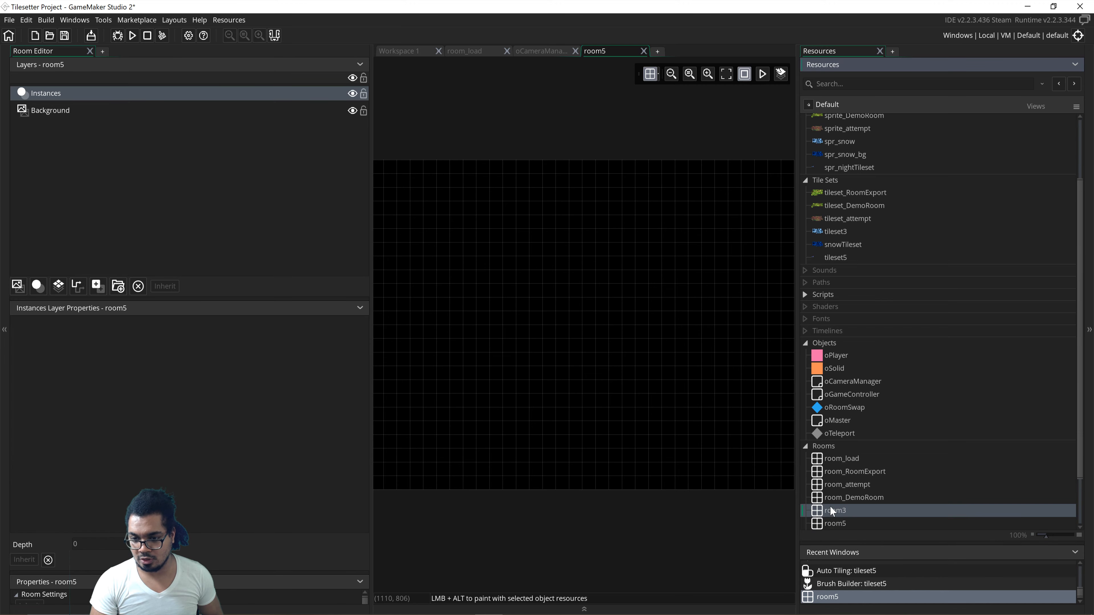
double_click(832, 510)
double_click(831, 523)
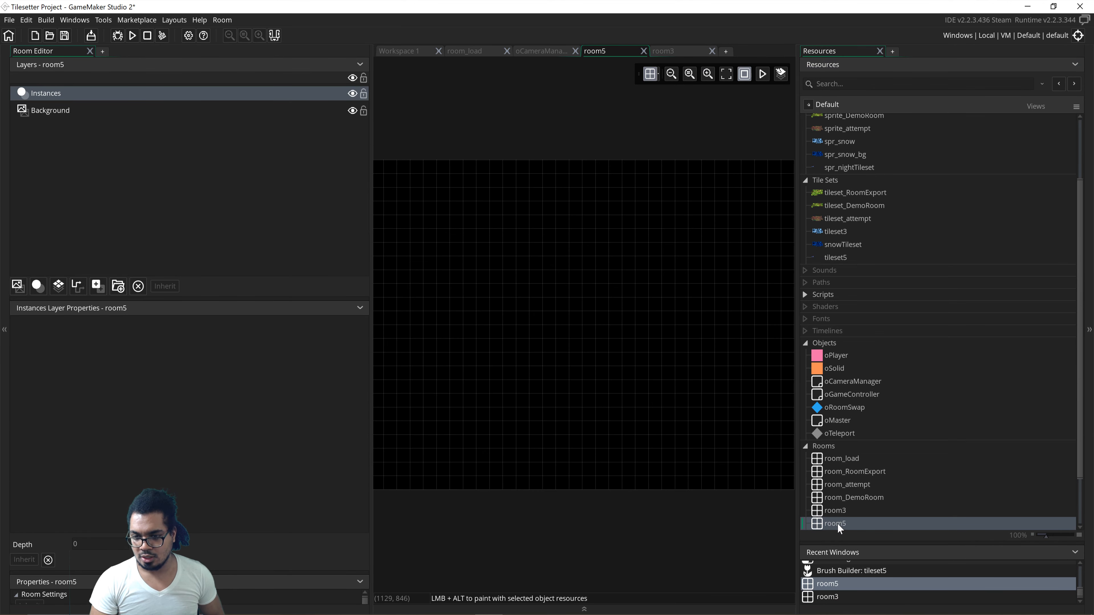
left_click(838, 523)
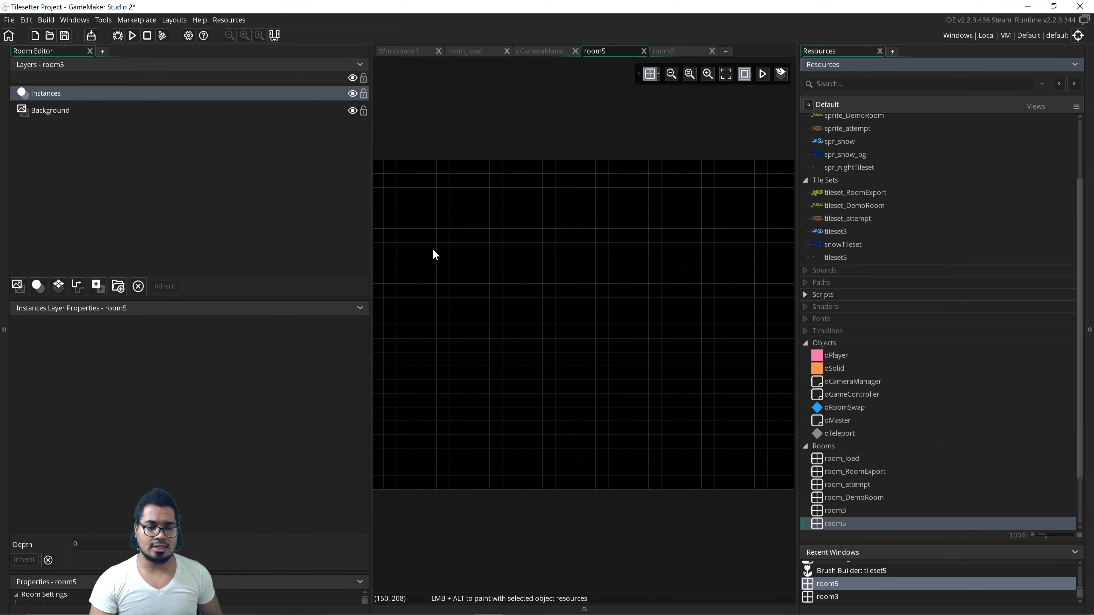
- Add a tile layer to room5 and an instance layer above it named solids
scroll(532, 274, "down", 3)
mouse_move(521, 272)
middle_mouse_down()
mouse_move(532, 273)
mouse_move(506, 272)
mouse_move(531, 270)
middle_mouse_up()
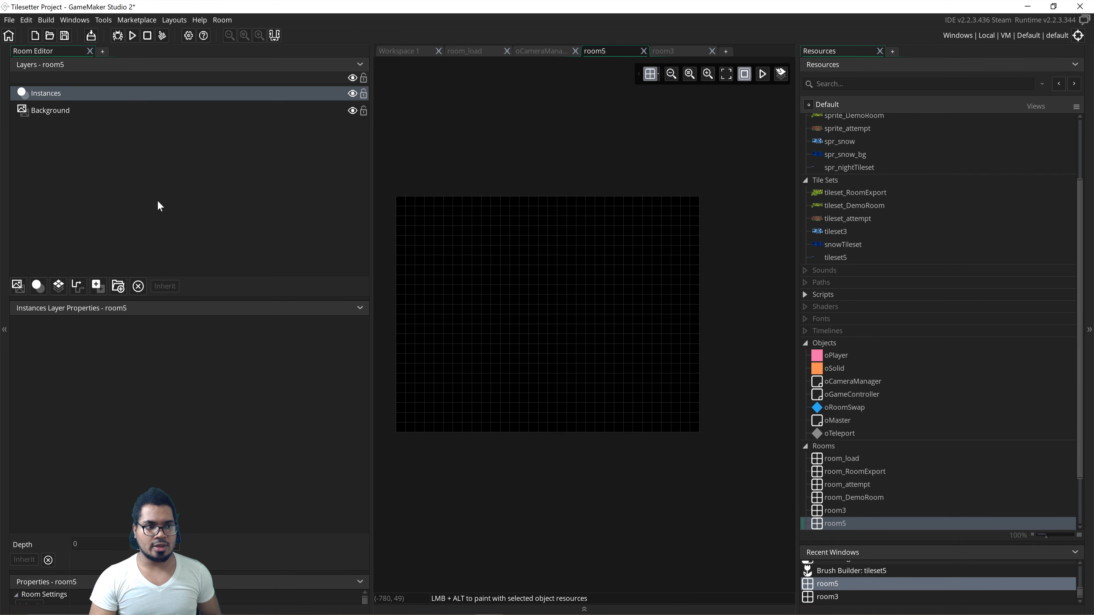
left_click(59, 286)
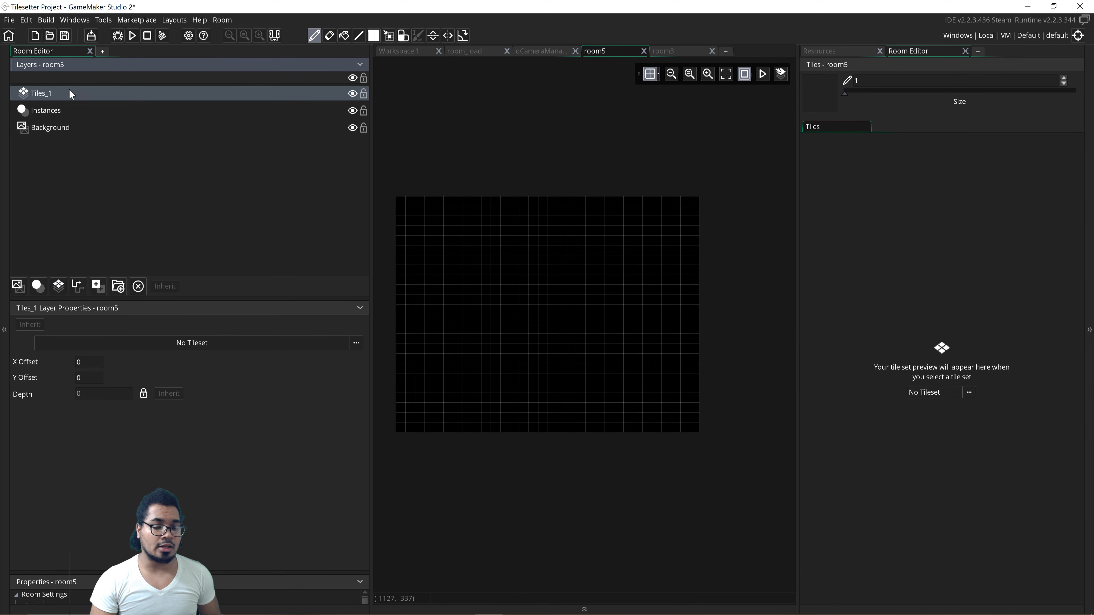
left_click(37, 285)
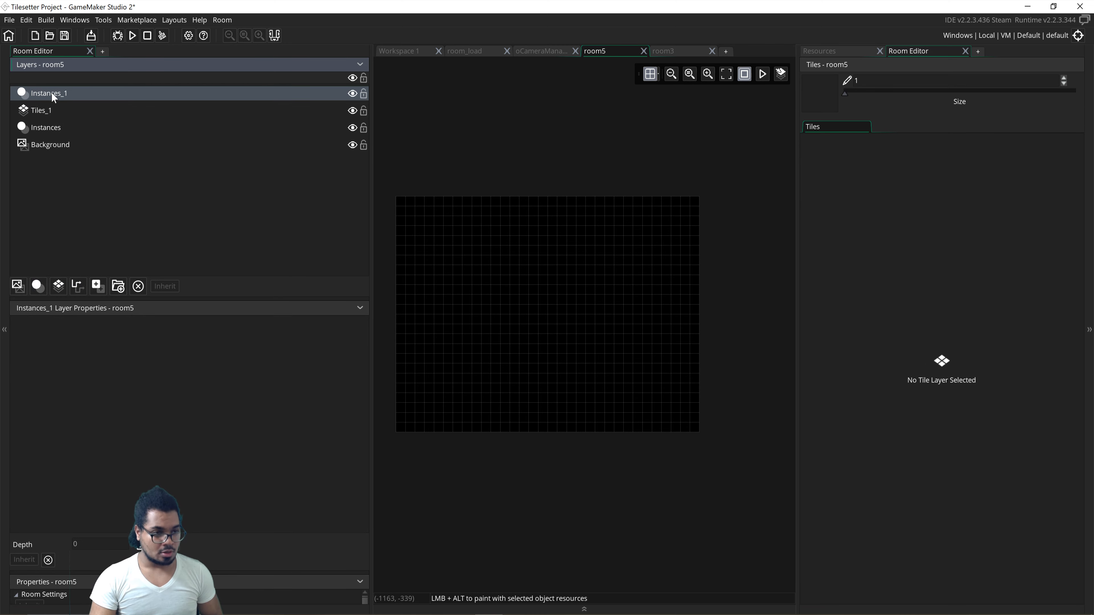
type("solids")
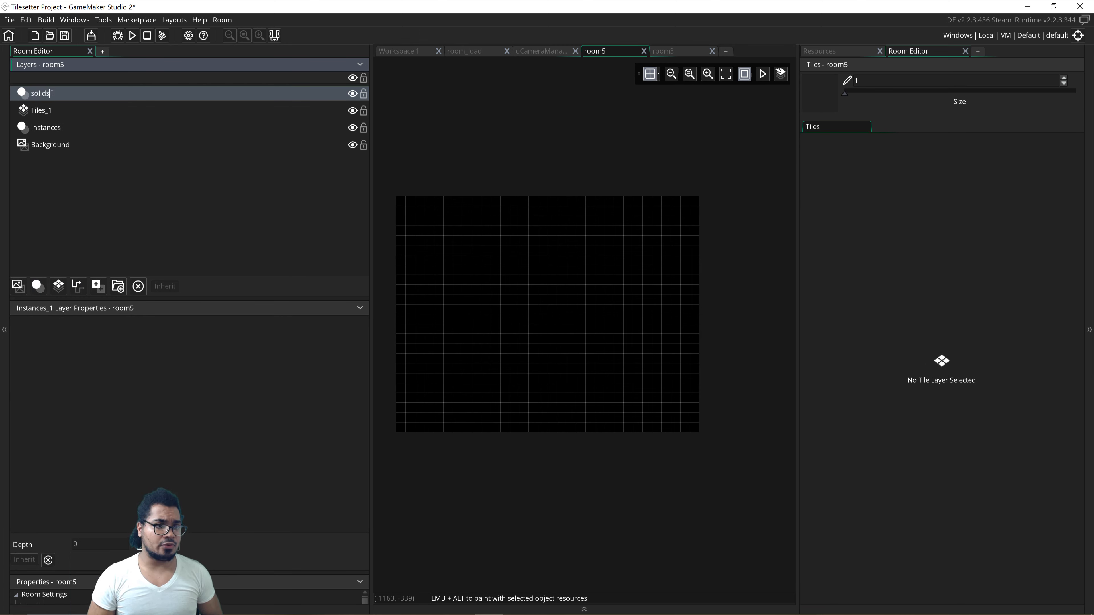
key("Return")
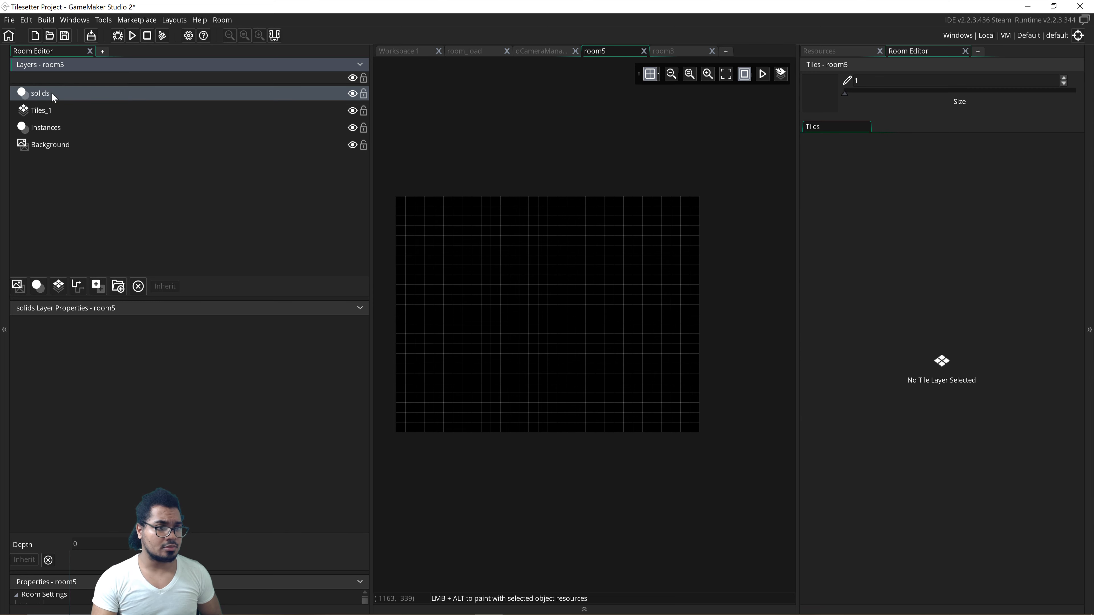
- Rename the original Instances layer of room5 as player
left_click(42, 131)
double_click(42, 130)
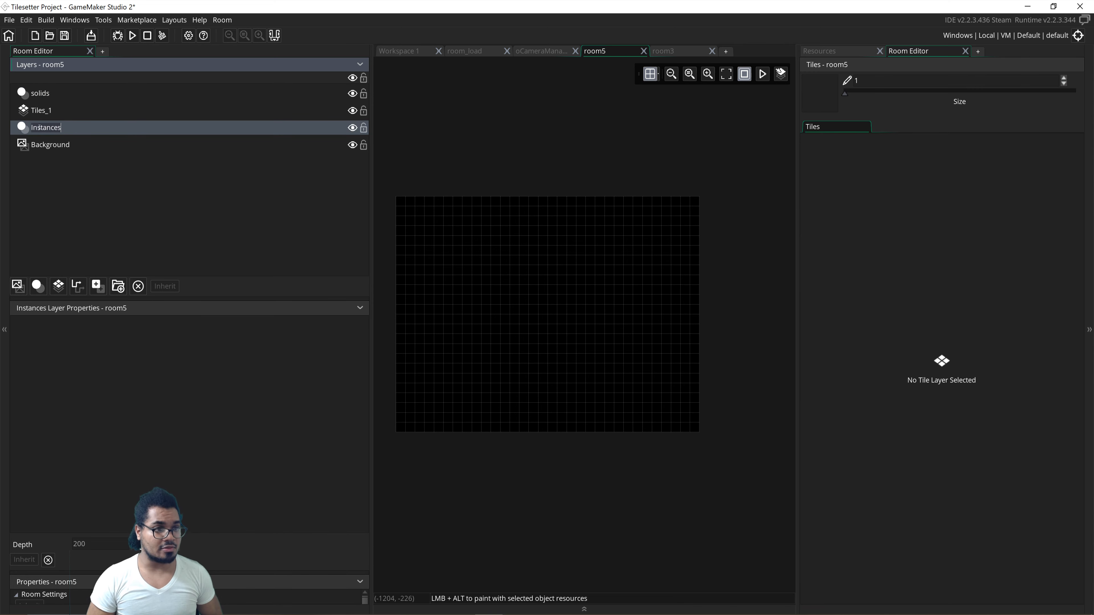
type("player")
key("Return")
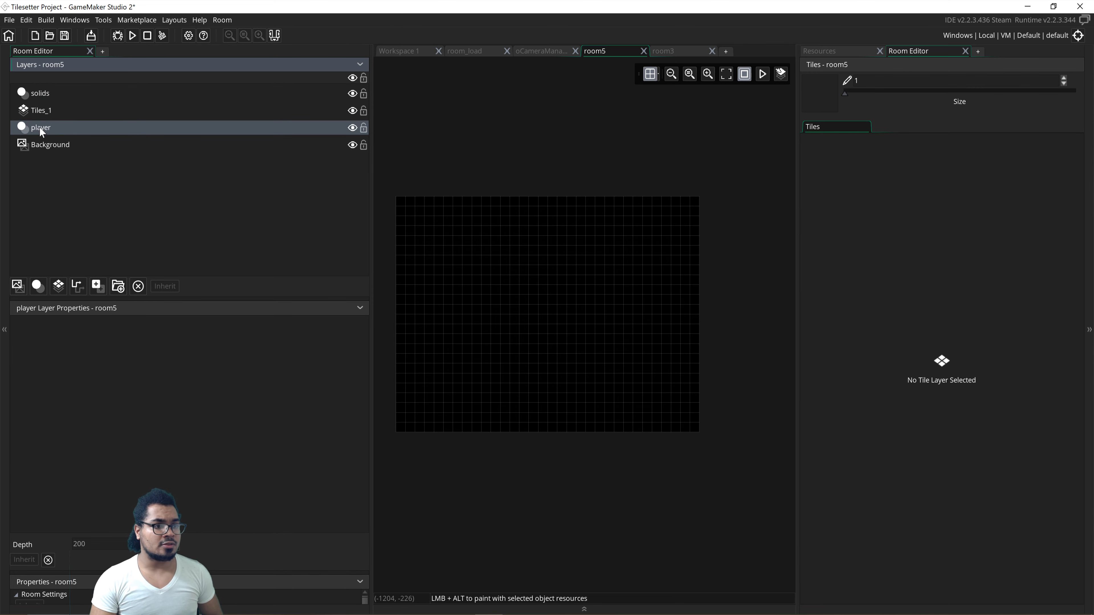
- Assign tileset5 as the tileset of the Tiles_1 layer
left_click(42, 94)
left_click(41, 111)
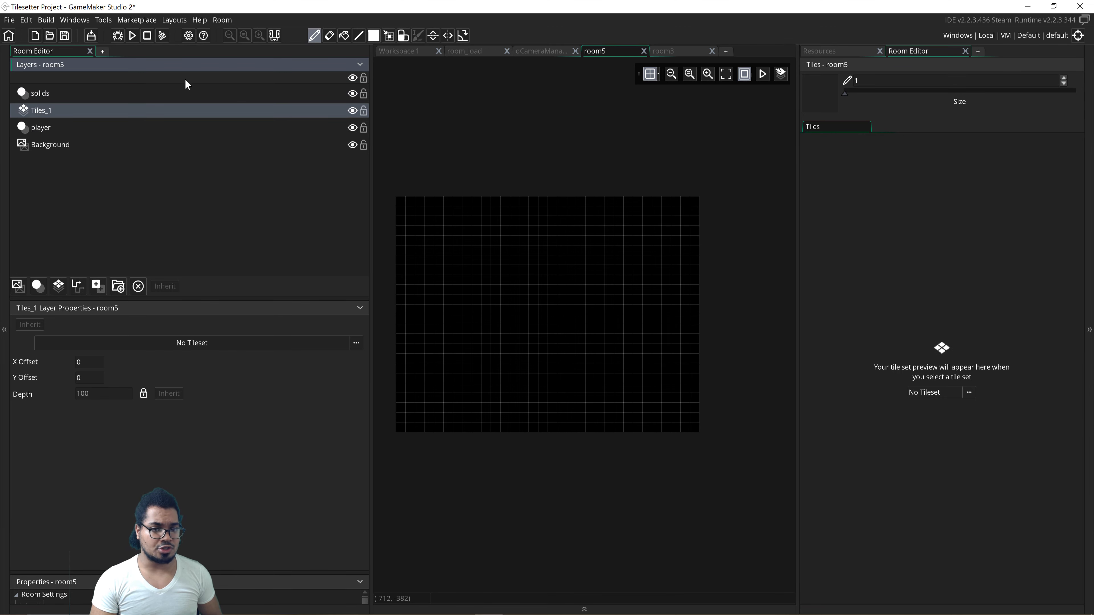
middle_click_drag(477, 323, 512, 267)
left_click(46, 114)
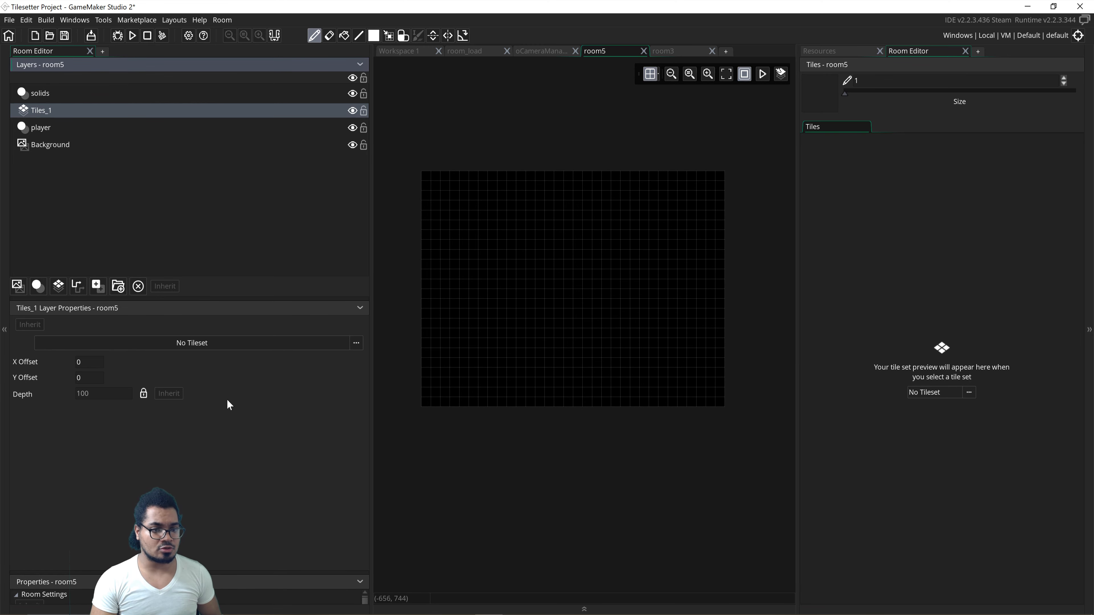
left_click(355, 343)
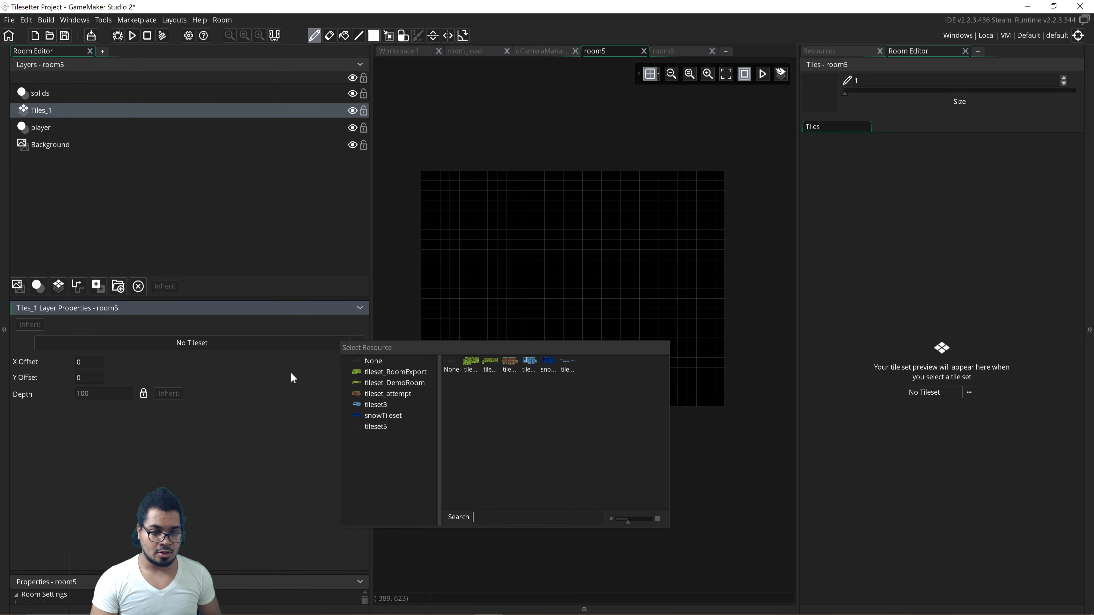
left_click(573, 369)
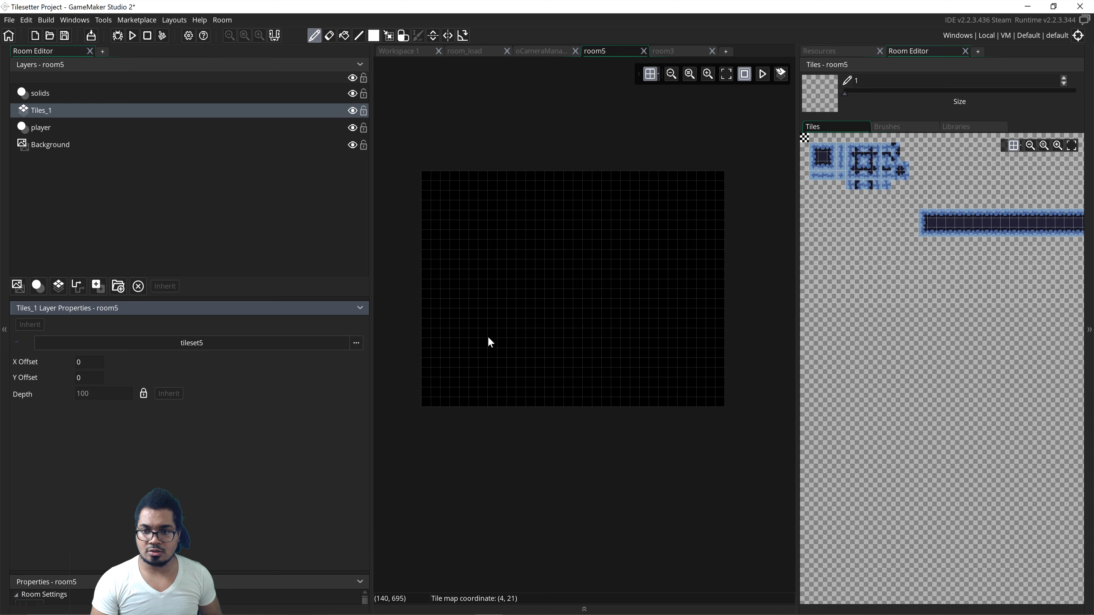
- Look through the tiles and brushes of tileset5 and pick autotile_1 from the Auto Tile Library
left_click(880, 128)
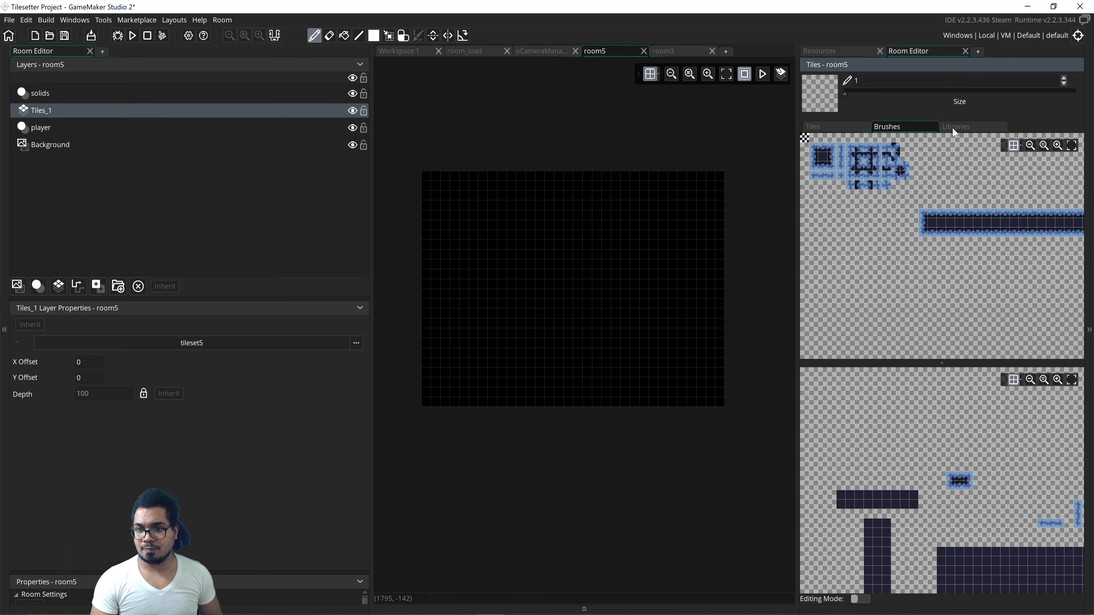
left_click(832, 126)
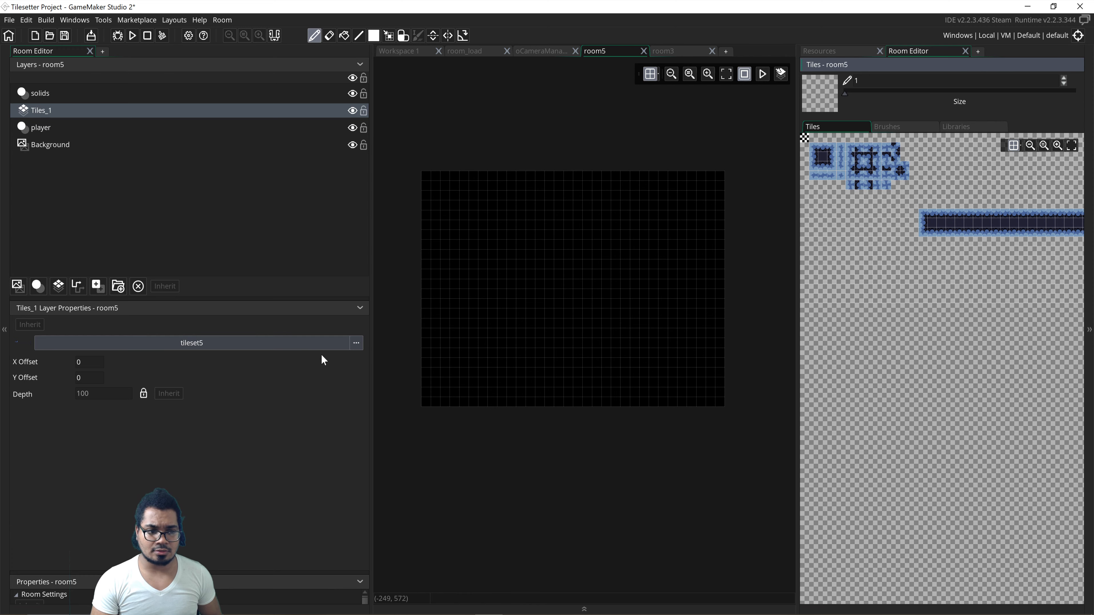
left_click(957, 128)
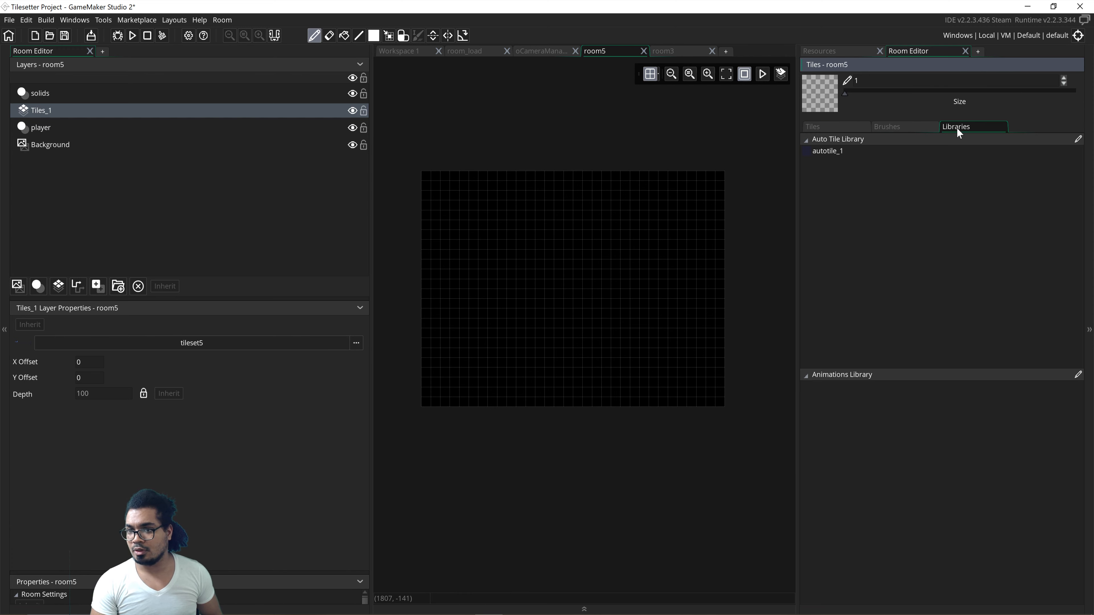
left_click(827, 152)
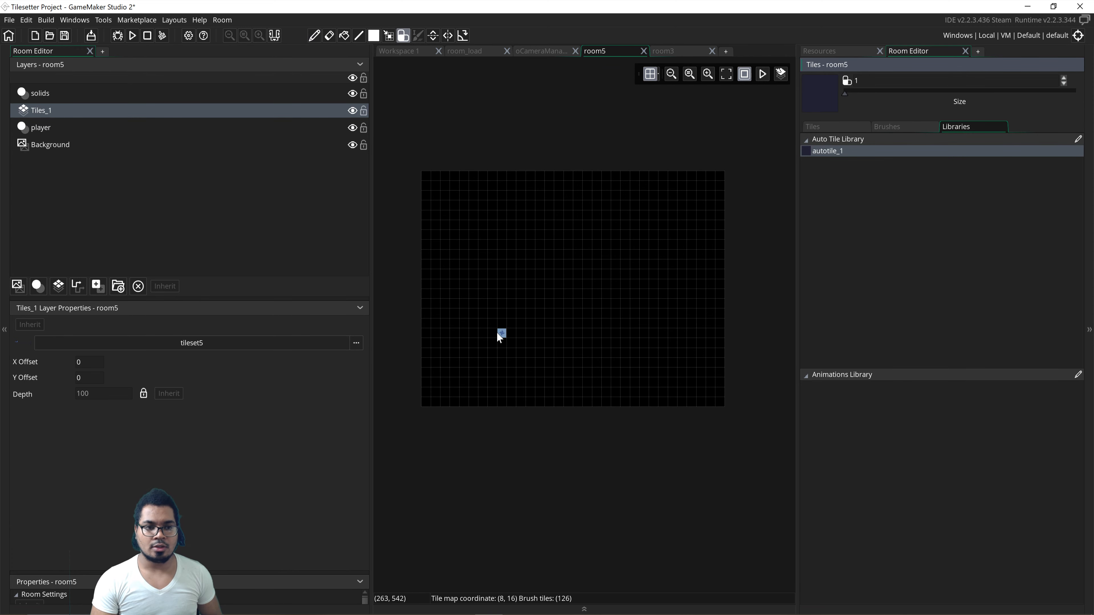
- Enlarge the room canvas area by hiding the layer side and narrowing the tile side, and set the autotile brush size to 19
left_click(2, 298)
left_click(1089, 366)
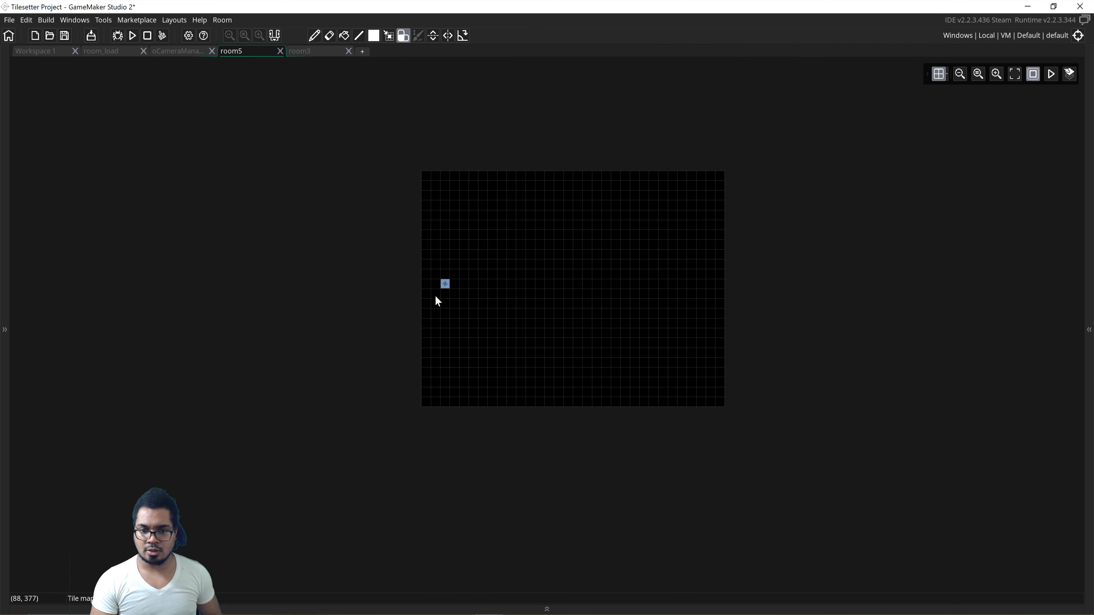
scroll(542, 349, "up", 2, "ctrl")
left_click(1089, 330)
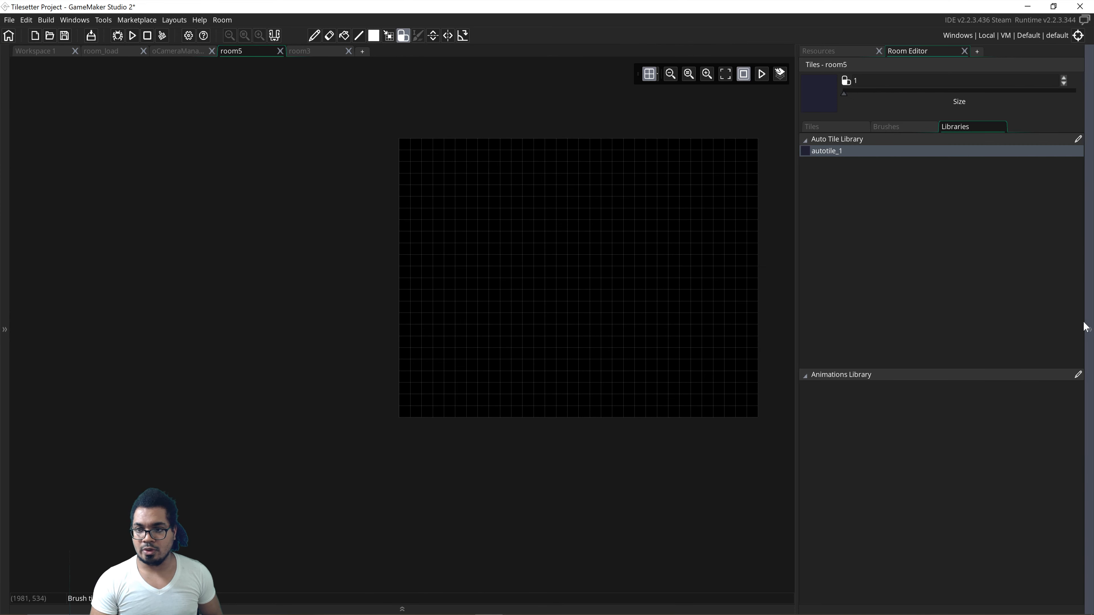
left_click_drag(800, 302, 925, 216)
left_click_drag(968, 93, 1017, 93)
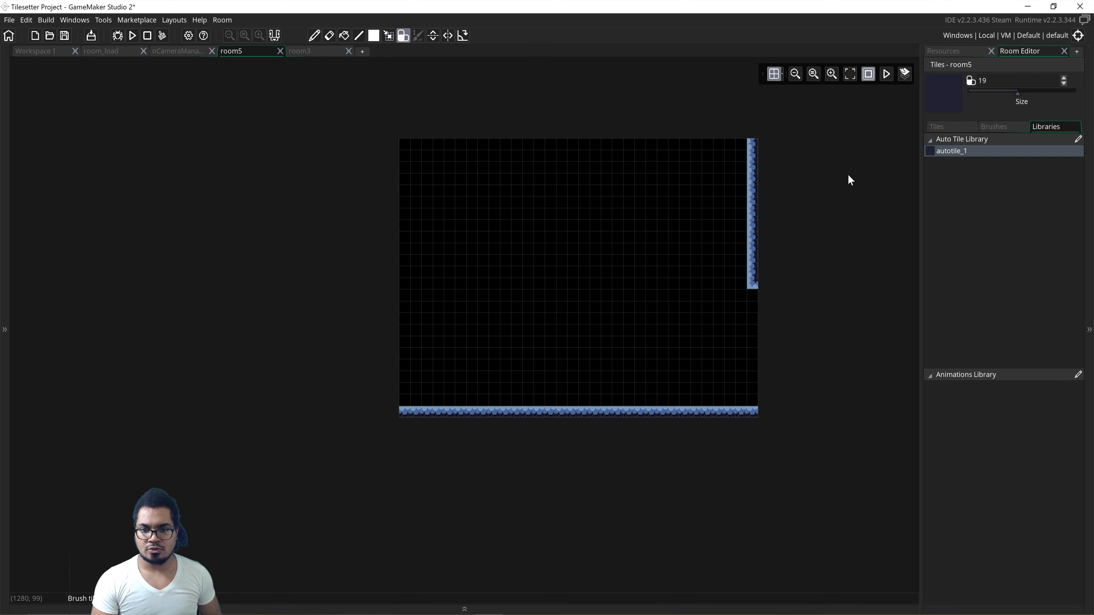
left_click_drag(850, 179, 850, 345)
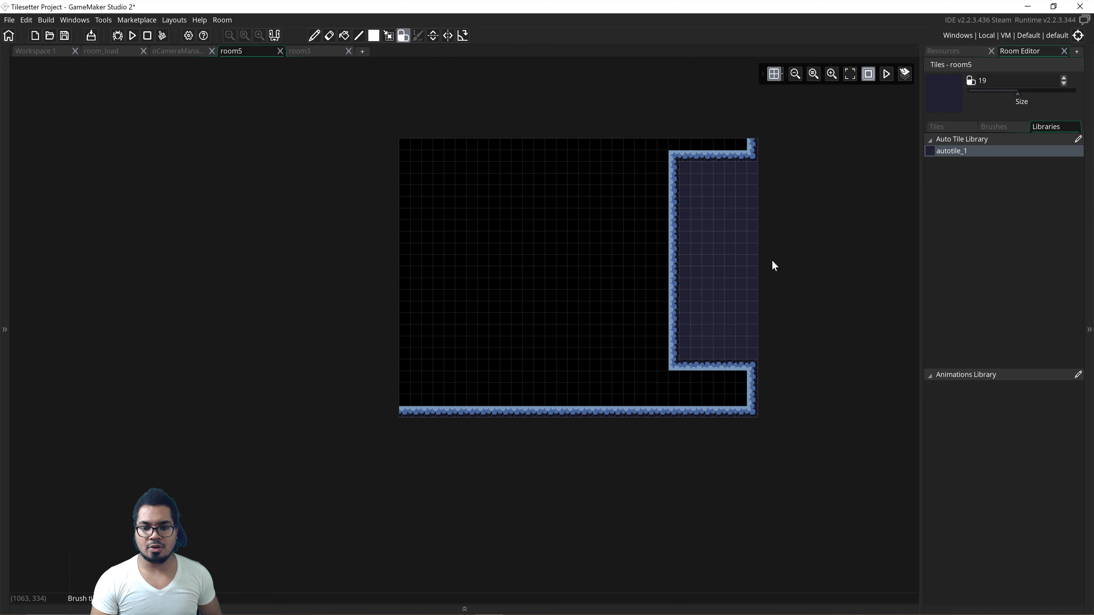
- Pick the large plain rectangular block from the saved brushes of tileset5 as the painting brush
left_click(995, 127)
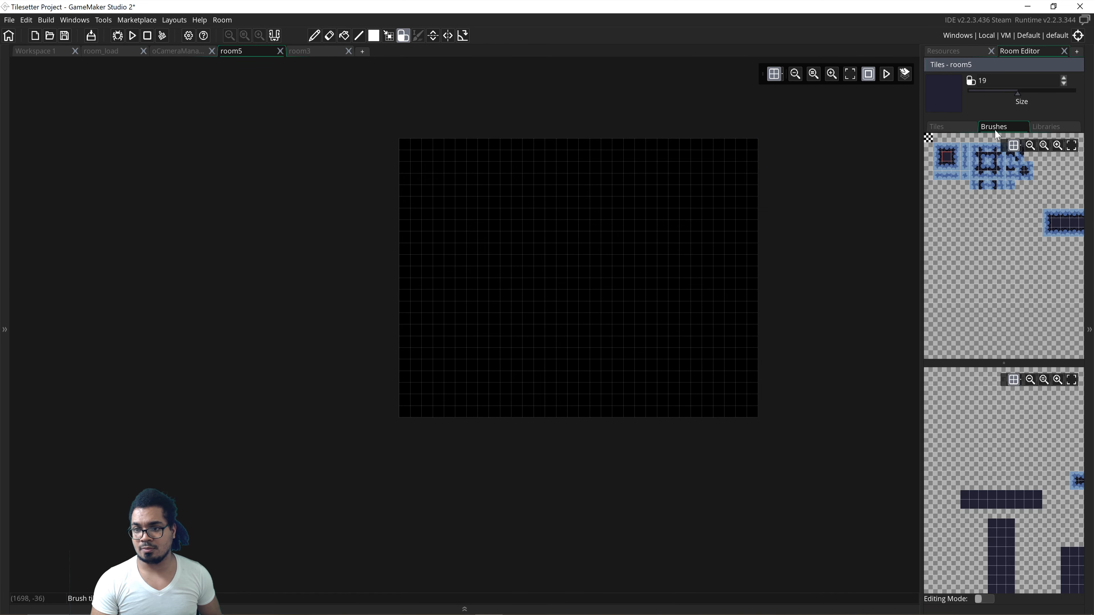
middle_click_drag(1008, 508, 962, 442)
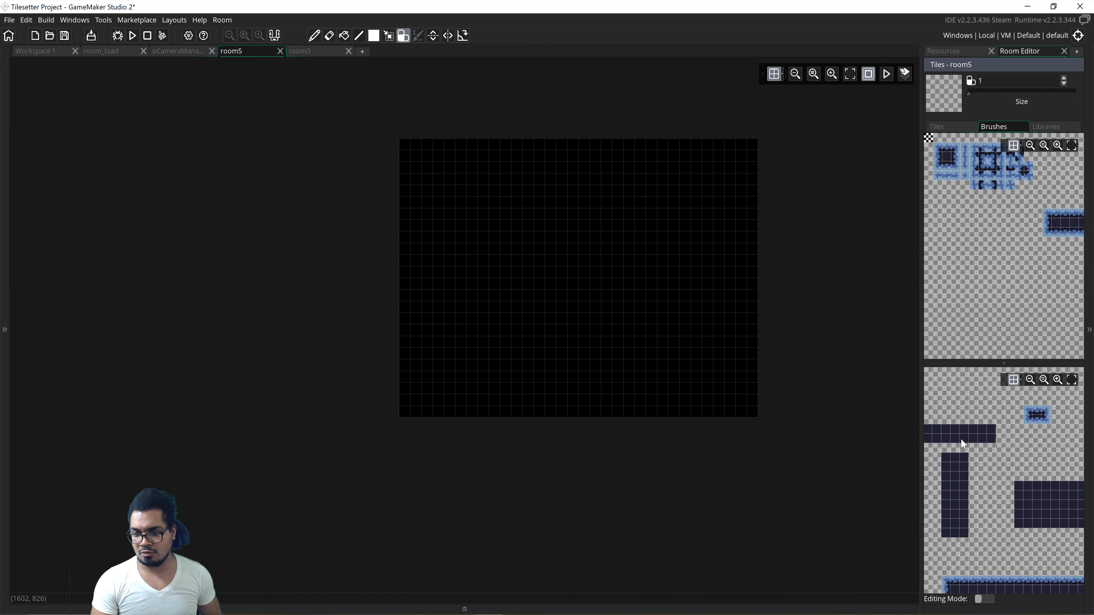
scroll(984, 438, "down", 4, "ctrl")
middle_click_drag(1009, 485, 965, 460)
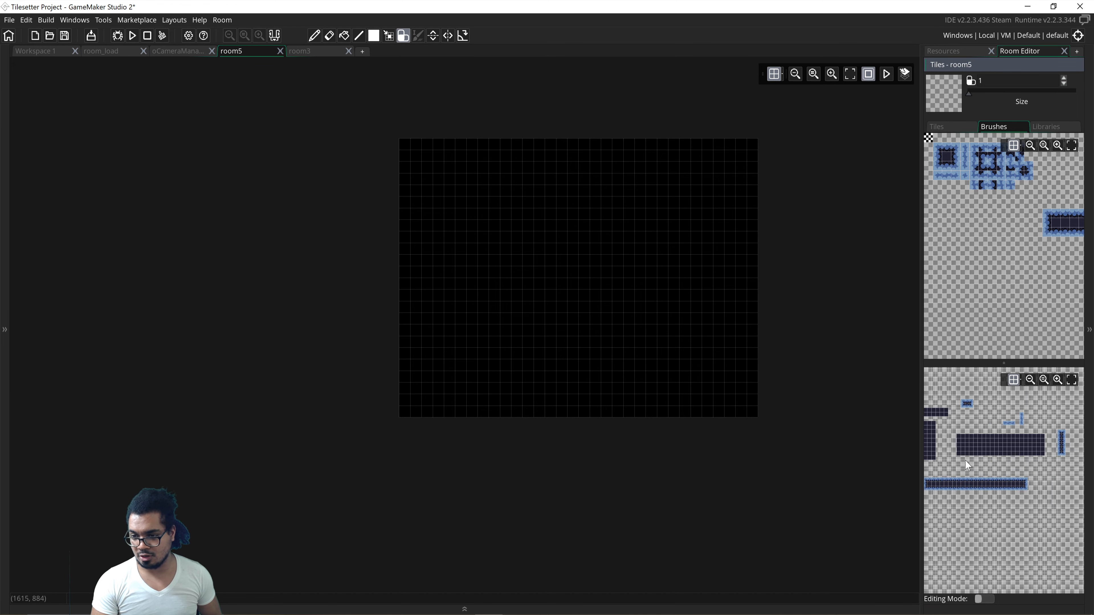
left_click(987, 442)
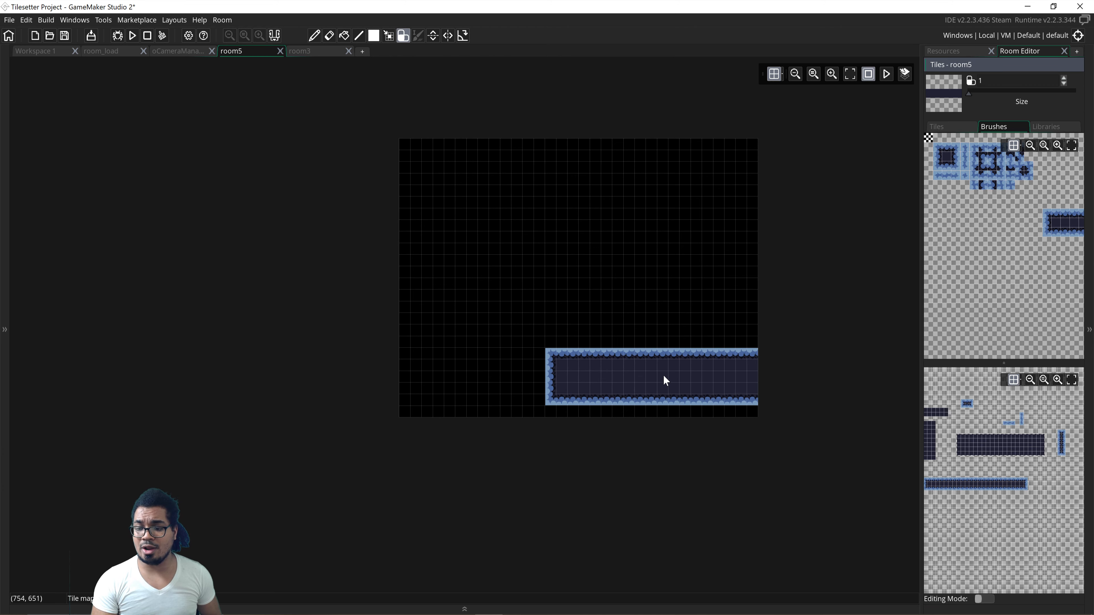
- Stamp the large block with auto tiling in overlapping places to form a stepped landmass rising from the room's left edge to its right edge
left_click(573, 305)
left_click(672, 261)
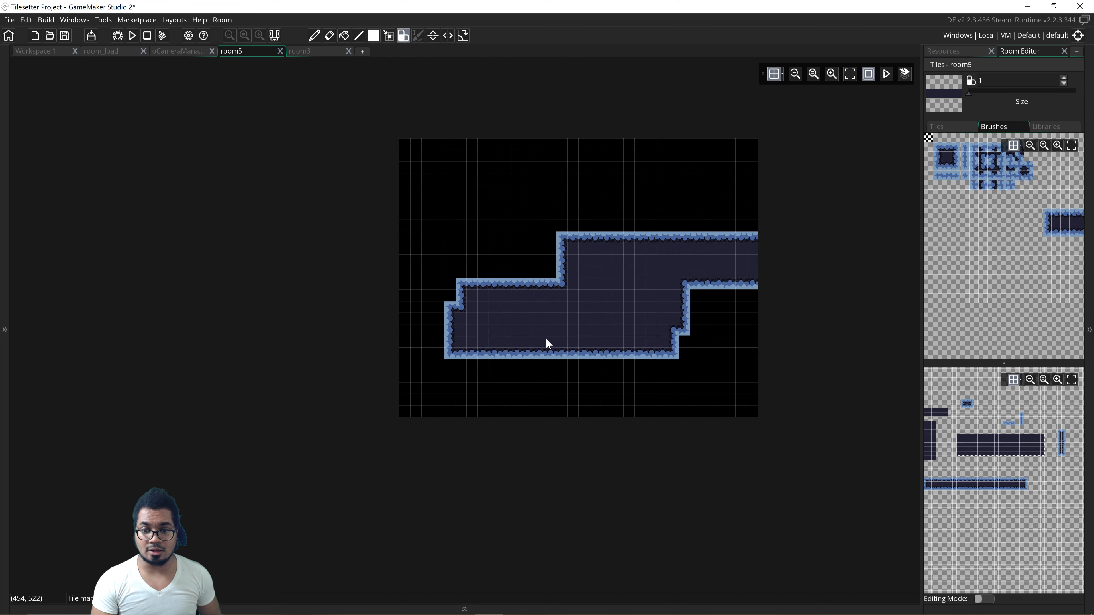
left_click(465, 344)
left_click(600, 357)
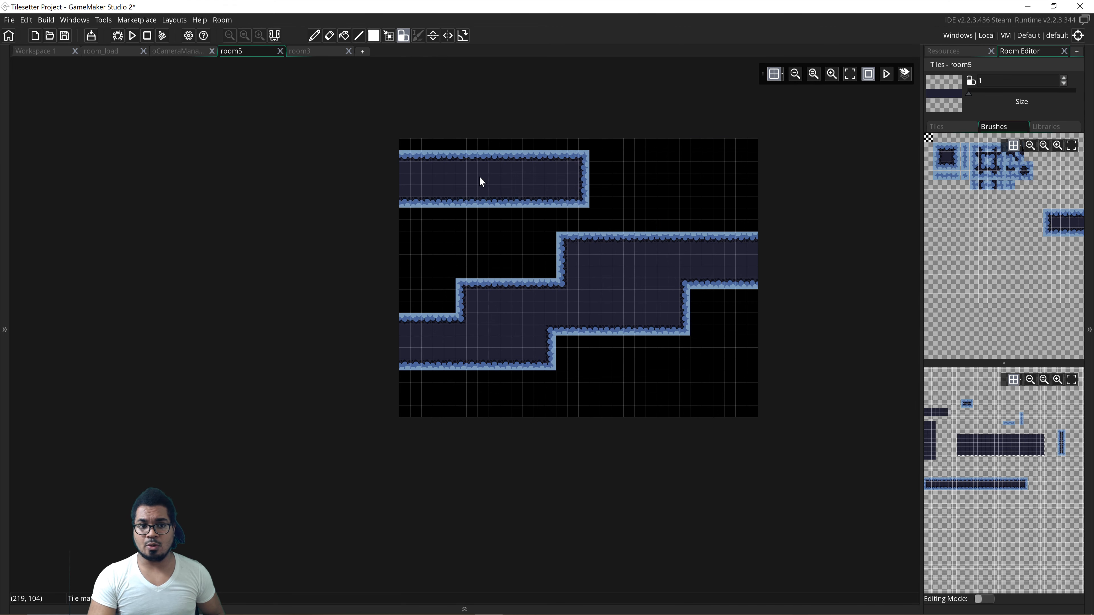
- Draw a diagonal line of small bordered blocks descending through the upper part of the room with the line tool
left_click(359, 36)
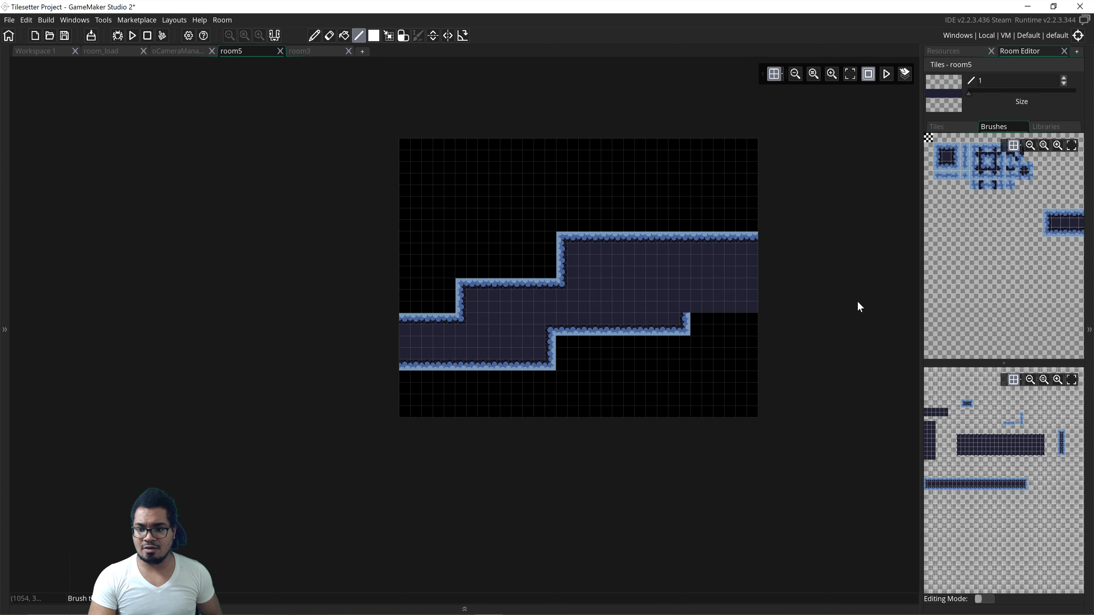
left_click(967, 404)
mouse_move(428, 188)
left_mouse_down()
mouse_move(713, 239)
mouse_move(552, 373)
mouse_move(645, 226)
left_mouse_up()
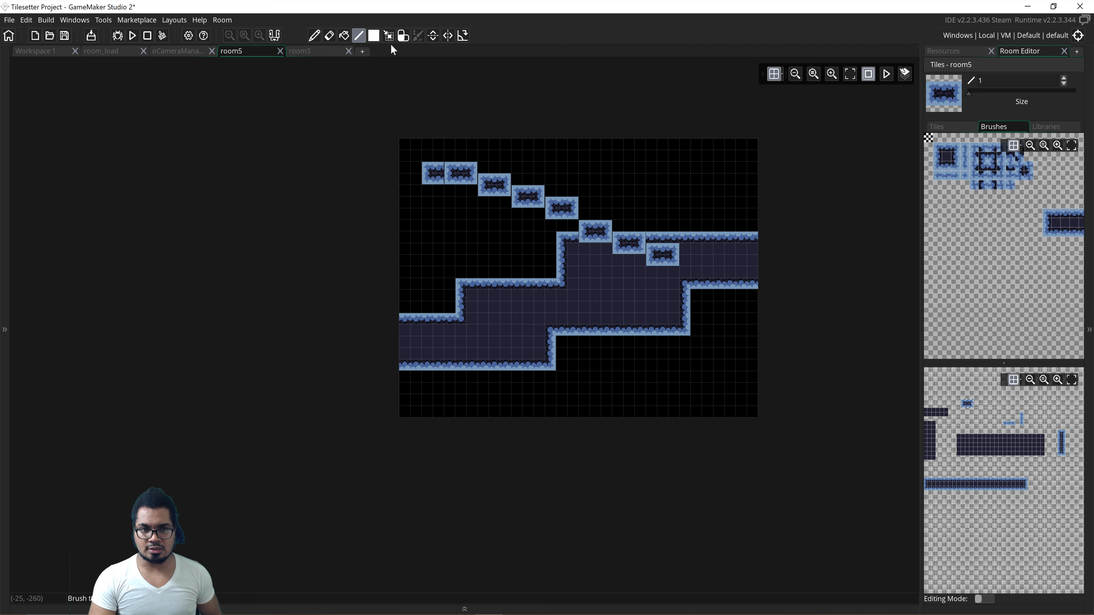
- Try auto tiling along the diagonal line of small blocks, and undo both the auto-tiled stroke and the line
left_click(403, 36)
left_click_drag(434, 174, 711, 269)
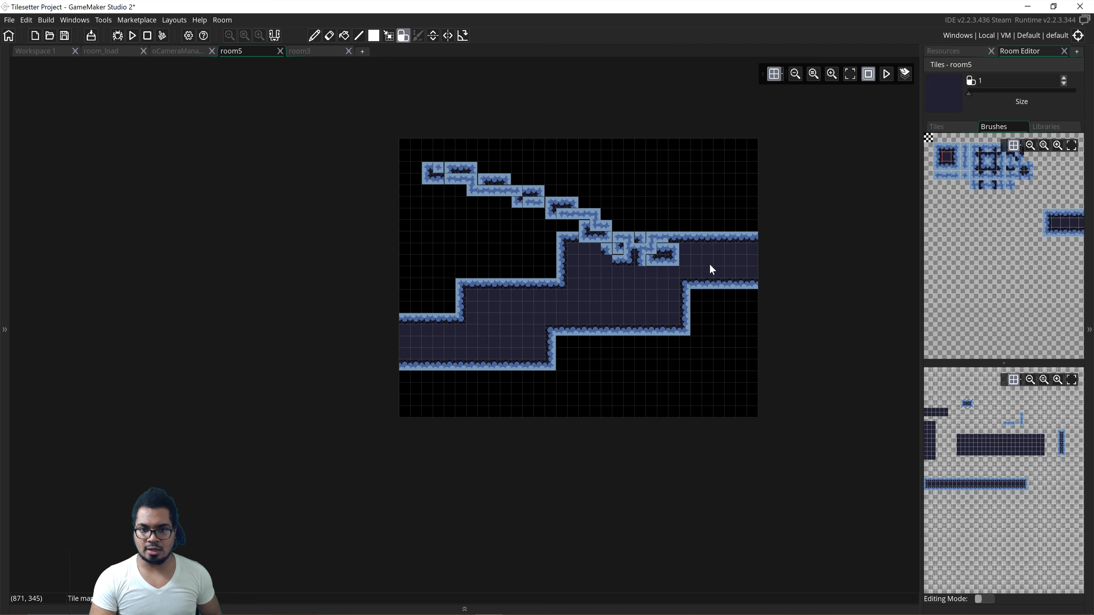
key("ctrl+z")
key("ctrl+z")
key("ctrl+z")
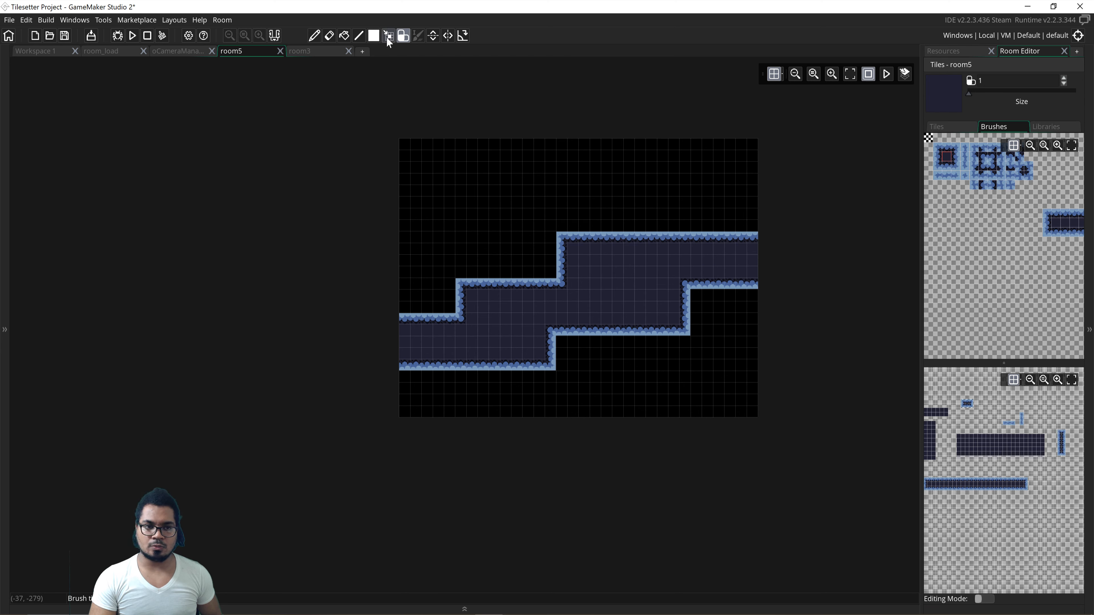
- Try the rectangle tool with the large plain block and the long bordered platform over the landmass, and undo the stamps
left_click(374, 36)
left_click_drag(435, 151, 646, 199)
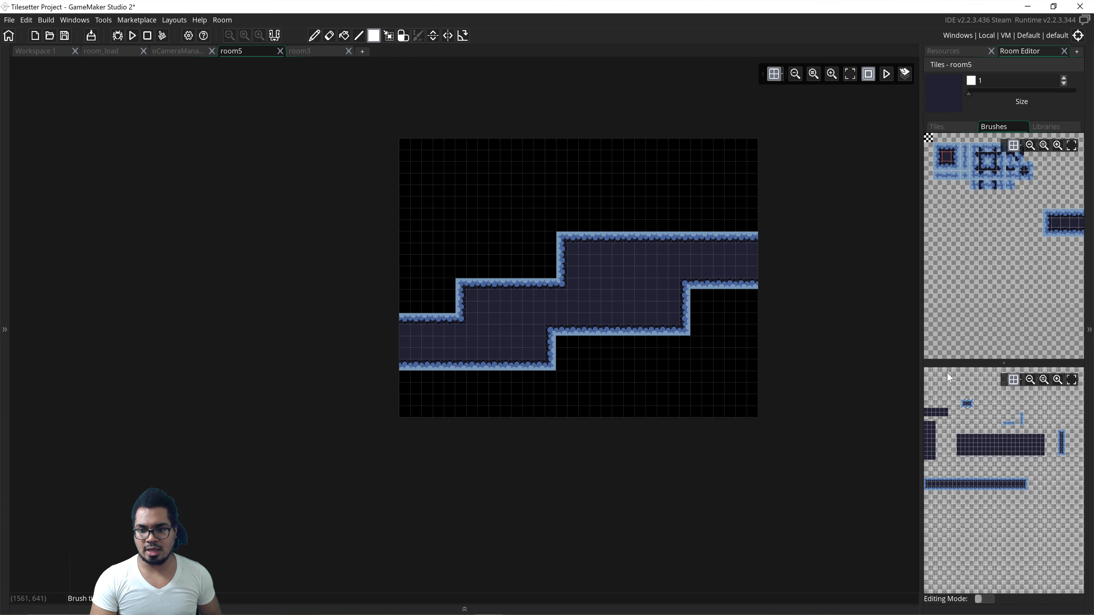
left_click(1007, 454)
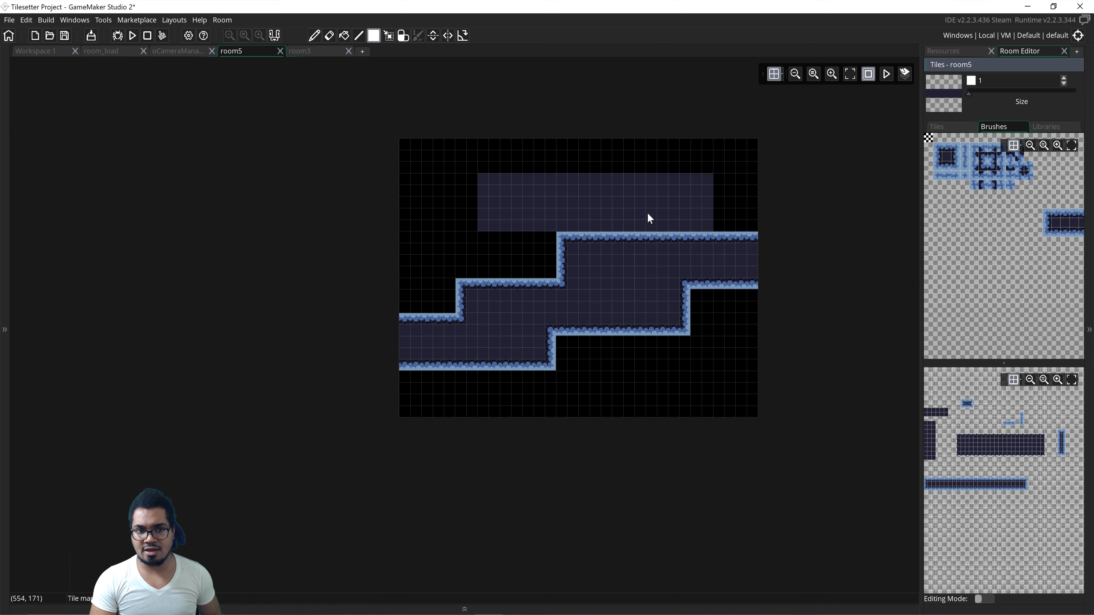
left_click(978, 490)
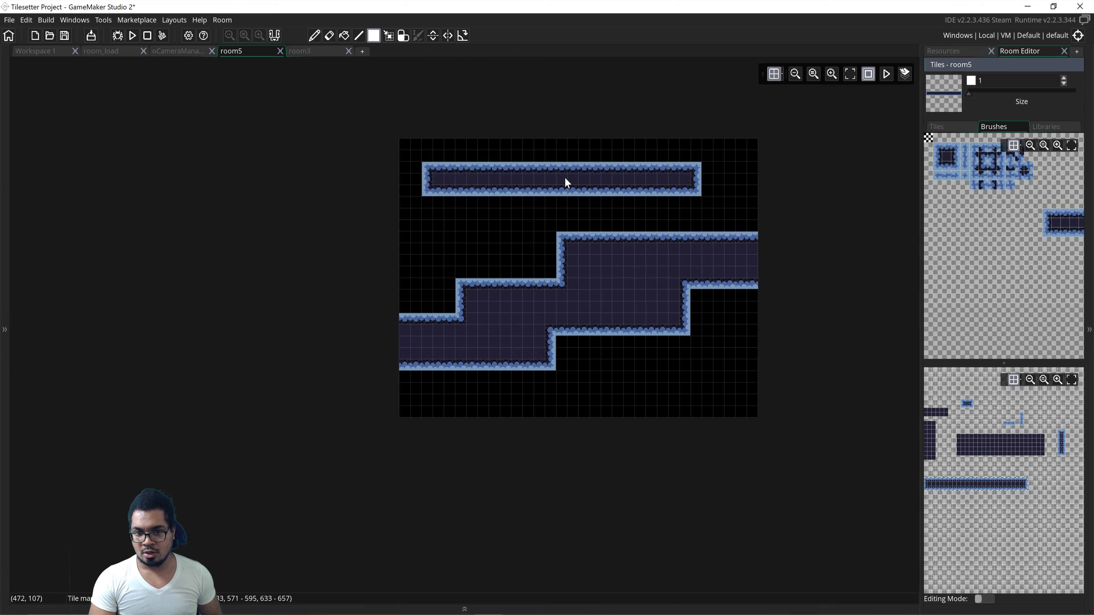
left_click(571, 328)
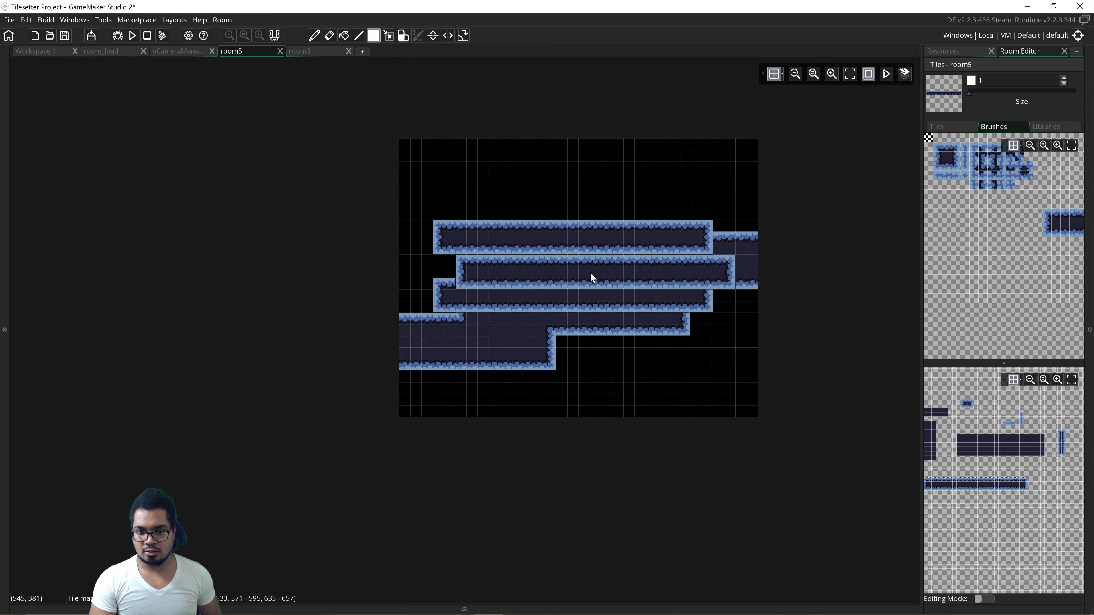
key("ctrl+z")
key("ctrl+z")
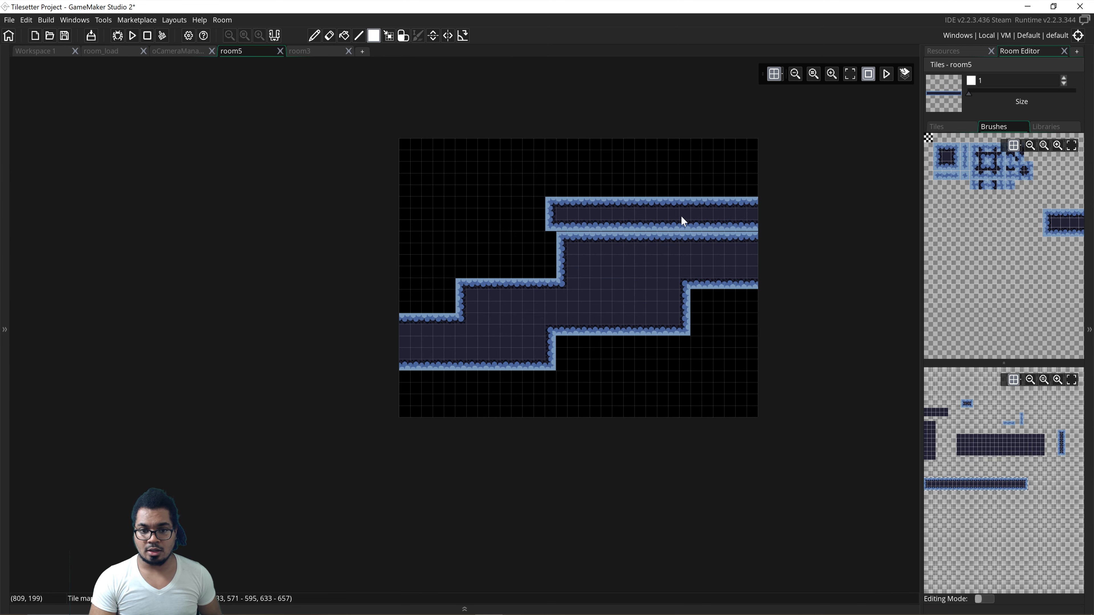
- Return to auto tiling with the large plain block and preview how it merges with the landmass's edges
left_click(404, 37)
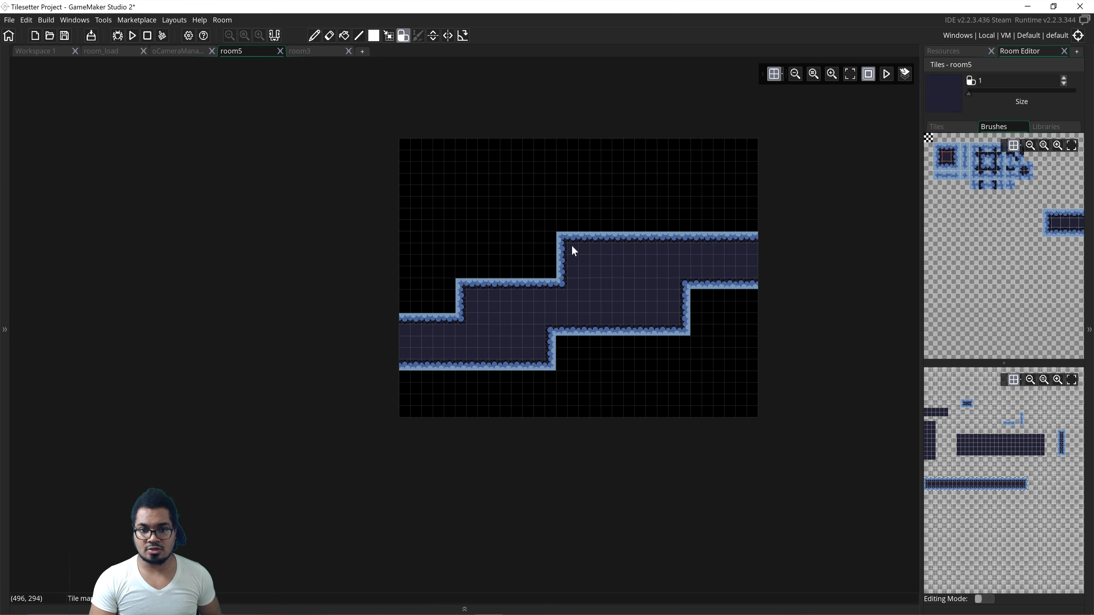
left_click(979, 448)
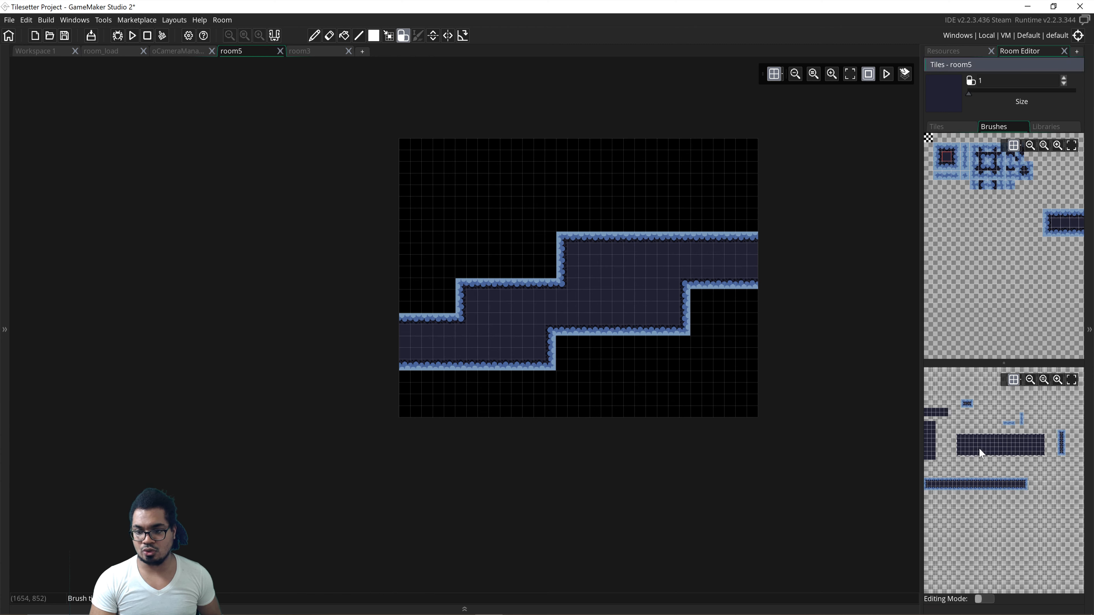
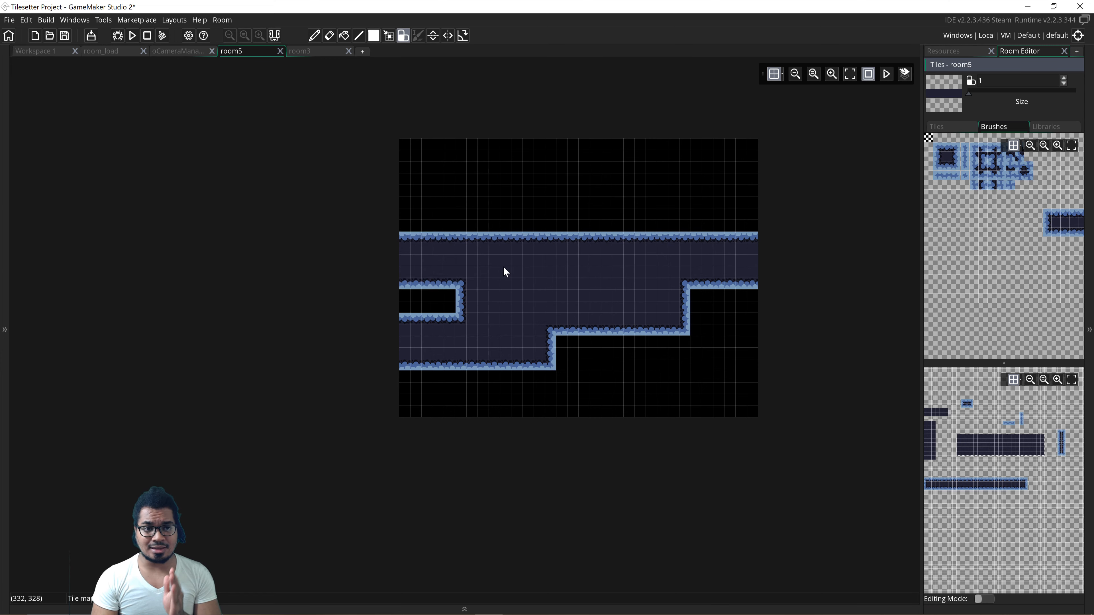
left_click(402, 37)
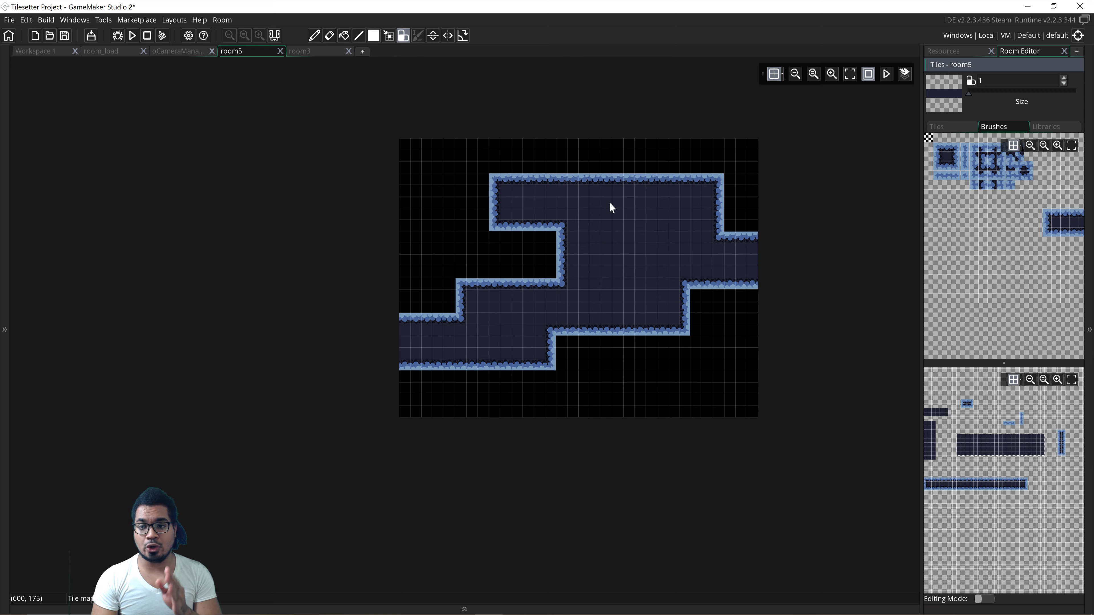
mouse_move(604, 225)
left_mouse_down()
mouse_move(576, 259)
mouse_move(519, 270)
left_mouse_up()
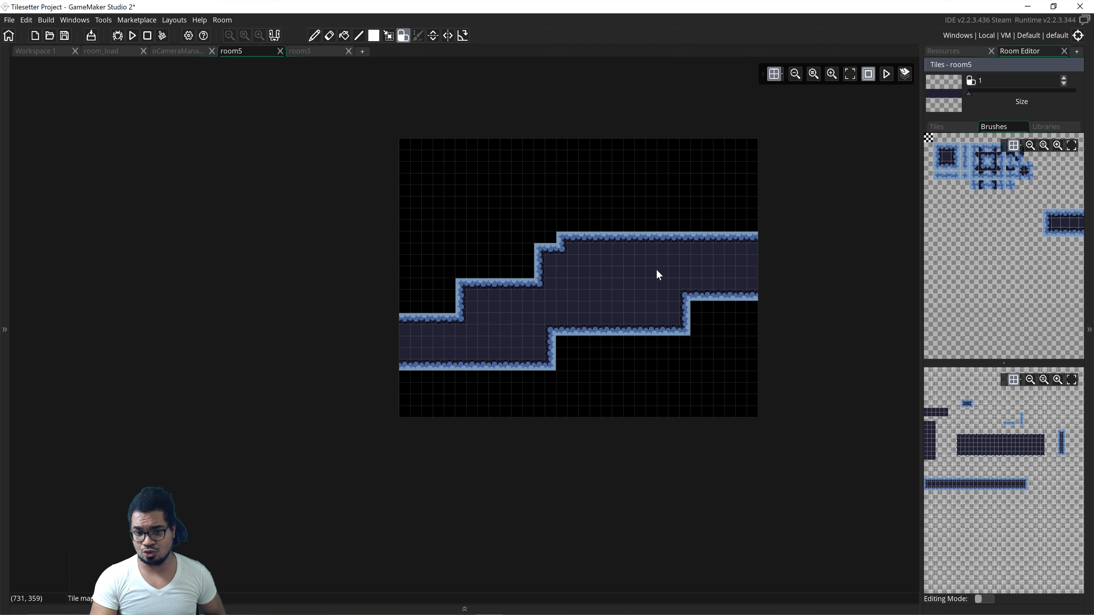
- Erase the entire stepped landmass from the room, using the long bordered platform as the brush
left_click(1018, 488)
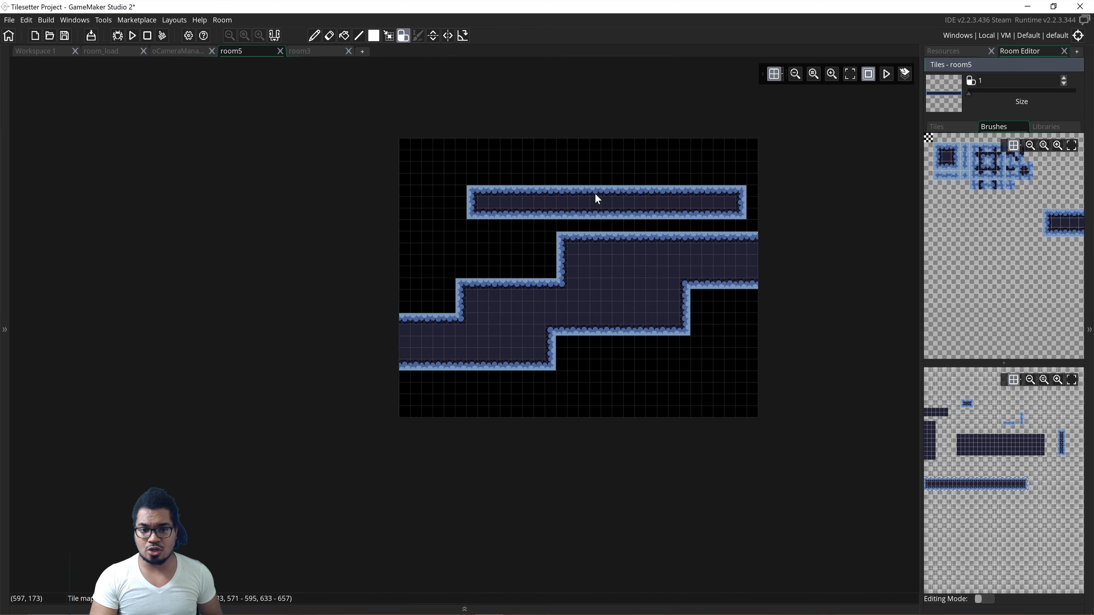
mouse_move(595, 194)
right_mouse_down()
mouse_move(599, 246)
mouse_move(511, 361)
mouse_move(674, 307)
right_mouse_up()
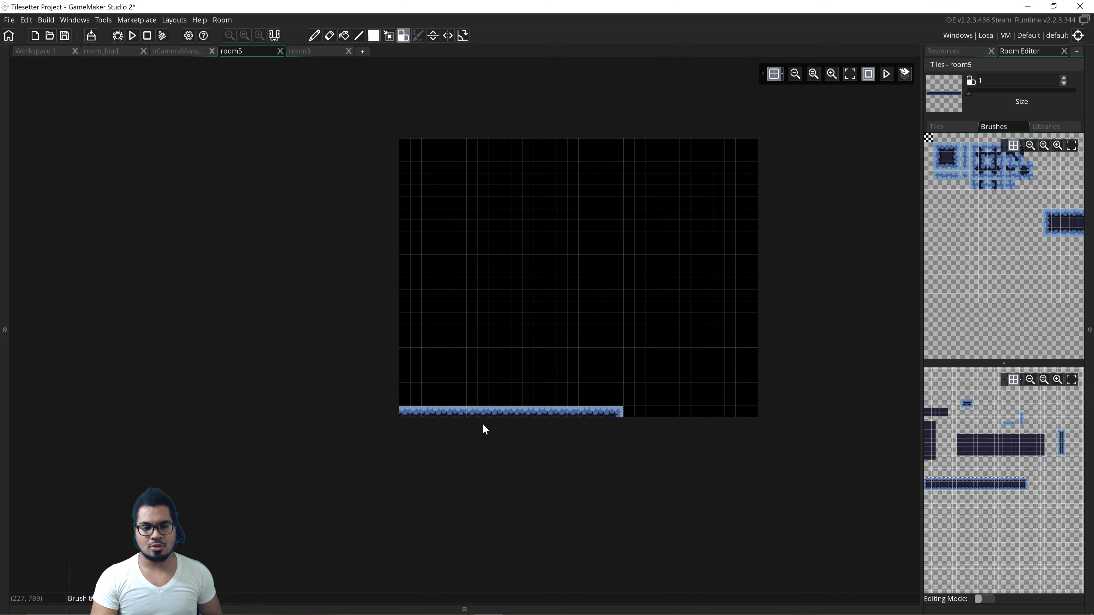
- Stamp the long bordered platform along the room's bottom edge as a floor and try blending its seams with auto tiling
left_click(529, 424)
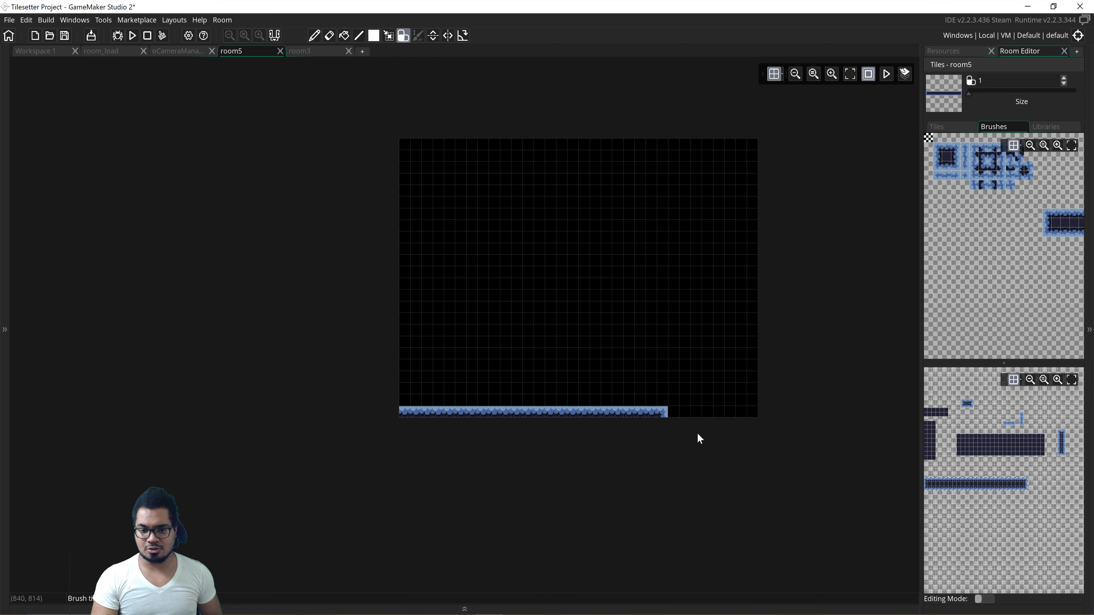
left_click(706, 420)
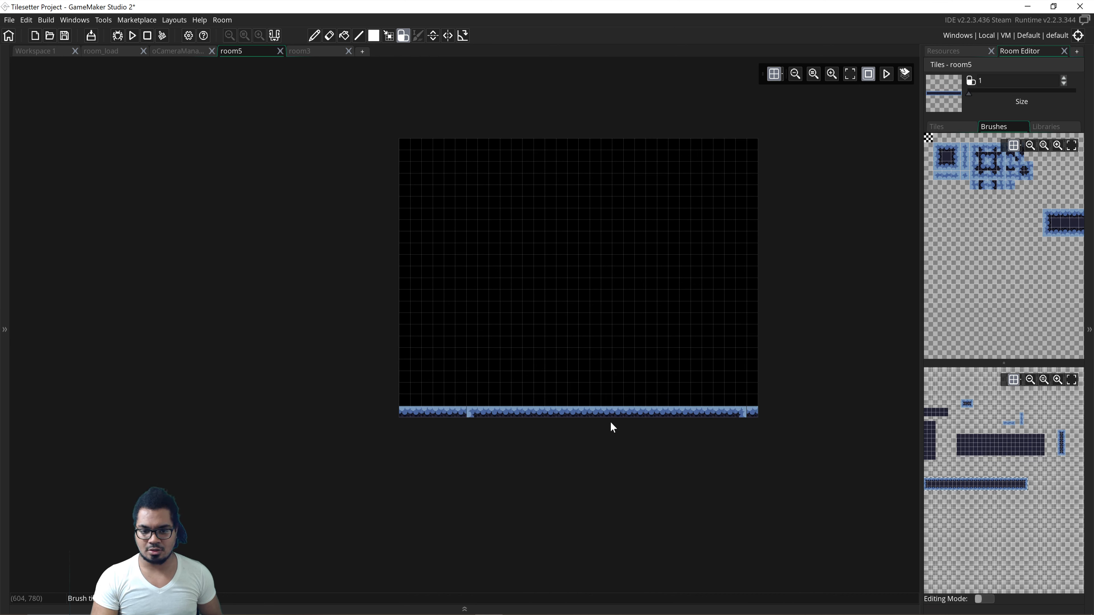
left_click(667, 367)
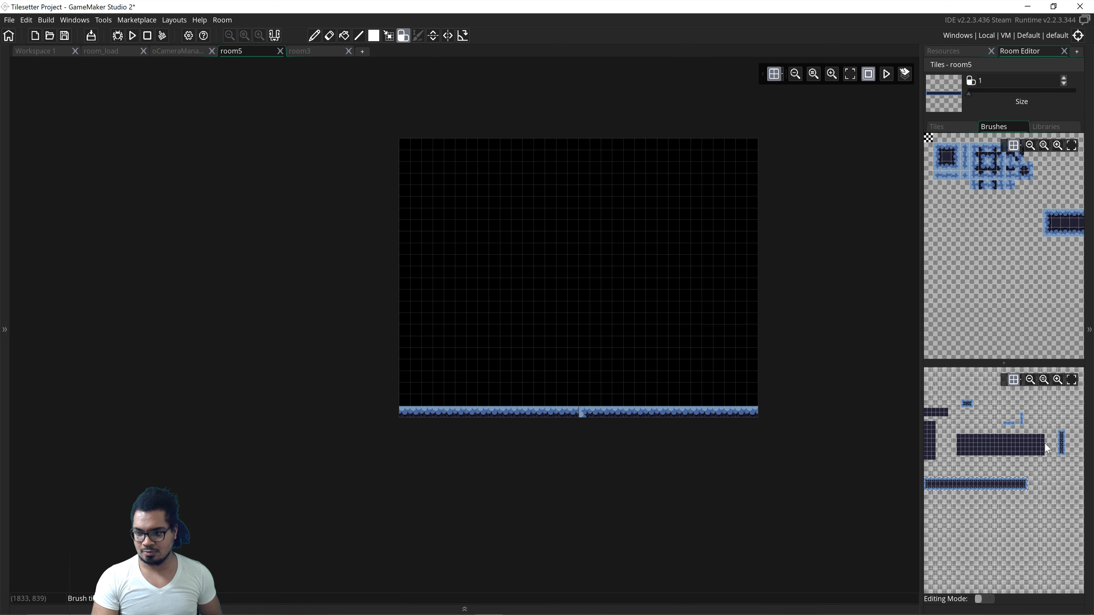
left_click(401, 34)
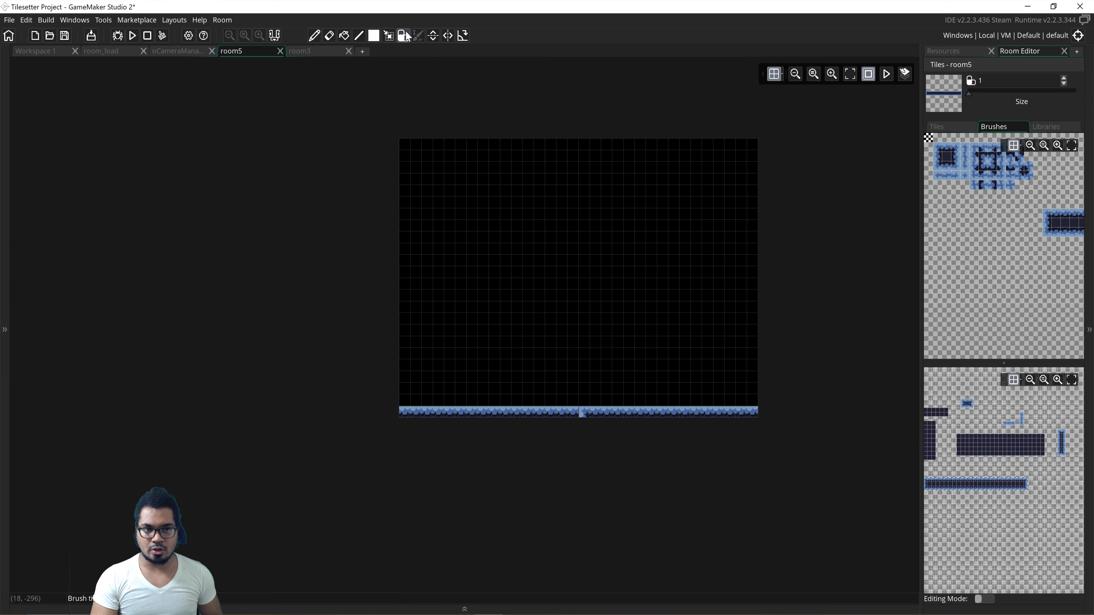
left_click(401, 34)
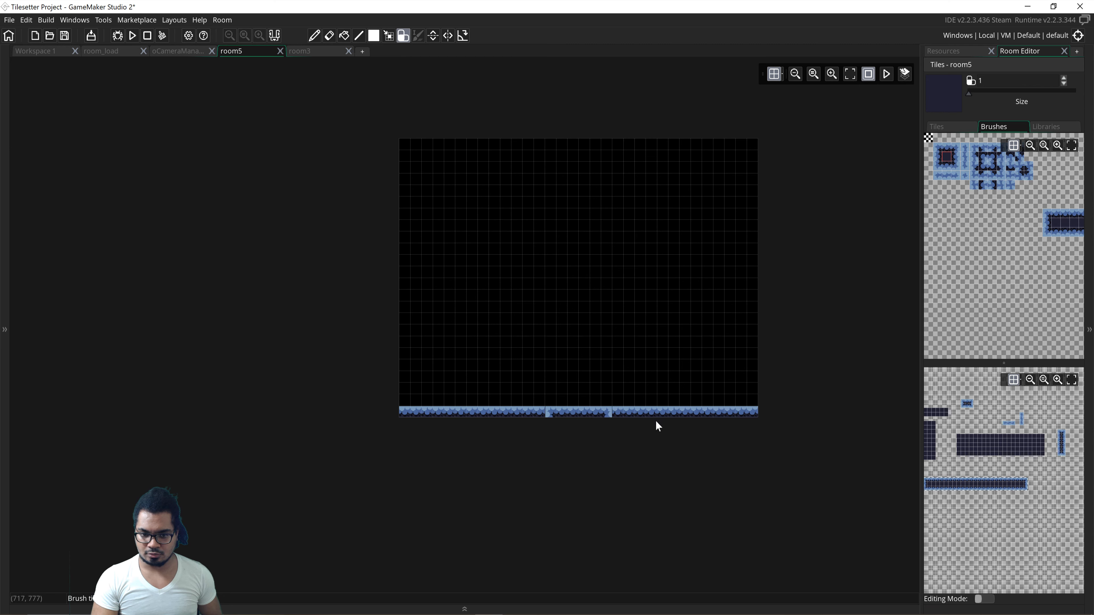
mouse_move(715, 415)
left_mouse_down()
mouse_move(413, 399)
mouse_move(574, 405)
left_mouse_up()
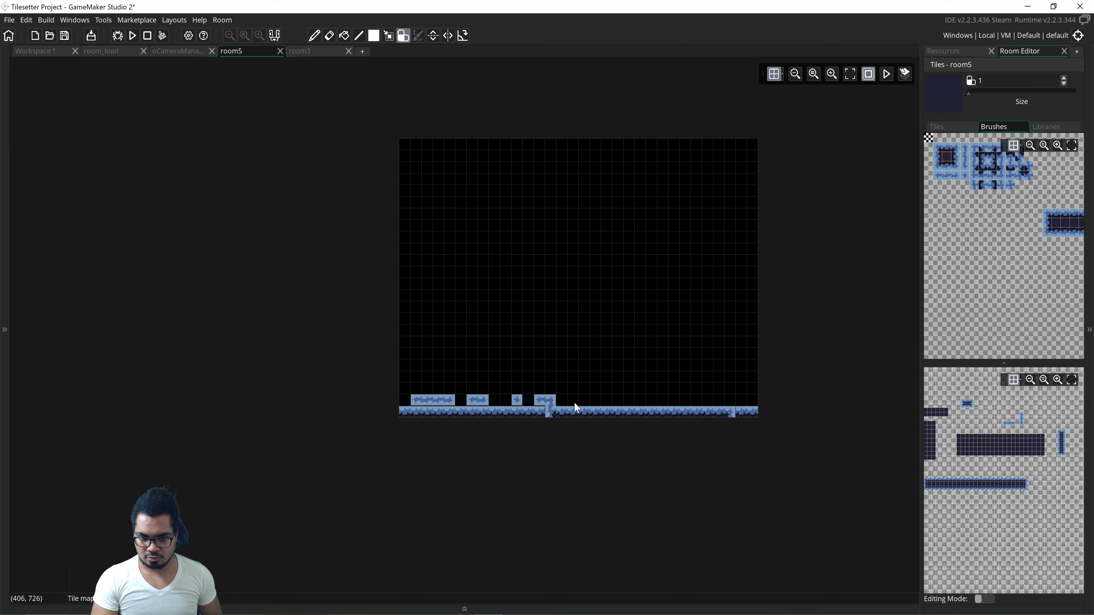
- Erase the floor strip along the room's bottom edge together with the stray tiles above it
right_click_drag(574, 405, 475, 405)
mouse_move(472, 414)
right_mouse_down()
mouse_move(688, 415)
mouse_move(364, 398)
mouse_move(424, 400)
mouse_move(391, 423)
right_mouse_up()
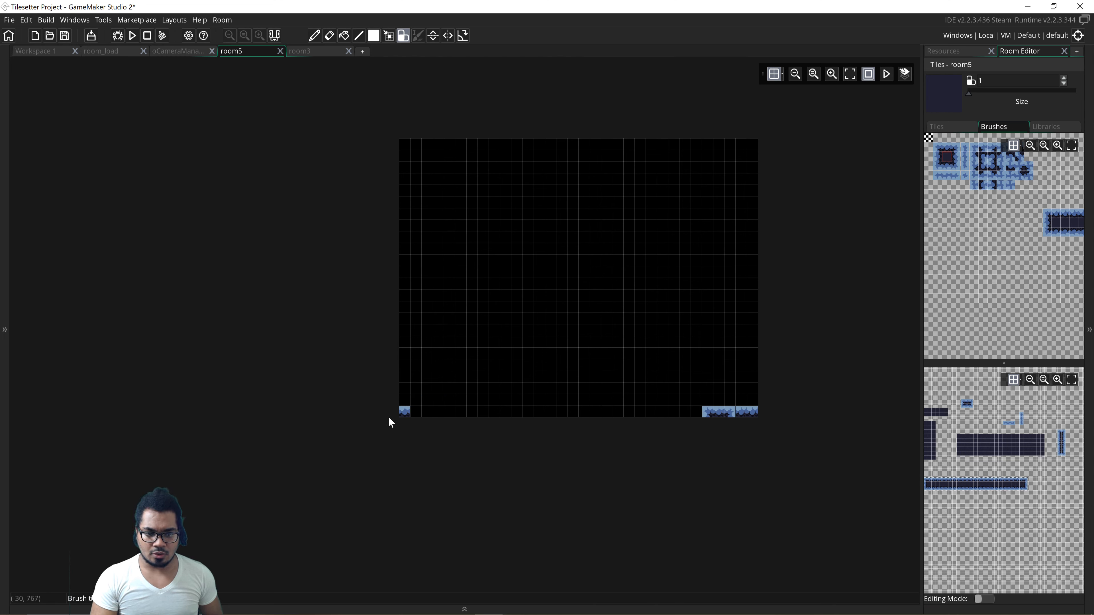
mouse_move(701, 430)
right_mouse_down()
mouse_move(715, 418)
mouse_move(682, 418)
mouse_move(758, 420)
right_mouse_up()
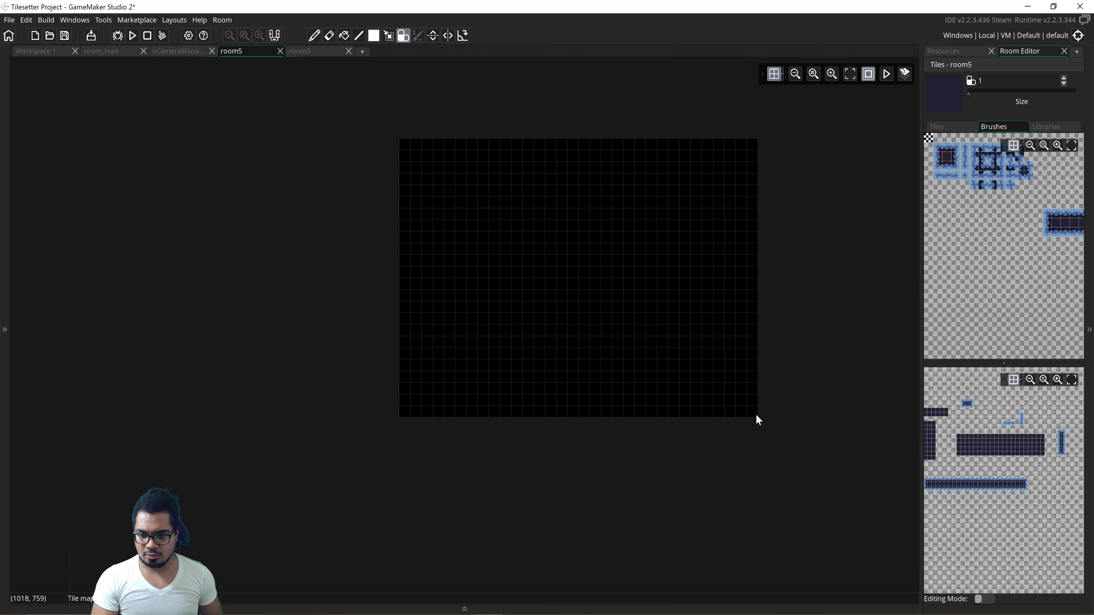
- Auto-tile a continuous floor strip along the room's whole bottom edge using the large plain block, removing the test block above it
left_click(995, 446)
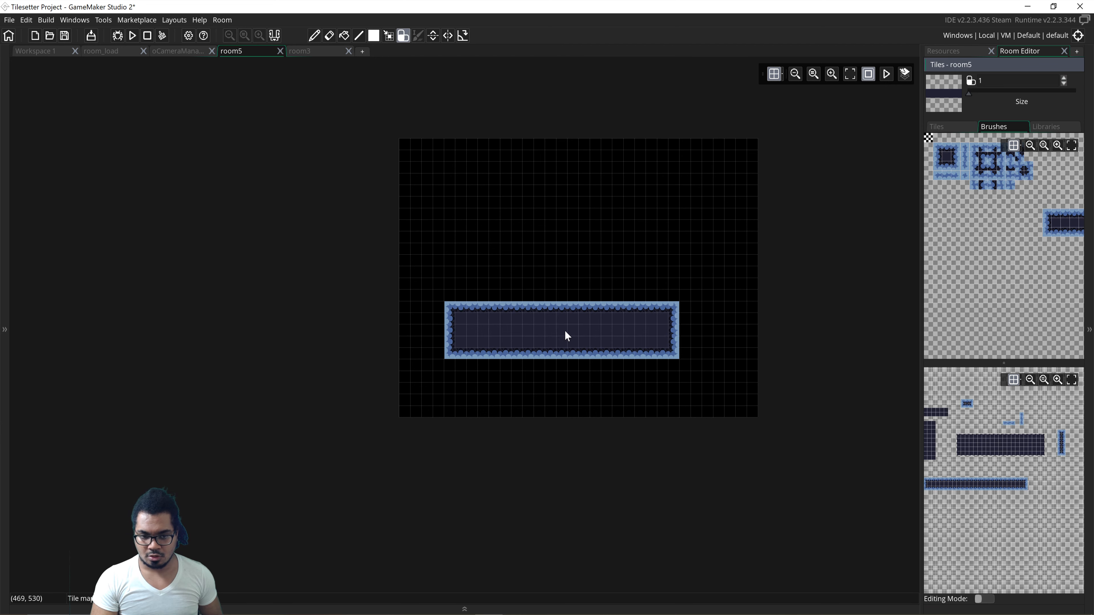
left_click_drag(565, 330, 646, 327)
mouse_move(647, 328)
right_mouse_down()
mouse_move(767, 357)
mouse_move(540, 337)
mouse_move(536, 355)
right_mouse_up()
left_click(409, 434)
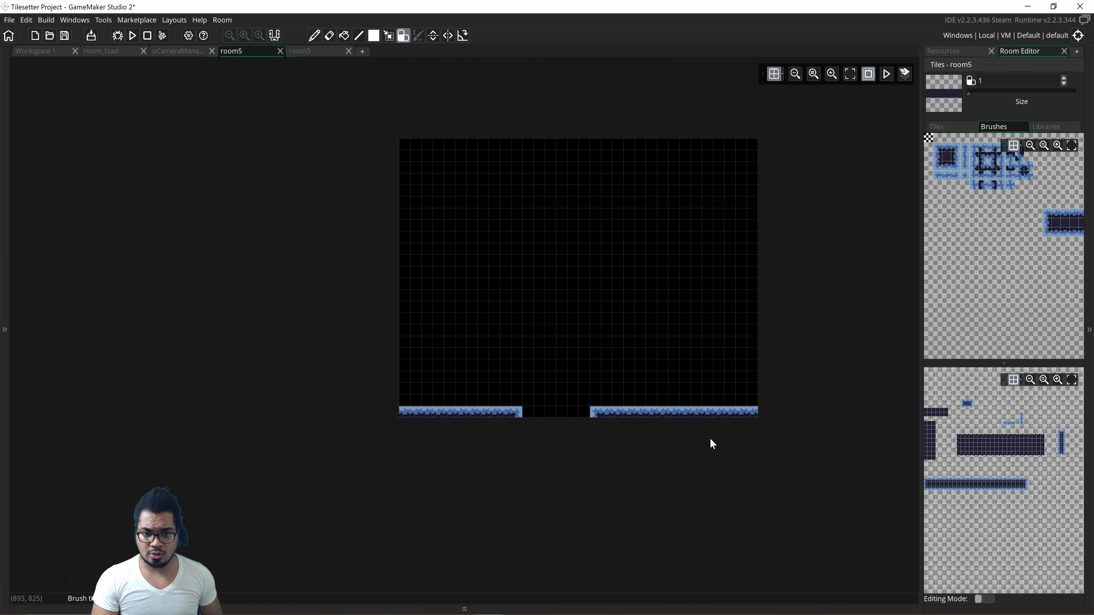
left_click(642, 434)
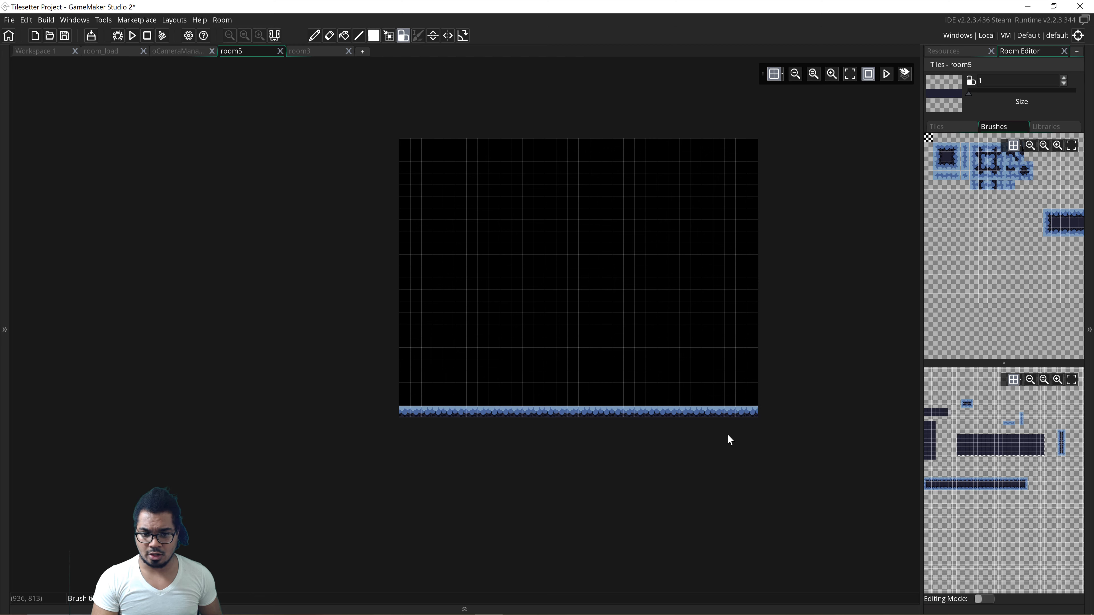
- Stamp several tall narrow bordered pillars side by side on the right half of the floor
left_click(1062, 442)
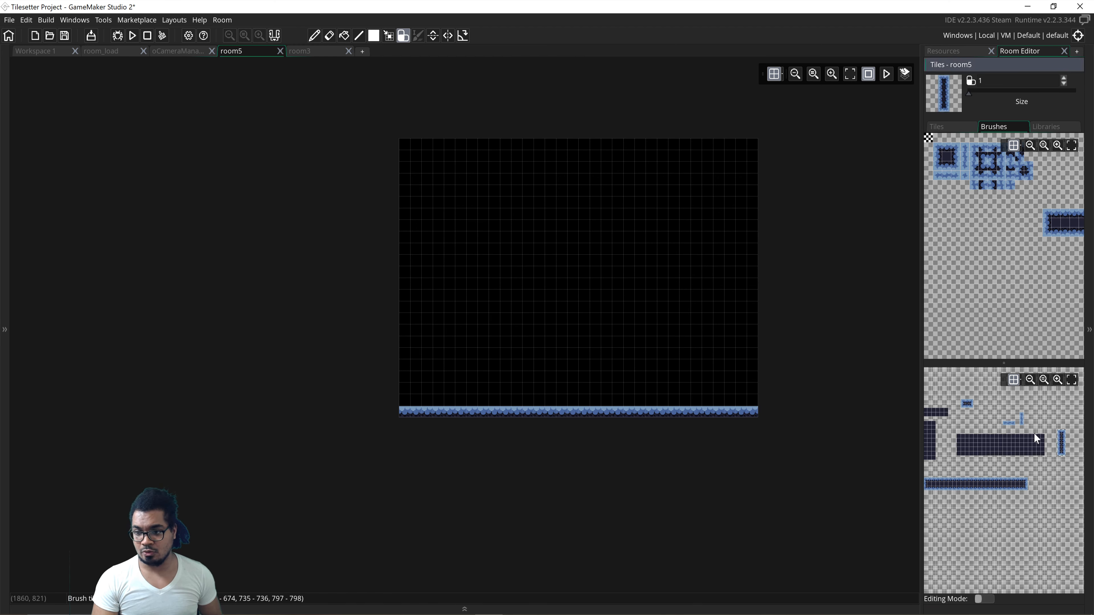
left_click(634, 401)
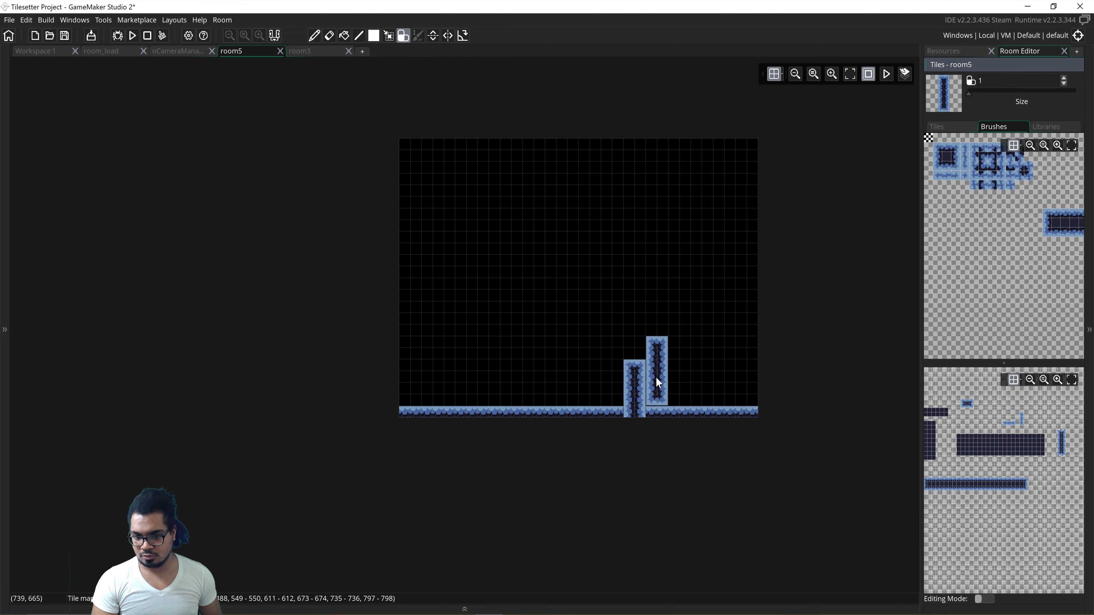
left_click(678, 388)
left_click(693, 392)
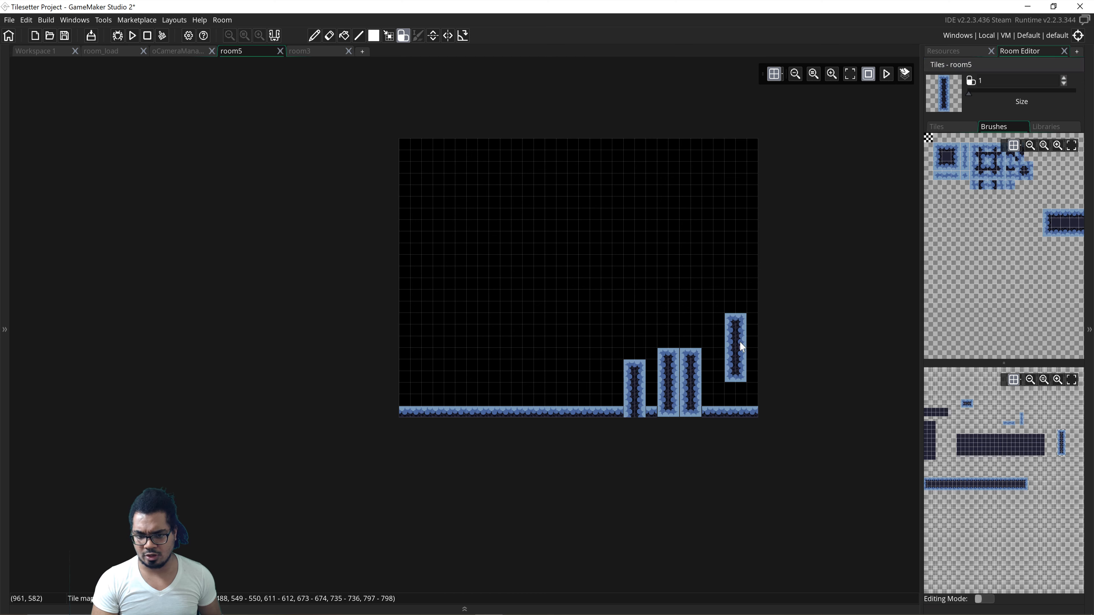
left_click(663, 399)
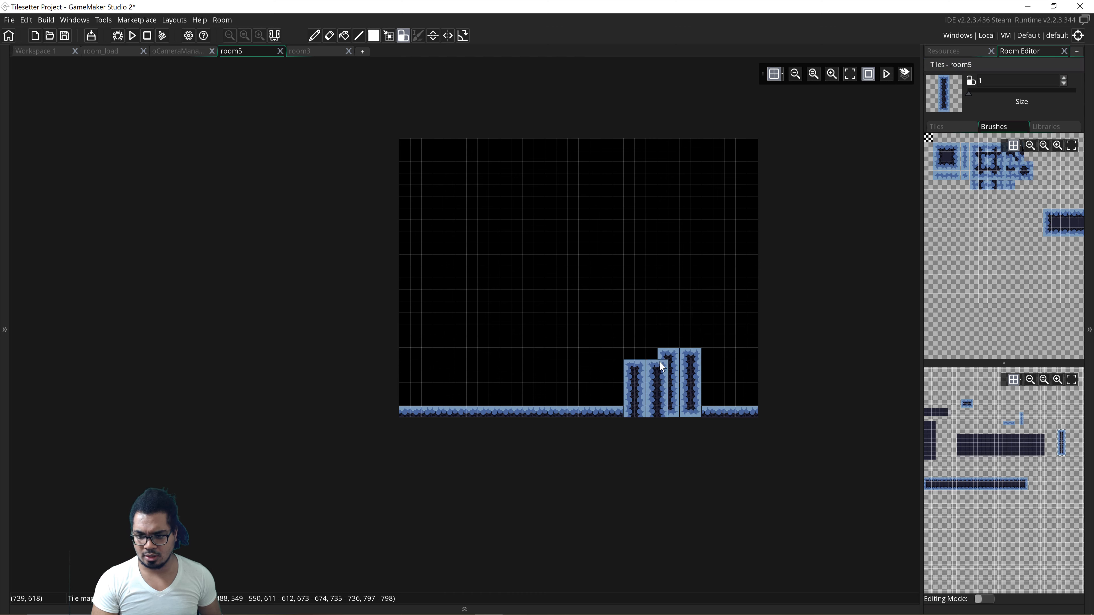
- Switch back to the large plain block as the brush and undo all the pillar stamps on the floor
left_click(1022, 447)
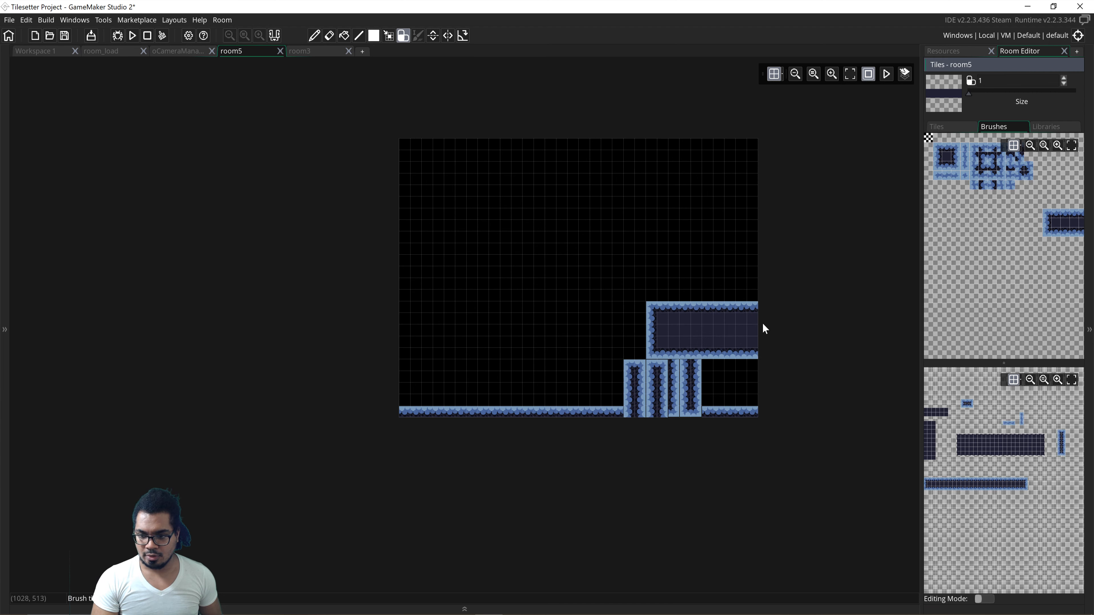
key("ctrl+z")
key("ctrl+z")
key("ctrl+z")
key("ctrl+z")
key("ctrl+z")
key("ctrl+z")
key("ctrl+z")
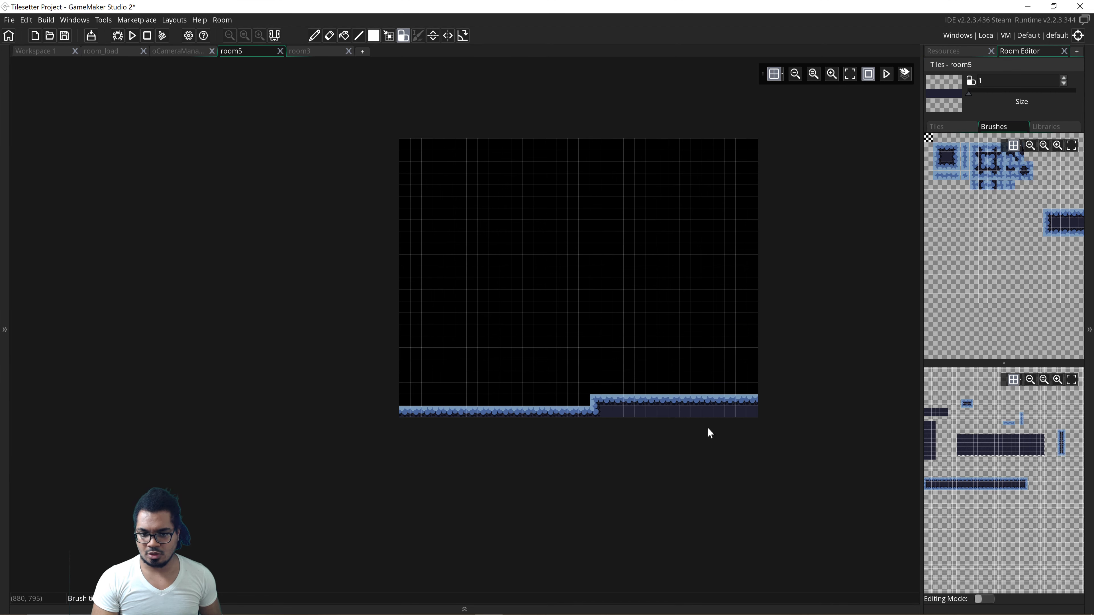
- Stamp two overlapping long bordered platforms across the middle of the room, the second one slightly lower and further right
left_click(1020, 491)
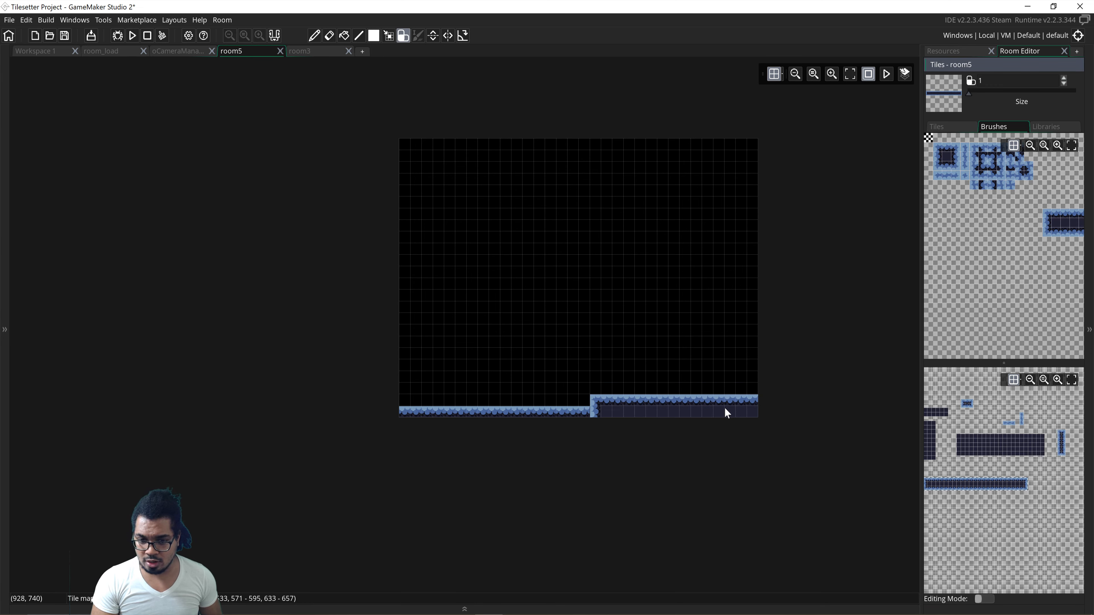
left_click(566, 275)
left_click(623, 289)
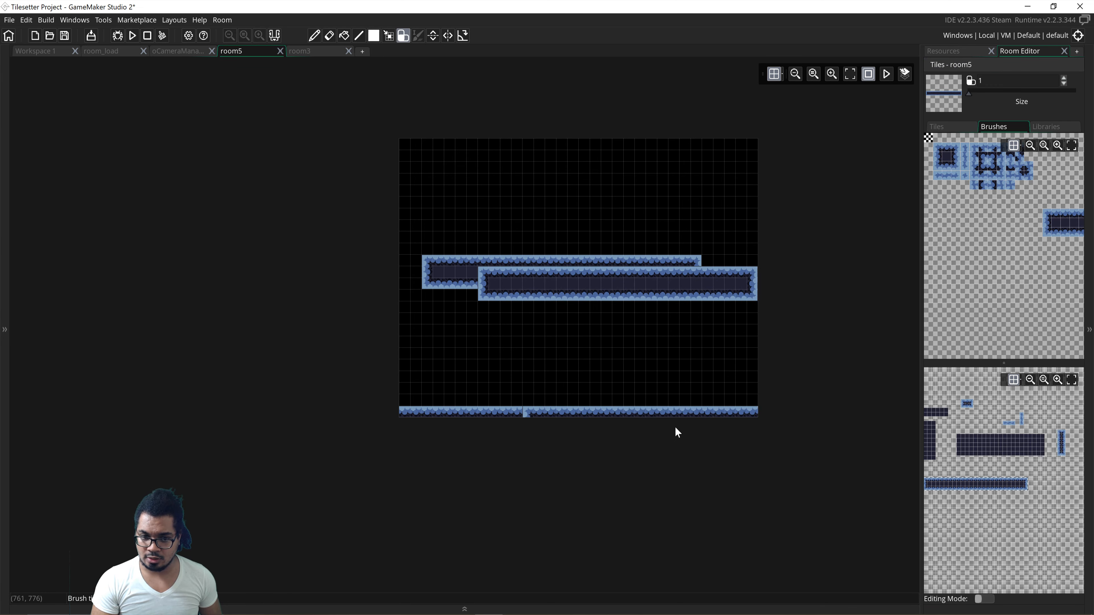
- Stamp many copies of the small horizontal bordered ledge brush in a scattered pattern below the two long platforms
mouse_move(1004, 469)
middle_mouse_down()
mouse_move(1018, 466)
mouse_move(1014, 475)
middle_mouse_up()
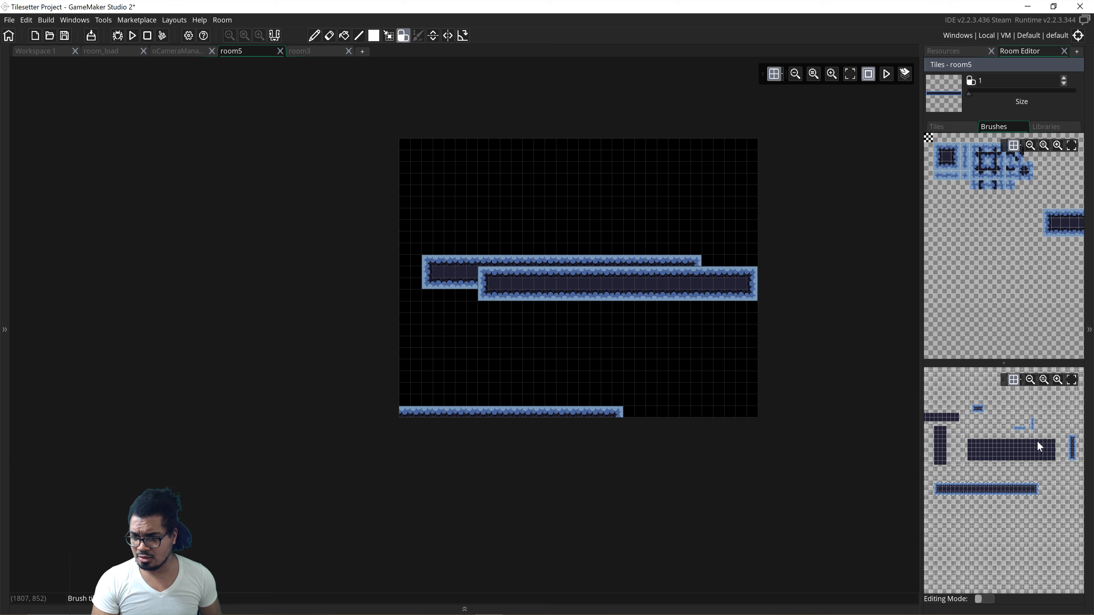
left_click(1032, 422)
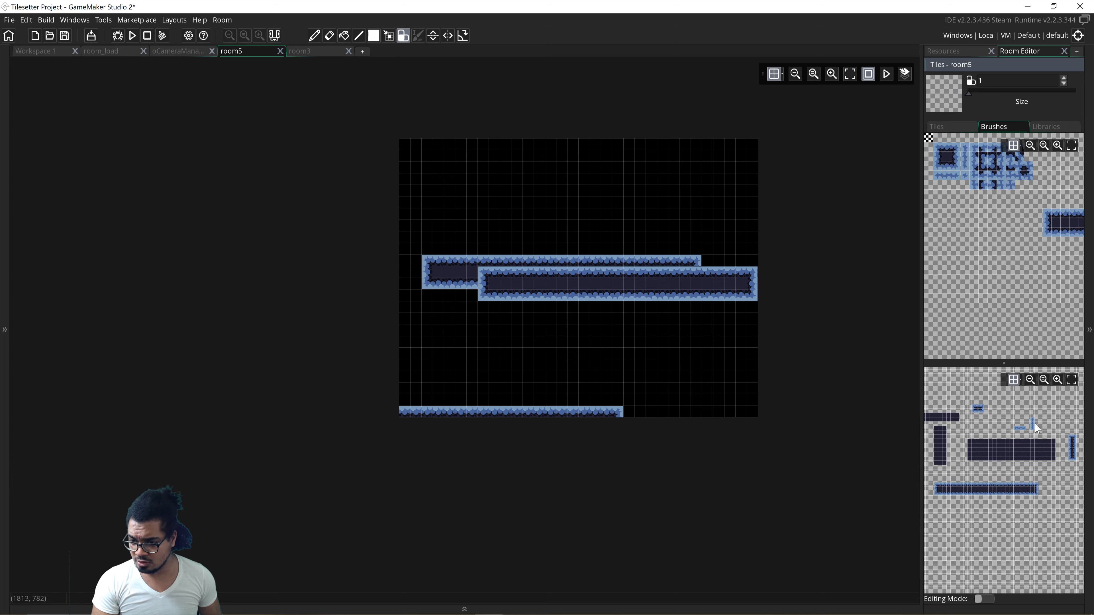
left_click(1019, 429)
left_click_drag(523, 307, 525, 320)
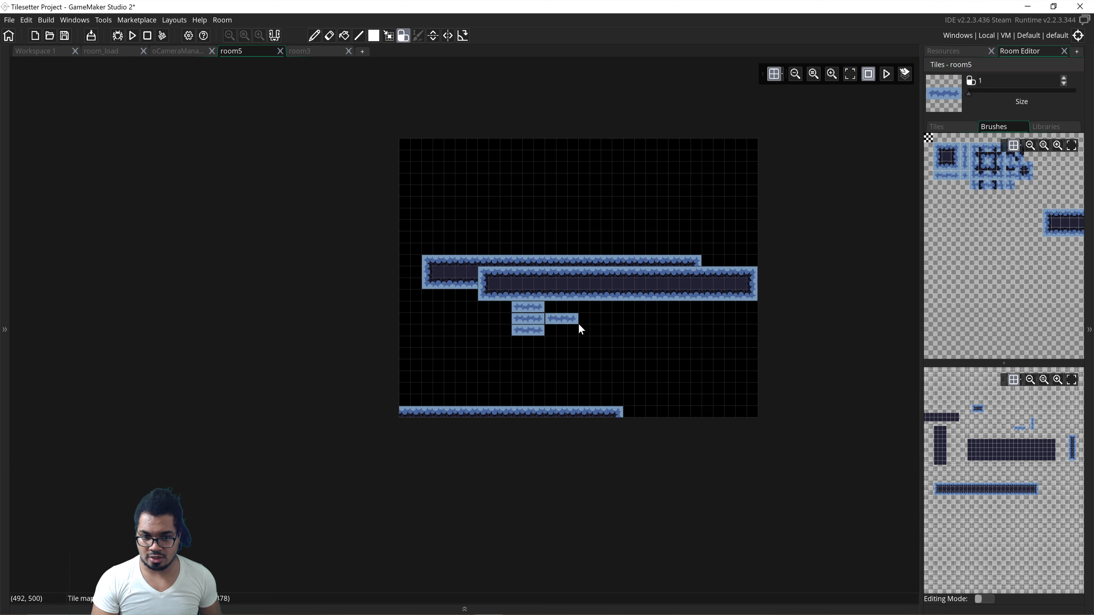
mouse_move(614, 355)
left_mouse_down()
mouse_move(491, 369)
mouse_move(634, 377)
left_mouse_up()
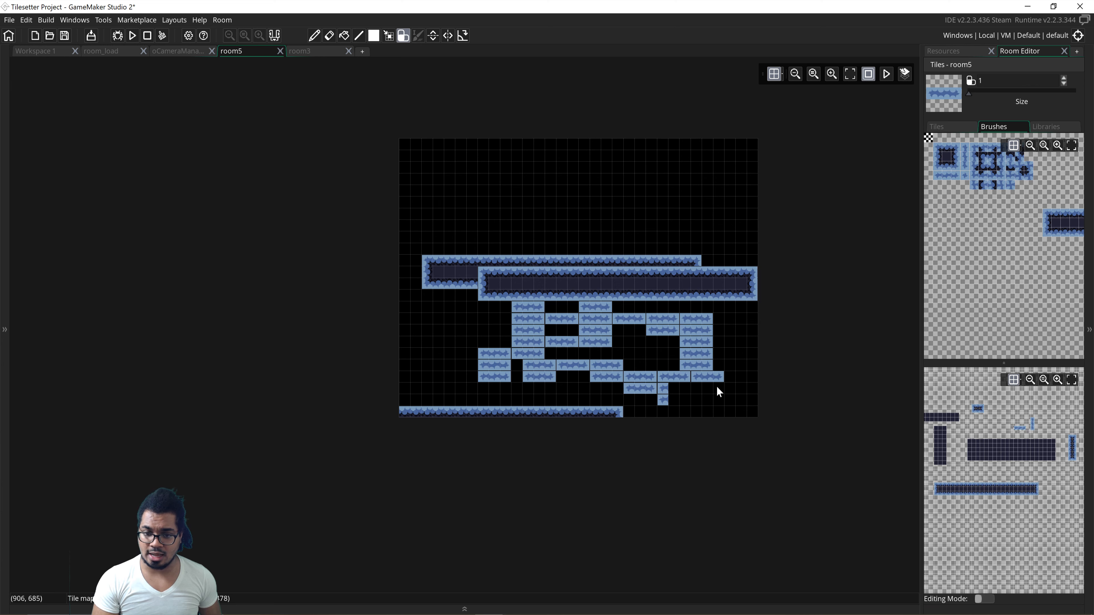
- Erase all the small horizontal ledges scattered below the long platforms
right_click_drag(667, 369, 565, 367)
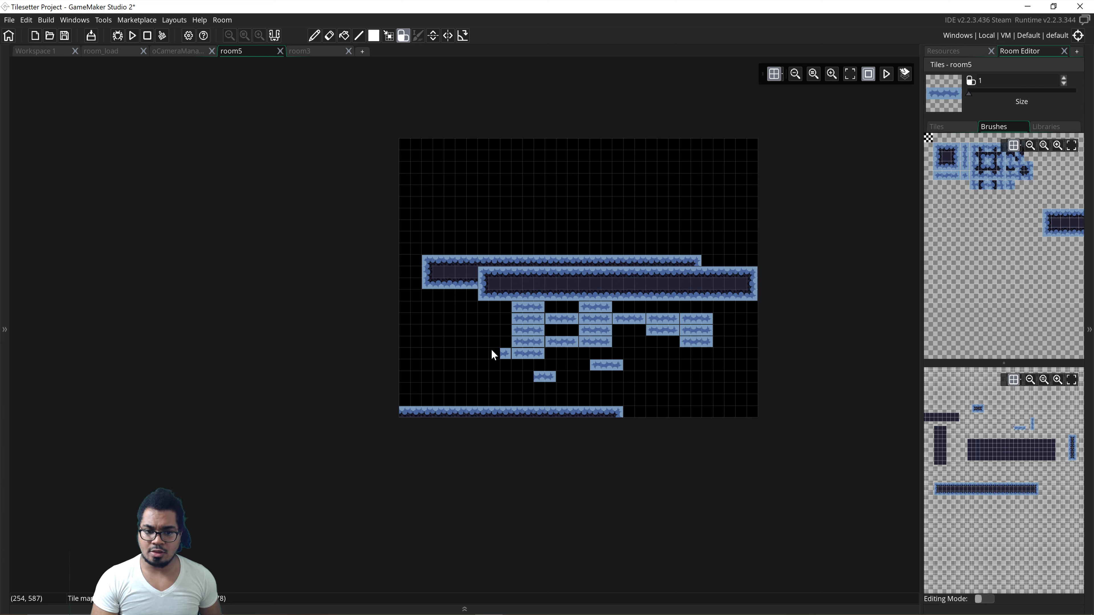
right_click_drag(492, 350, 670, 357)
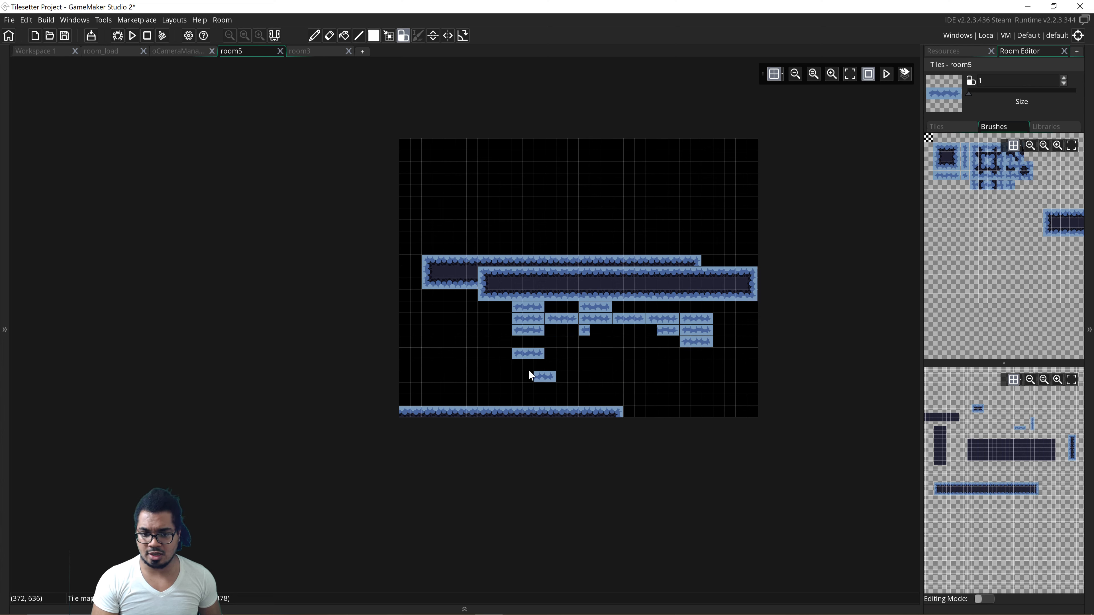
mouse_move(629, 403)
right_mouse_down()
mouse_move(707, 371)
mouse_move(685, 336)
right_mouse_up()
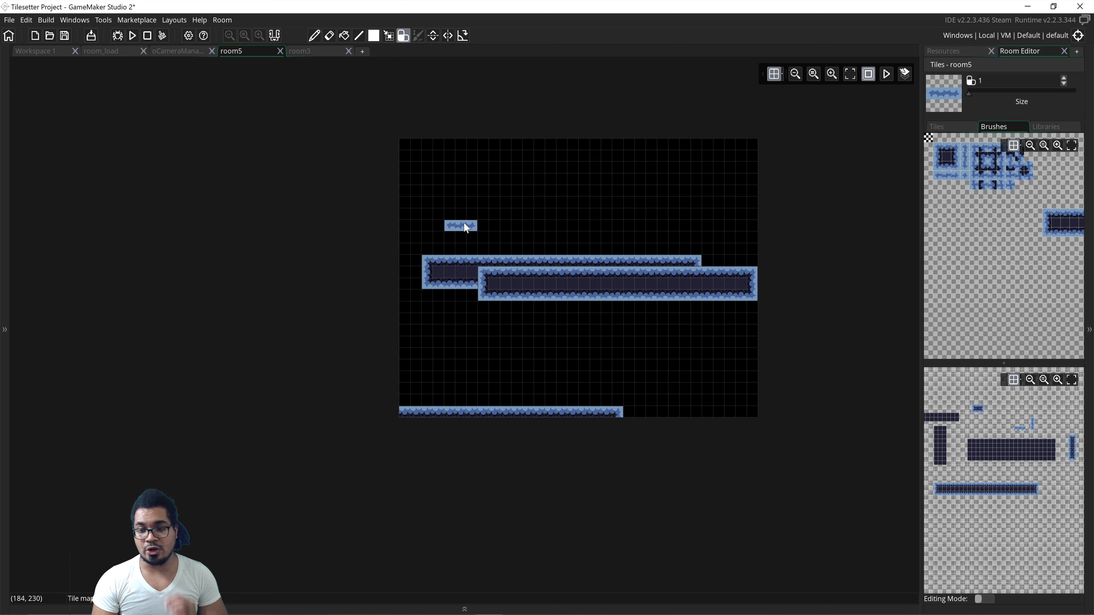
mouse_move(1030, 228)
middle_mouse_down()
mouse_move(982, 254)
mouse_move(994, 267)
mouse_move(1024, 268)
mouse_move(945, 257)
mouse_move(1044, 265)
middle_mouse_up()
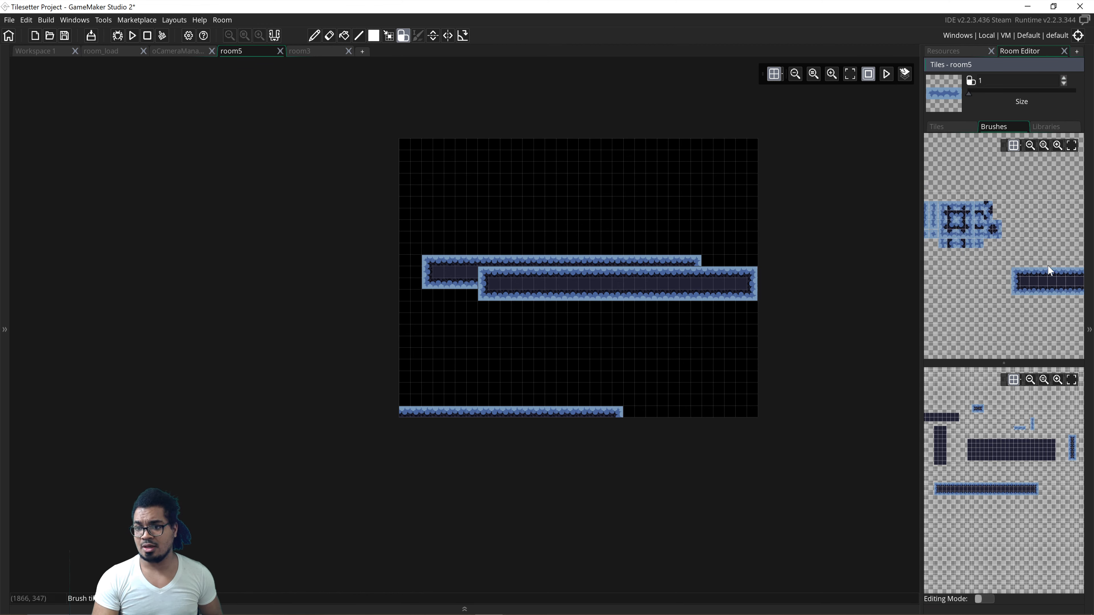
mouse_move(1046, 265)
middle_mouse_down()
mouse_move(958, 265)
mouse_move(976, 260)
mouse_move(992, 280)
mouse_move(1041, 277)
middle_mouse_up()
scroll(977, 260, "down", 2, "ctrl")
scroll(977, 260, "down", 2, "ctrl")
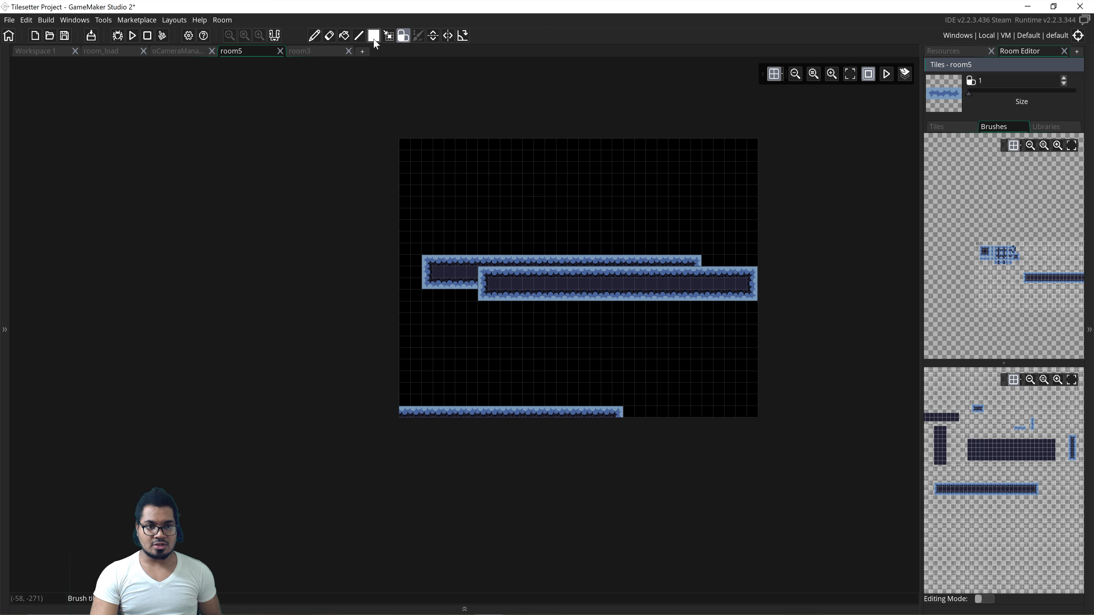
- Select the room area containing both long platforms and the floor strip, and delete all its tiles
left_click(389, 36)
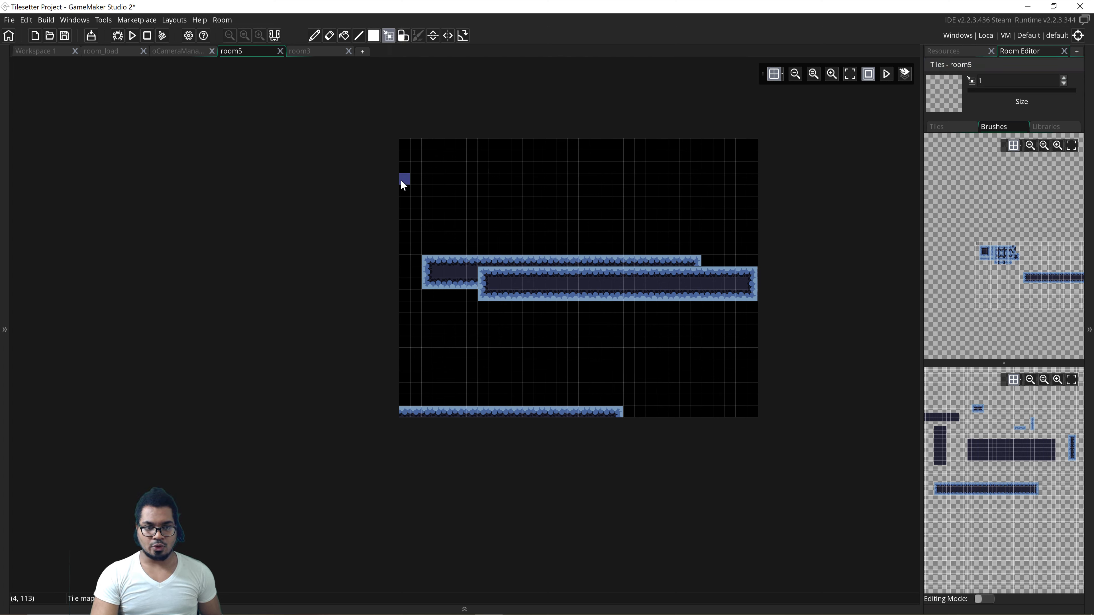
left_click_drag(404, 185, 789, 447)
key("Delete")
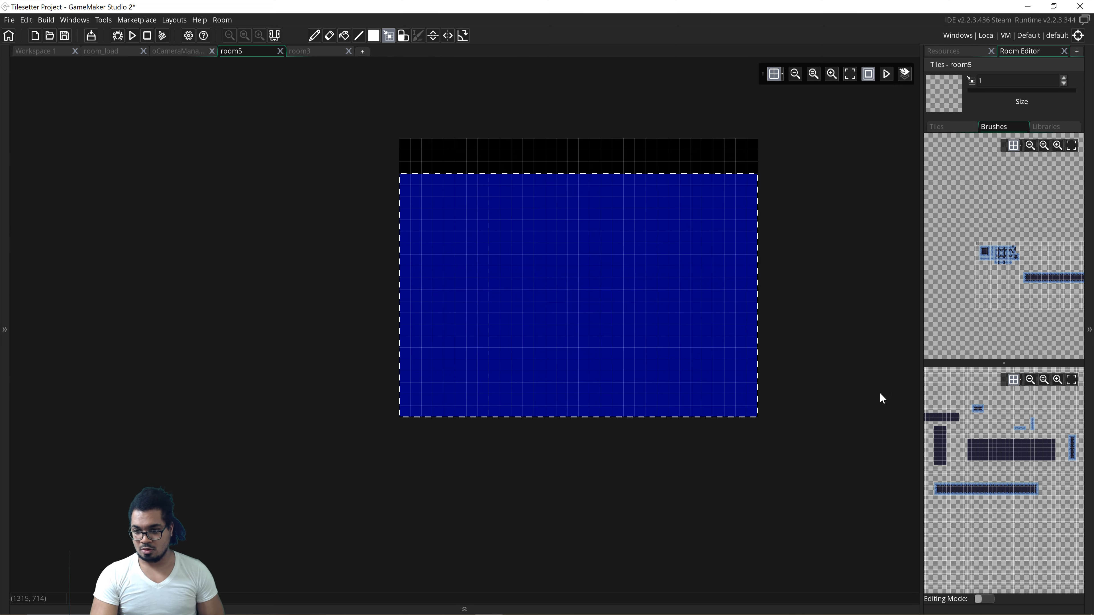
left_click(975, 441)
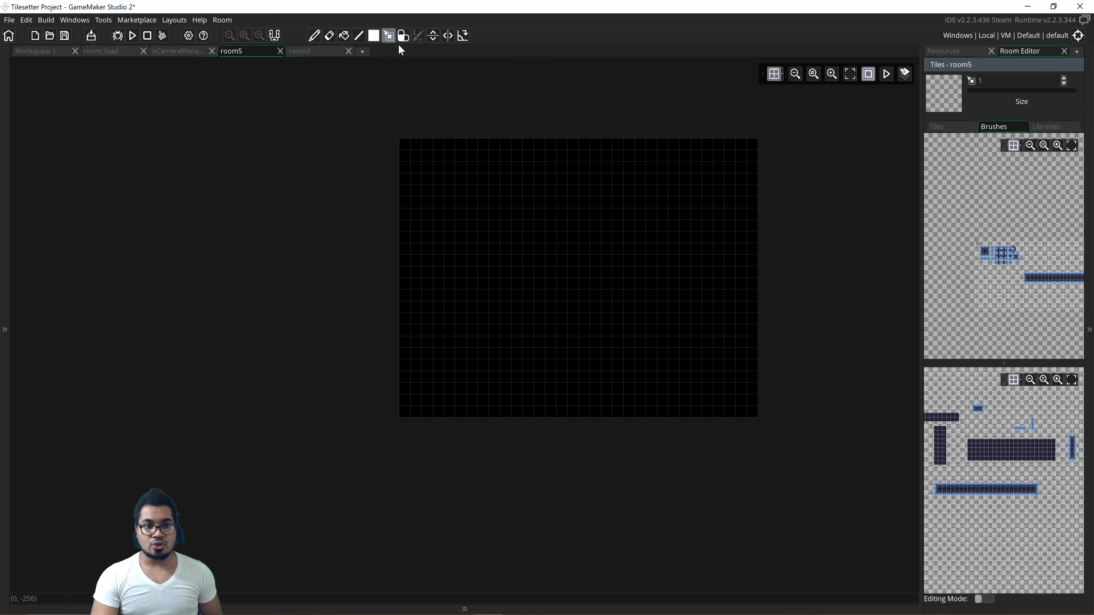
- Auto-tile full-height walls along the room's left and right edges with the tall plain block brush
left_click(403, 36)
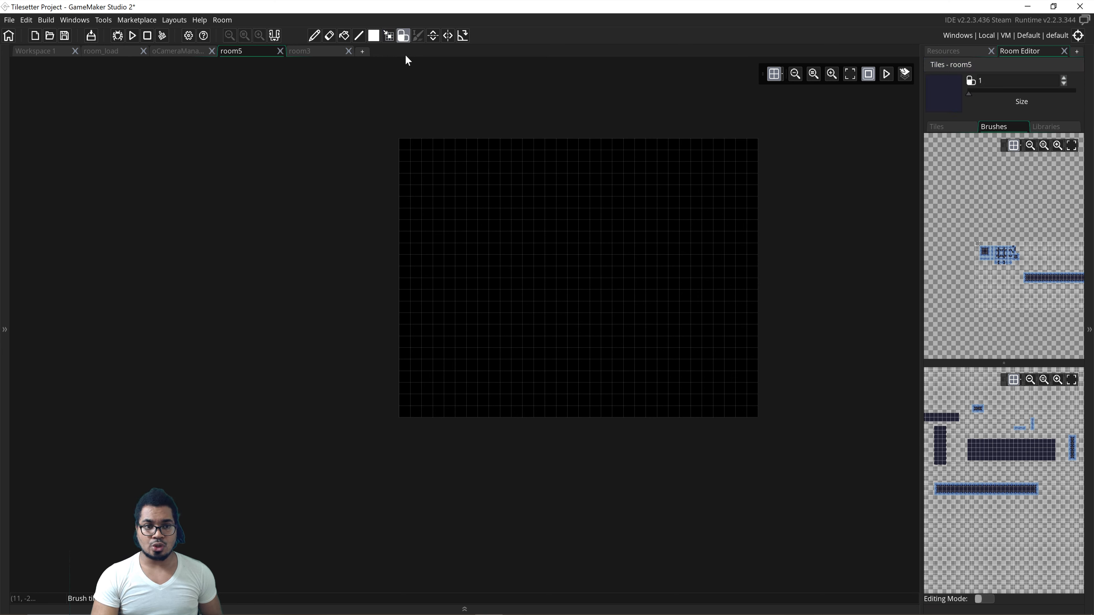
left_click(936, 438)
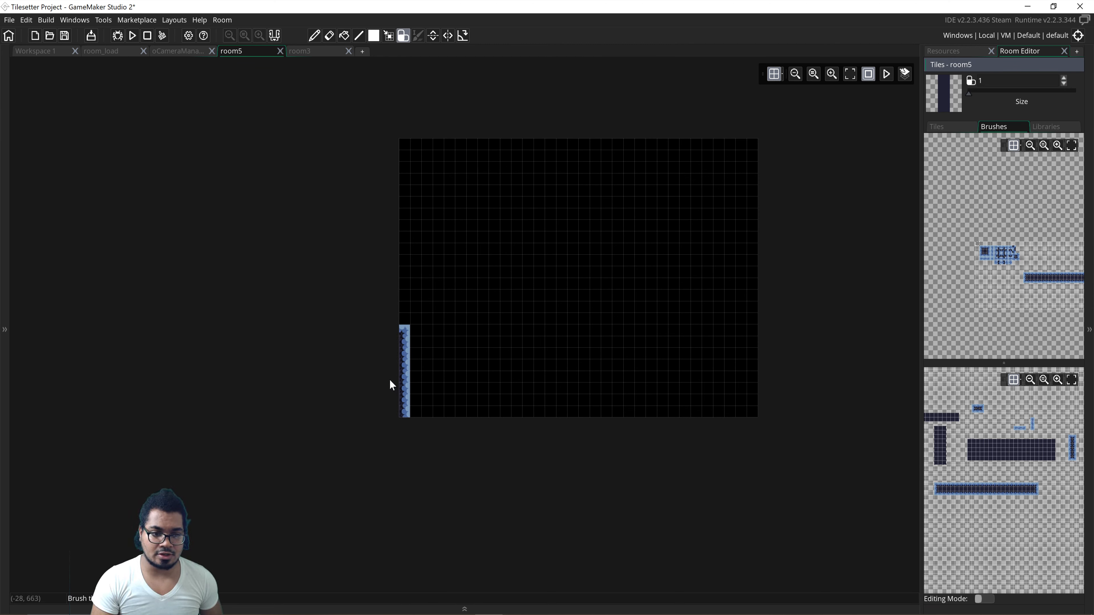
mouse_move(390, 380)
left_mouse_down()
mouse_move(408, 281)
mouse_move(393, 289)
mouse_move(391, 190)
left_mouse_up()
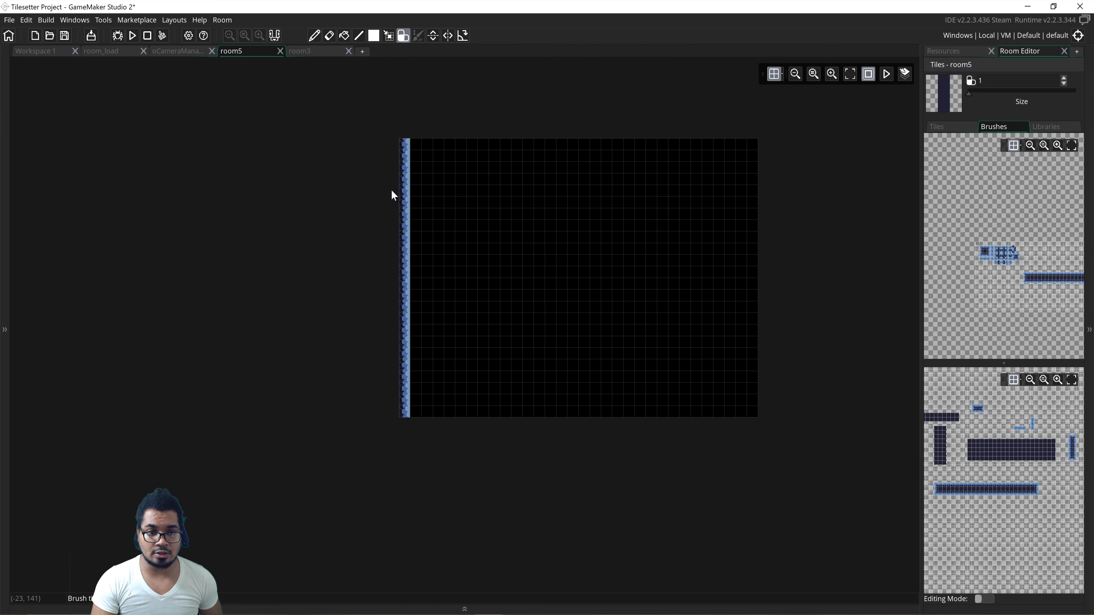
mouse_move(762, 408)
left_mouse_down()
mouse_move(755, 330)
mouse_move(767, 157)
left_mouse_up()
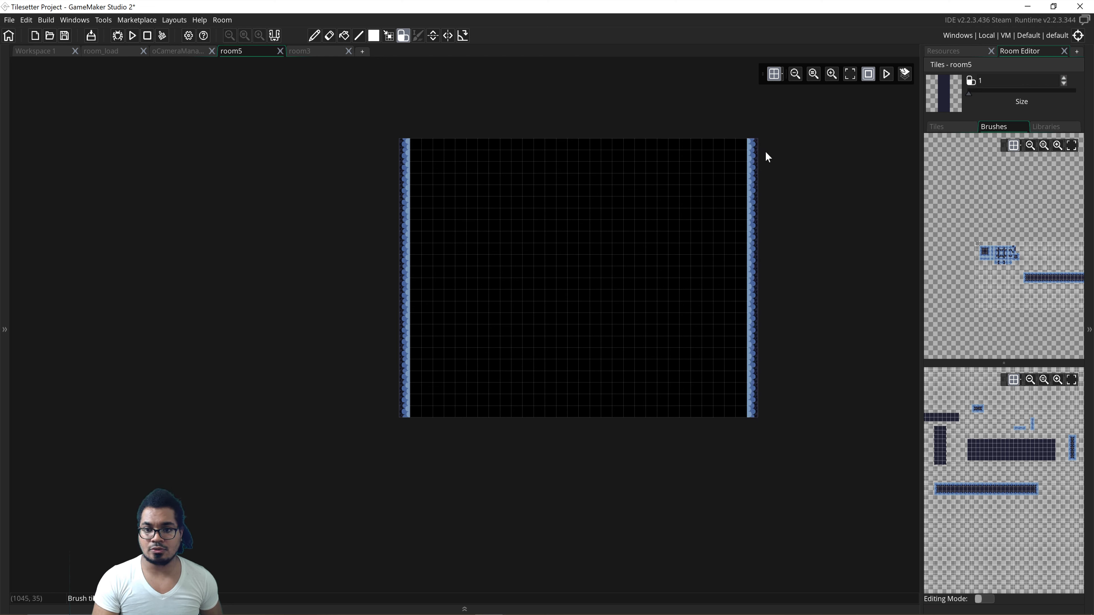
- Auto-tile a continuous floor and ceiling between the two walls with the large plain block brush
left_click(1012, 491)
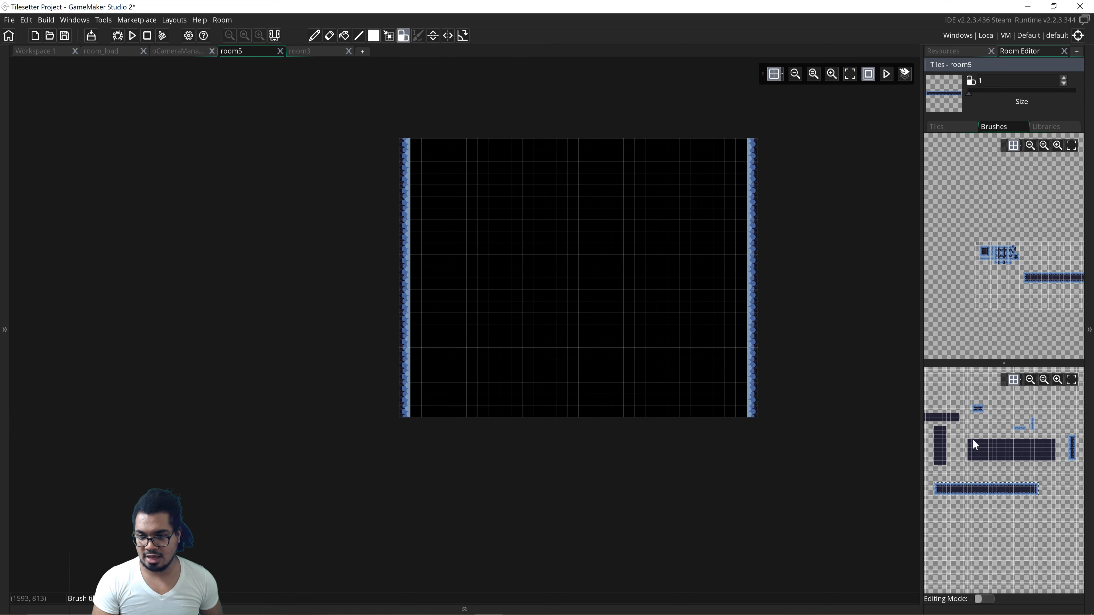
left_click(1003, 452)
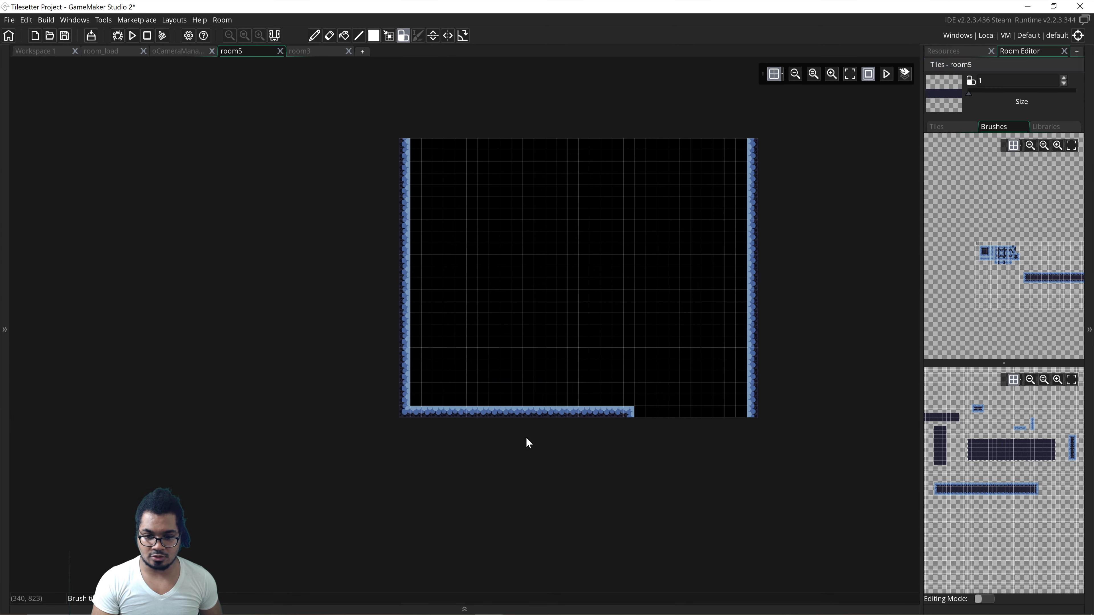
left_click(667, 439)
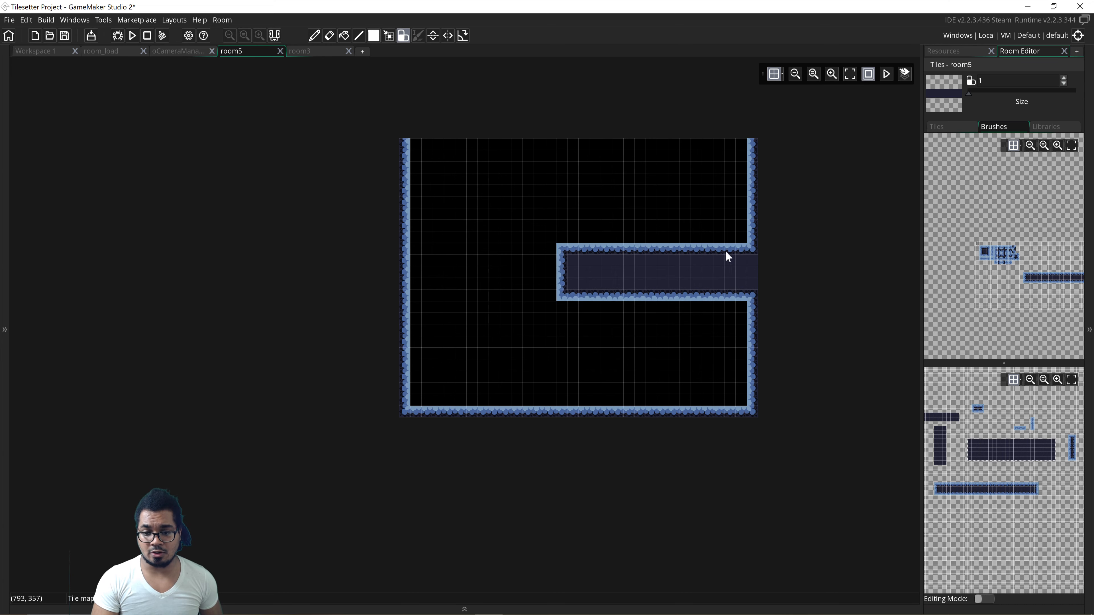
left_click(747, 209)
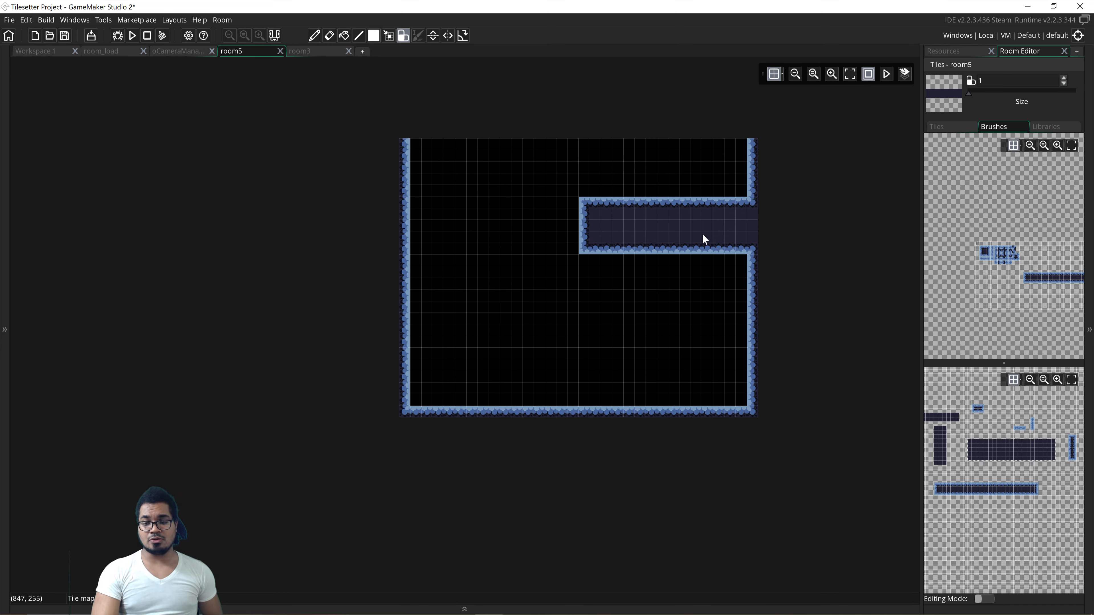
left_click(518, 124)
left_click(657, 128)
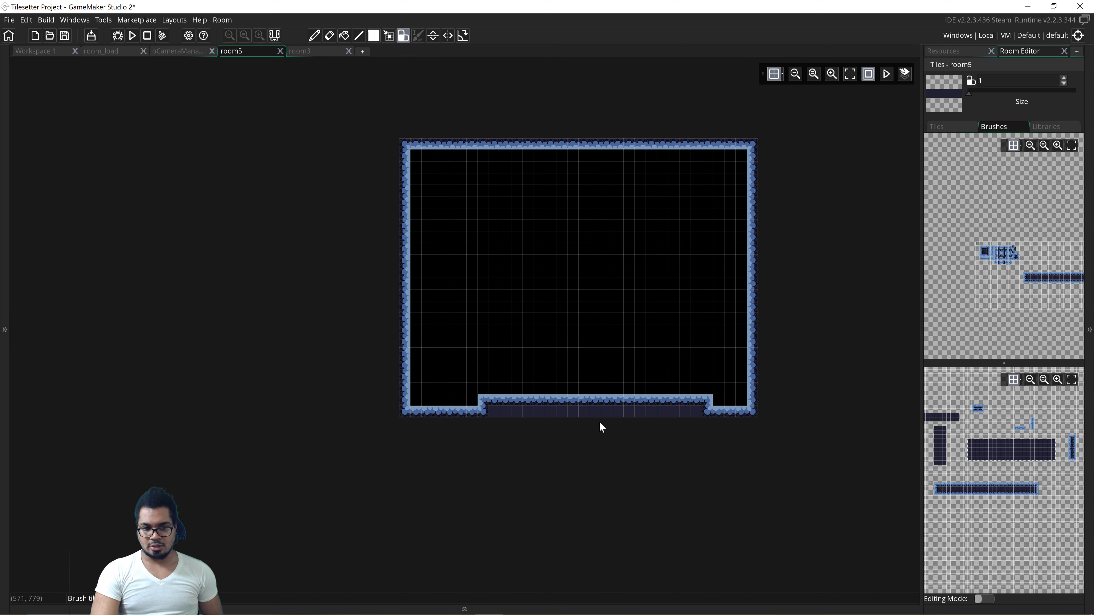
- Stamp overlapping tall plain blocks as a wide column on the floor's right half, and build a floating platform at middle left with the wide plain block
left_click(940, 446)
left_click(657, 398)
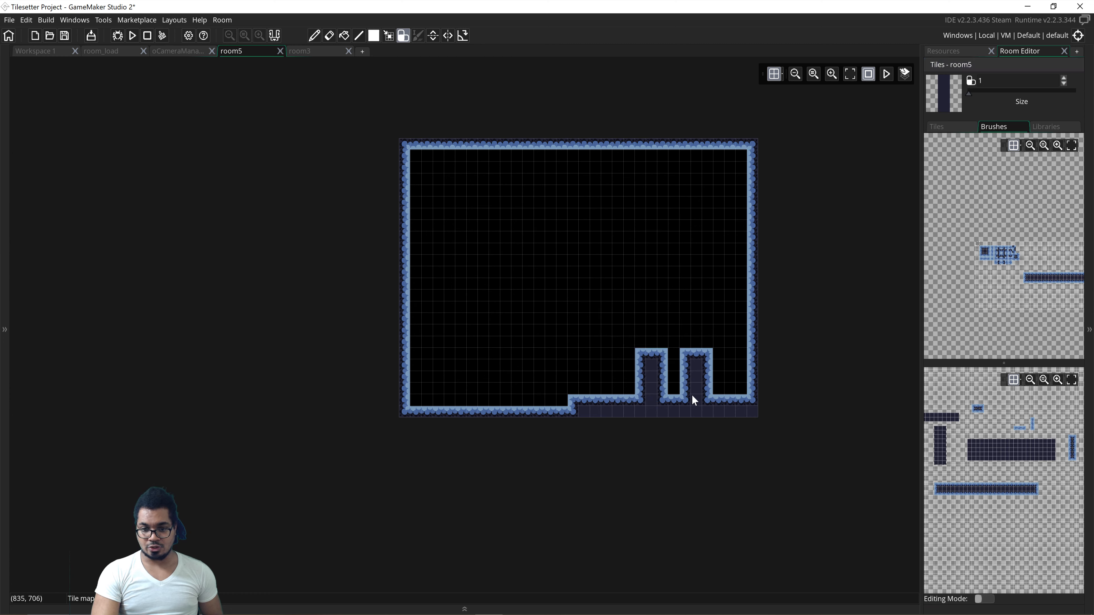
left_click(683, 397)
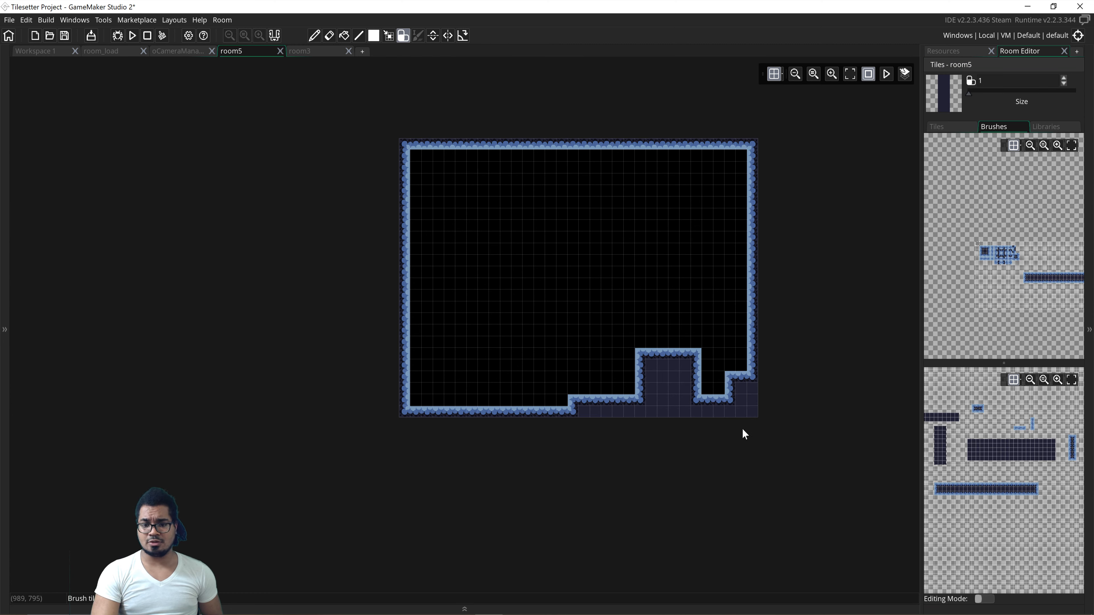
left_click(947, 422)
left_click_drag(508, 306, 507, 320)
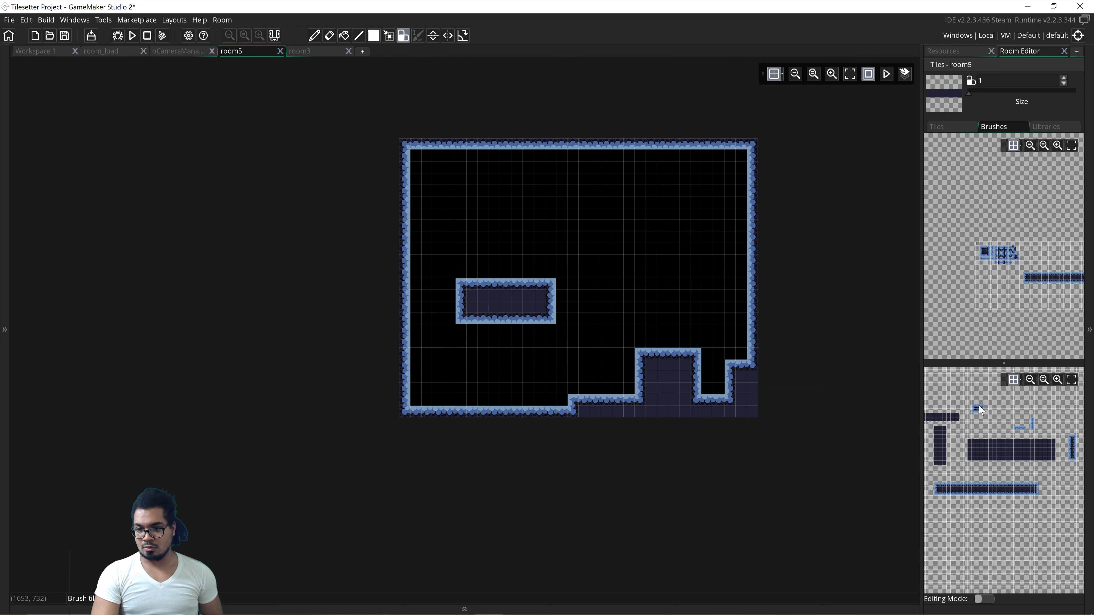
left_click(979, 407)
left_click(674, 243)
left_click_drag(674, 266, 673, 289)
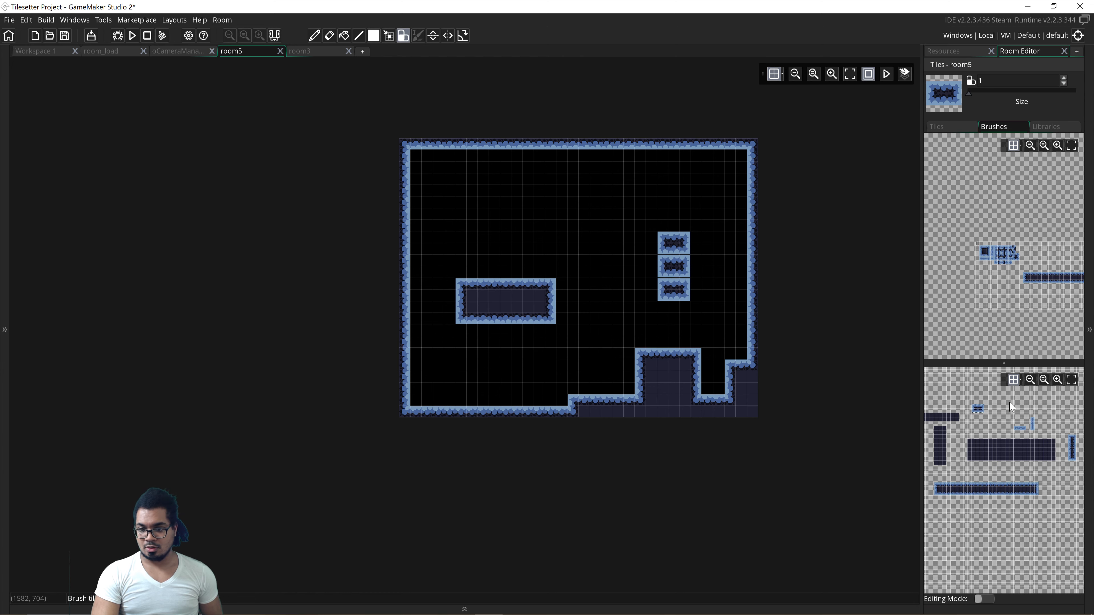
key("ctrl+z")
- Build a stepped ledge projecting from the middle of the right wall with the wide plain block brush
mouse_move(967, 449)
middle_mouse_down()
mouse_move(1019, 427)
mouse_move(1000, 457)
middle_mouse_up()
left_click(972, 423)
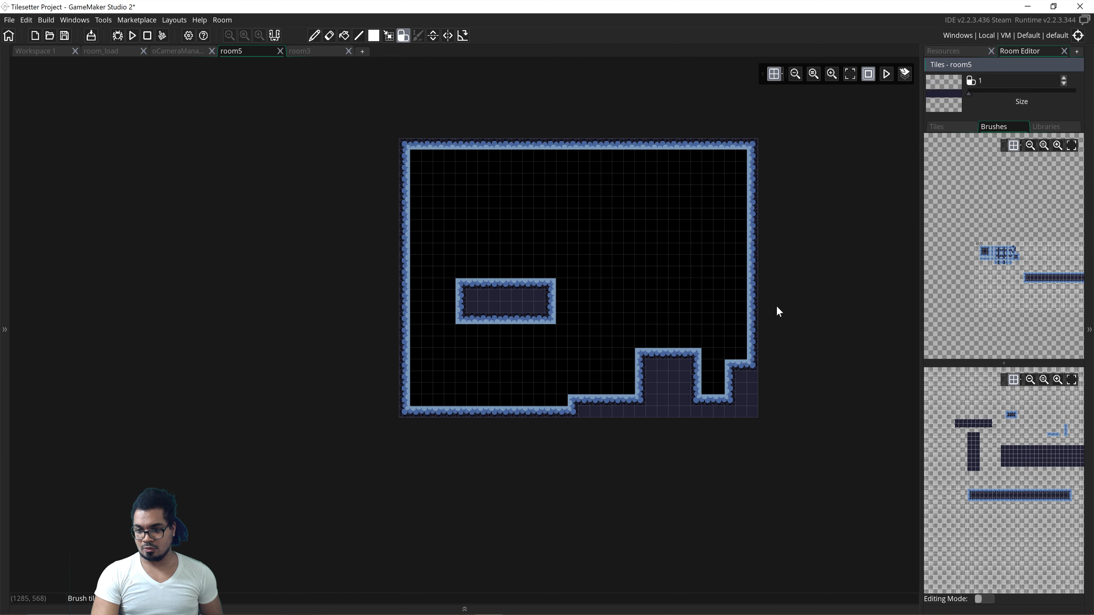
mouse_move(758, 300)
left_mouse_down()
mouse_move(748, 272)
mouse_move(738, 277)
mouse_move(740, 259)
mouse_move(726, 261)
left_mouse_up()
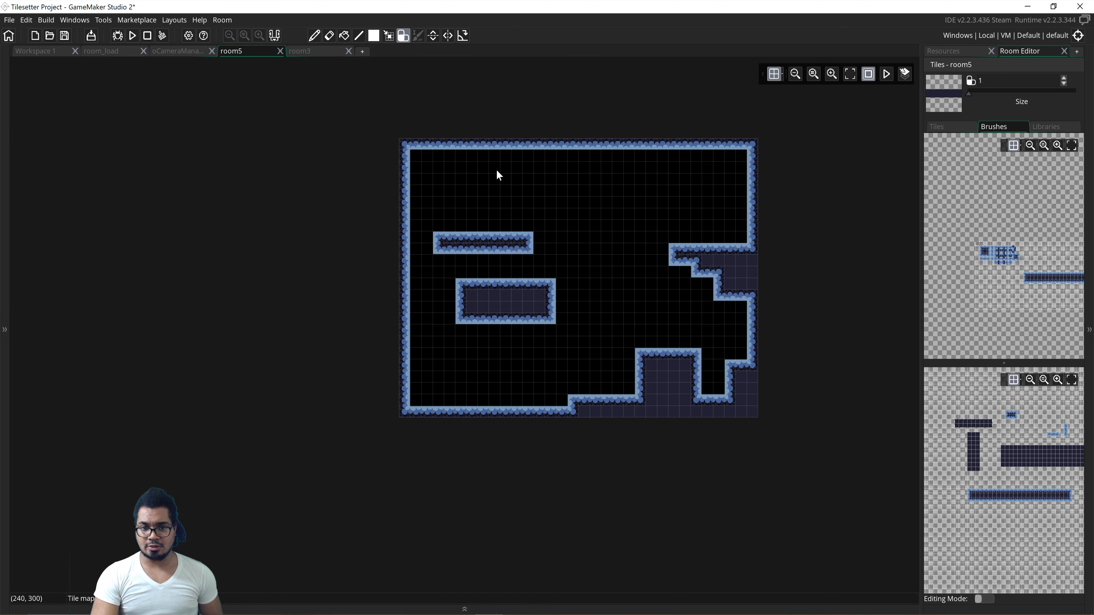
- On the solids layer, place oSolid instances stretched over the room's entire left wall and along its floor
left_click(3, 154)
left_click(47, 97)
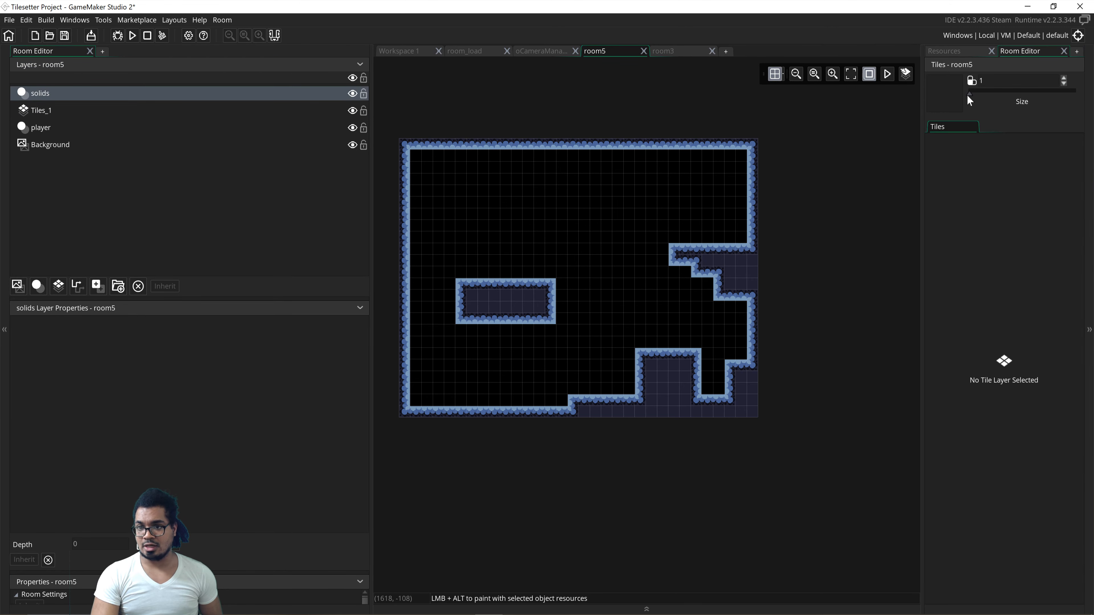
left_click(949, 53)
left_click_drag(963, 371, 404, 144)
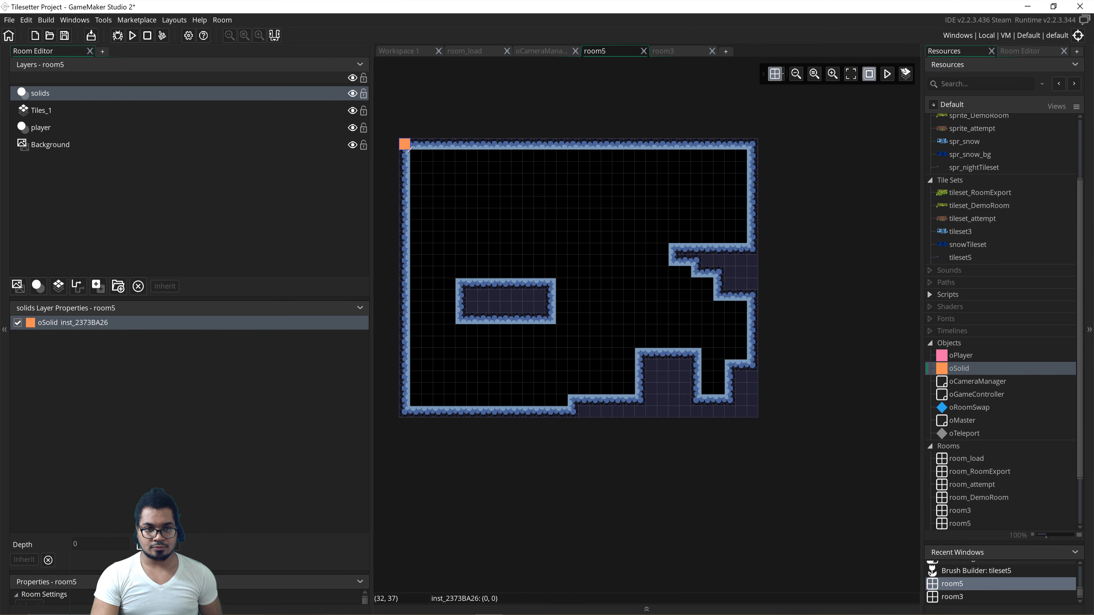
left_click_drag(408, 191, 773, 413)
left_click(415, 413, "alt")
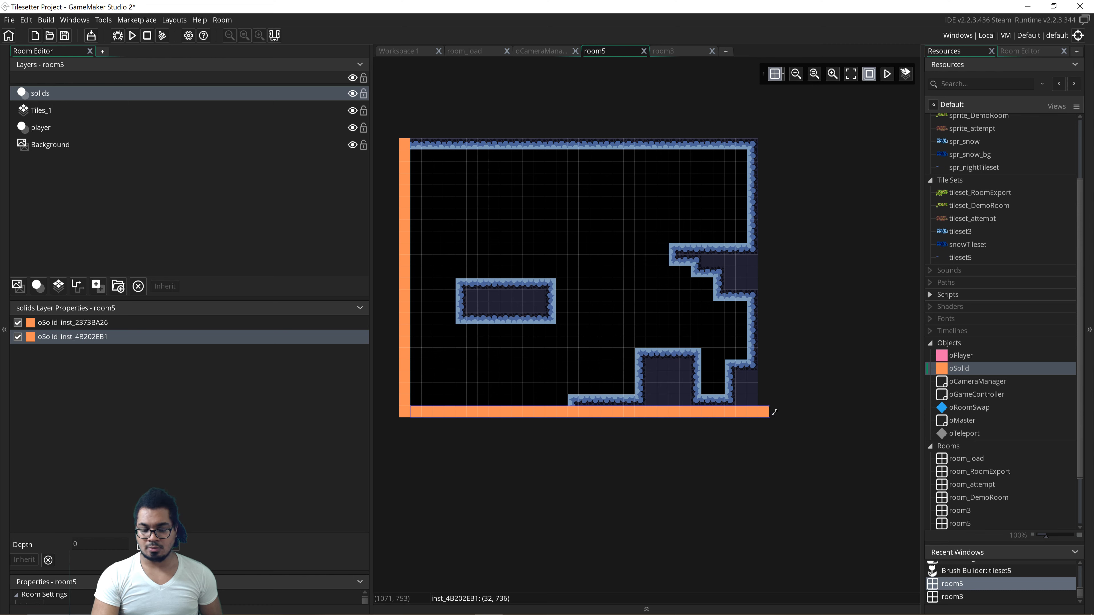
- Add two more oSolid instances, stretching one down the right wall and the other across the ceiling
left_click(754, 146, "alt")
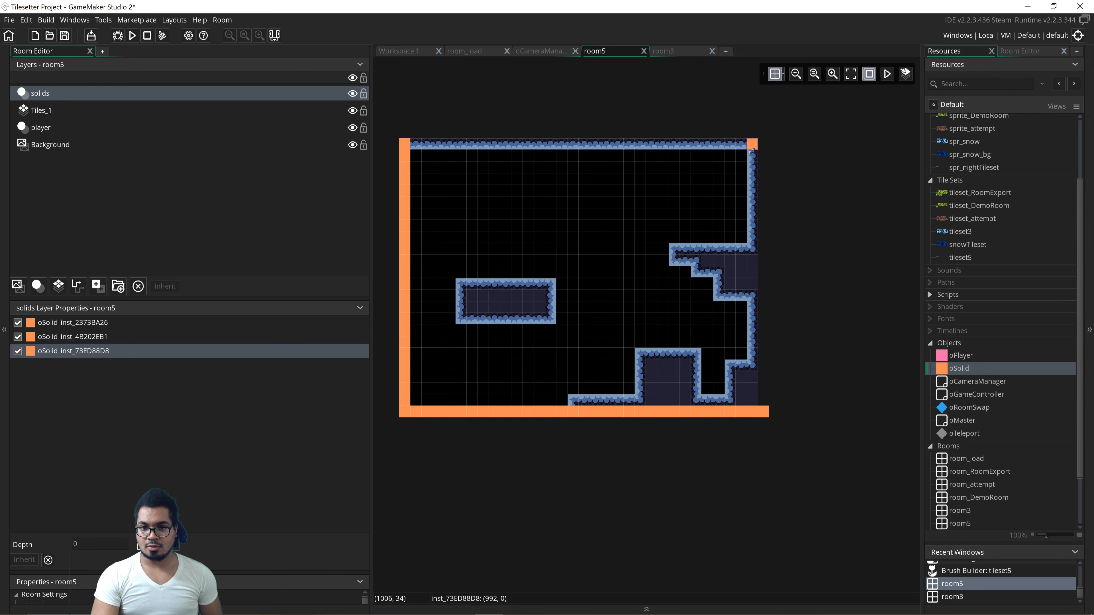
left_click_drag(752, 150, 771, 392)
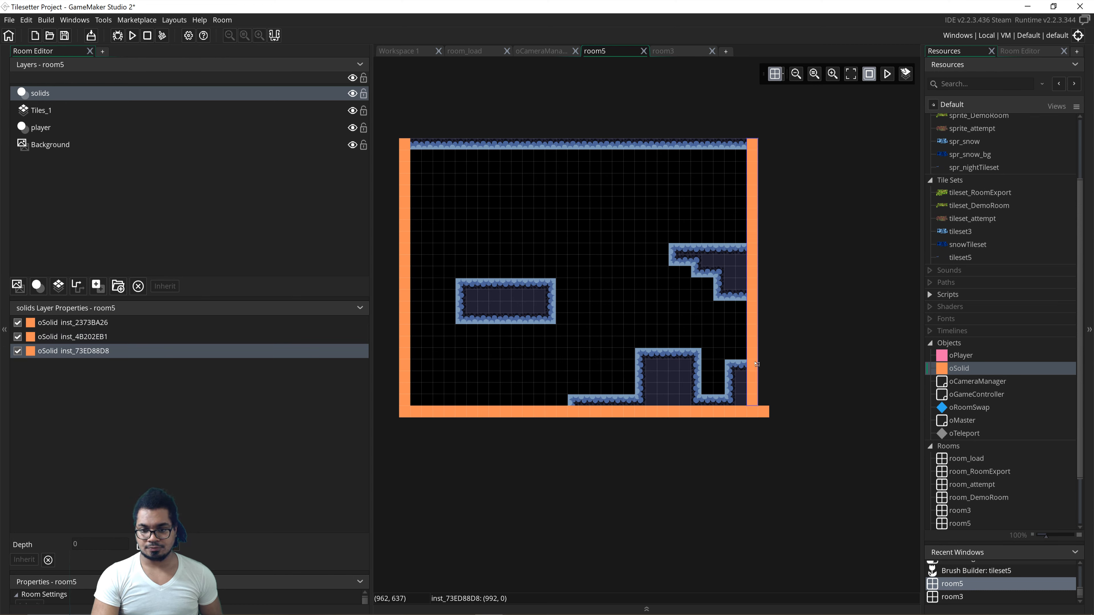
left_click(415, 144, "alt")
left_click_drag(422, 149, 754, 146)
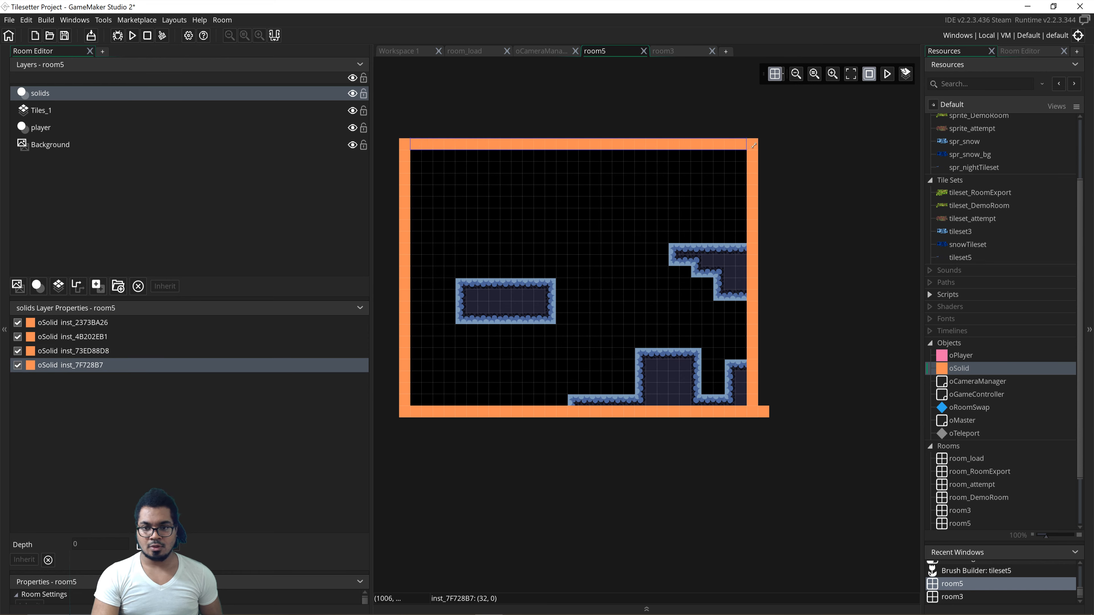
- Place an oSolid at the floating platform's top-left corner and stretch it over the whole platform
left_click(460, 285, "alt")
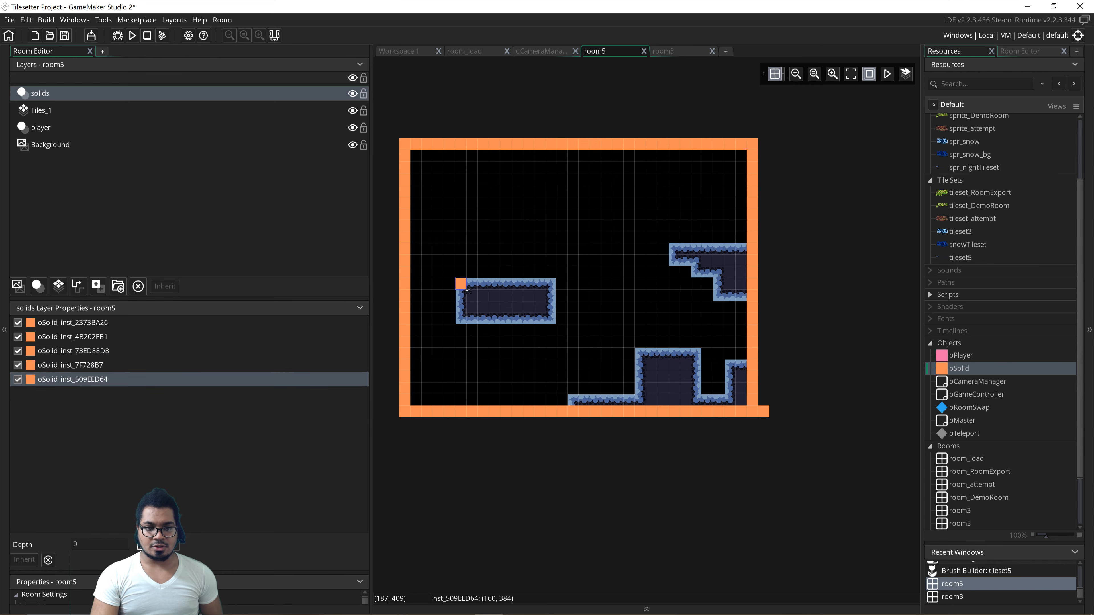
left_click_drag(464, 289, 555, 332)
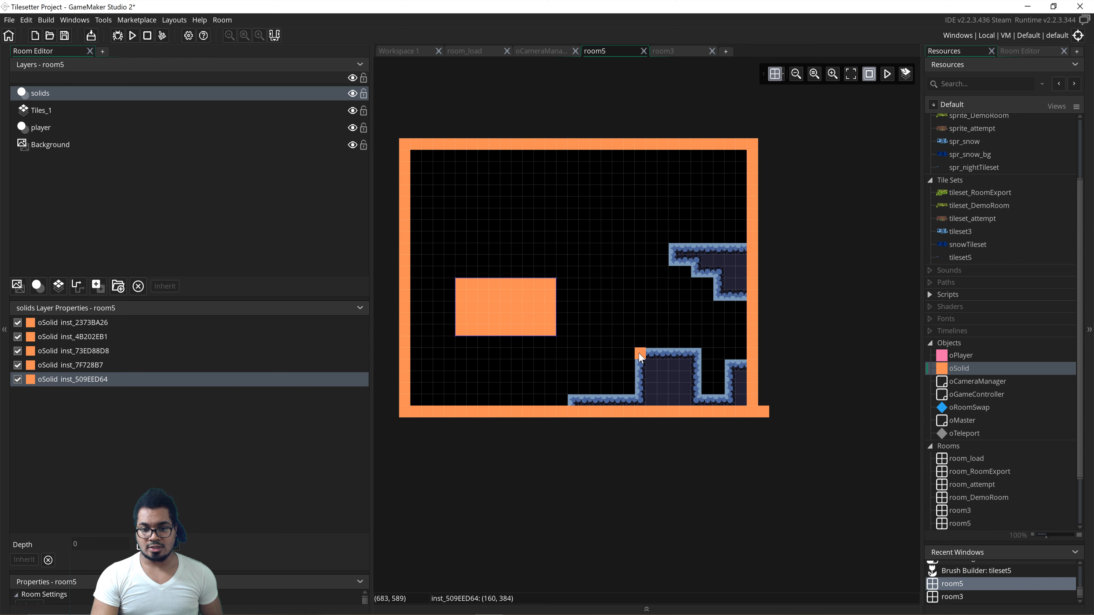
- Stretch oSolid instances over the tall floor block, the low steps on both sides of it and the room's lower-right corner block
left_click_drag(645, 359, 700, 409)
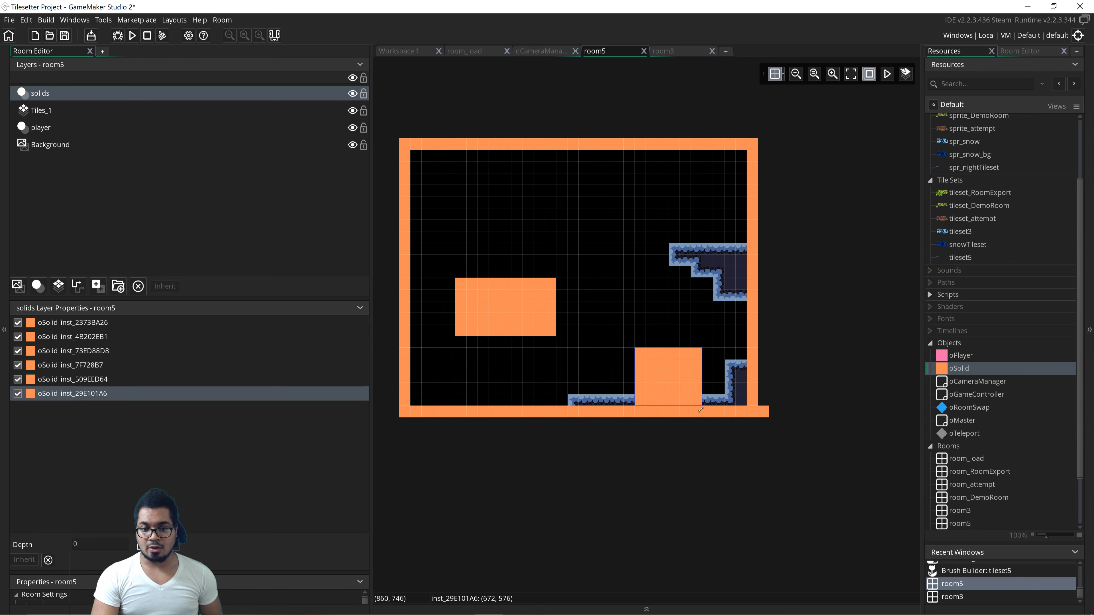
left_click(574, 400, "alt")
left_click_drag(579, 400, 629, 400)
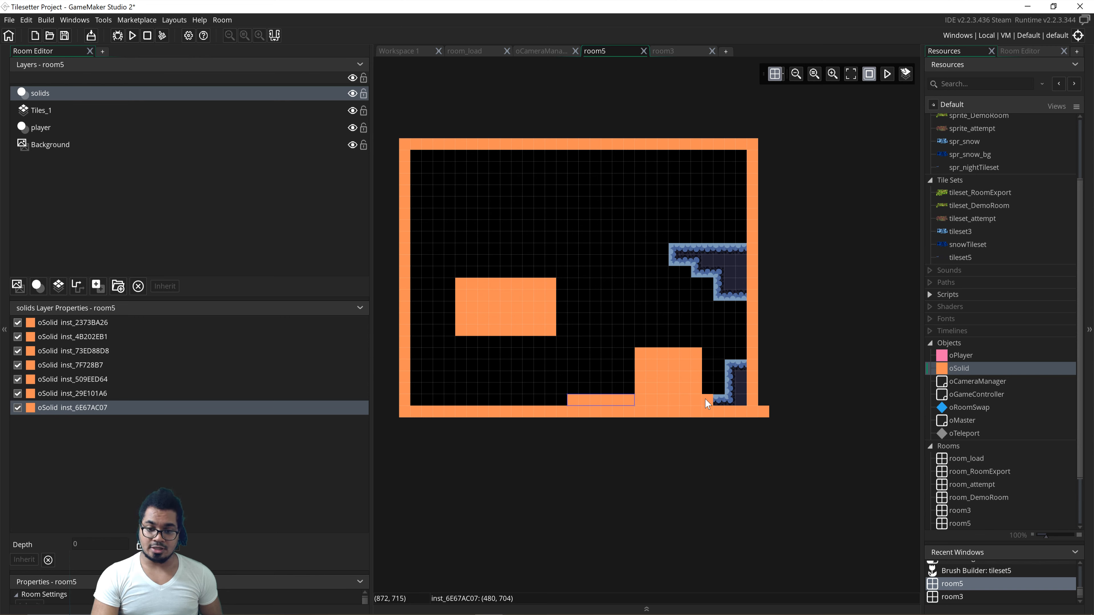
left_click(707, 401, "alt")
left_click_drag(714, 400, 746, 393)
left_click(732, 369, "alt")
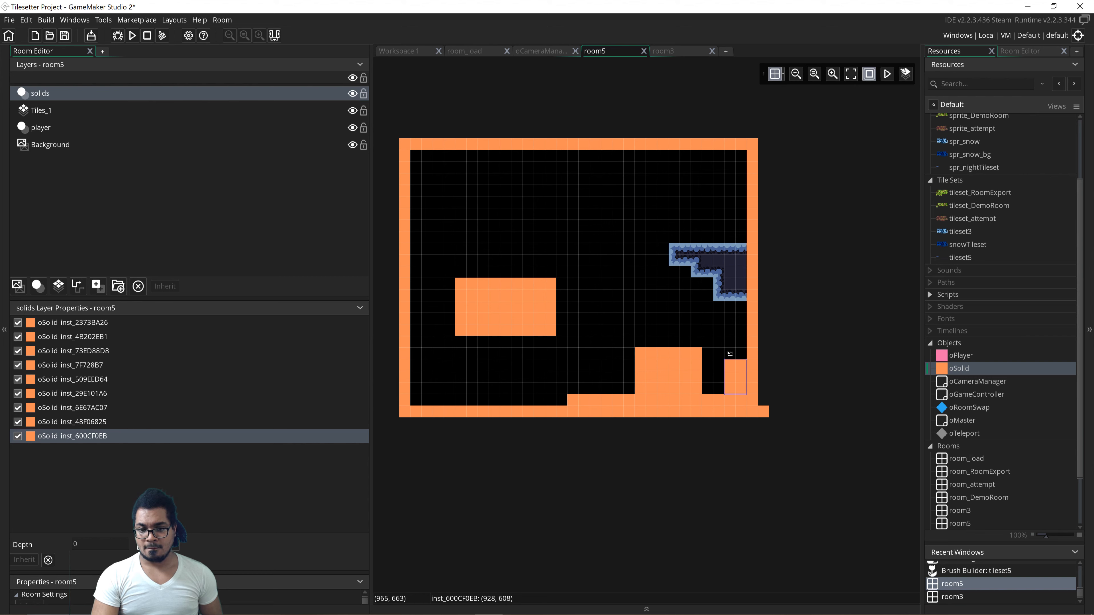
- Cover the stepped ledge on the right wall with three oSolid instances, one for each step
left_click(679, 250, "alt")
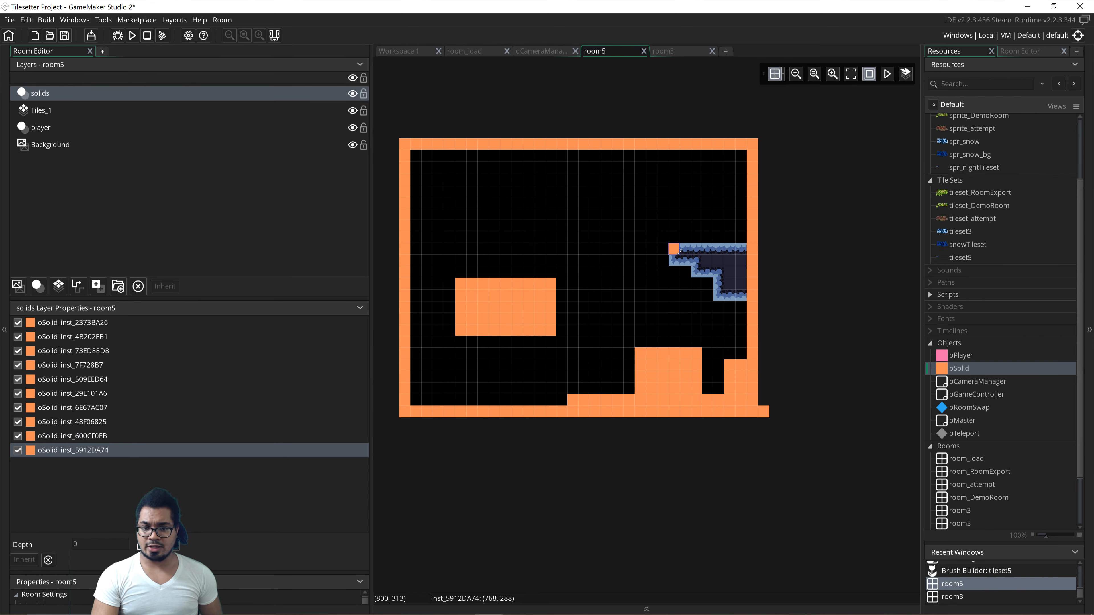
left_click_drag(680, 251, 757, 301)
left_click(699, 278, "alt")
left_click(722, 285, "alt")
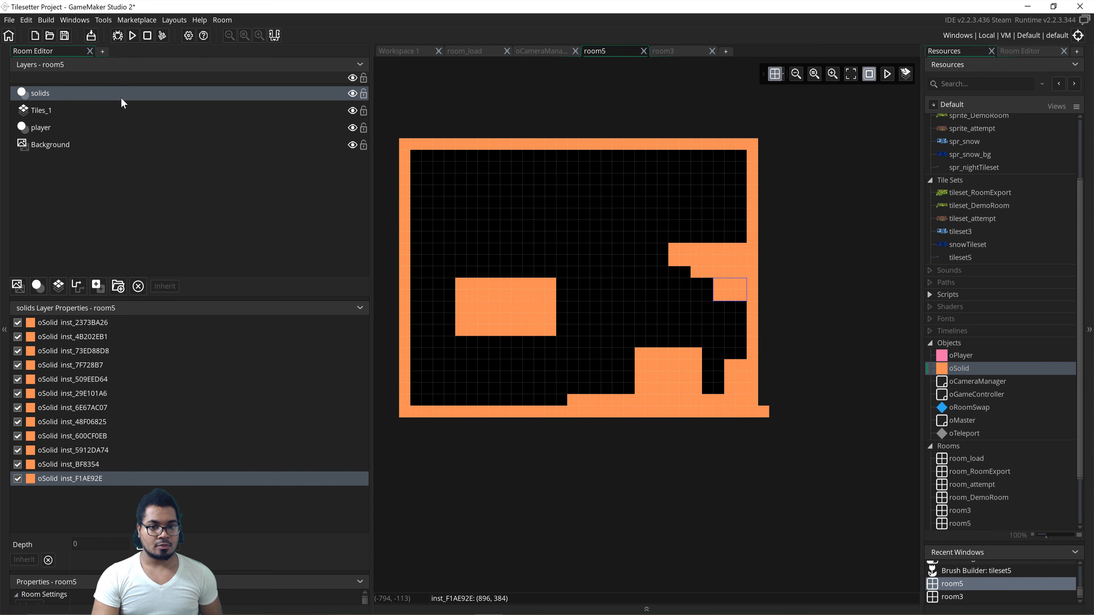
- Hide the solids layer and place an oPlayer instance near the floor in the room's lower-left corner on the player layer
left_click(31, 130)
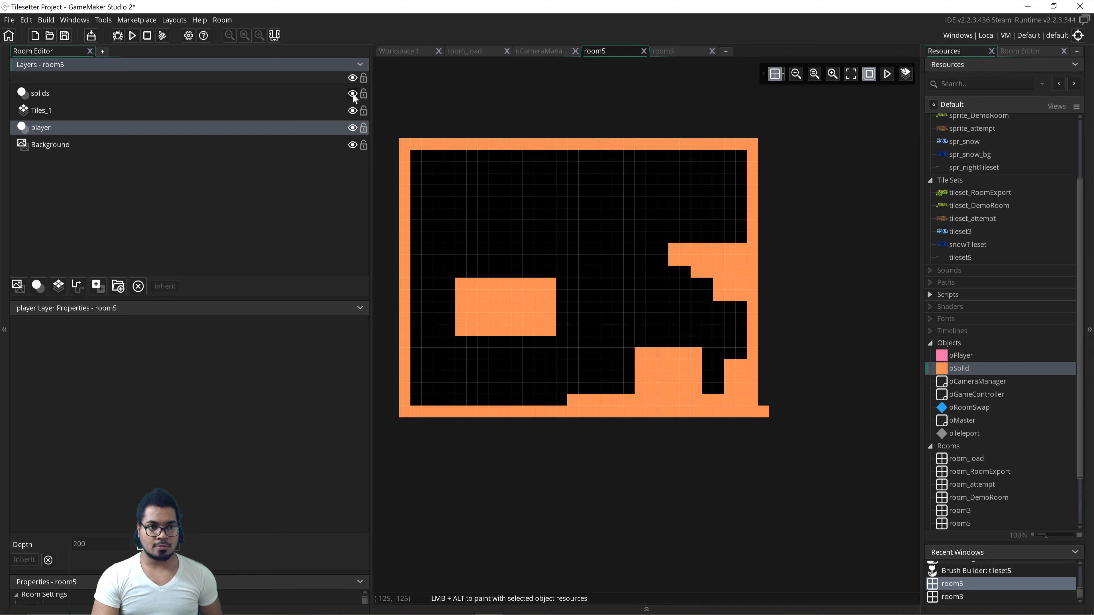
left_click(352, 94)
left_click(951, 355)
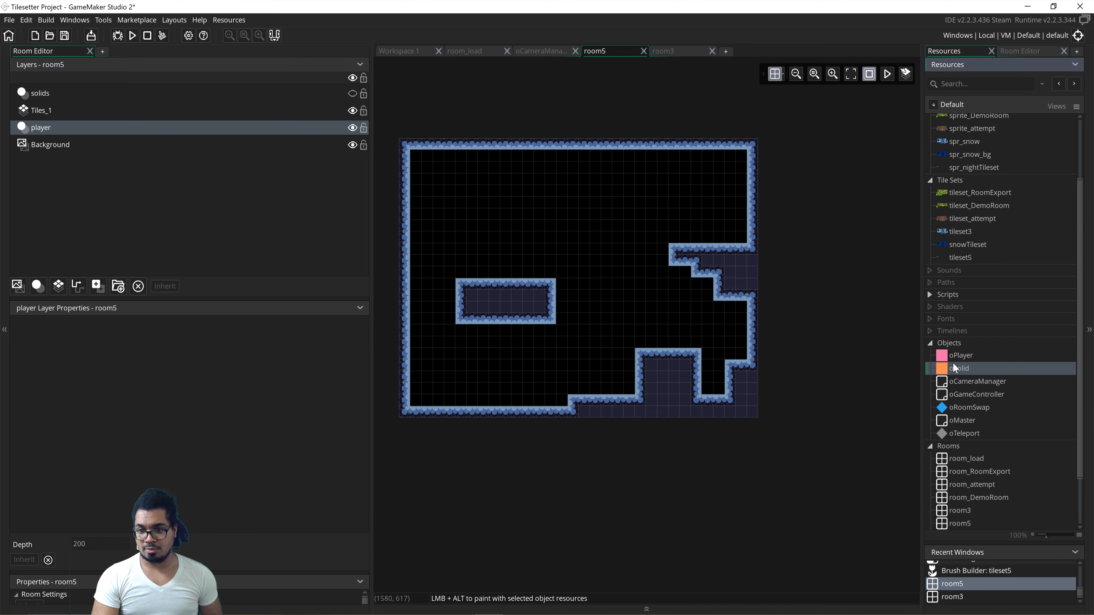
left_click(421, 389, "alt")
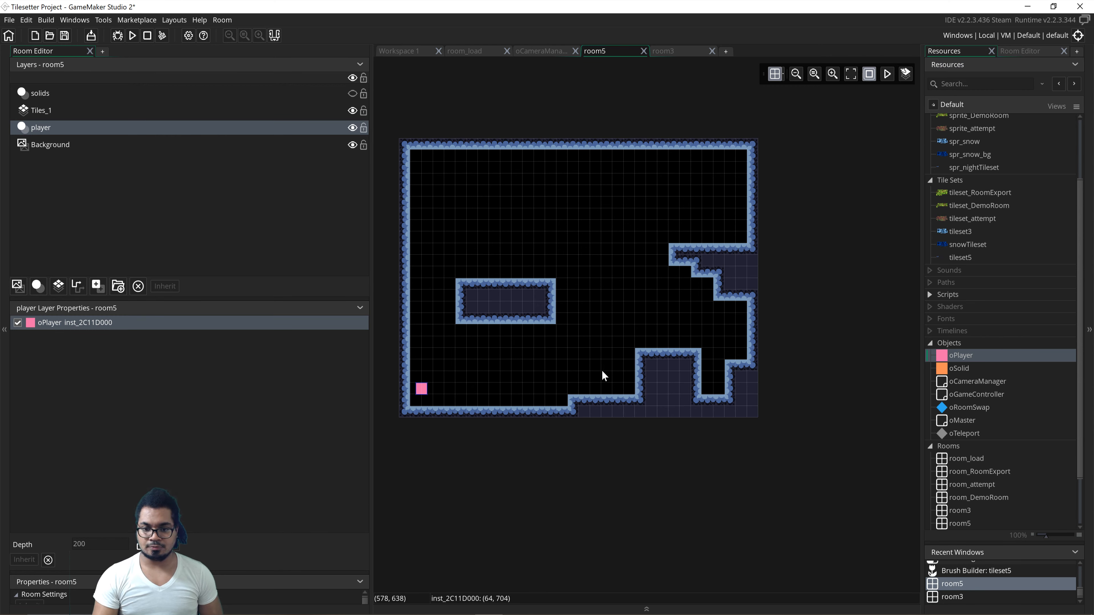
- Run the game and steer the player through the first grass room to the grey teleport diamond at its far right
key("F5")
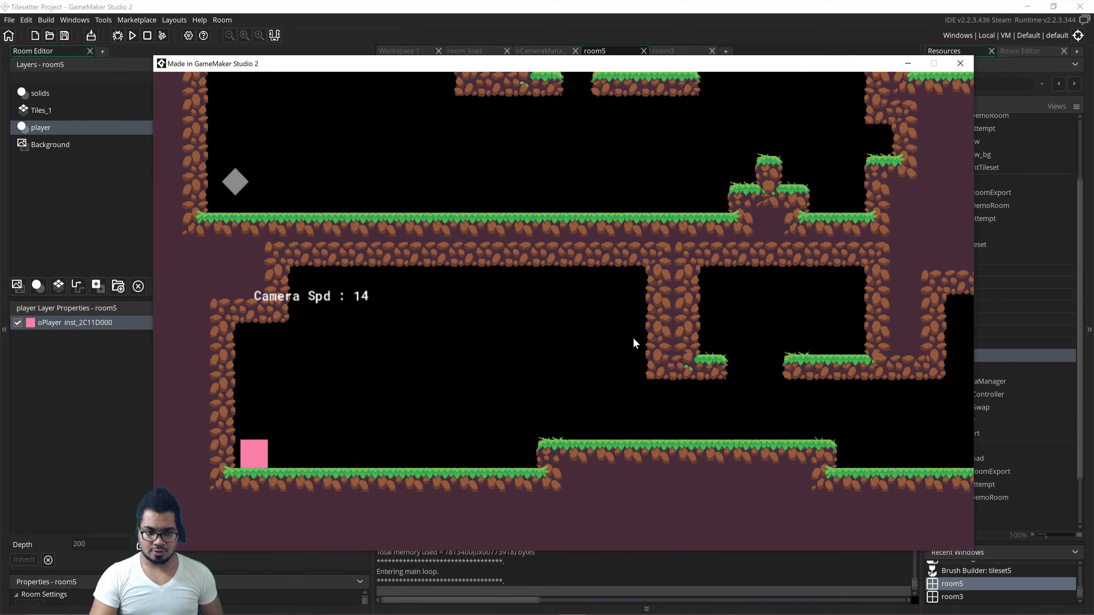
key("Right")
key("space")
key("space")
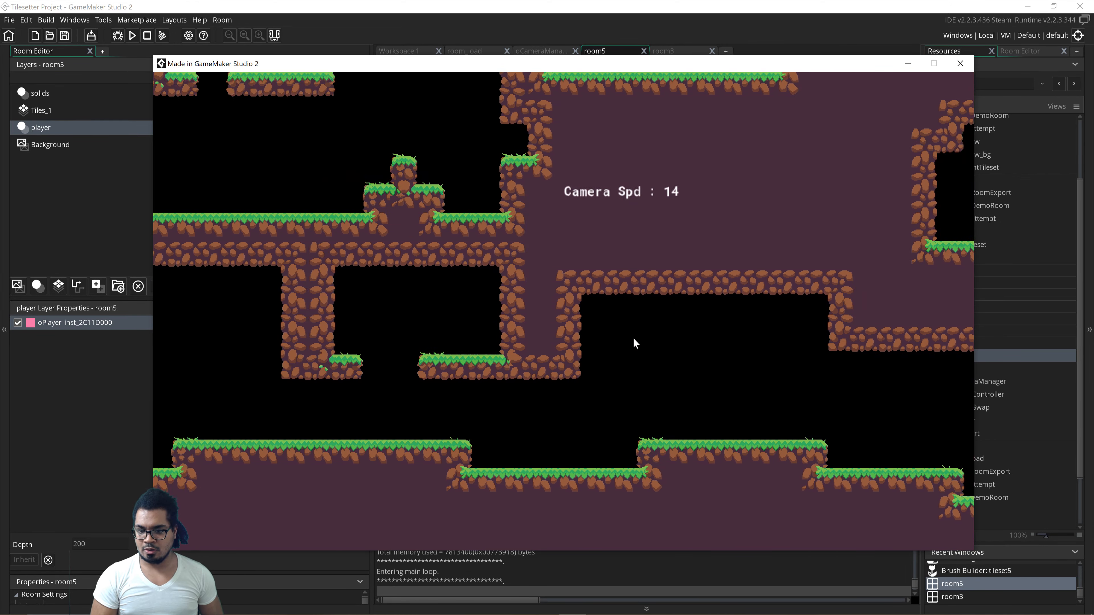
key("Right")
key("space")
key("Left")
key("space")
key("Right")
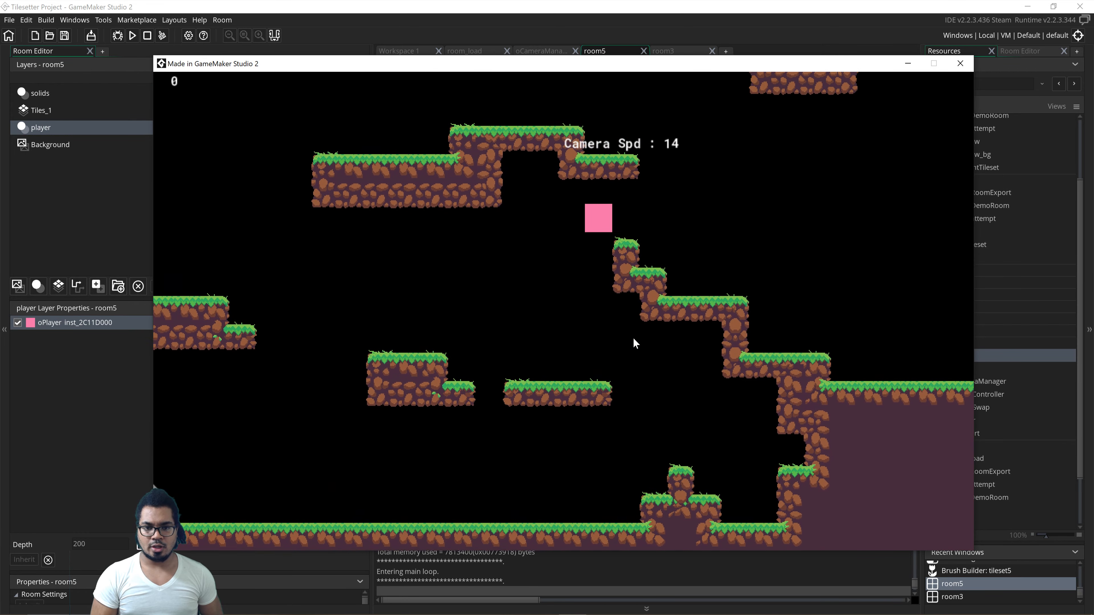
key("Right")
key("space")
key("space")
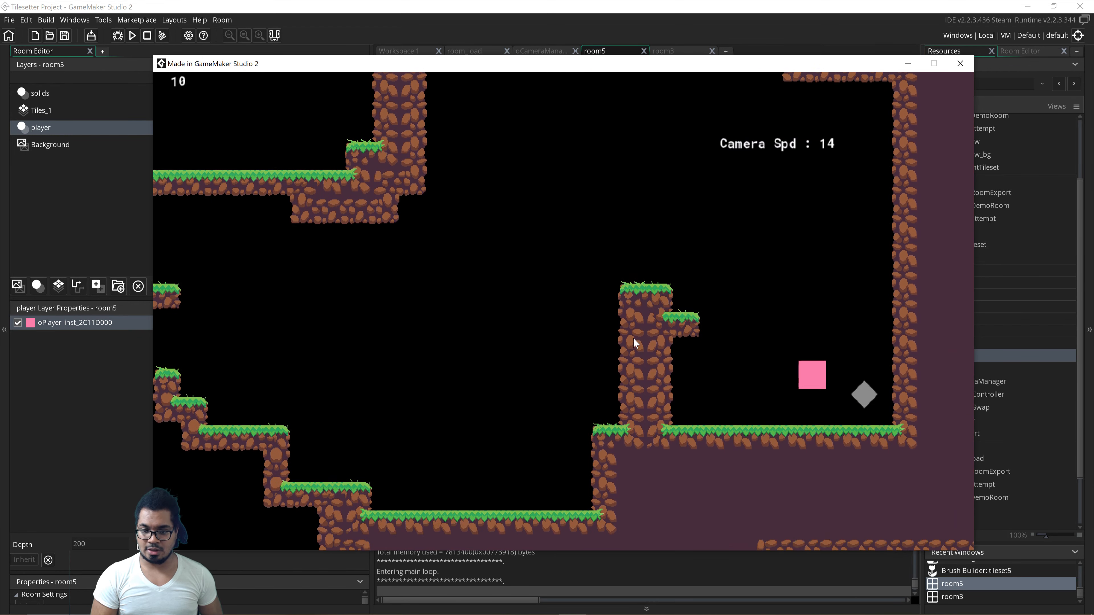
key("Right")
key("space")
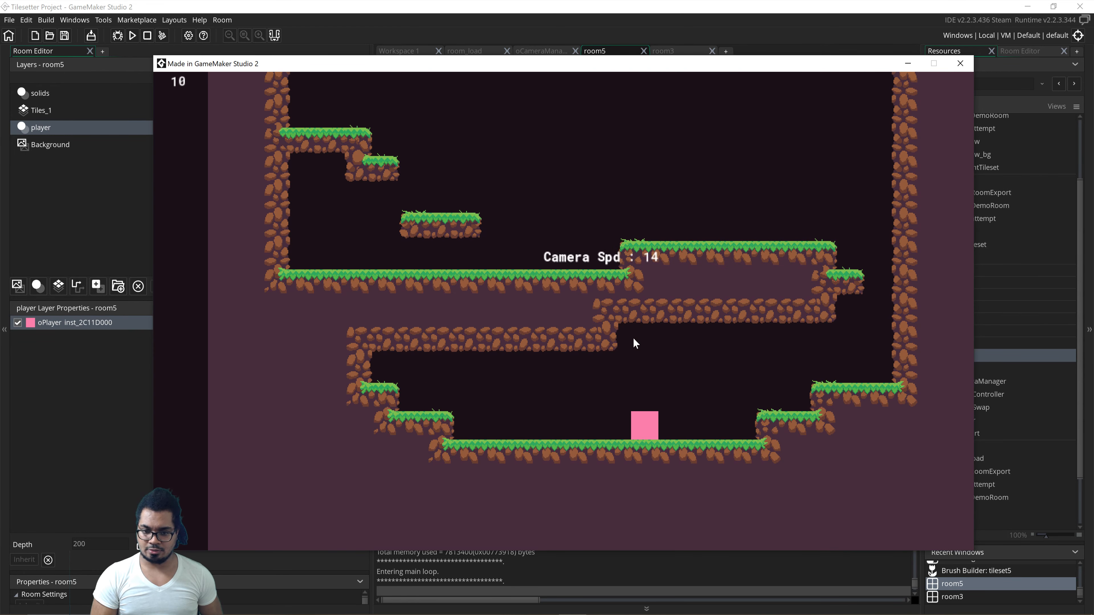
- Climb the player up the platforms of the teleport destination area to the blue room-swap diamond
key("Right")
key("space")
key("space")
key("Left")
key("space")
key("Right")
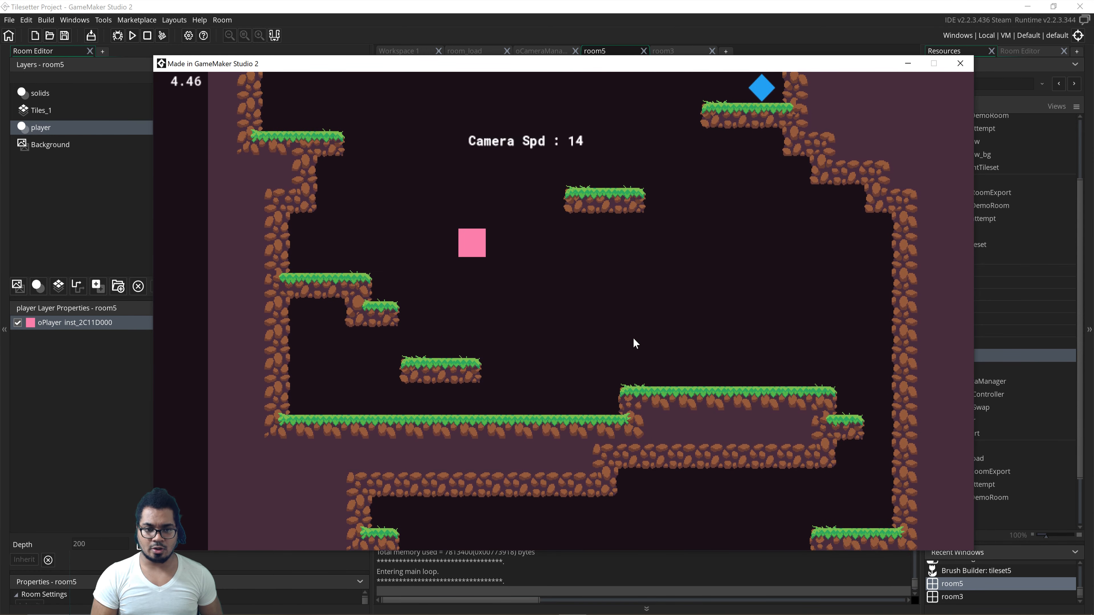
key("Left")
key("space")
key("Right")
key("space")
key("Left")
key("Right")
key("space")
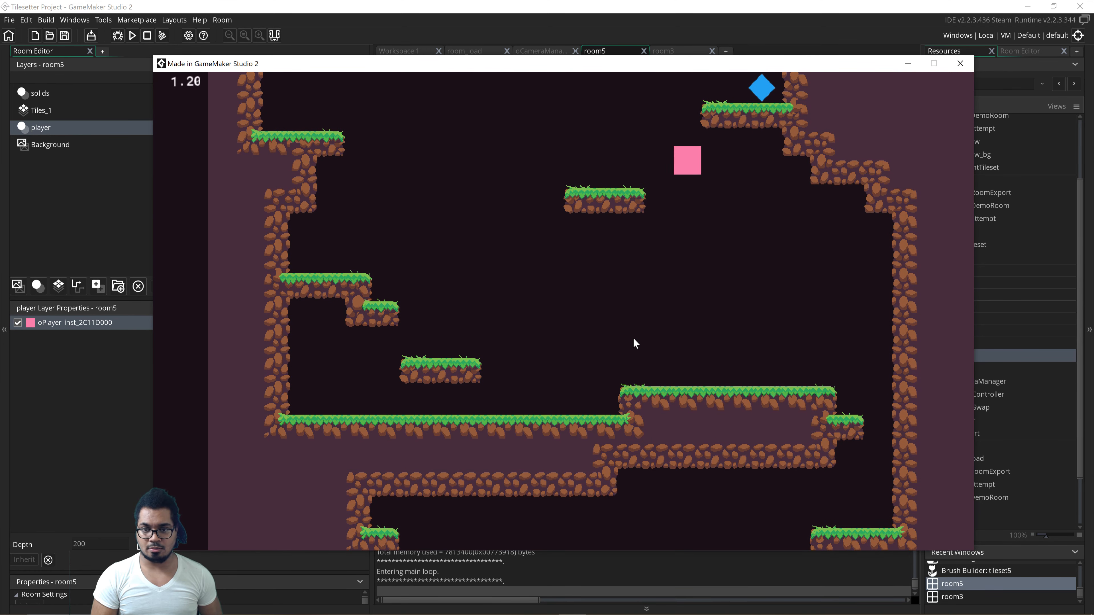
key("space")
key("Left")
key("space")
key("Right")
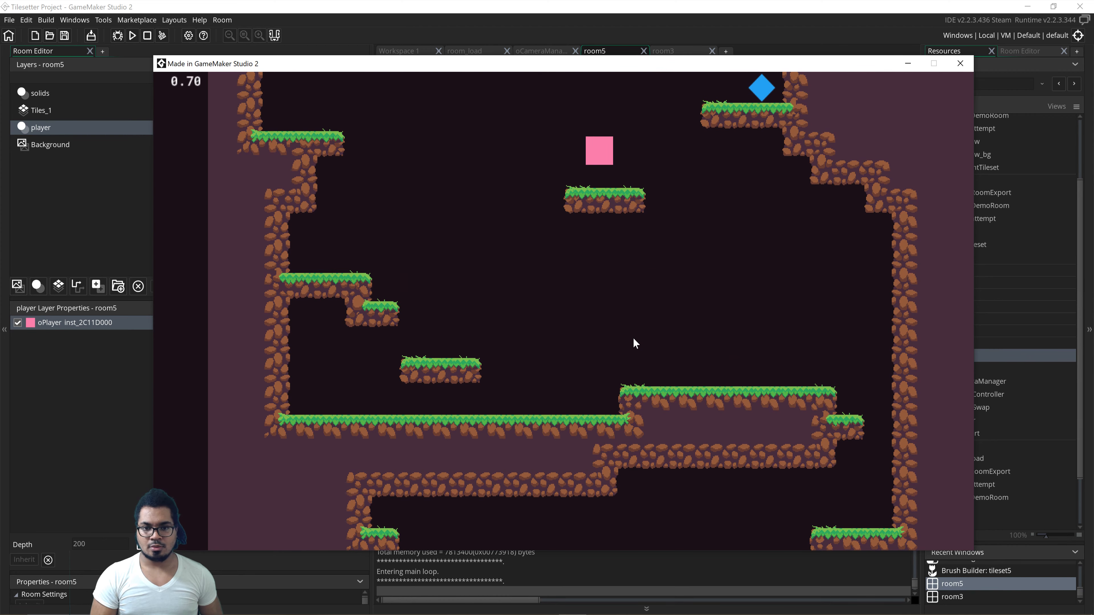
key("Right")
key("space")
key("space")
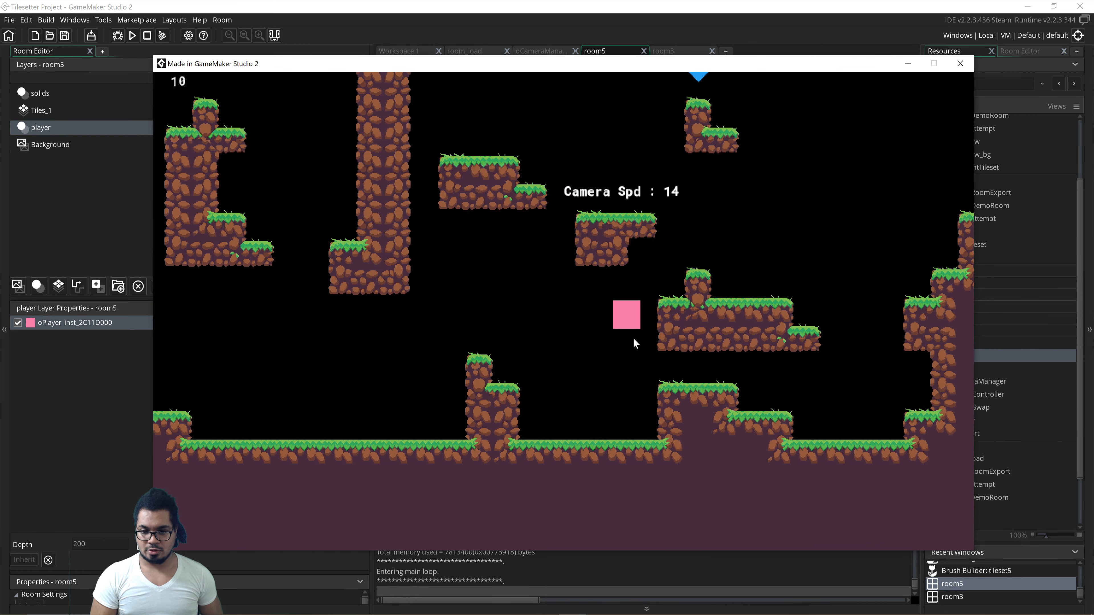
- Jump the player across the next grass area's platforms to the blue room-swap diamond above them
key("Right")
key("space")
key("Left")
key("space")
key("Right")
key("space")
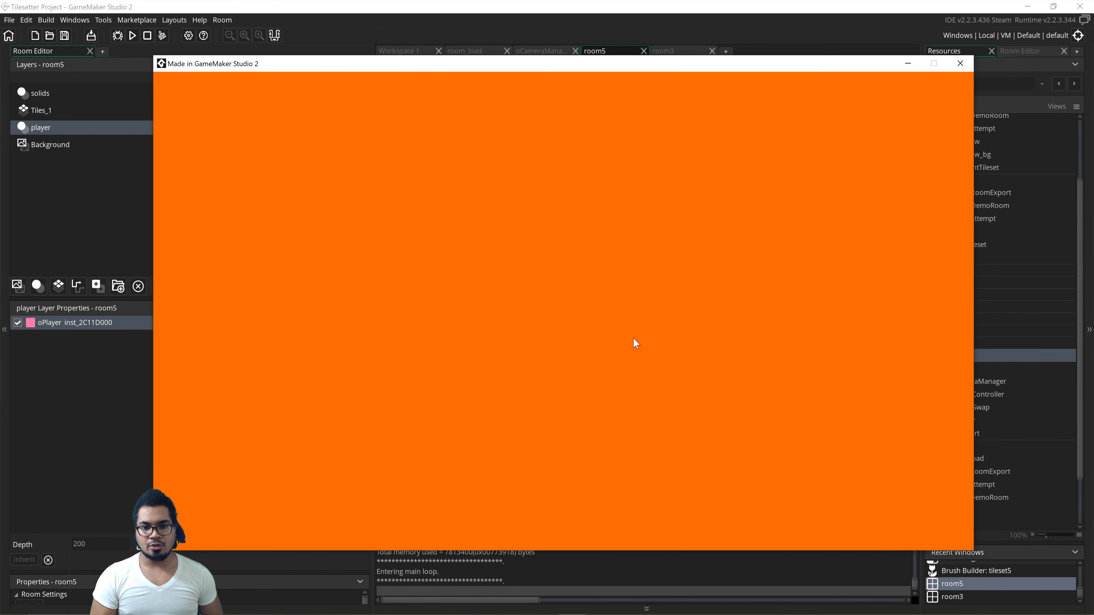
- Take the player through the snow room and up past its floating blocks to the exit into room5
key("Right")
key("space")
key("space")
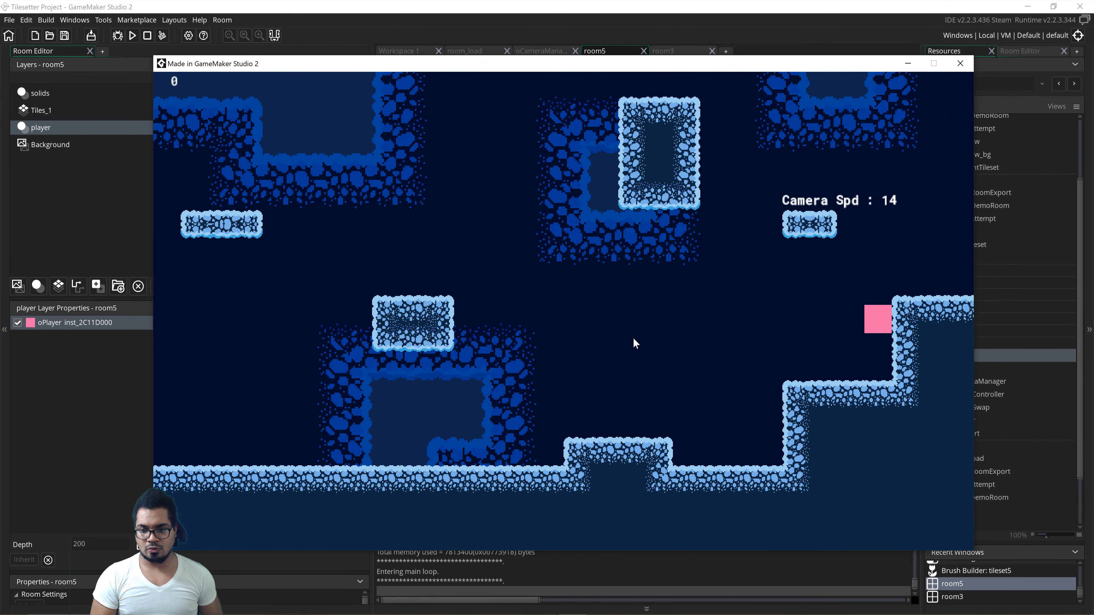
key("Left")
key("space")
key("space")
key("space")
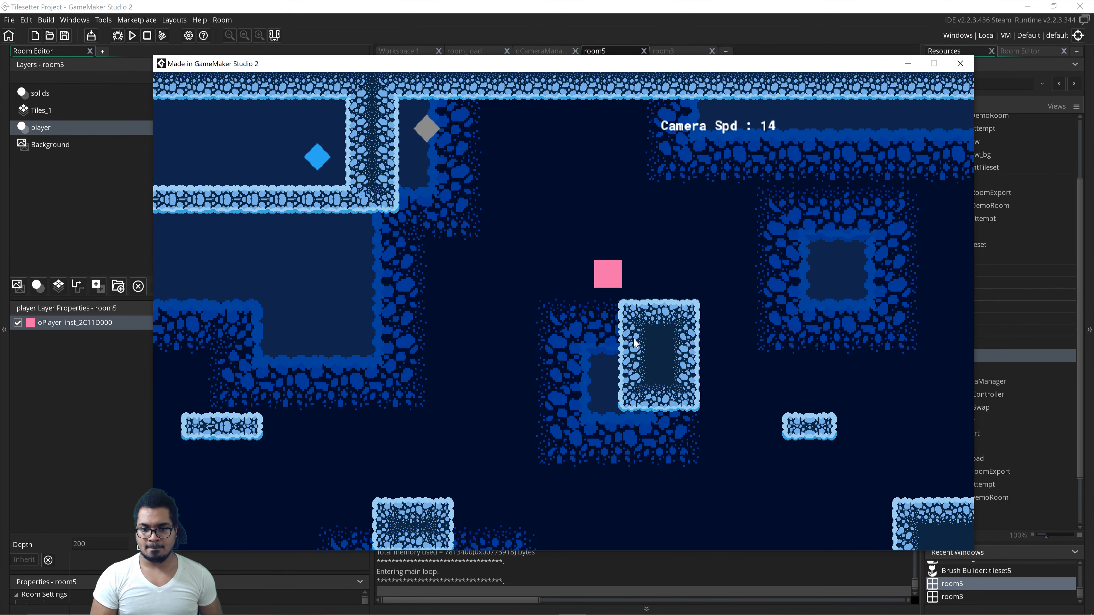
key("Left")
key("Right")
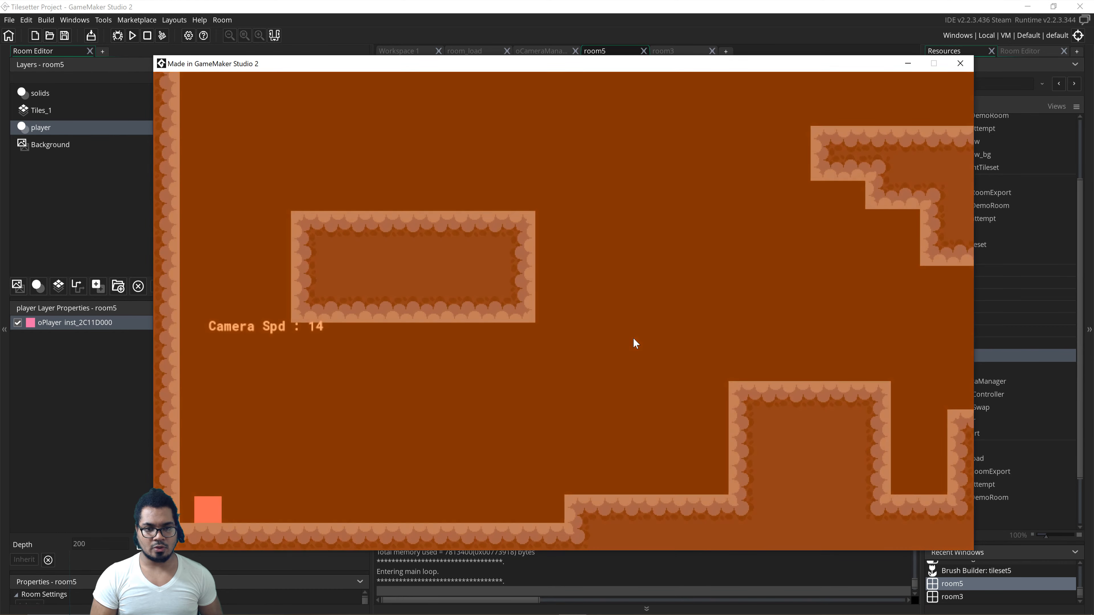
- Test room5's collisions by moving the player over the floor blocks, around the floating platform and up to the ceiling
key("Right")
key("space")
key("space")
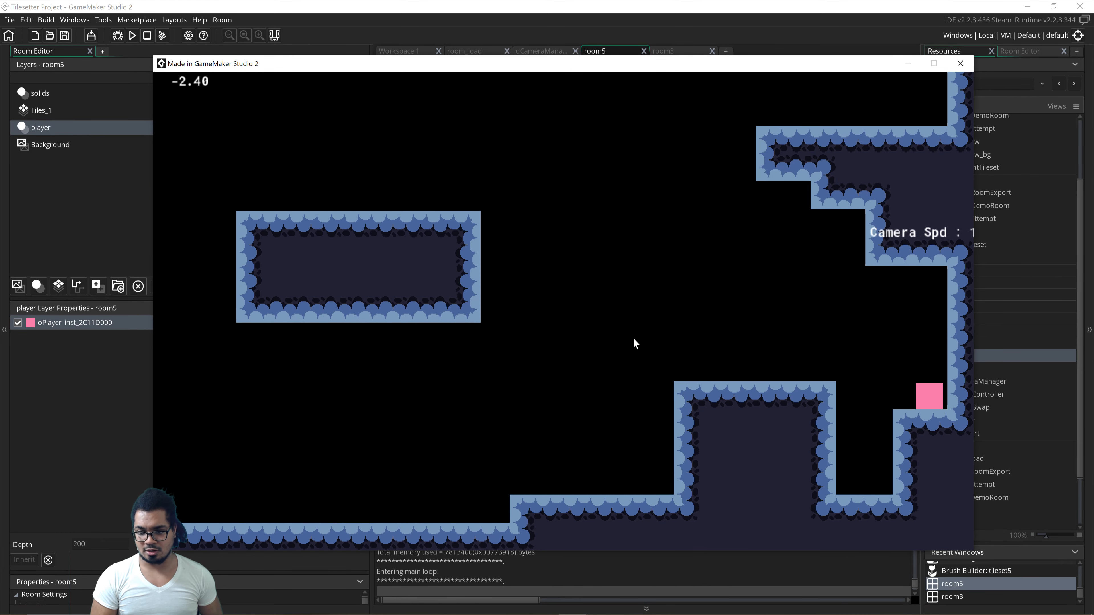
key("Left")
key("space")
key("space")
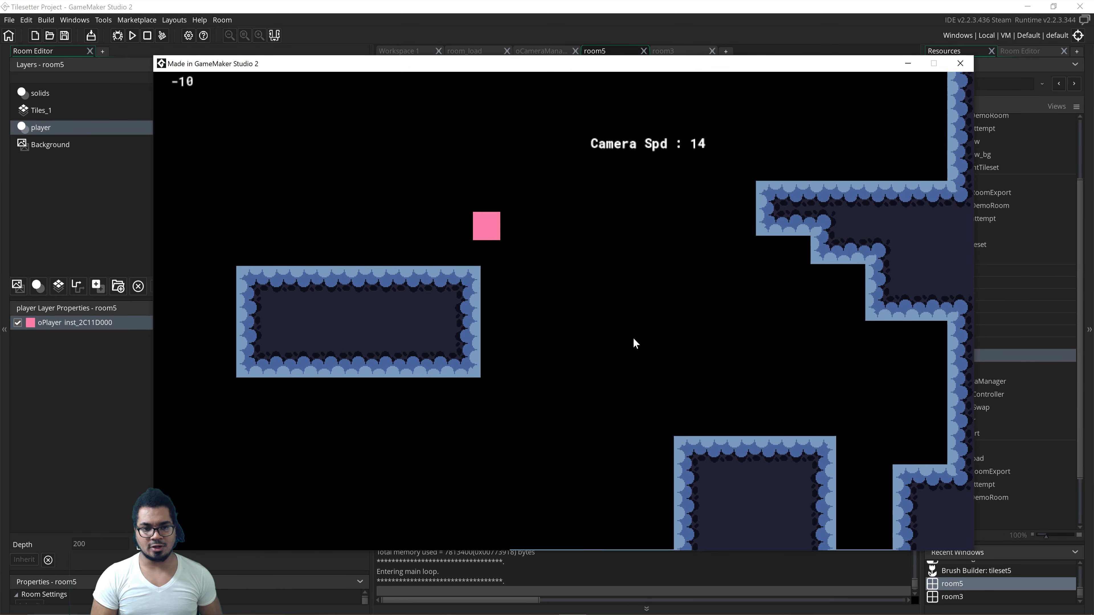
key("Right")
key("space")
key("Left")
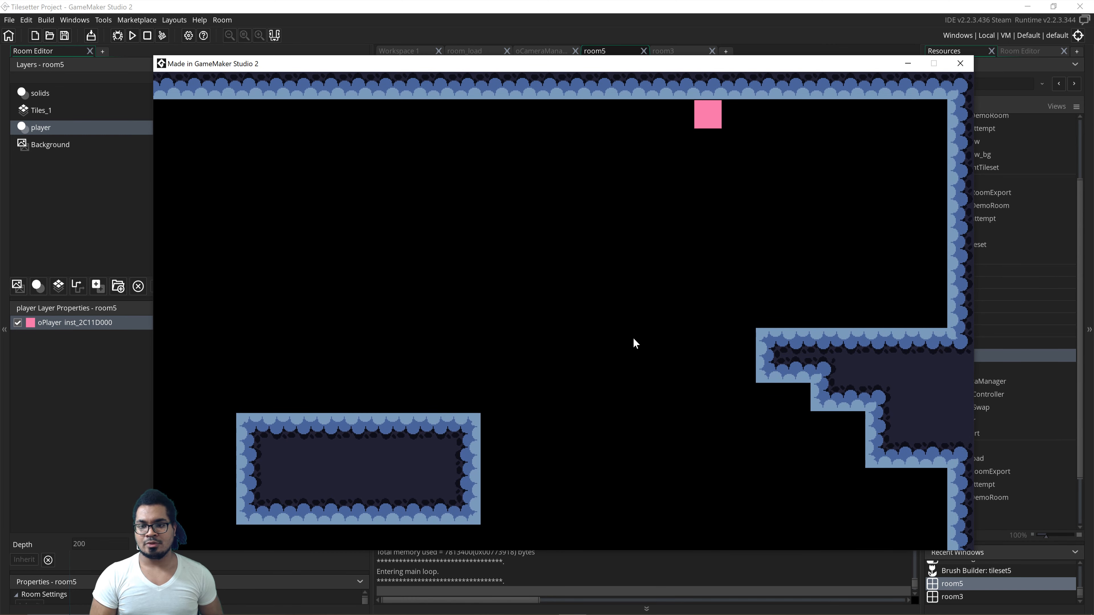
- Move the player from room5's lower-left floor over the tall block and above the stepped ledge, then across to the left wall
key("Right")
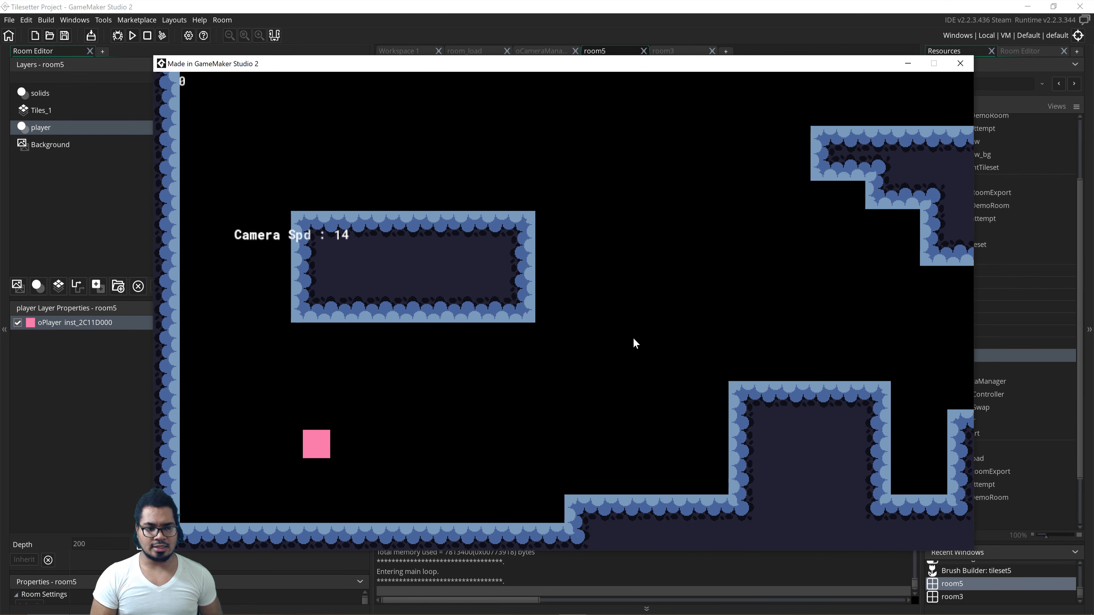
key("space")
key("Right")
key("space")
key("Left")
key("space")
key("space")
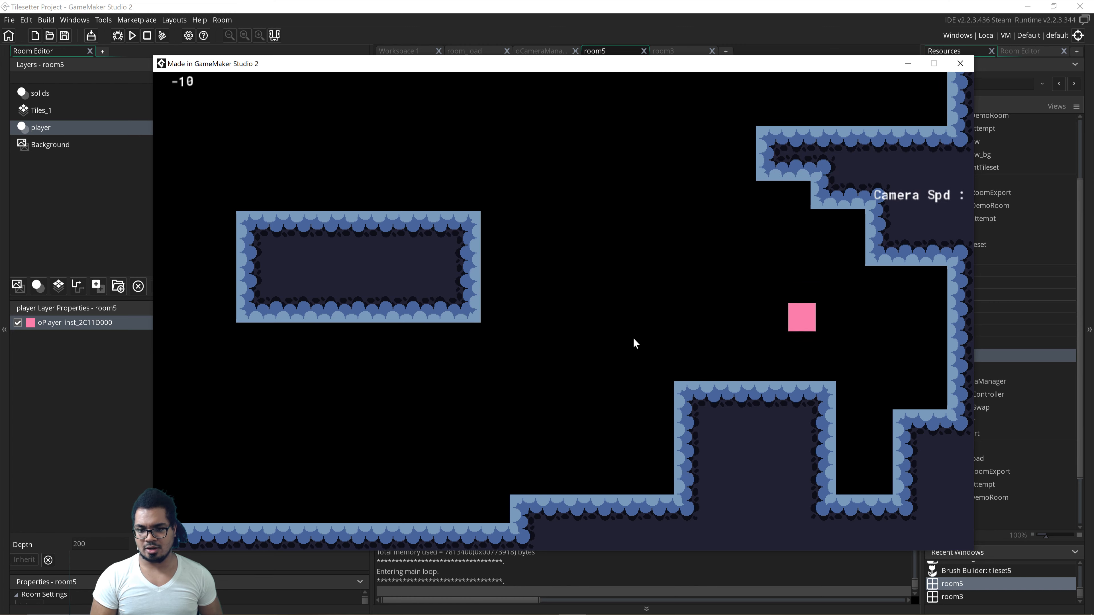
key("Right")
key("space")
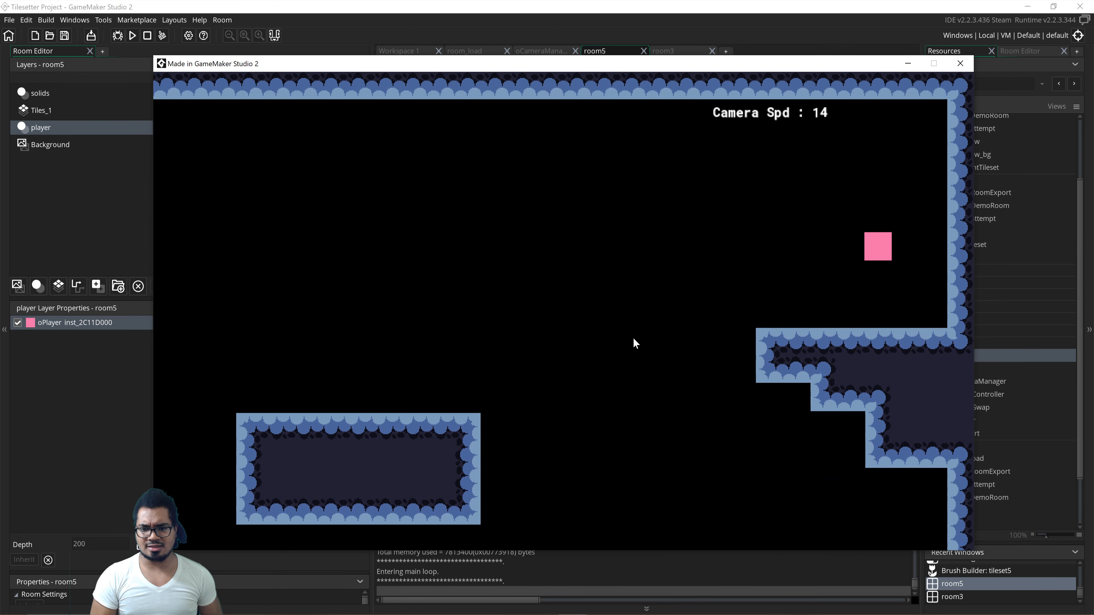
key("Left")
key("space")
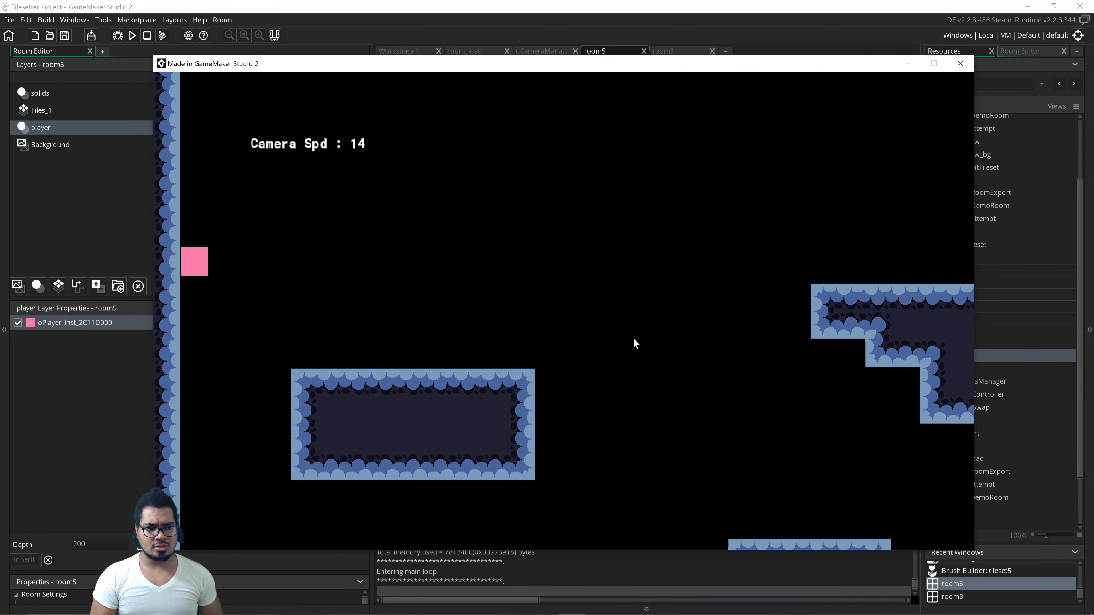
- Check the remaining solids by landing on the tall floor block, jumping above the ledge, touching the left wall and returning to the block
key("Right")
key("space")
key("Left")
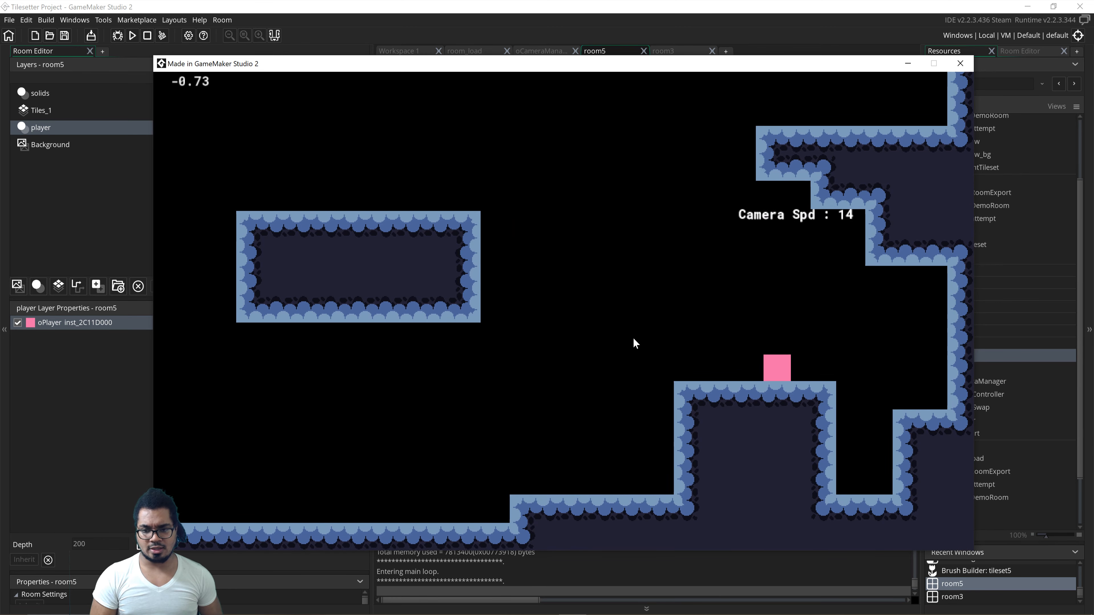
key("space")
key("Right")
key("space")
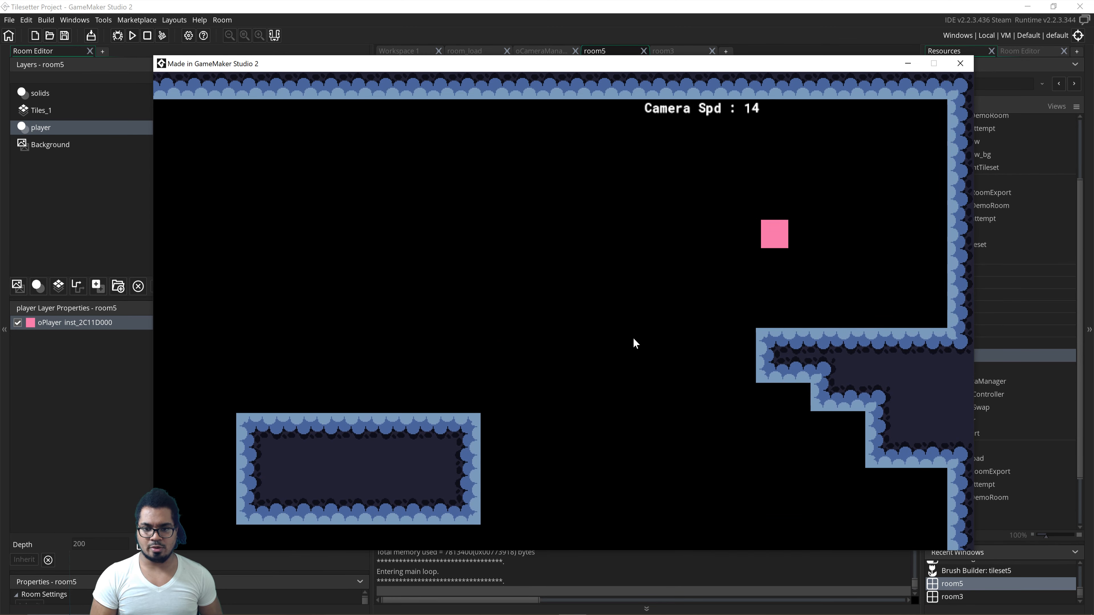
key("space")
key("Left")
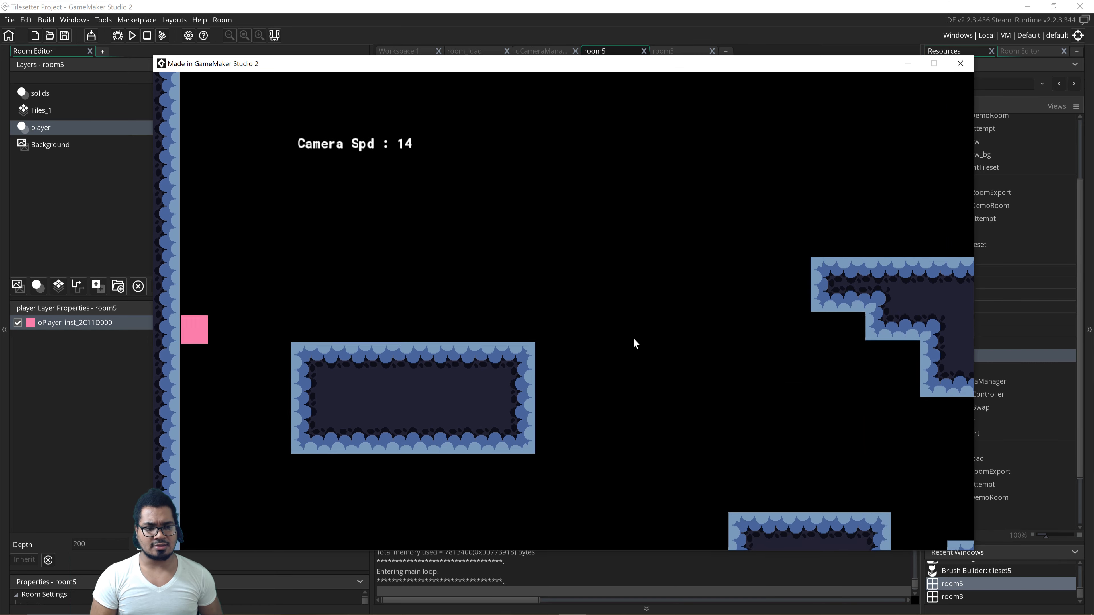
key("Right")
key("Right")
key("space")
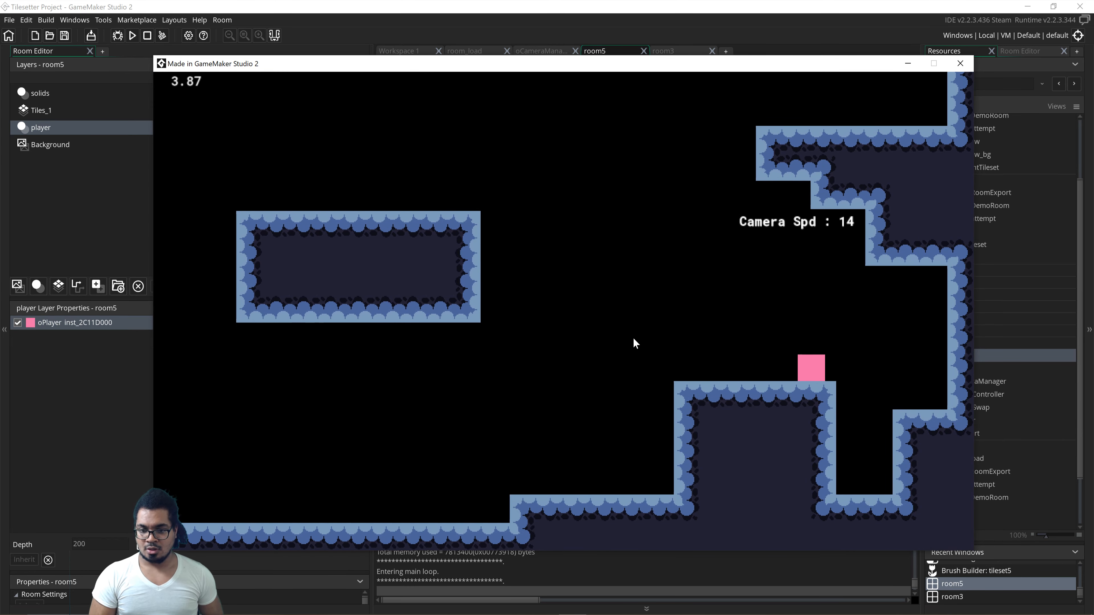
key("Left")
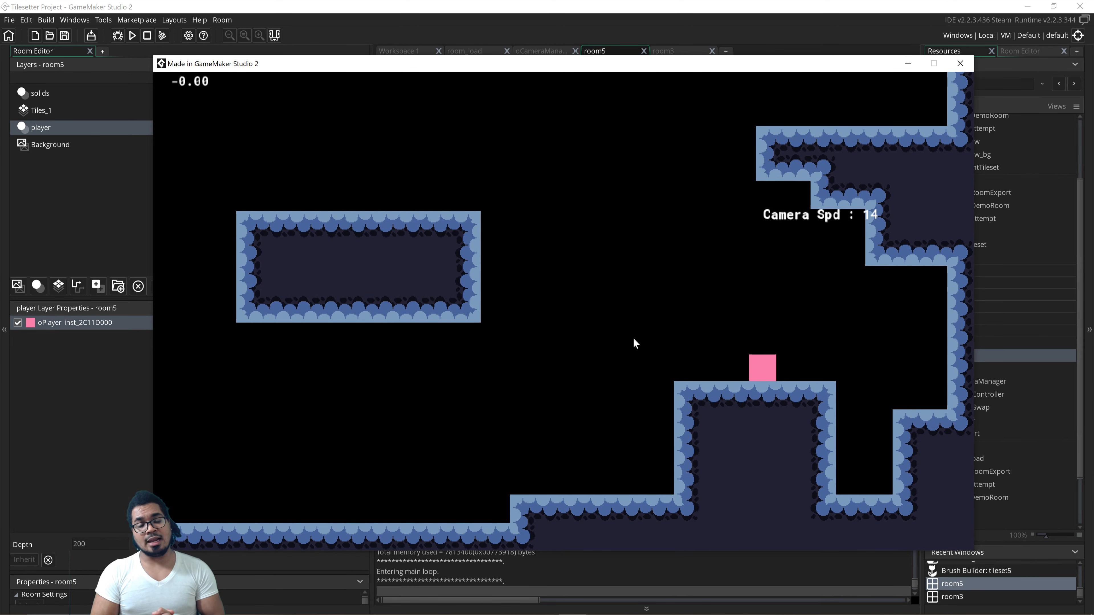